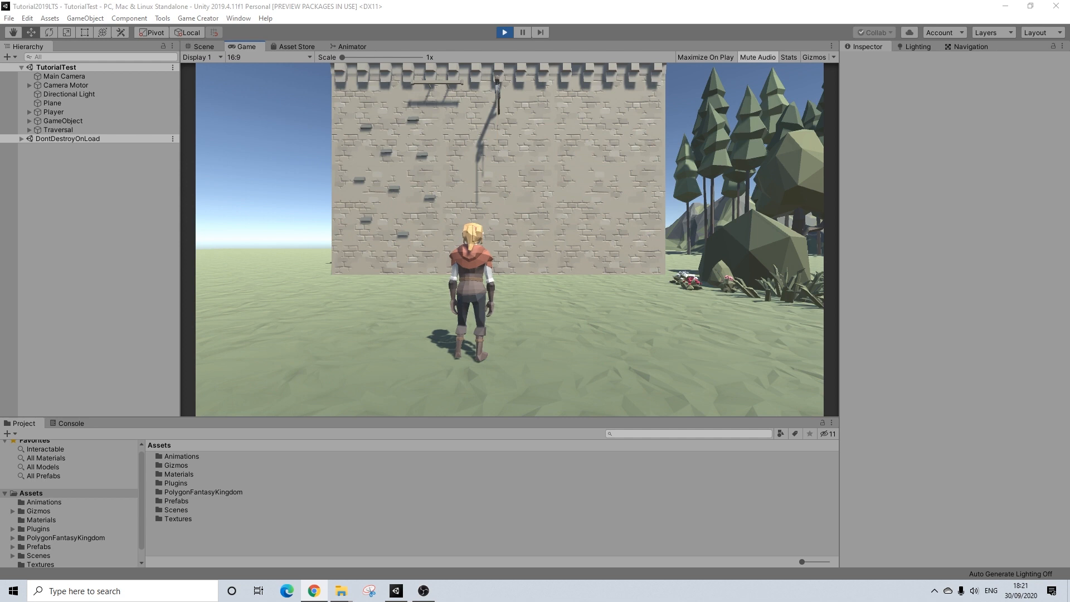
Play-test the scene by running the character to the castle wall and mounting the lowest climbing hold.
{"action": "left_click", "coordinate": [794, 129]}
{"action": "key", "text": "w"}
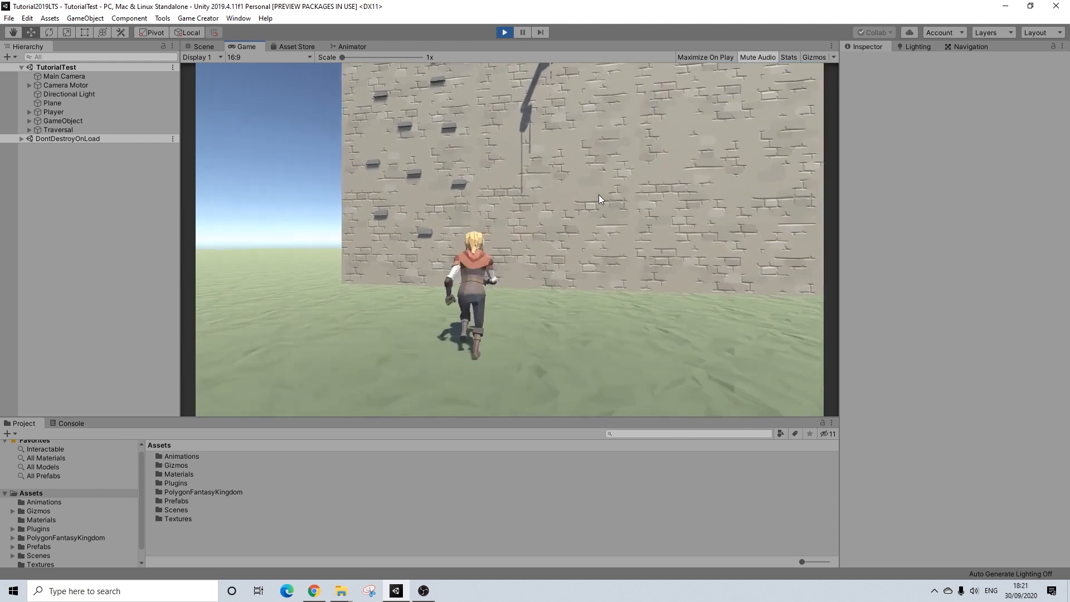
{"action": "key", "text": "d"}
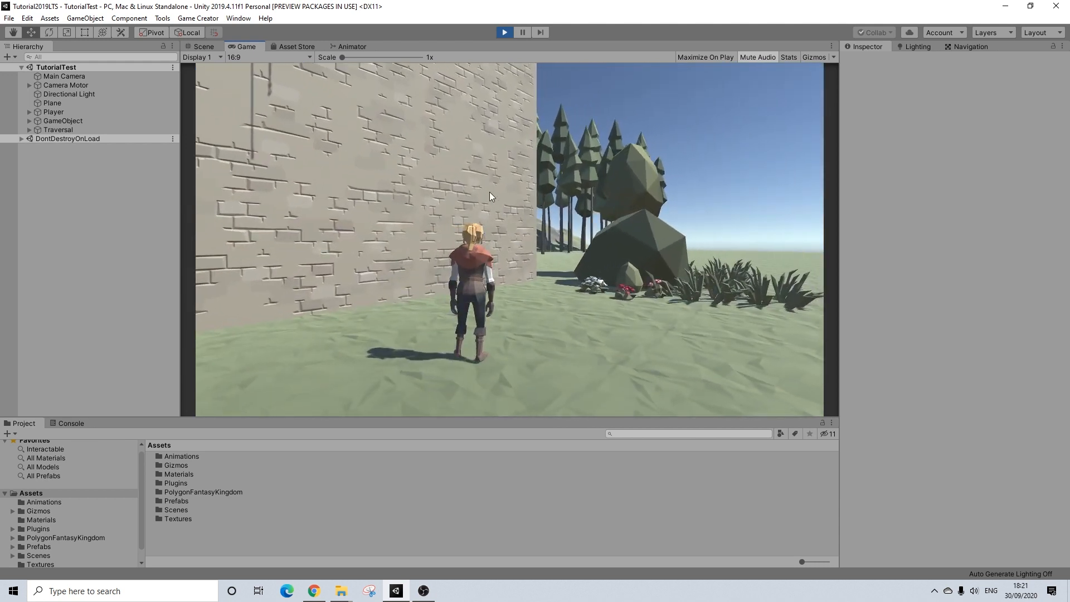
{"action": "key", "text": "a"}
{"action": "key", "text": "w"}
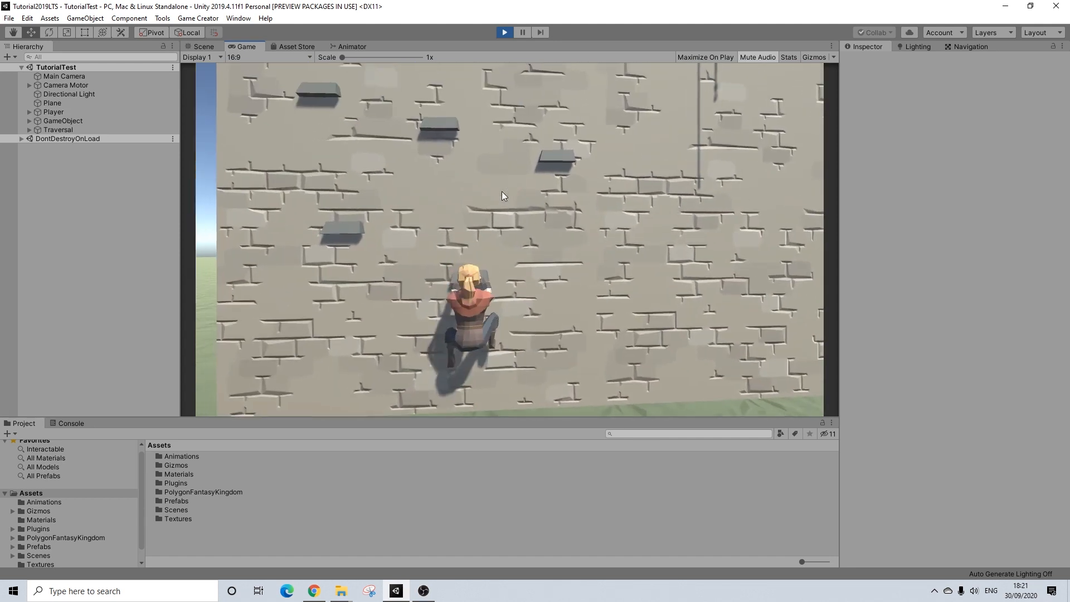
Climb the character from brick to brick, including sideways moves, up to the holds near the hanging beam.
{"action": "key", "text": "w"}
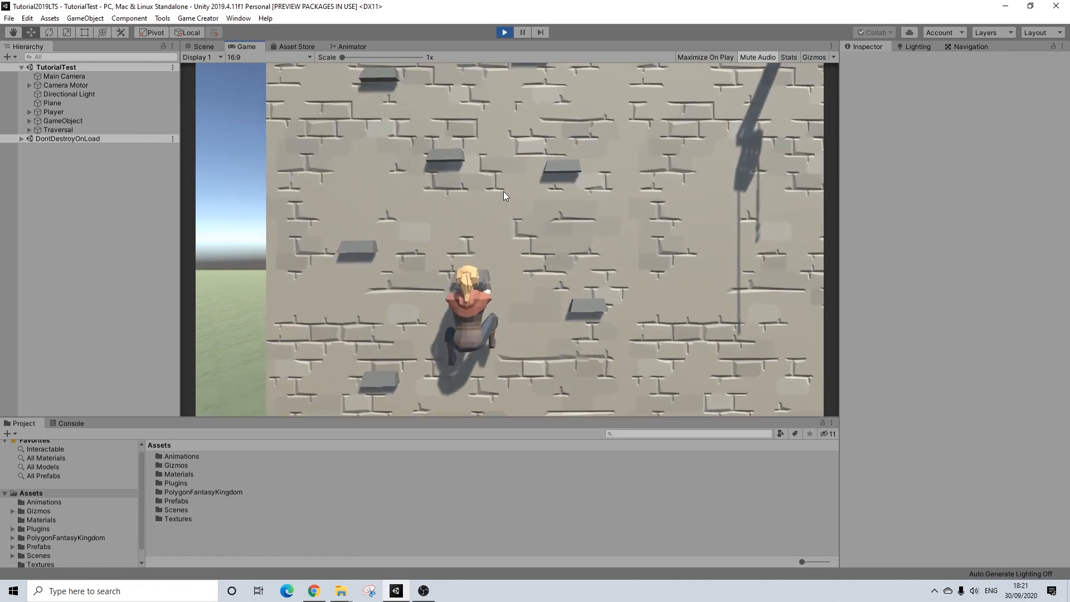
{"action": "key", "text": "w"}
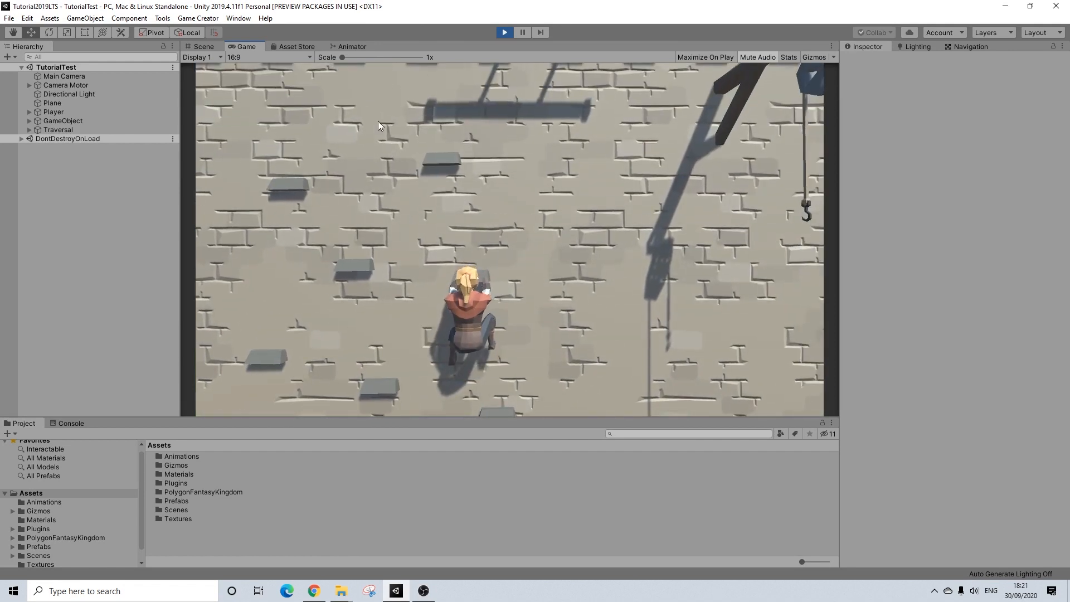
{"action": "key", "text": "w"}
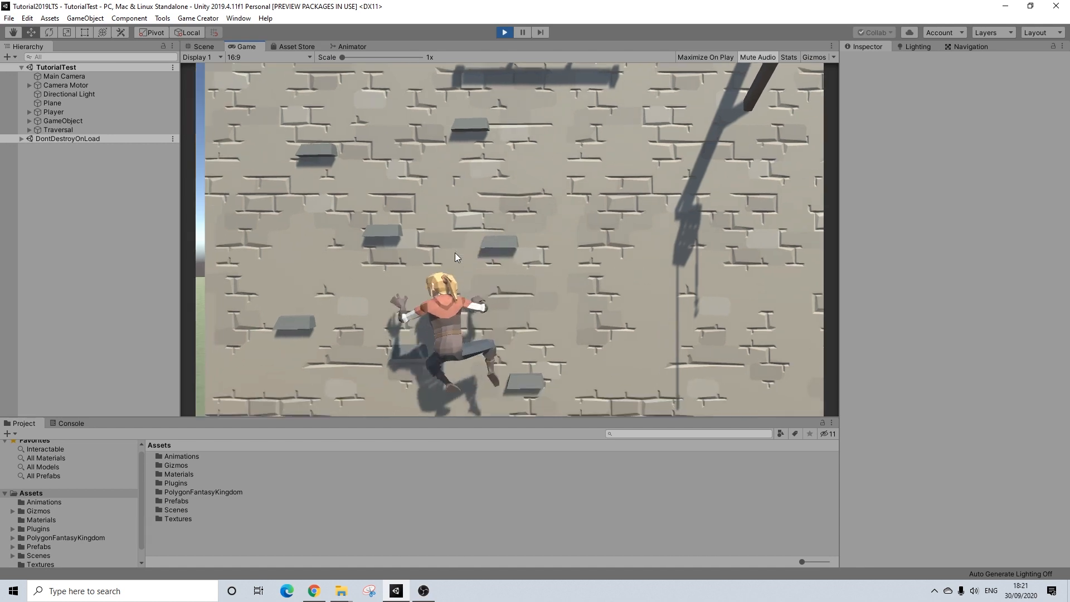
{"action": "key", "text": "w"}
{"action": "key", "text": "d"}
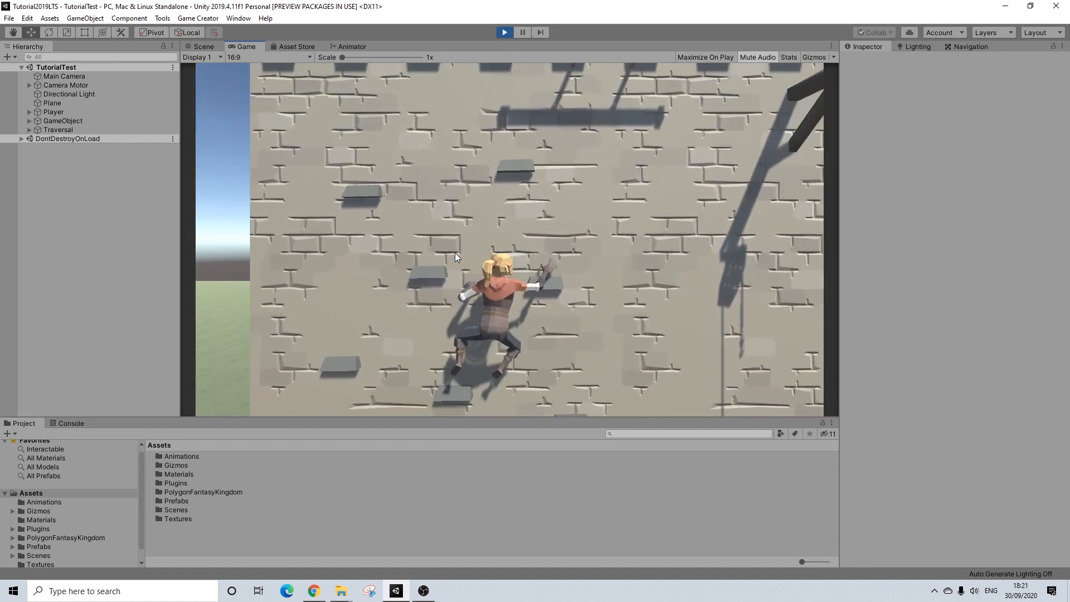
{"action": "key", "text": "a"}
{"action": "key", "text": "w"}
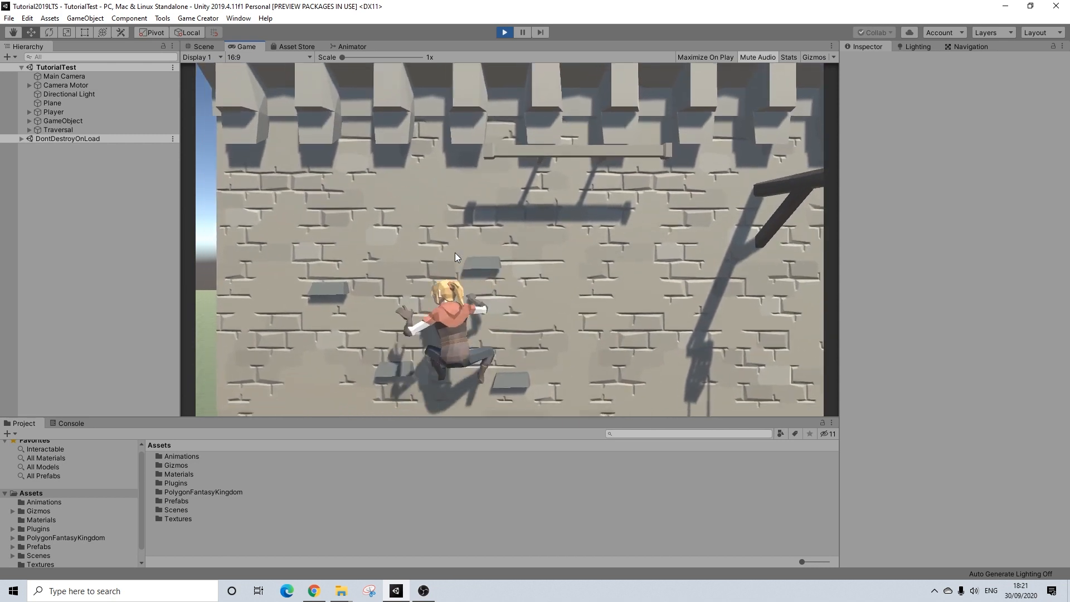
Show the running scene in the Scene view and inspect the Climbable settings and reachable elements of HoldBracedTR.
{"action": "left_click", "coordinate": [204, 47]}
{"action": "middle_click_drag", "start_coordinate": [517, 199], "coordinate": [463, 244]}
{"action": "scroll", "coordinate": [510, 242], "scroll_direction": "up", "scroll_amount": 3}
{"action": "scroll", "coordinate": [452, 238], "scroll_direction": "up", "scroll_amount": 3}
{"action": "scroll", "coordinate": [463, 245], "scroll_direction": "up", "scroll_amount": 3}
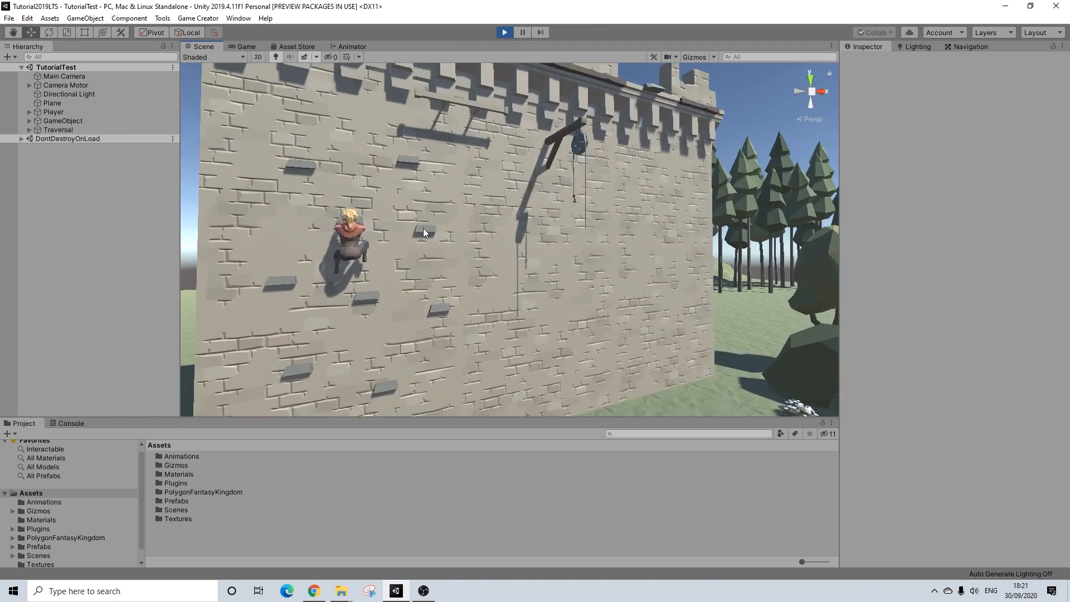
{"action": "left_click", "coordinate": [422, 228]}
{"action": "left_click", "coordinate": [690, 58]}
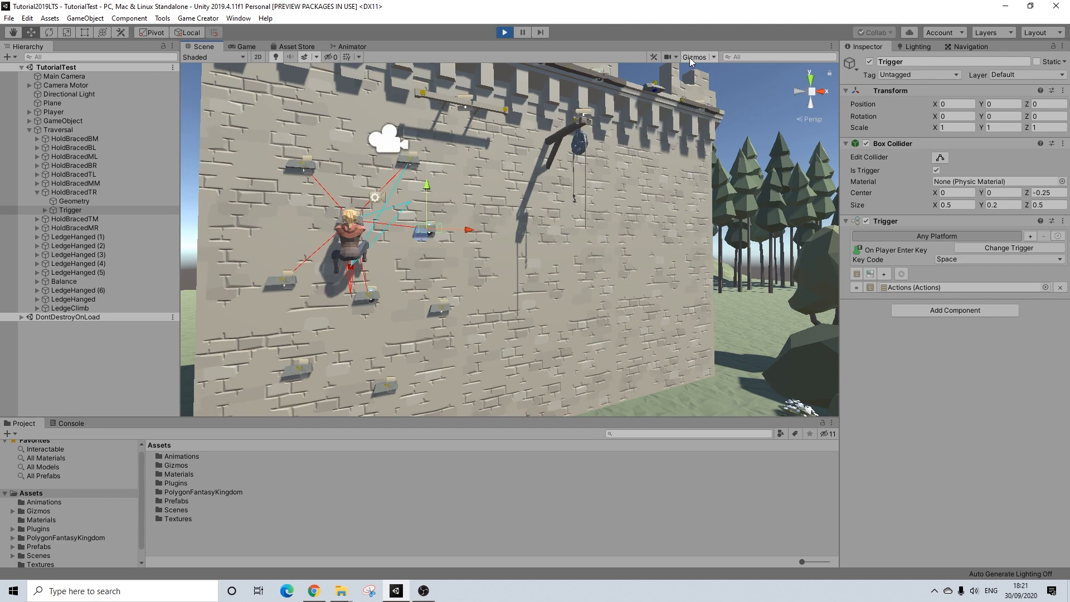
{"action": "left_click", "coordinate": [75, 193]}
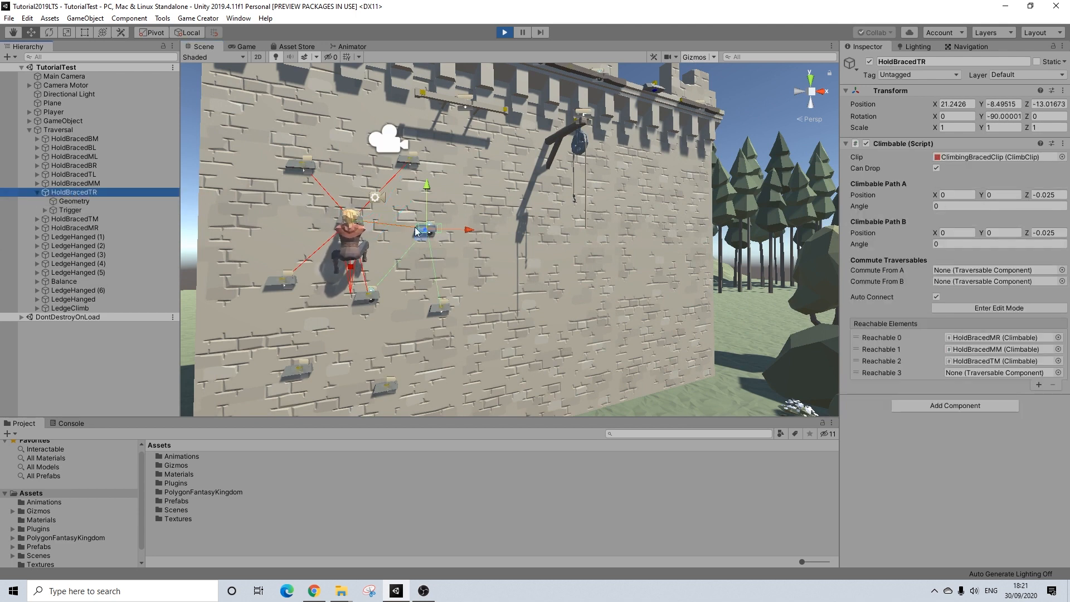
Check the hold under the character, HoldBracedTM, and inspect the Climbable settings of HoldBracedBR.
{"action": "left_click", "coordinate": [346, 224]}
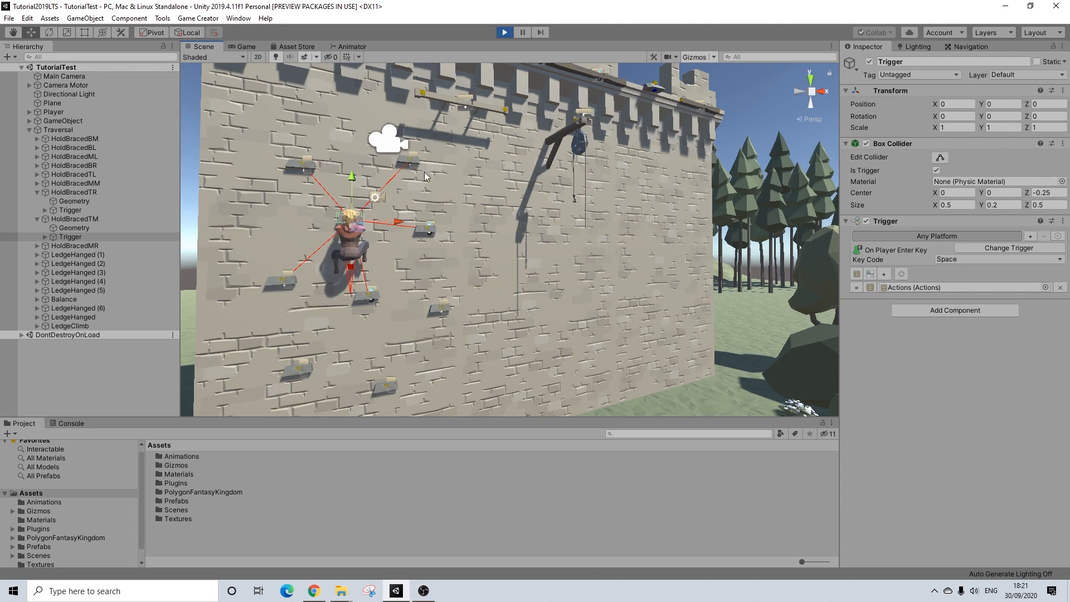
{"action": "left_click", "coordinate": [409, 160]}
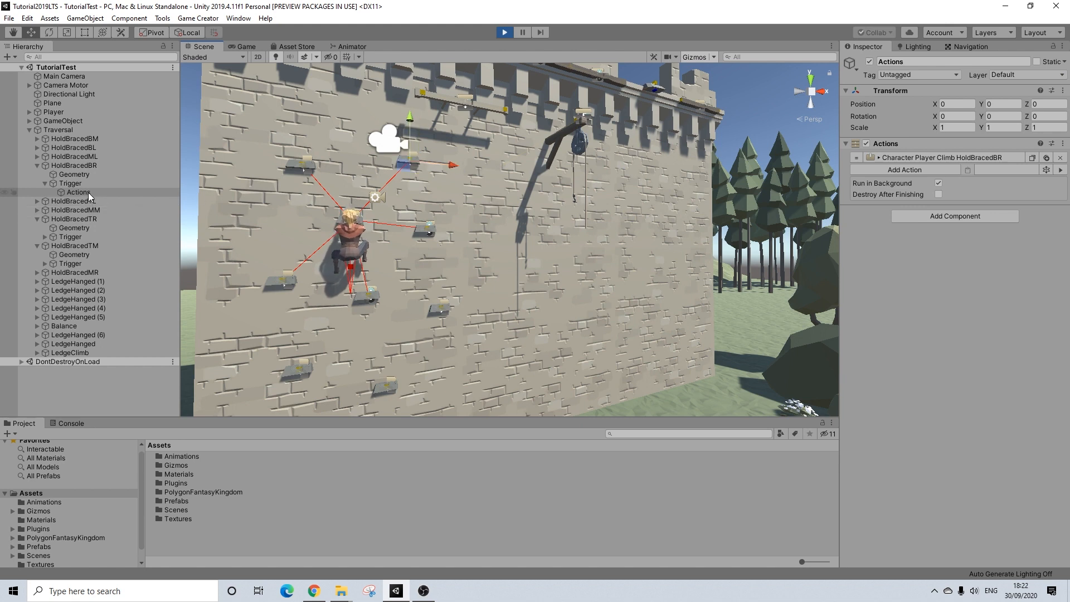
{"action": "left_click", "coordinate": [74, 166]}
{"action": "mouse_move", "coordinate": [462, 164]}
{"action": "left_mouse_down"}
{"action": "mouse_move", "coordinate": [539, 170]}
{"action": "mouse_move", "coordinate": [450, 169]}
{"action": "left_mouse_up"}
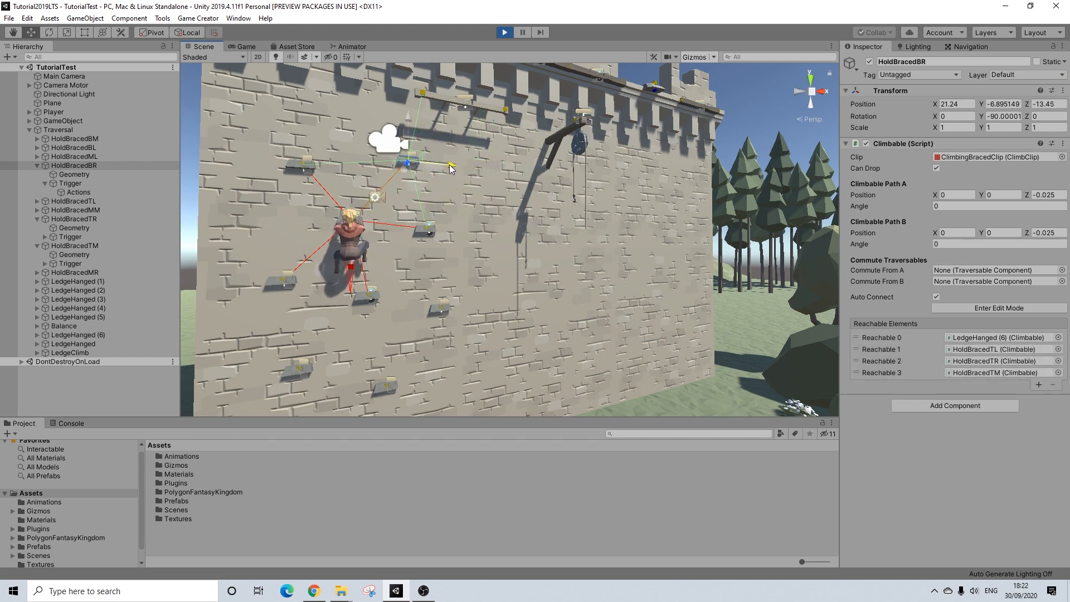
Examine the connection lines running from HoldBracedBR to its neighbouring holds and the hanging beam above.
{"action": "middle_click_drag", "start_coordinate": [458, 167], "coordinate": [432, 218]}
{"action": "scroll", "coordinate": [433, 219], "scroll_direction": "up", "scroll_amount": 3}
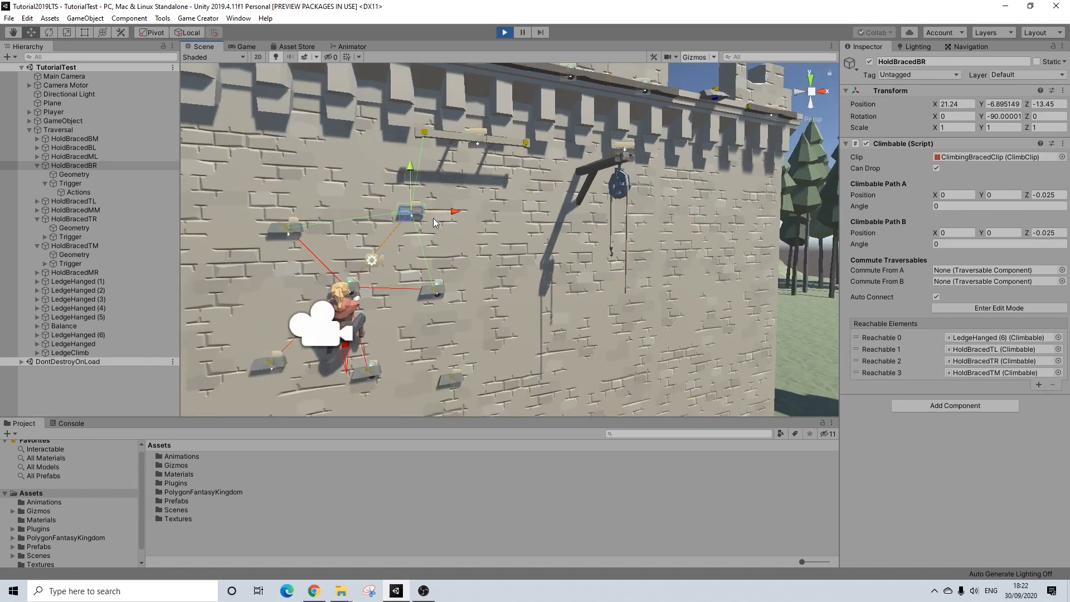
{"action": "scroll", "coordinate": [433, 219], "scroll_direction": "down", "scroll_amount": 2}
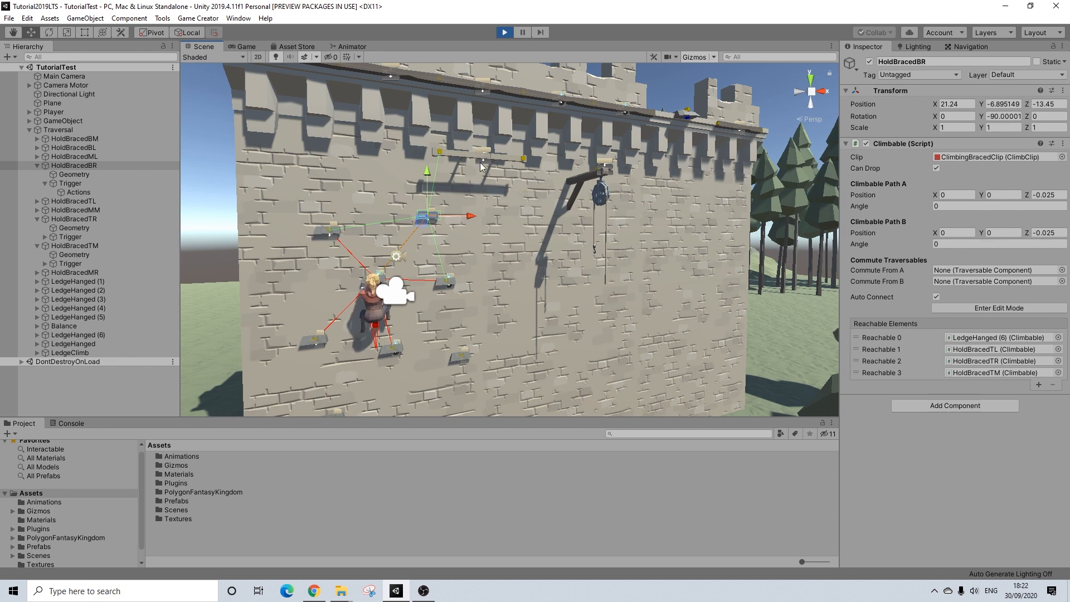
{"action": "middle_click_drag", "start_coordinate": [481, 166], "coordinate": [456, 252]}
{"action": "scroll", "coordinate": [484, 221], "scroll_direction": "down", "scroll_amount": 1}
{"action": "scroll", "coordinate": [452, 240], "scroll_direction": "up", "scroll_amount": 3}
{"action": "scroll", "coordinate": [457, 243], "scroll_direction": "down", "scroll_amount": 2}
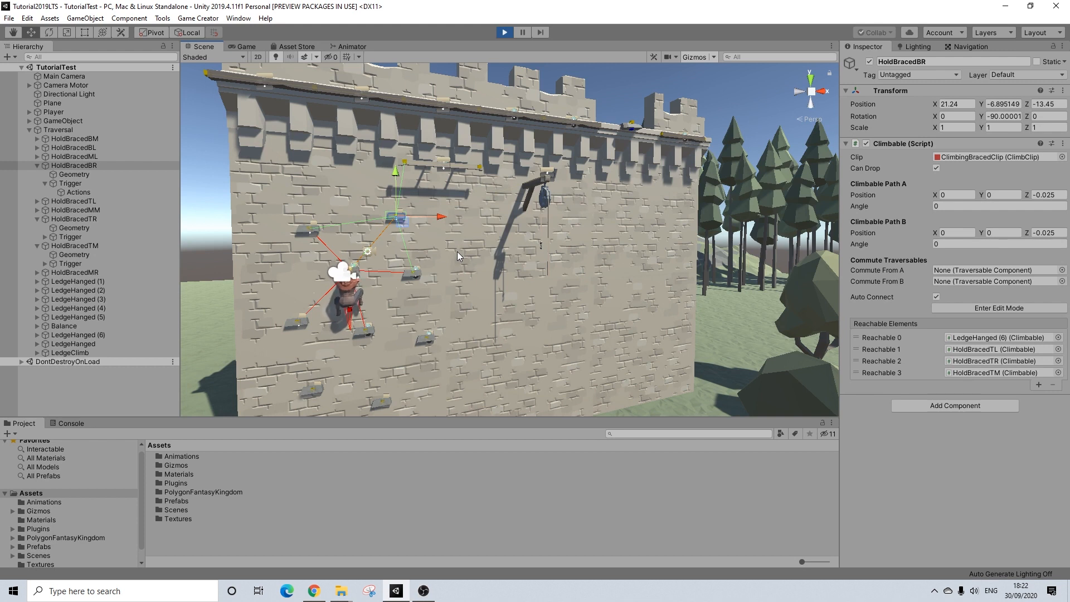
{"action": "middle_click_drag", "start_coordinate": [396, 144], "coordinate": [393, 149]}
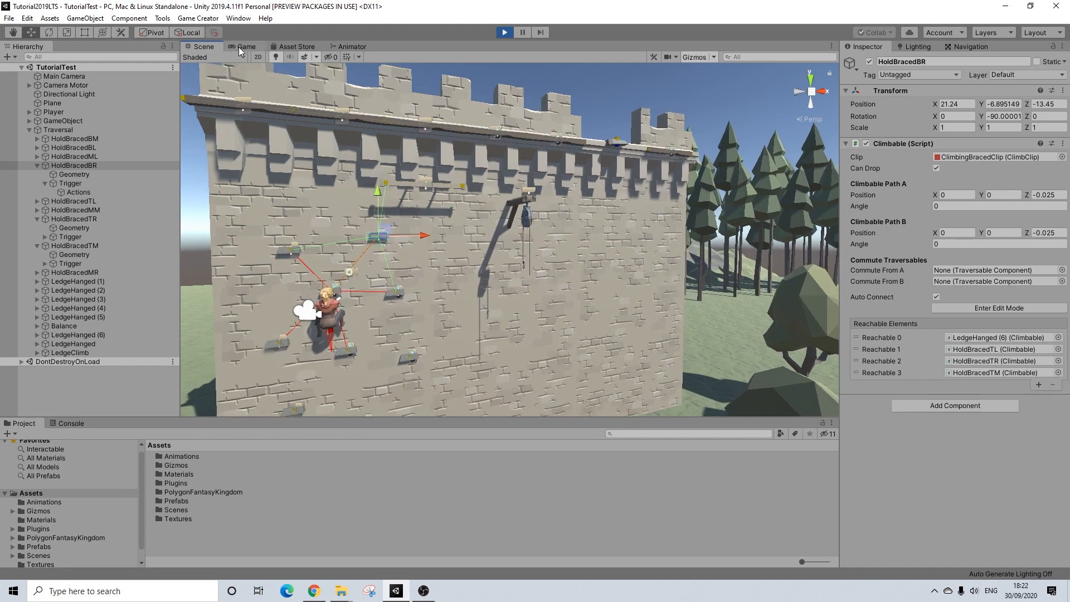
Resume the play-test in the Game view, climbing onto the hanging beam and shimmying right along it.
{"action": "left_click", "coordinate": [242, 46]}
{"action": "key", "text": "w"}
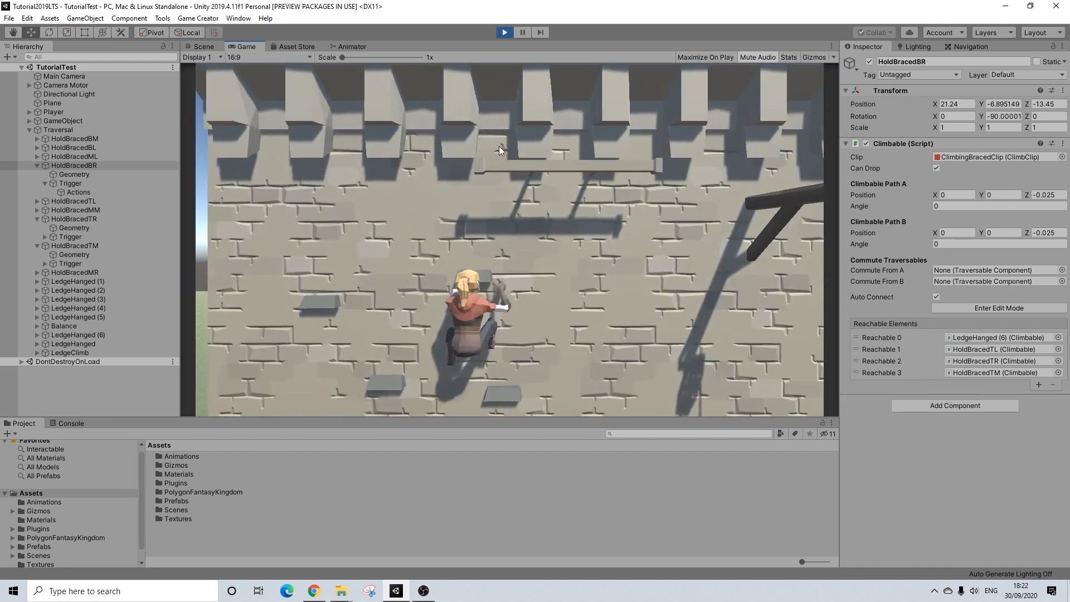
{"action": "key", "text": "d"}
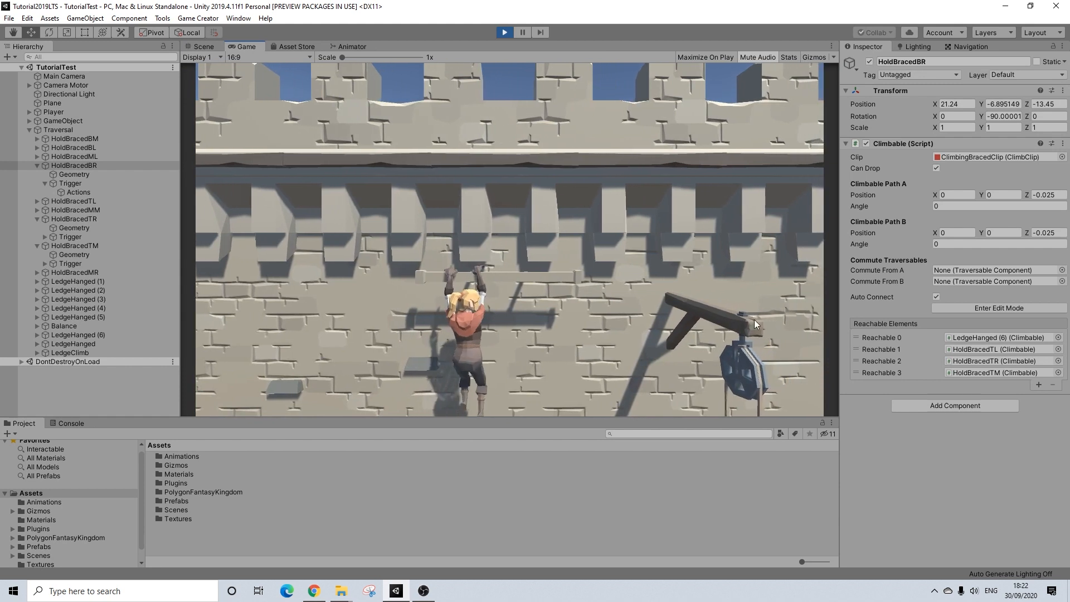
{"action": "key", "text": "d"}
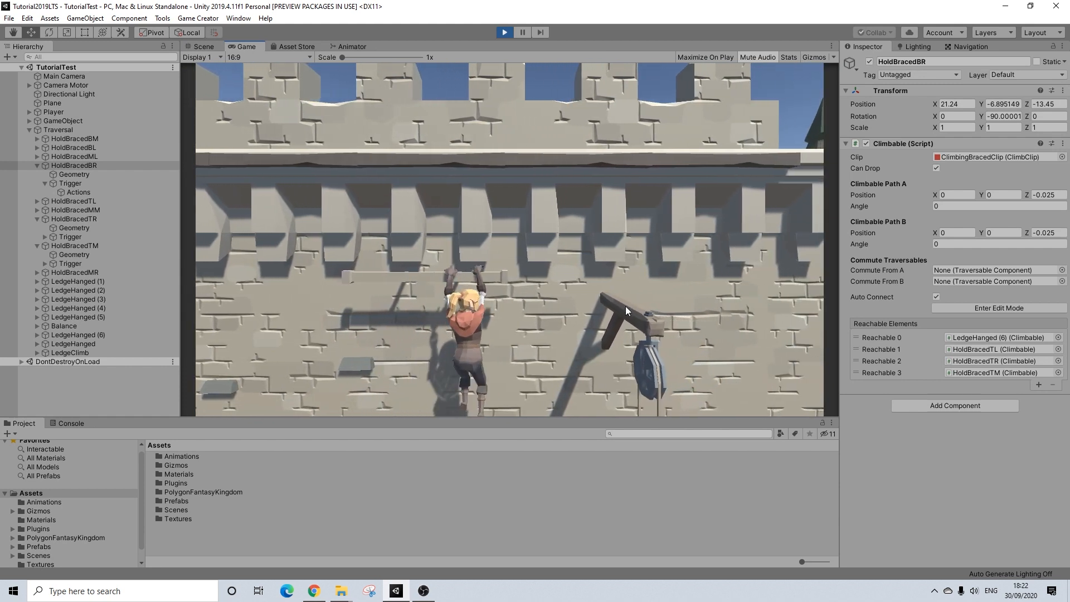
Jump the character to the wooden balance beam, grab the ledge above and climb onto the top of the wall.
{"action": "key", "text": "space"}
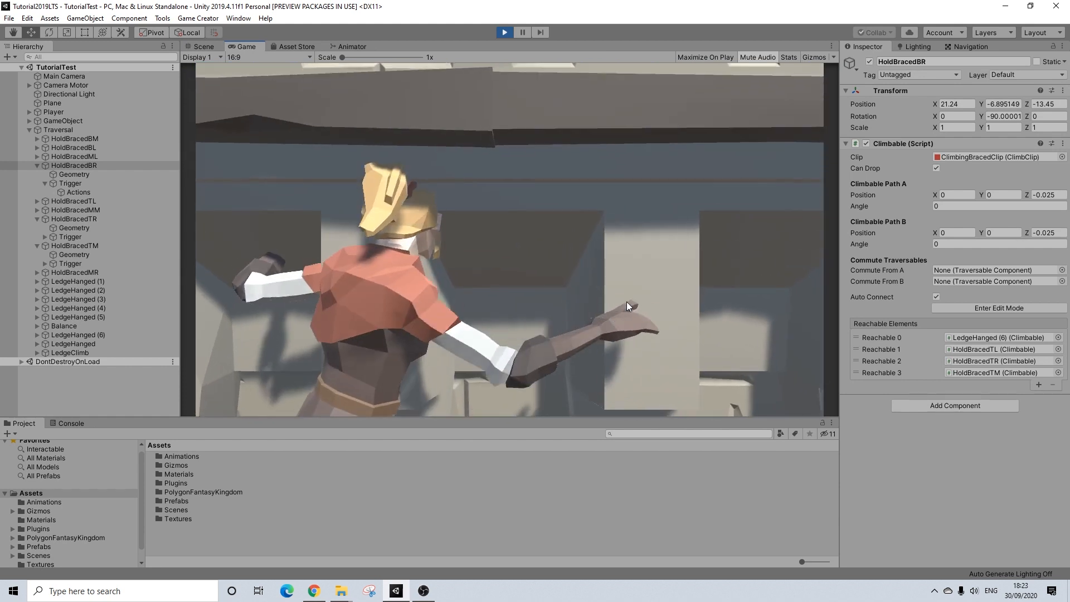
{"action": "key", "text": "w"}
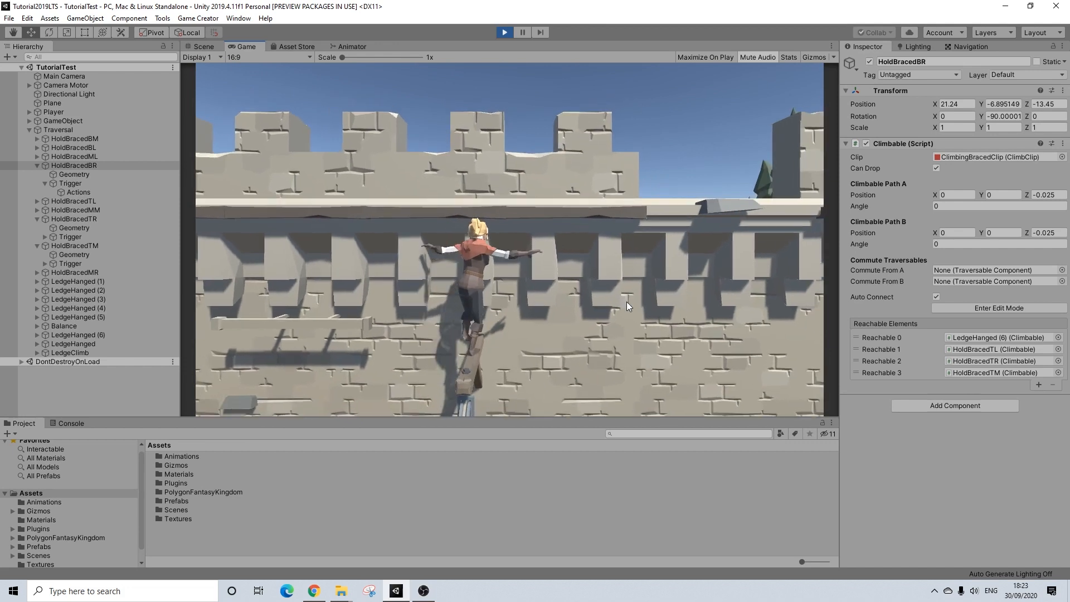
{"action": "key", "text": "d"}
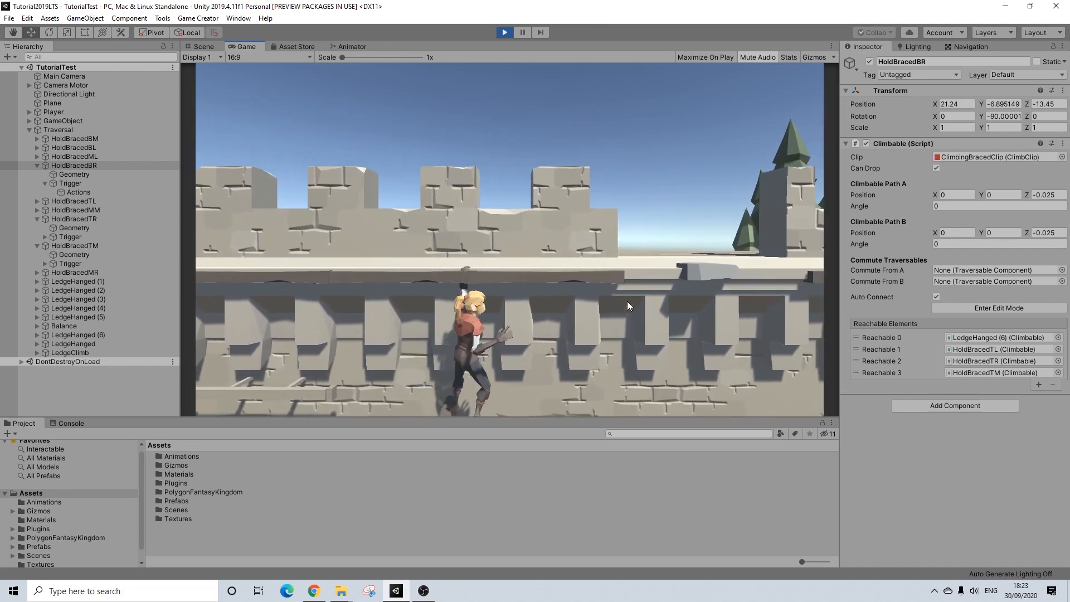
{"action": "key", "text": "d"}
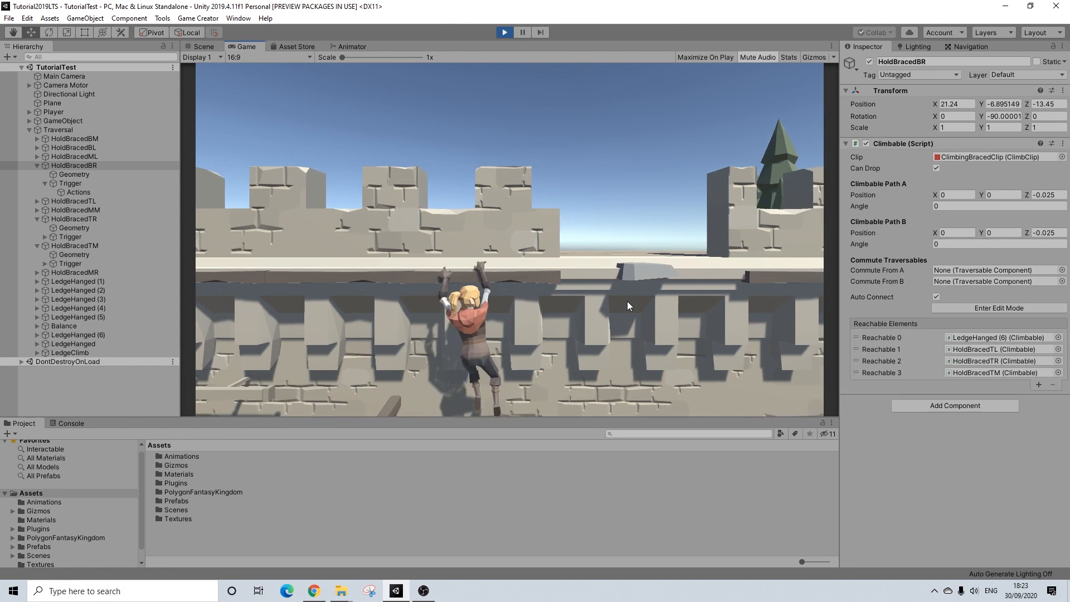
{"action": "key", "text": "w"}
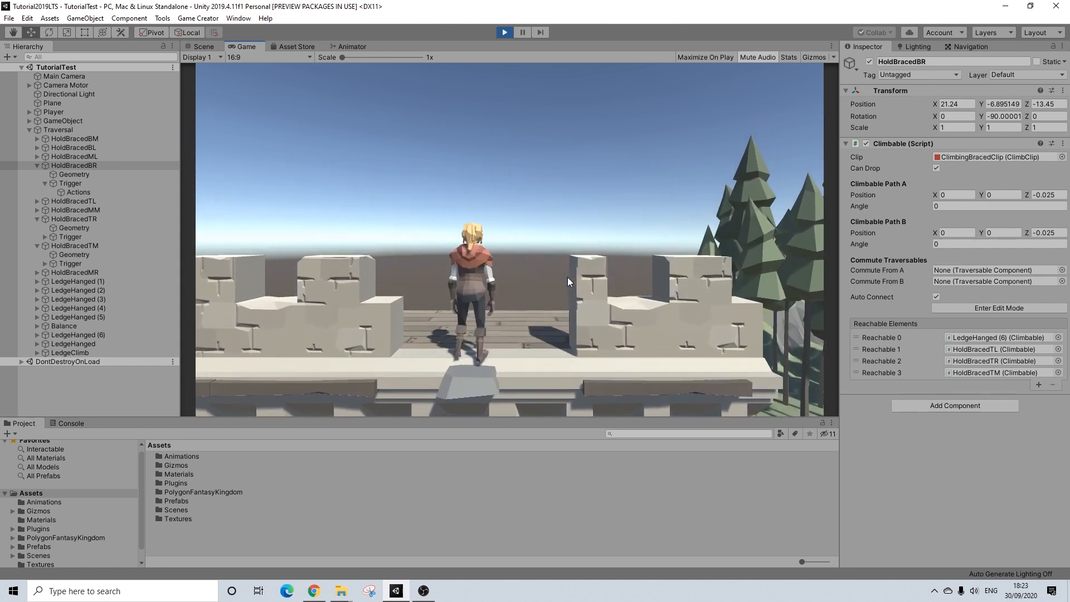
Walk the character around the wooden walkway on top of the wall.
{"action": "key", "text": "a"}
{"action": "key", "text": "w"}
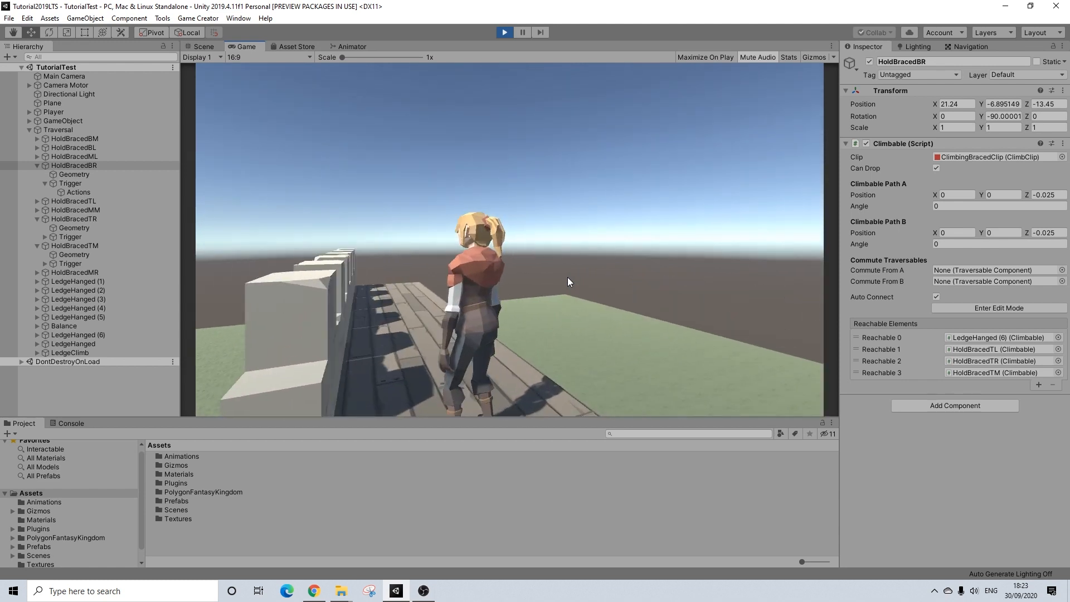
{"action": "key", "text": "w"}
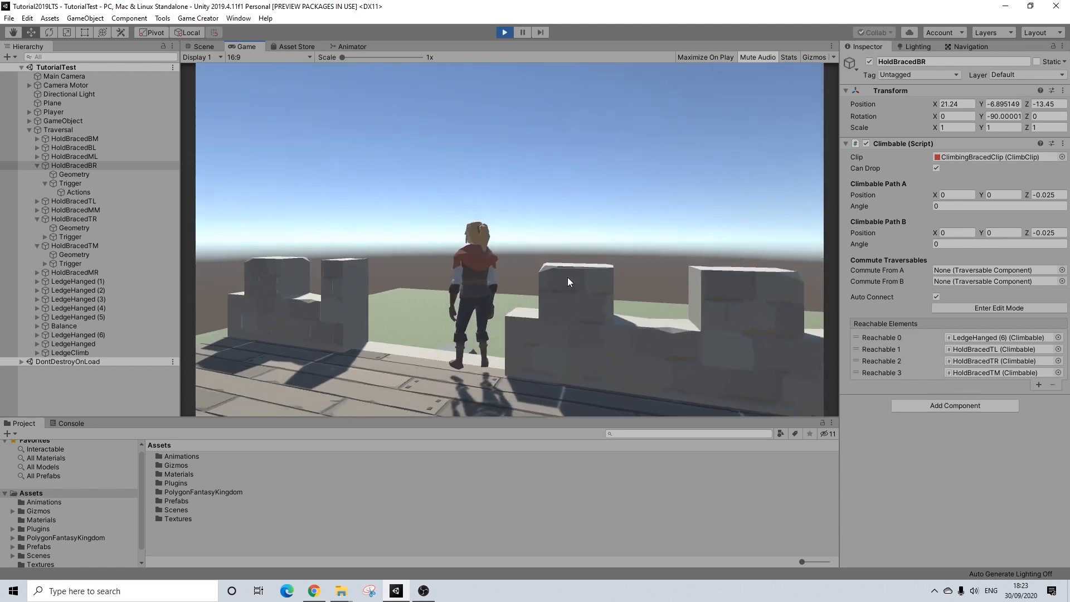
{"action": "key", "text": "a"}
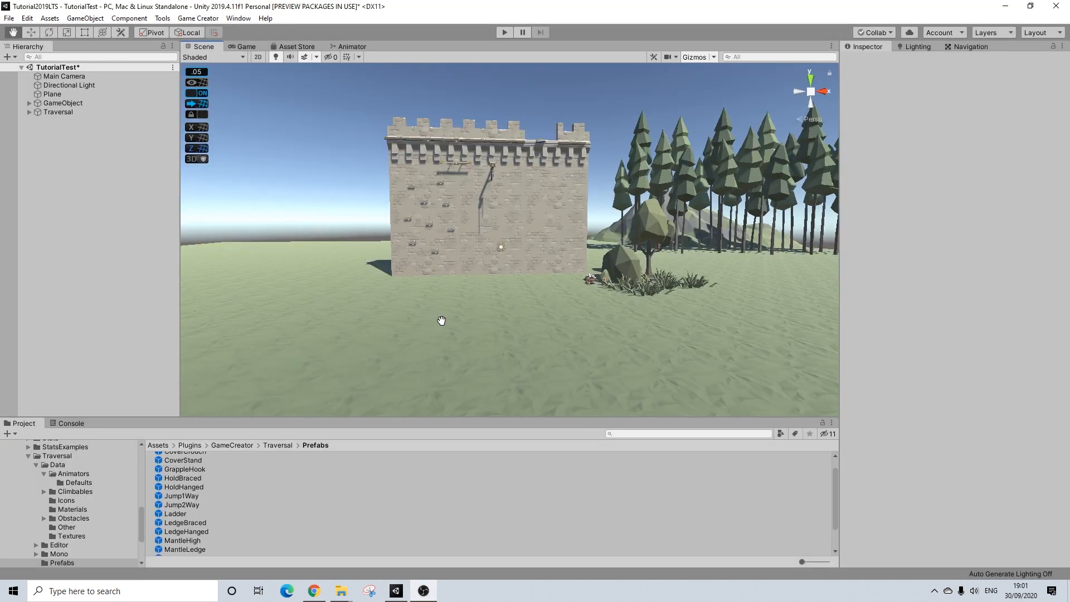
Select the wall piece SM_Bld_Castle_Wall_02 (7) beside the trees to inspect its mesh and Box Collider.
{"action": "middle_click_drag", "start_coordinate": [439, 318], "coordinate": [462, 335]}
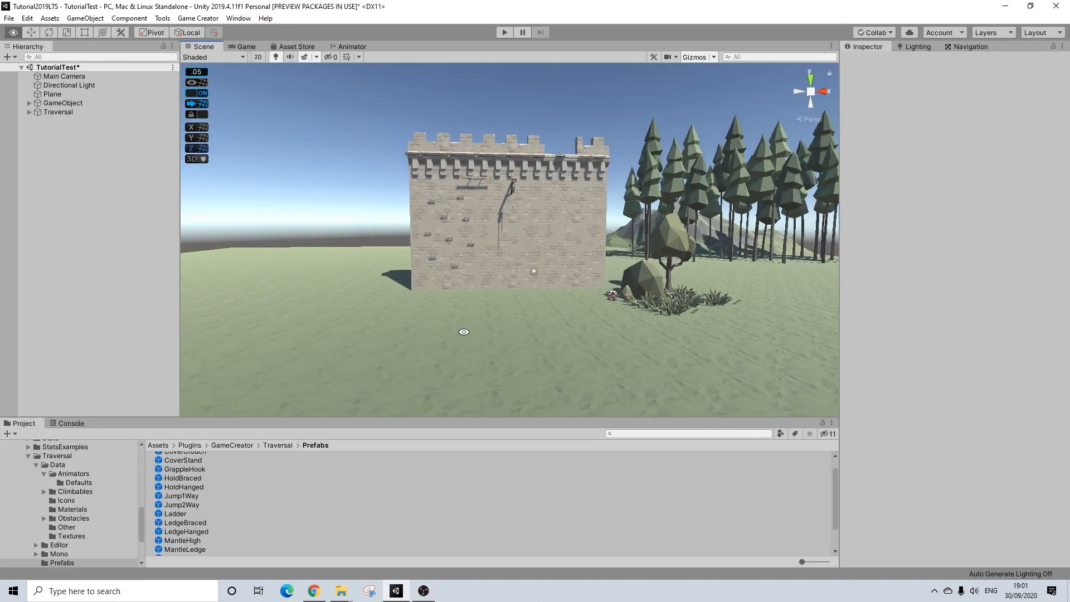
{"action": "left_click_drag", "start_coordinate": [464, 330], "coordinate": [479, 356], "text": "alt"}
{"action": "middle_click_drag", "start_coordinate": [461, 355], "coordinate": [487, 338]}
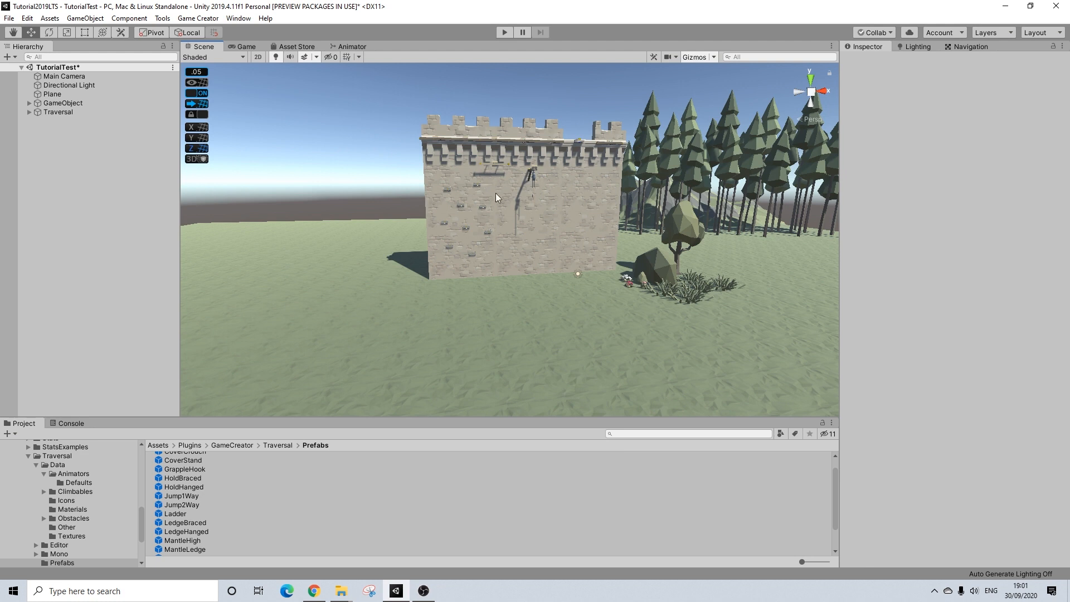
{"action": "middle_click_drag", "start_coordinate": [500, 243], "coordinate": [566, 258]}
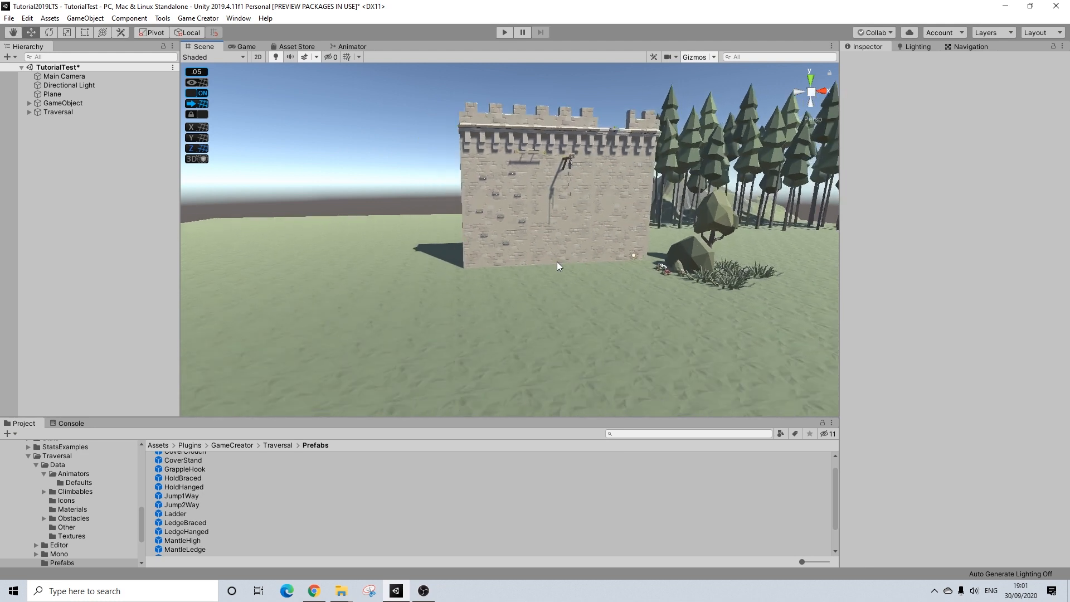
{"action": "middle_click_drag", "start_coordinate": [488, 226], "coordinate": [548, 240]}
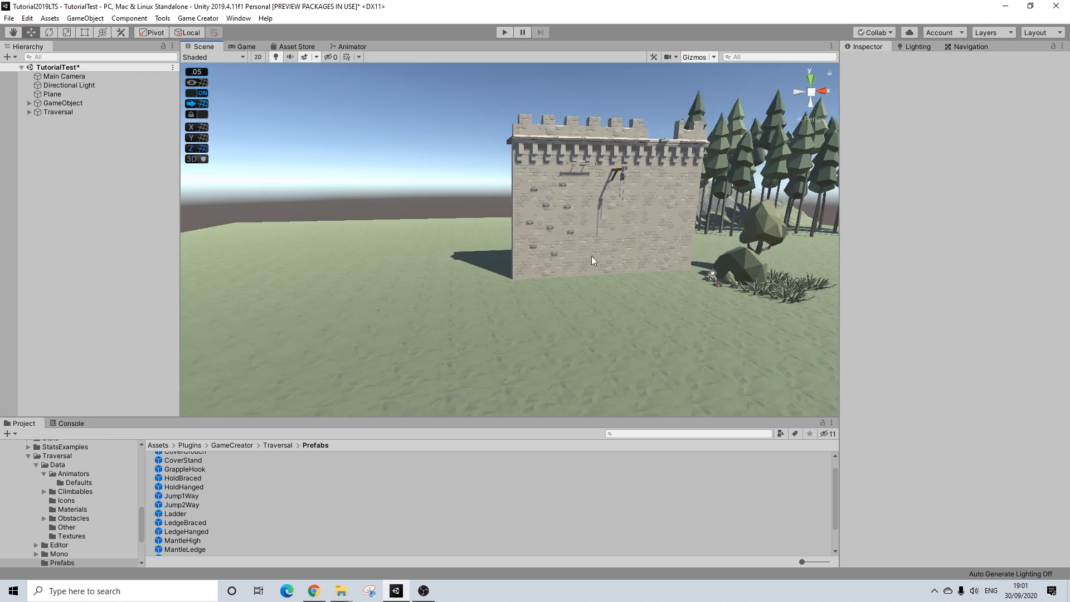
{"action": "left_click", "coordinate": [653, 240]}
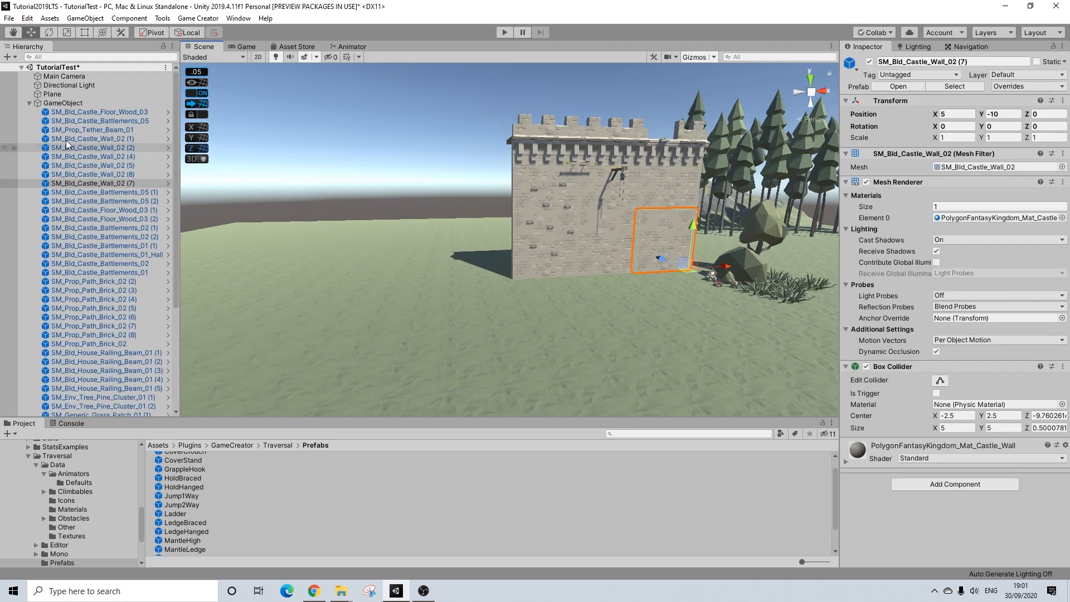
{"action": "left_click", "coordinate": [110, 184]}
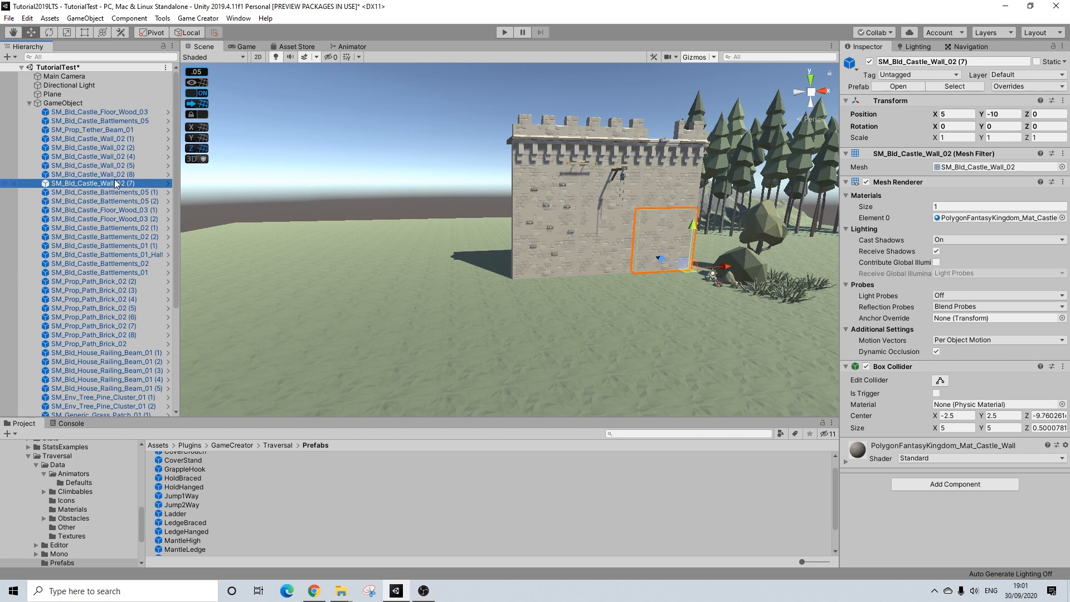
Duplicate wall pieces SM_Bld_Castle_Wall_02 (7) and (8) together and move the copies along X past the opposite end of the castle wall.
{"action": "left_click", "coordinate": [115, 175], "text": "ctrl"}
{"action": "middle_click_drag", "start_coordinate": [696, 174], "coordinate": [671, 192]}
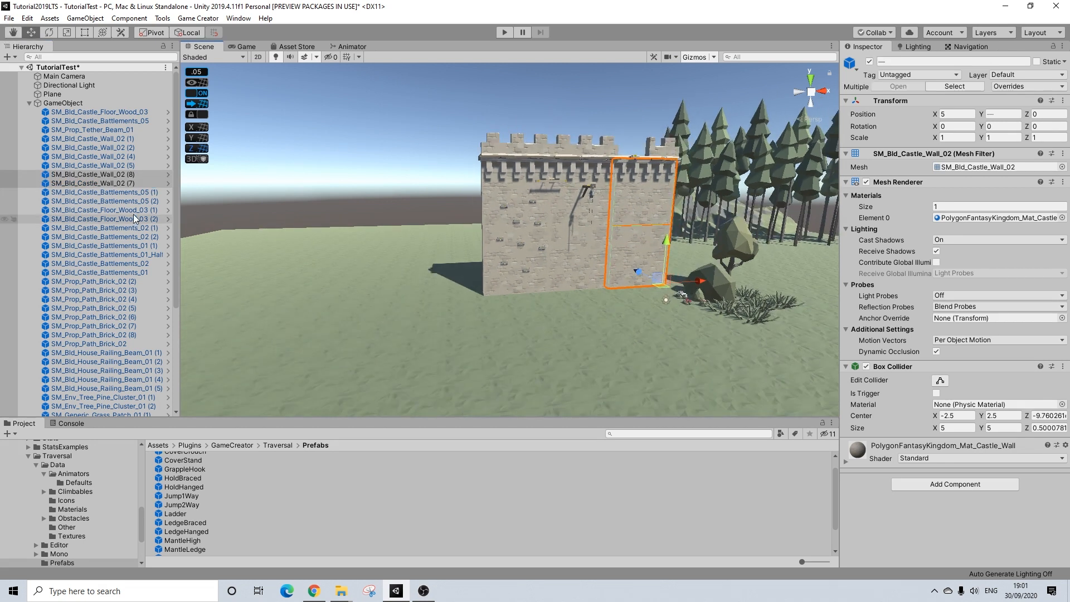
{"action": "key", "text": "ctrl+d"}
{"action": "left_click_drag", "start_coordinate": [704, 224], "coordinate": [518, 227]}
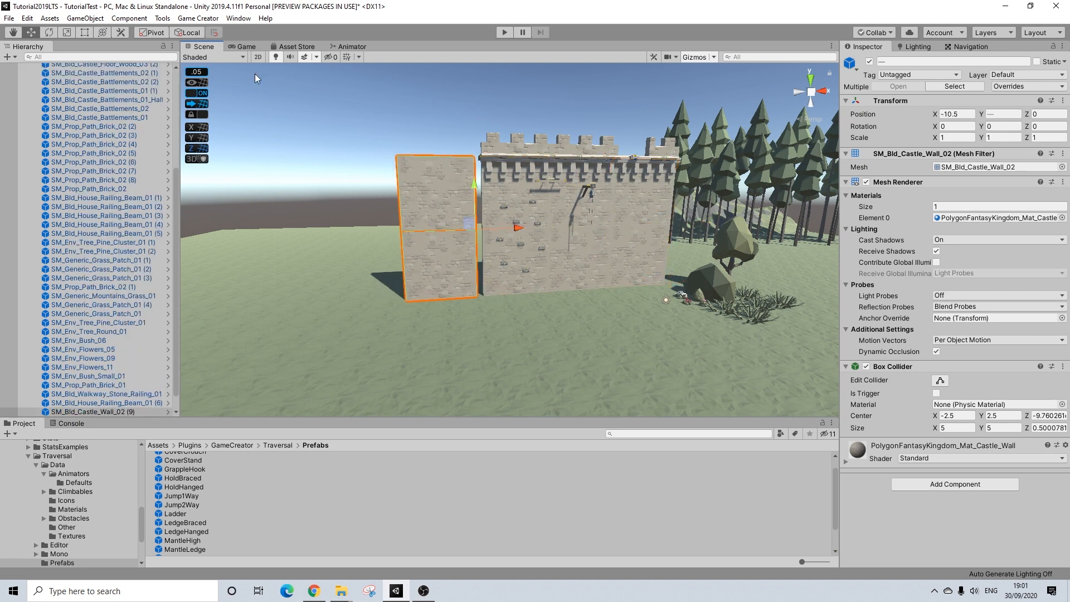
Set the ProGrids snap value to 0.5 and move the duplicated wall column flush against the existing wall at X -10.
{"action": "left_click", "coordinate": [196, 71]}
{"action": "left_click", "coordinate": [312, 74]}
{"action": "type", "text": "0.5"}
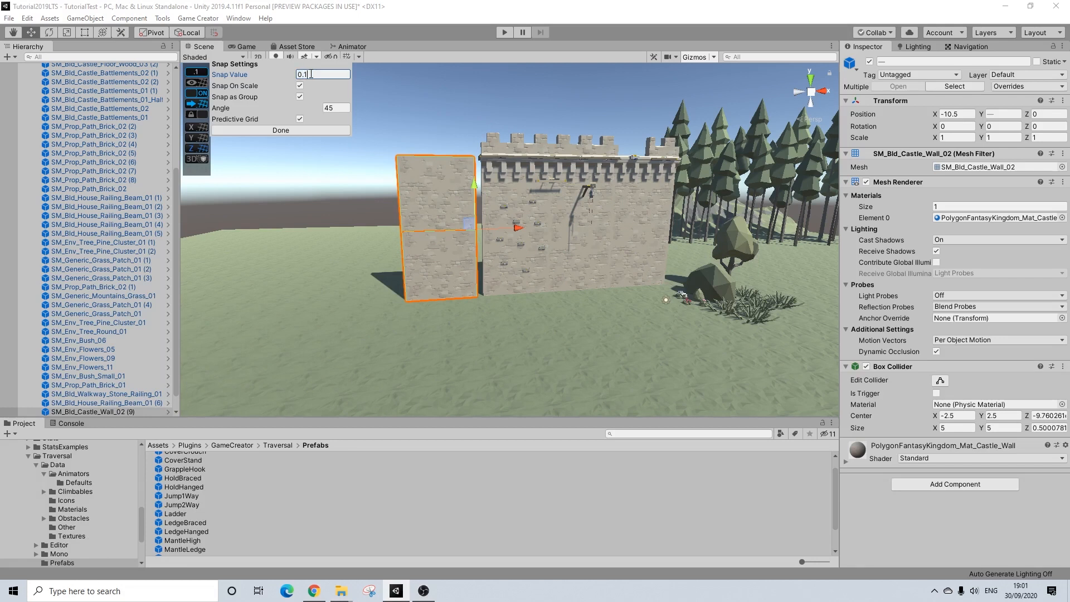
{"action": "left_click", "coordinate": [281, 130]}
{"action": "left_click_drag", "start_coordinate": [518, 227], "coordinate": [523, 229]}
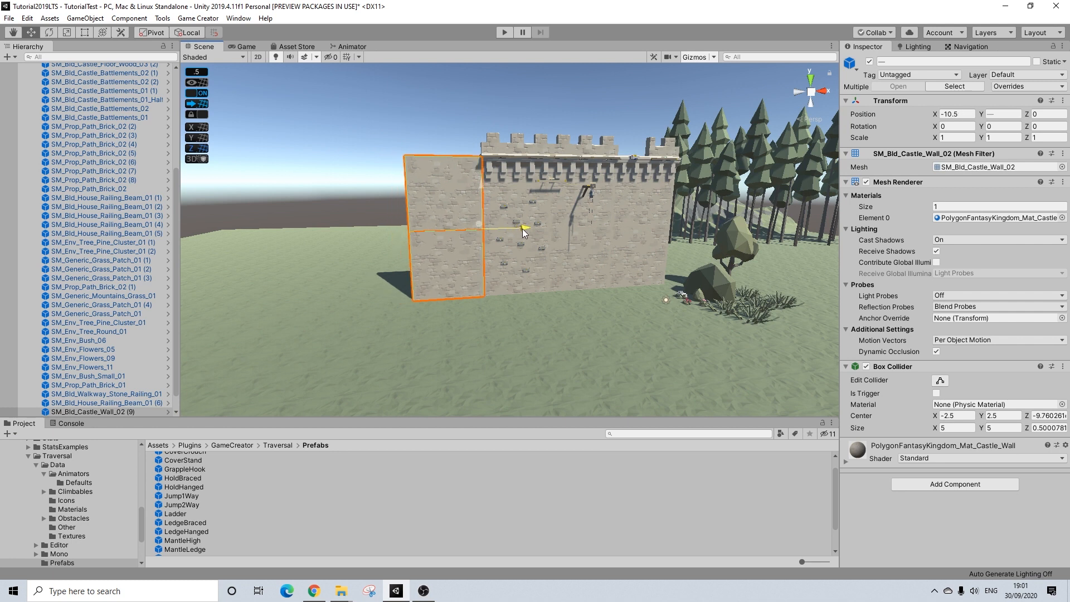
{"action": "middle_click_drag", "start_coordinate": [498, 219], "coordinate": [544, 248]}
{"action": "scroll", "coordinate": [544, 248], "scroll_direction": "up", "scroll_amount": 6}
{"action": "left_click_drag", "start_coordinate": [544, 249], "coordinate": [460, 253], "text": "alt"}
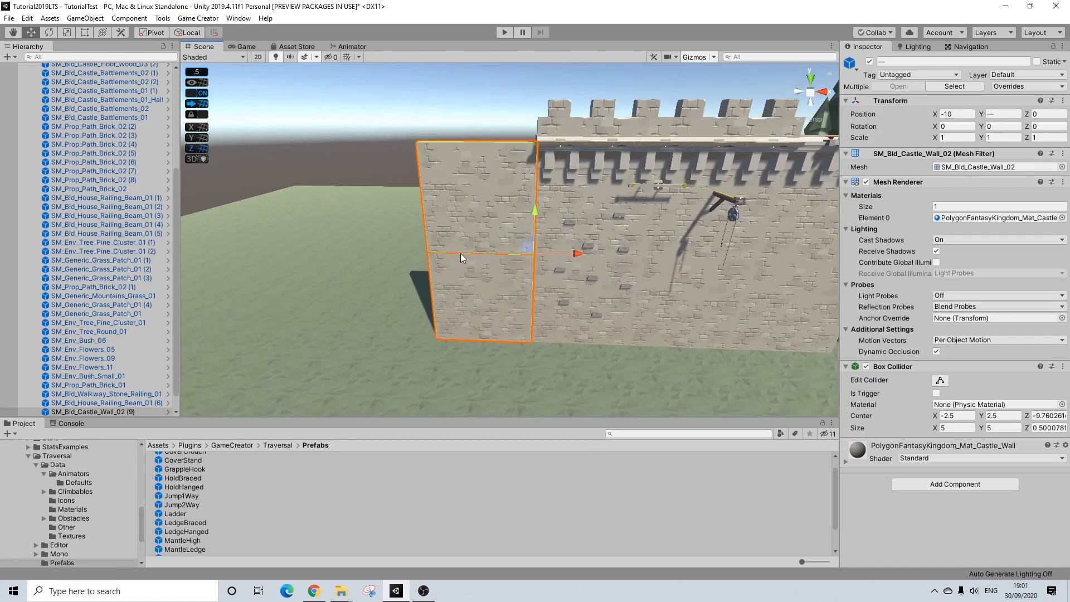
Review the ProGrids package and the advanced preview-package option in the Package Manager, then close it.
{"action": "left_click", "coordinate": [246, 23]}
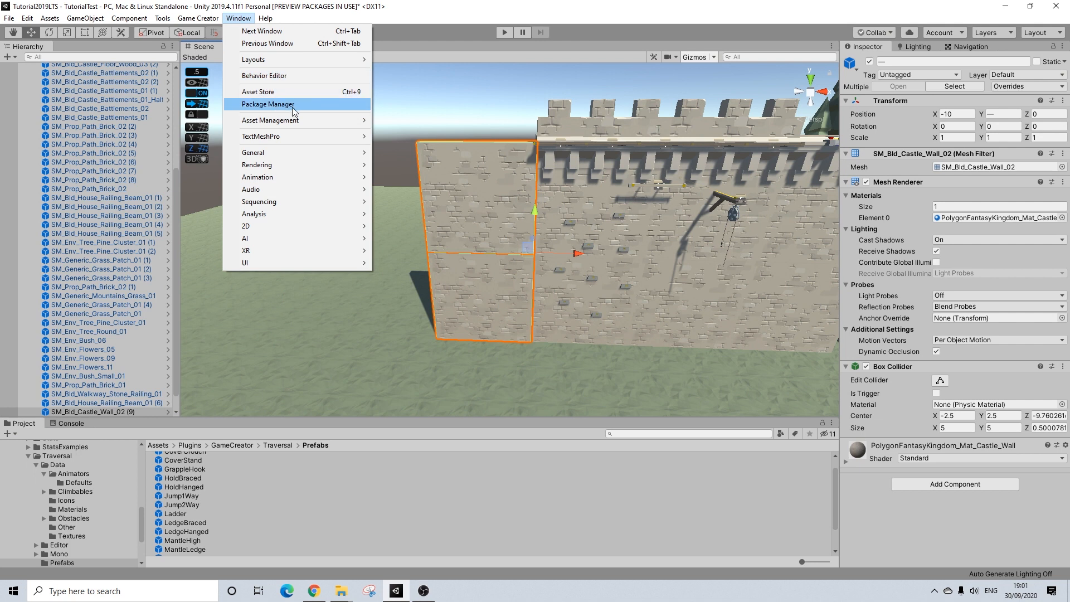
{"action": "left_click", "coordinate": [275, 106]}
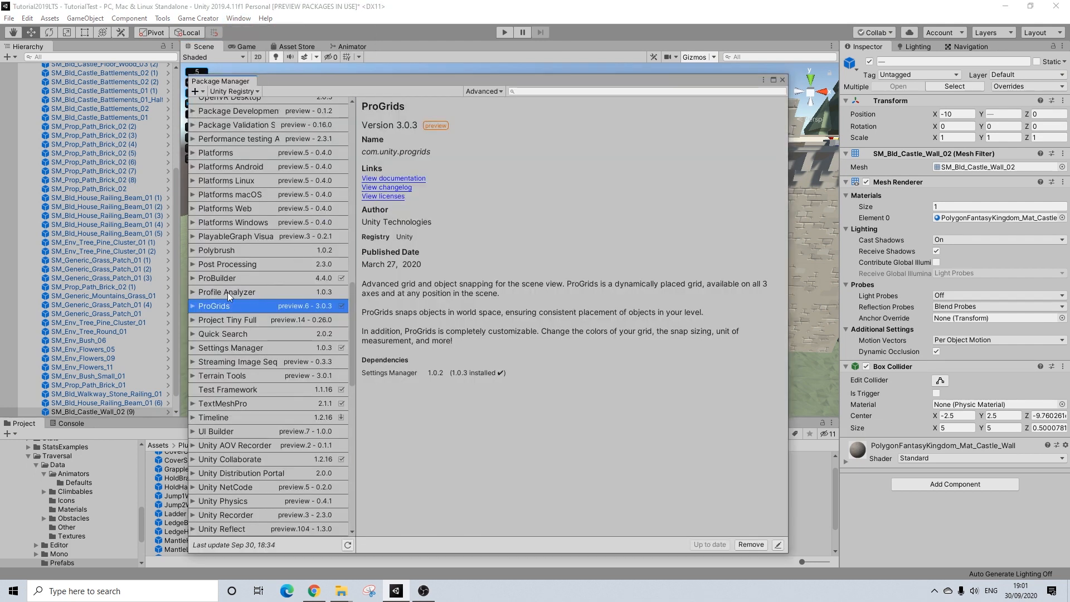
{"action": "left_click", "coordinate": [480, 91]}
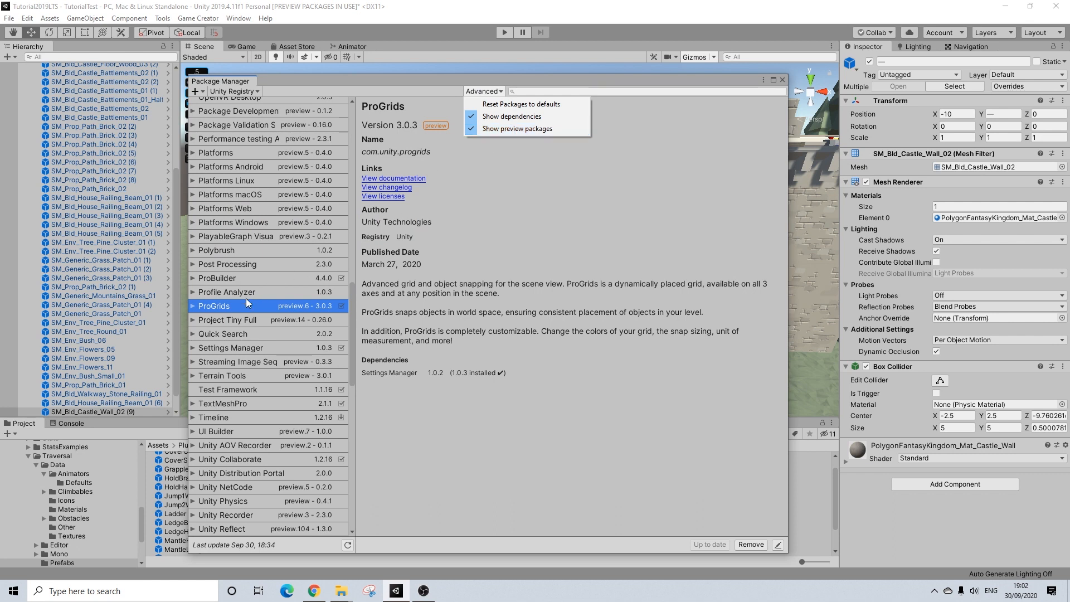
{"action": "left_click", "coordinate": [390, 100]}
{"action": "left_click", "coordinate": [785, 81]}
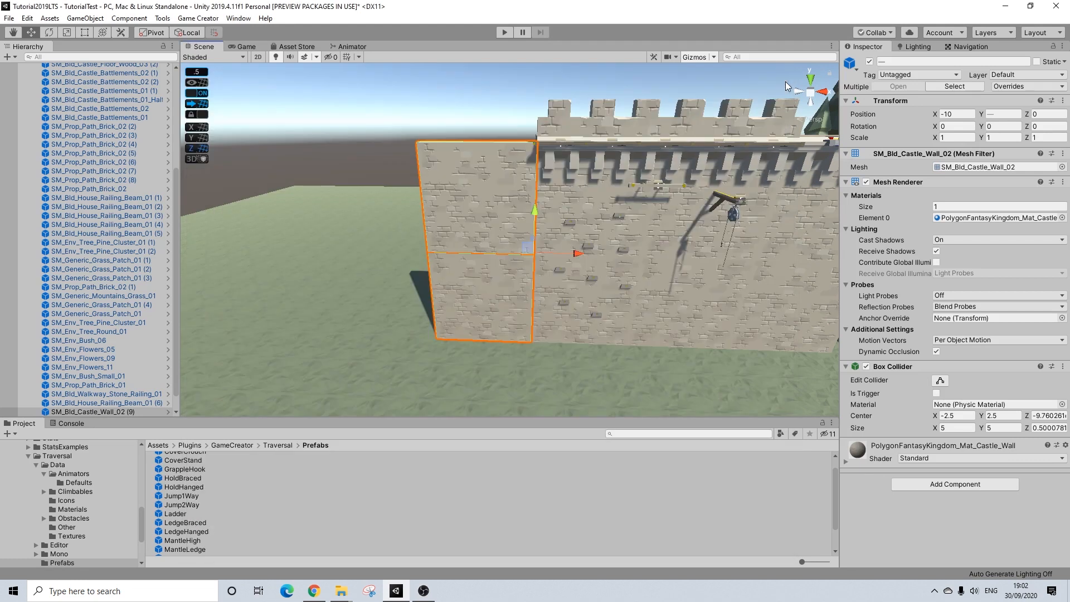
Duplicate the added wall column and place the copy flush against its outer side at X -15.
{"action": "left_click_drag", "start_coordinate": [515, 223], "coordinate": [494, 248], "text": "alt"}
{"action": "middle_click_drag", "start_coordinate": [495, 249], "coordinate": [586, 248]}
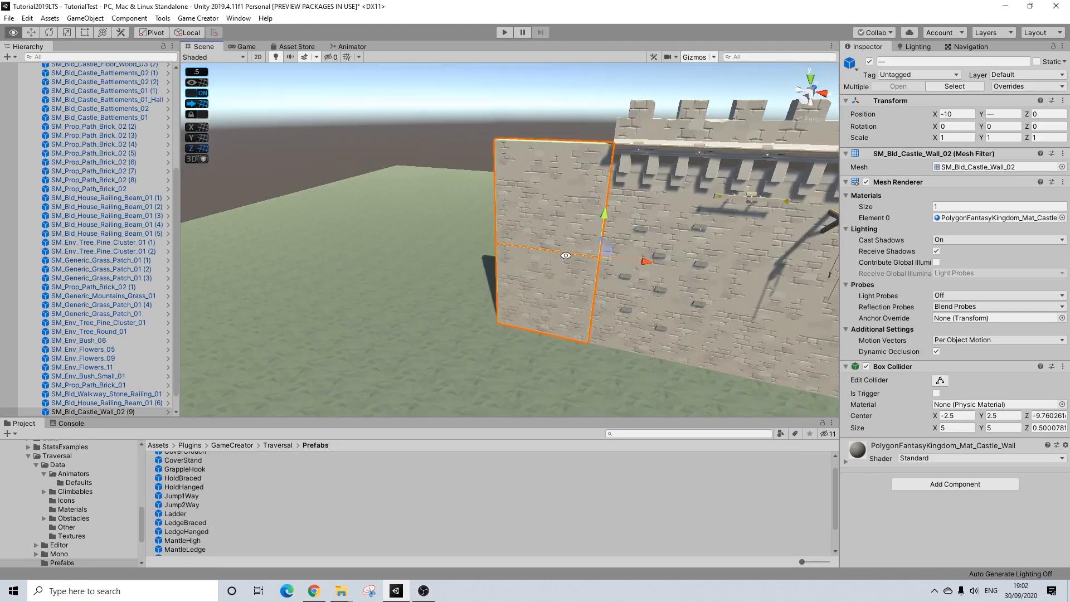
{"action": "left_click_drag", "start_coordinate": [562, 256], "coordinate": [624, 255], "text": "alt"}
{"action": "scroll", "coordinate": [624, 255], "scroll_direction": "up", "scroll_amount": 2}
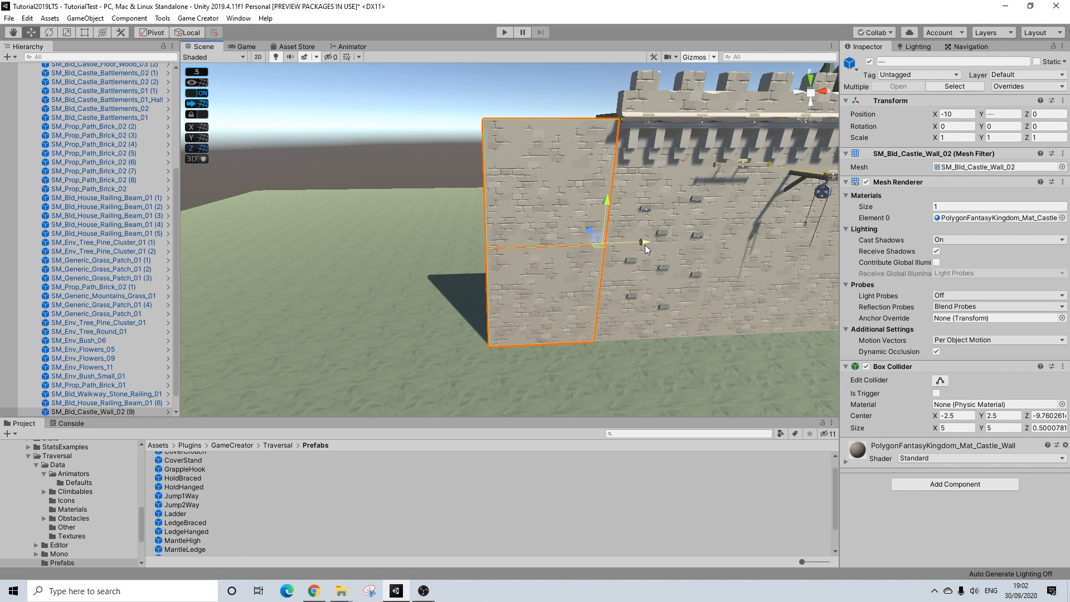
{"action": "key", "text": "ctrl+d"}
{"action": "key", "text": "ctrl+d"}
{"action": "left_click_drag", "start_coordinate": [644, 246], "coordinate": [531, 337]}
{"action": "left_click", "coordinate": [440, 99]}
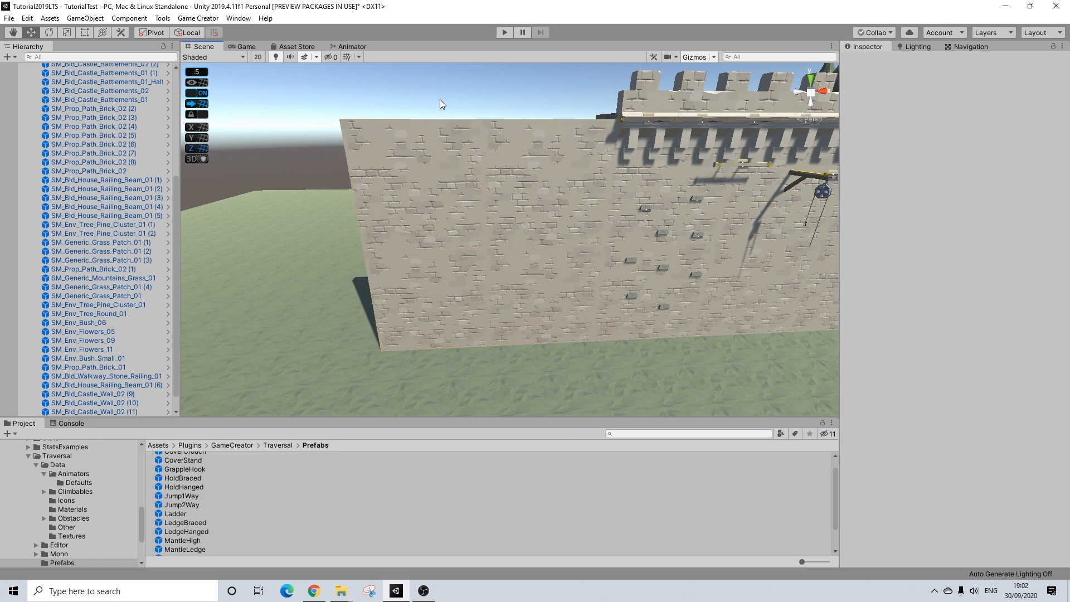
Duplicate the outermost wall column once more and place the copy against its outer side to lengthen the wall.
{"action": "scroll", "coordinate": [549, 200], "scroll_direction": "down", "scroll_amount": 5}
{"action": "left_click", "coordinate": [510, 196]}
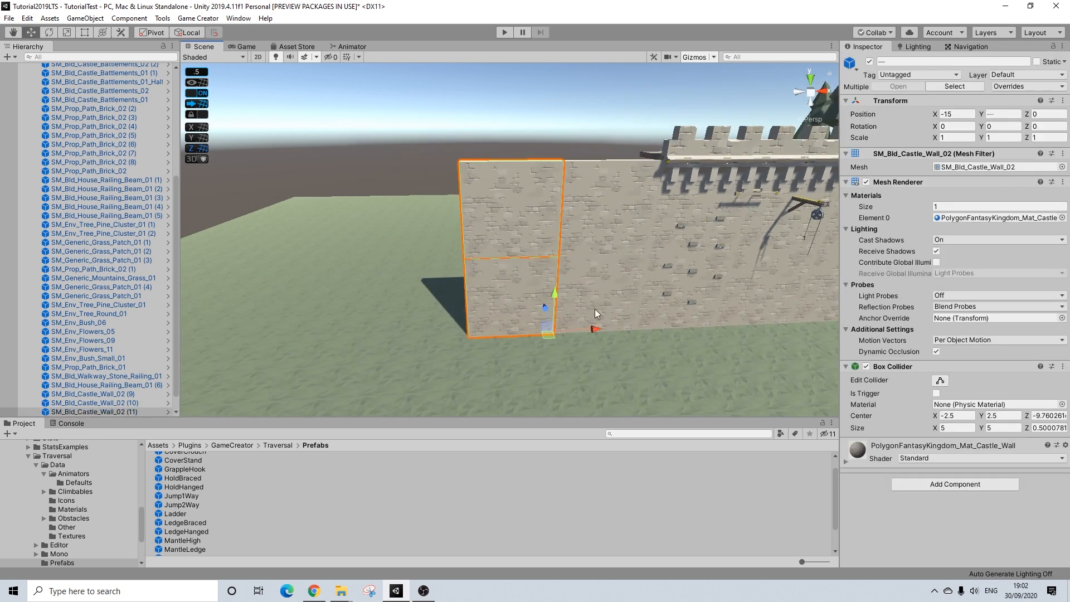
{"action": "key", "text": "ctrl+d"}
{"action": "left_click_drag", "start_coordinate": [602, 251], "coordinate": [509, 256]}
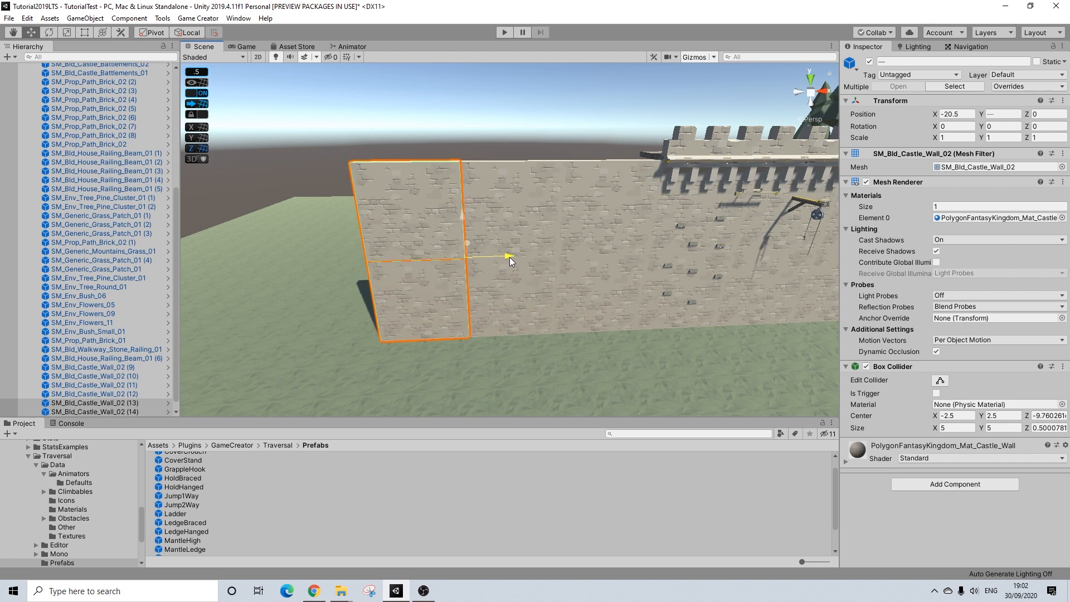
{"action": "left_click", "coordinate": [482, 74]}
Duplicate the stone trim piece SM_Bld_Castle_Battlements_02 three times to cap the top of the added wall section.
{"action": "right_click_drag", "start_coordinate": [701, 245], "coordinate": [691, 246]}
{"action": "right_click_drag", "start_coordinate": [593, 227], "coordinate": [463, 253]}
{"action": "right_click_drag", "start_coordinate": [483, 179], "coordinate": [443, 216]}
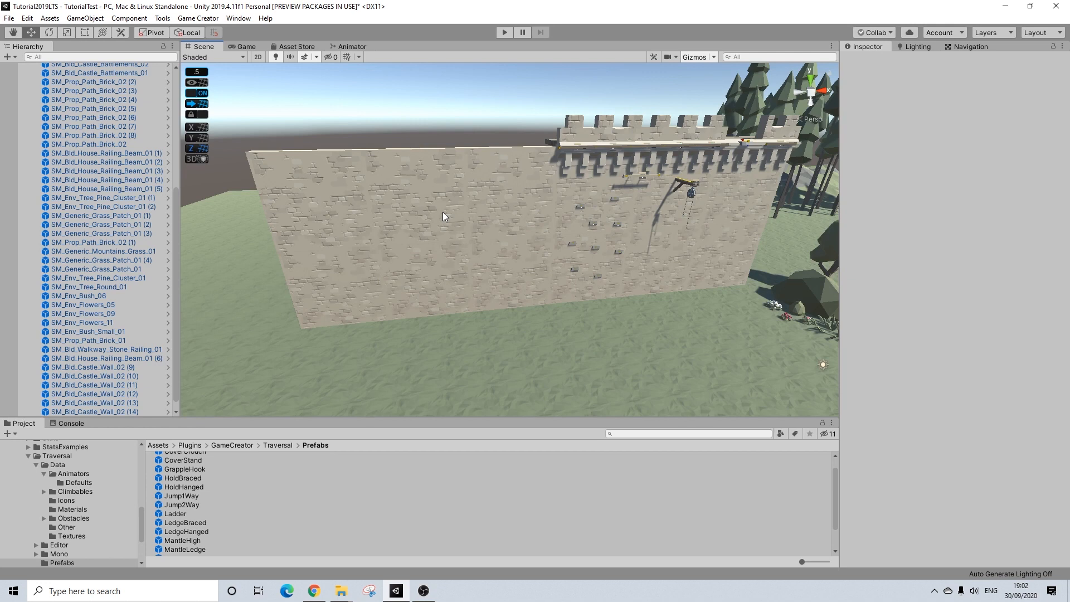
{"action": "right_click_drag", "start_coordinate": [540, 220], "coordinate": [538, 176]}
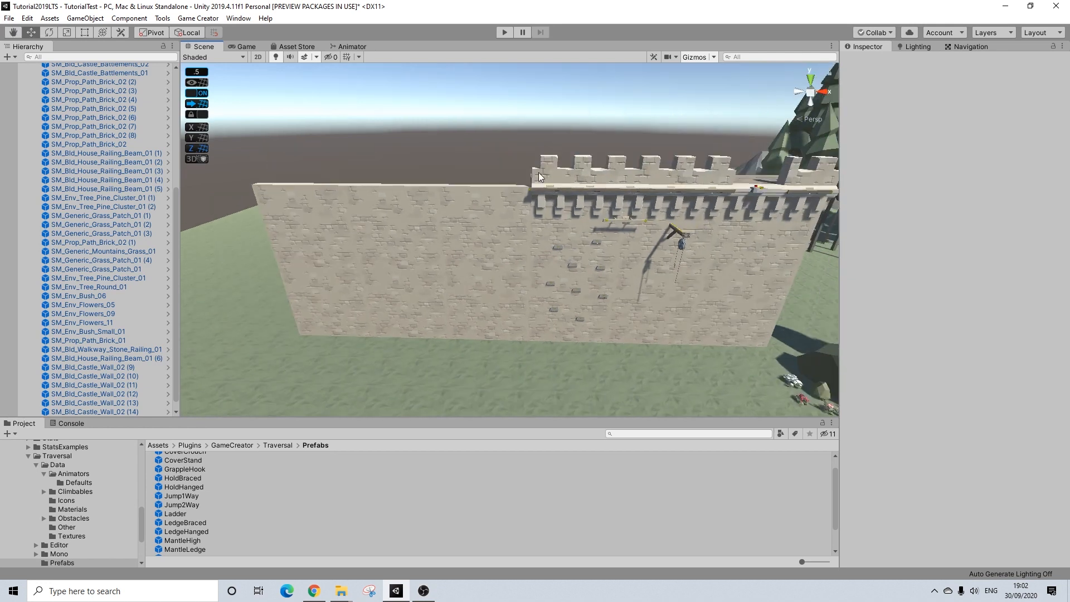
{"action": "left_click", "coordinate": [550, 175]}
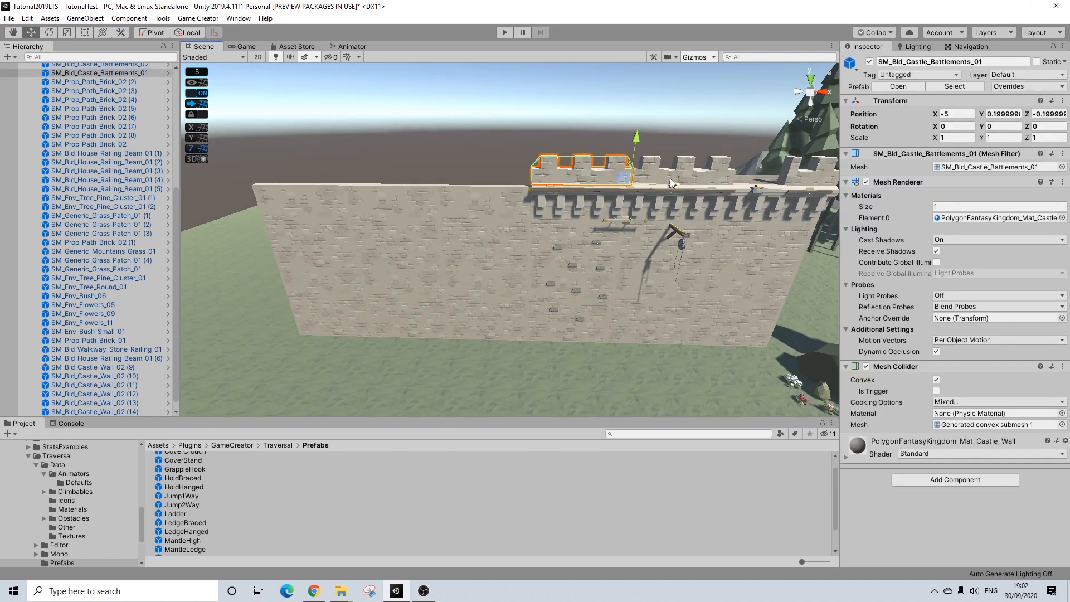
{"action": "right_click_drag", "start_coordinate": [638, 187], "coordinate": [529, 204]}
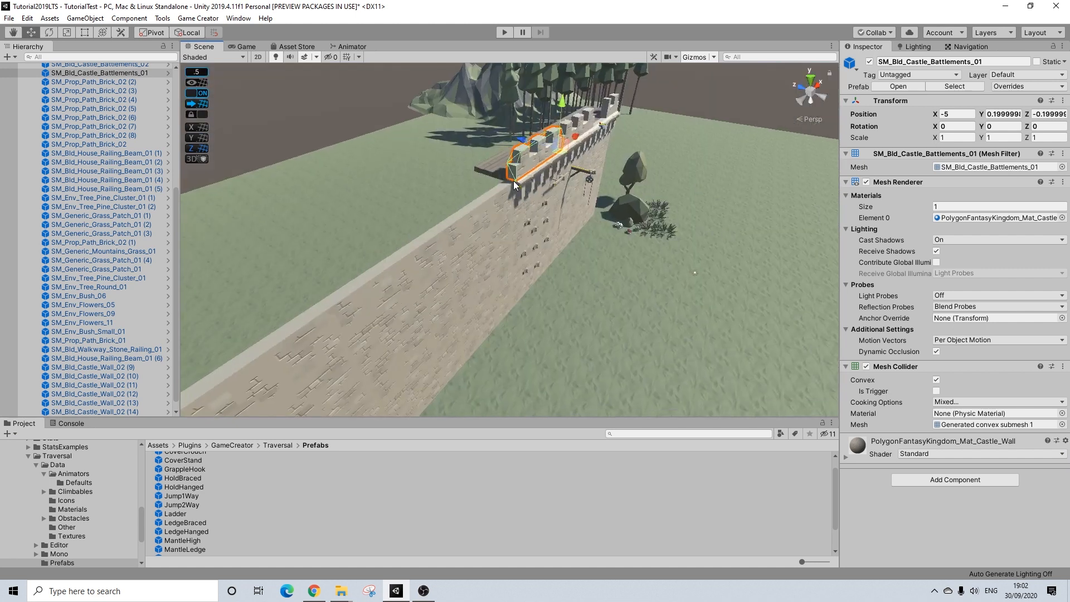
{"action": "left_click", "coordinate": [513, 182]}
{"action": "left_click_drag", "start_coordinate": [557, 190], "coordinate": [407, 176], "text": "alt"}
{"action": "key", "text": "ctrl+d"}
{"action": "left_click_drag", "start_coordinate": [655, 177], "coordinate": [370, 205]}
{"action": "key", "text": "ctrl+d"}
{"action": "key", "text": "ctrl+d"}
{"action": "left_click_drag", "start_coordinate": [470, 163], "coordinate": [441, 129], "text": "alt"}
Duplicate battlement SM_Bld_Castle_Battlements_01 along the top of the added wall and delete the surplus copy to leave a gap.
{"action": "left_click", "coordinate": [553, 175]}
{"action": "key", "text": "ctrl+d"}
{"action": "left_click_drag", "start_coordinate": [656, 175], "coordinate": [442, 192]}
{"action": "key", "text": "ctrl+d"}
{"action": "key", "text": "ctrl+d"}
{"action": "key", "text": "Delete"}
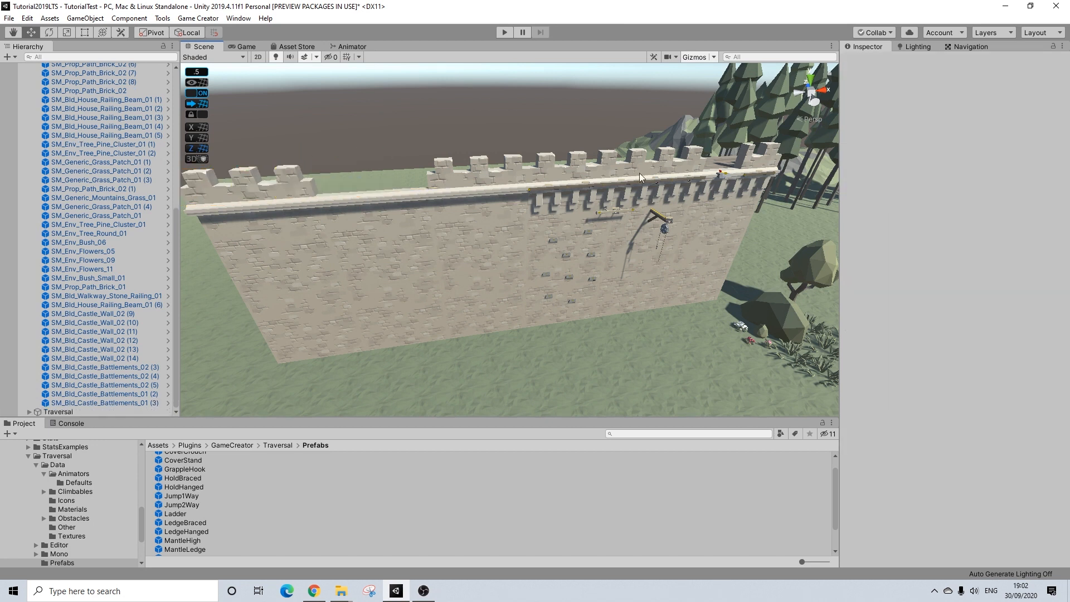
Duplicate the half battlement SM_Bld_Castle_Battlements_01_Half and move the copy to X -17.5 in the gap on the added wall.
{"action": "left_click", "coordinate": [753, 161]}
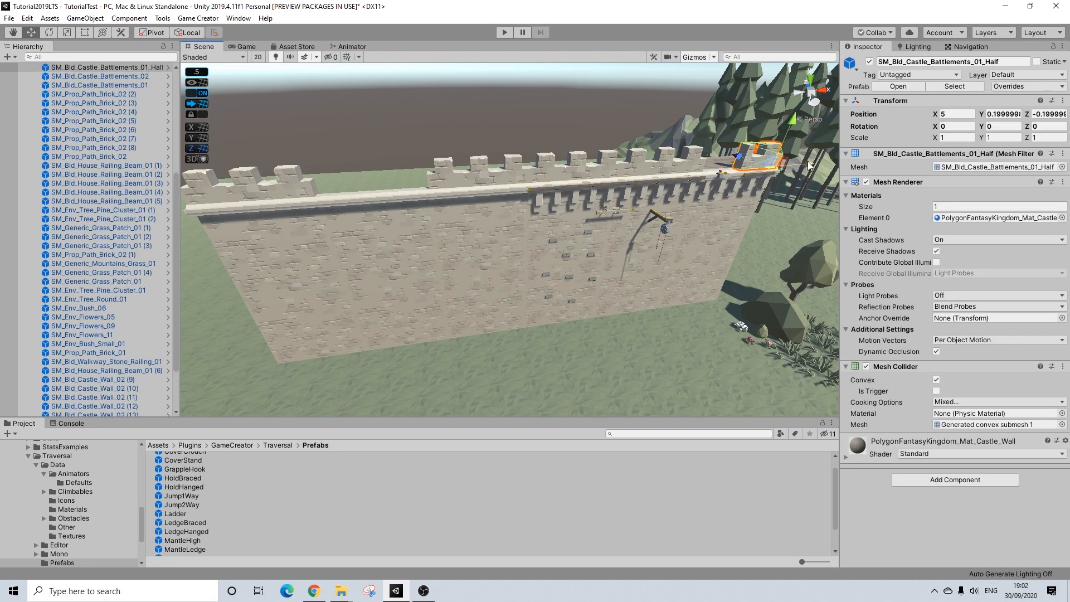
{"action": "key", "text": "ctrl+d"}
{"action": "left_click_drag", "start_coordinate": [808, 161], "coordinate": [419, 169]}
{"action": "key", "text": "f"}
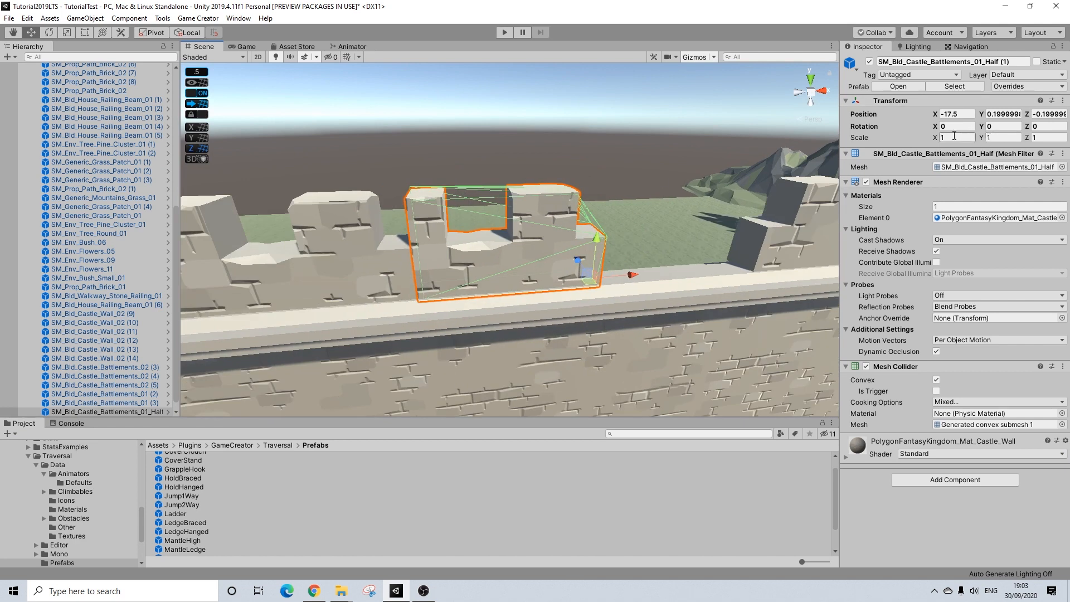
Rotate the copied half battlement to 180 degrees on Y and move it to X -20, against the outer battlements.
{"action": "left_click", "coordinate": [48, 32]}
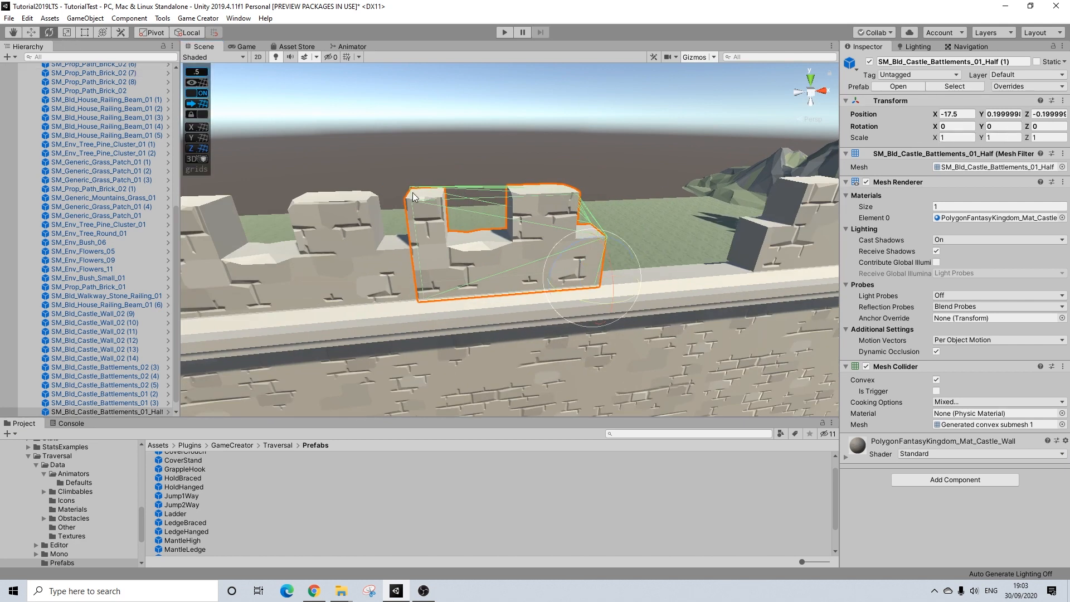
{"action": "left_click_drag", "start_coordinate": [627, 309], "coordinate": [417, 320], "text": "ctrl"}
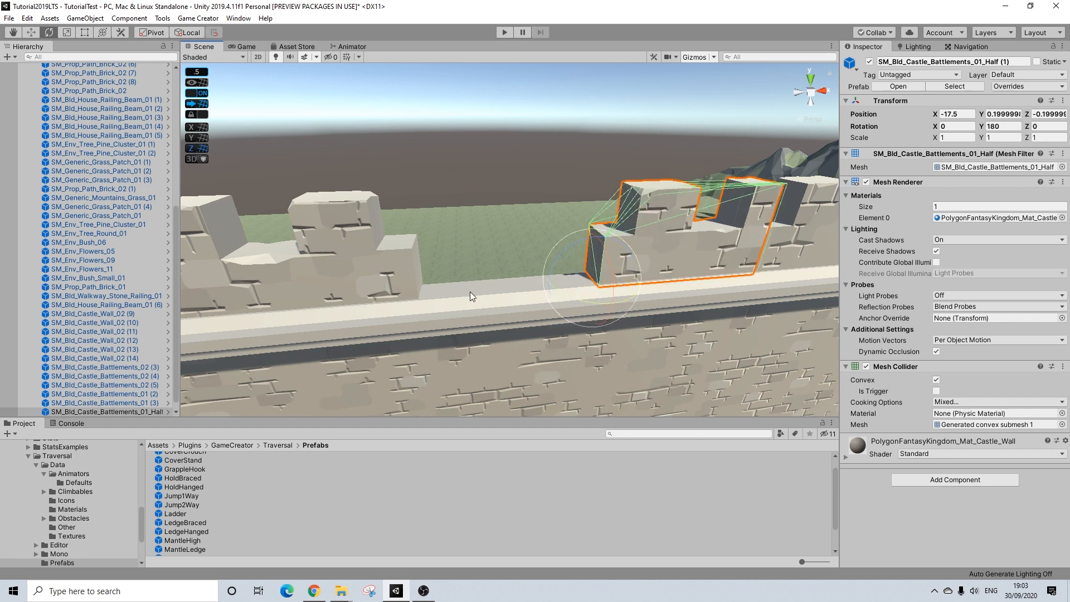
{"action": "left_click", "coordinate": [34, 36]}
{"action": "left_click_drag", "start_coordinate": [553, 286], "coordinate": [401, 289], "text": "ctrl"}
{"action": "key", "text": "f"}
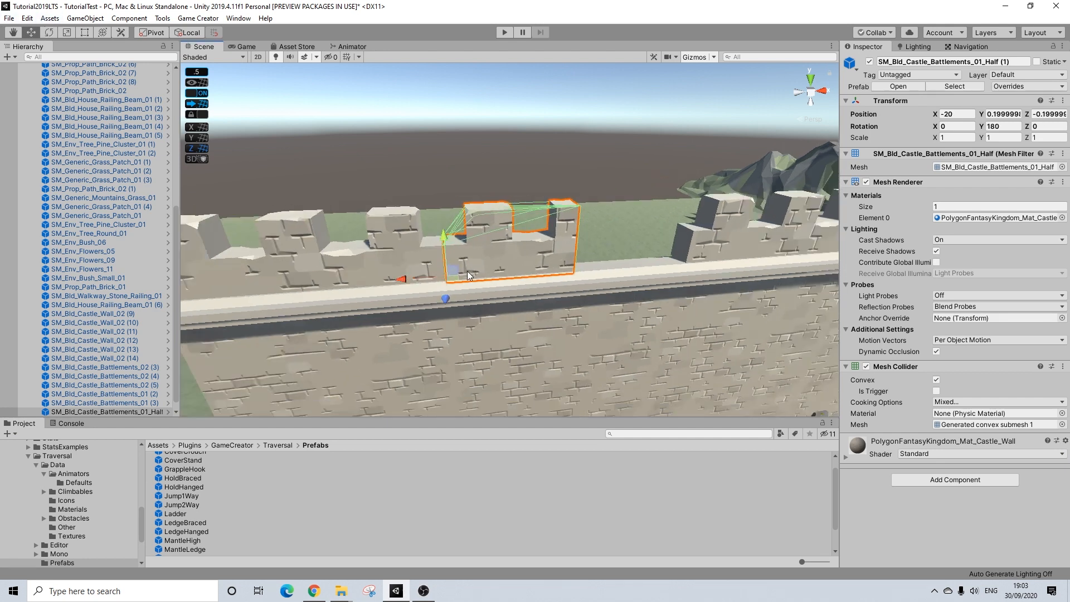
{"action": "scroll", "coordinate": [467, 271], "scroll_direction": "down", "scroll_amount": 1}
{"action": "left_click", "coordinate": [478, 157]}
Examine the extended wall and its battlements from the front.
{"action": "scroll", "coordinate": [531, 246], "scroll_direction": "down", "scroll_amount": 3}
{"action": "left_click_drag", "start_coordinate": [649, 372], "coordinate": [625, 304], "text": "alt"}
{"action": "scroll", "coordinate": [647, 320], "scroll_direction": "down", "scroll_amount": 5}
{"action": "middle_click_drag", "start_coordinate": [696, 369], "coordinate": [605, 279]}
{"action": "scroll", "coordinate": [605, 279], "scroll_direction": "down", "scroll_amount": 4}
{"action": "left_click_drag", "start_coordinate": [544, 288], "coordinate": [528, 275], "text": "alt"}
{"action": "middle_click_drag", "start_coordinate": [549, 276], "coordinate": [585, 255]}
{"action": "scroll", "coordinate": [584, 254], "scroll_direction": "up", "scroll_amount": 3}
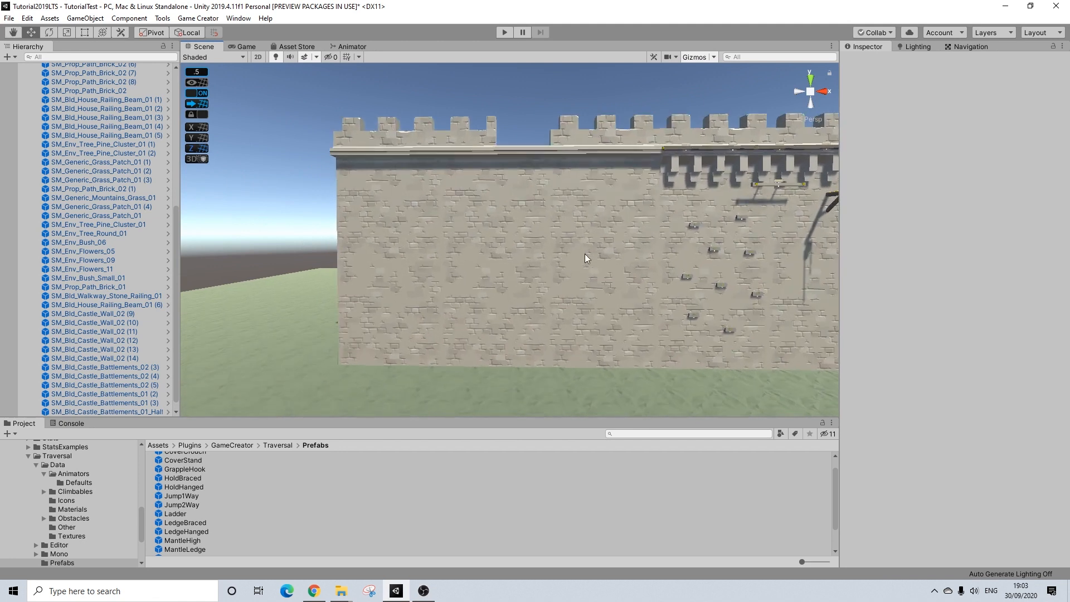
{"action": "scroll", "coordinate": [584, 257], "scroll_direction": "up", "scroll_amount": 1}
Collapse the GameObject group in the scene hierarchy and the Plugins folder in the project tree.
{"action": "scroll", "coordinate": [32, 479], "scroll_direction": "up", "scroll_amount": 15}
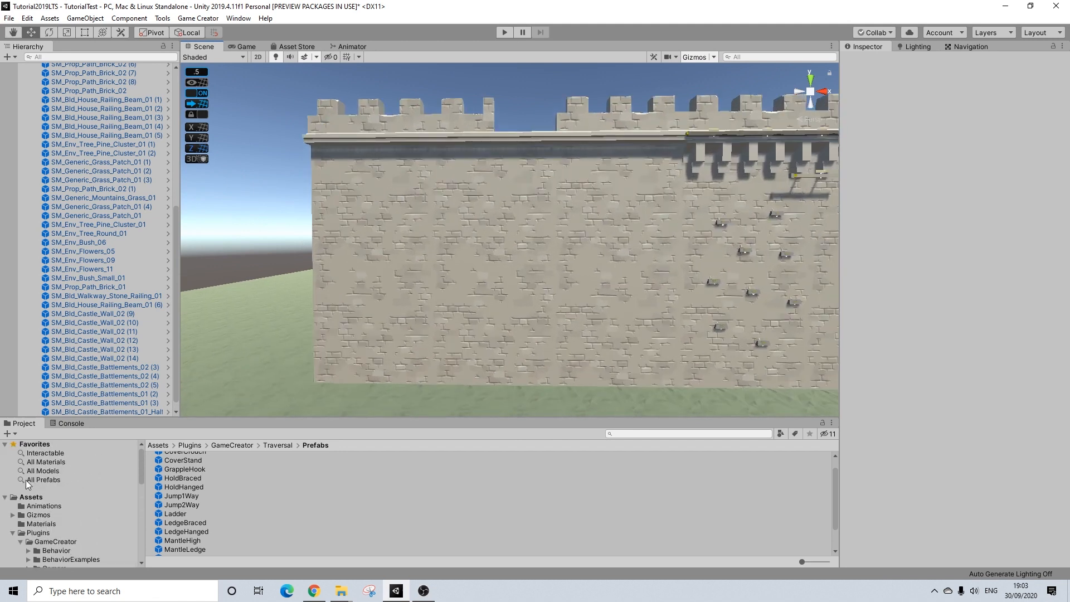
{"action": "scroll", "coordinate": [91, 125], "scroll_direction": "up", "scroll_amount": 10}
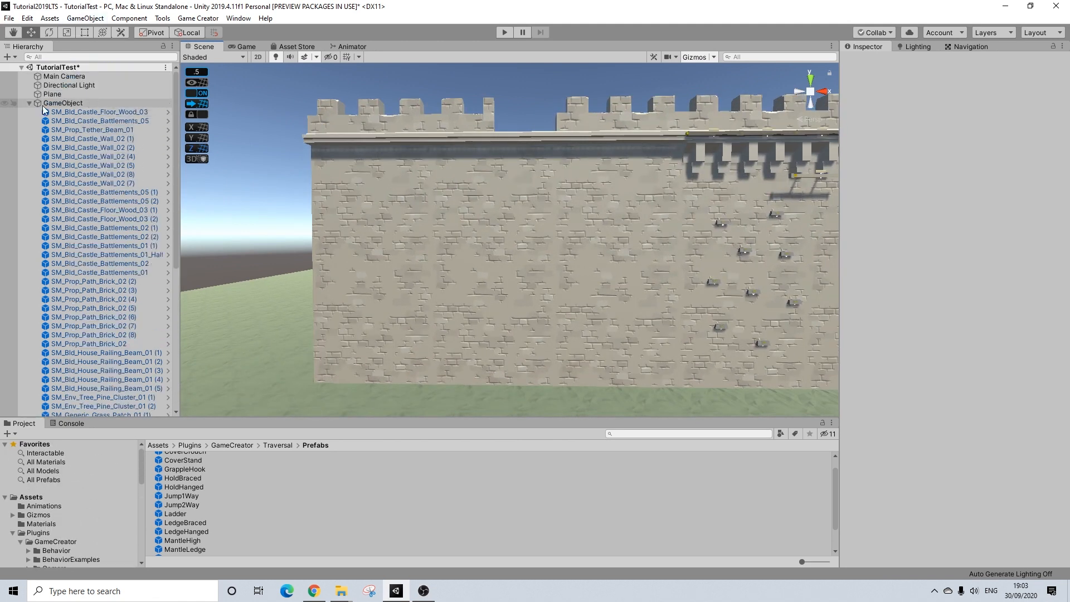
{"action": "left_click", "coordinate": [28, 103]}
{"action": "scroll", "coordinate": [520, 349], "scroll_direction": "down", "scroll_amount": 3}
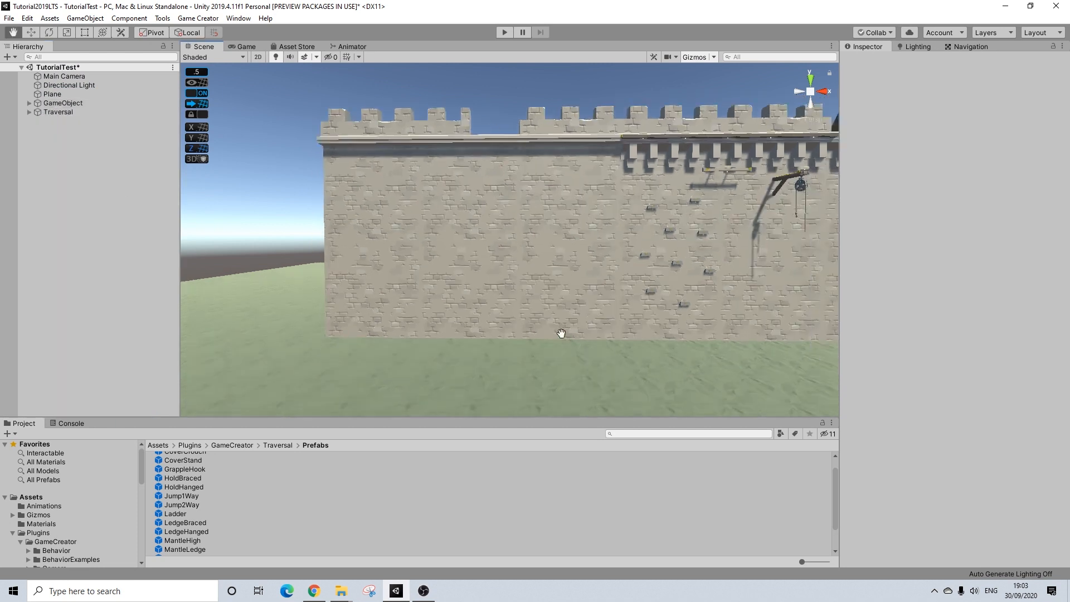
{"action": "left_click", "coordinate": [12, 533]}
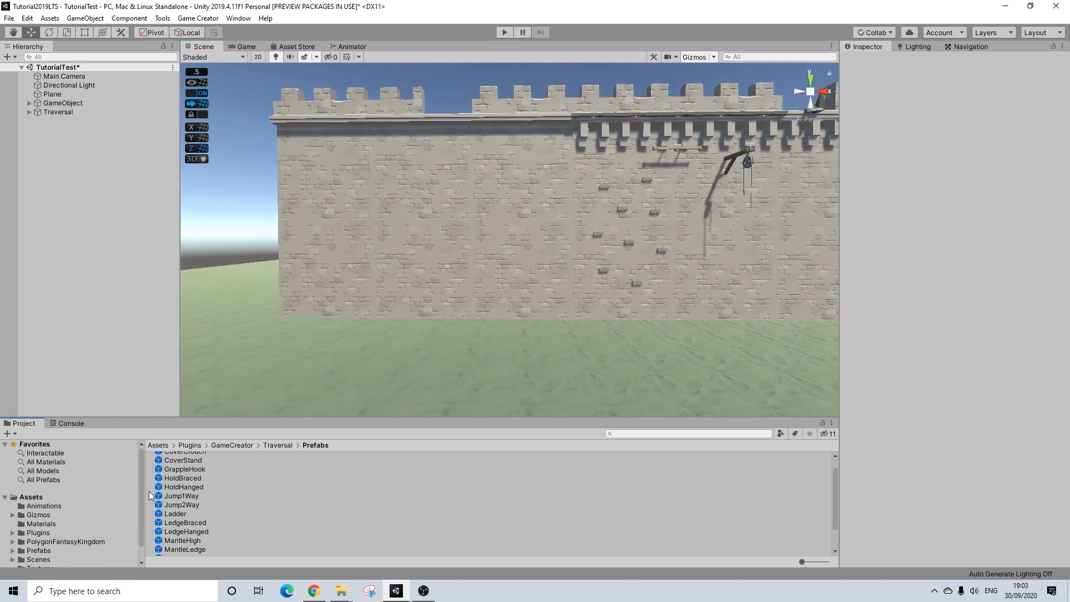
{"action": "scroll", "coordinate": [213, 490], "scroll_direction": "up", "scroll_amount": 1}
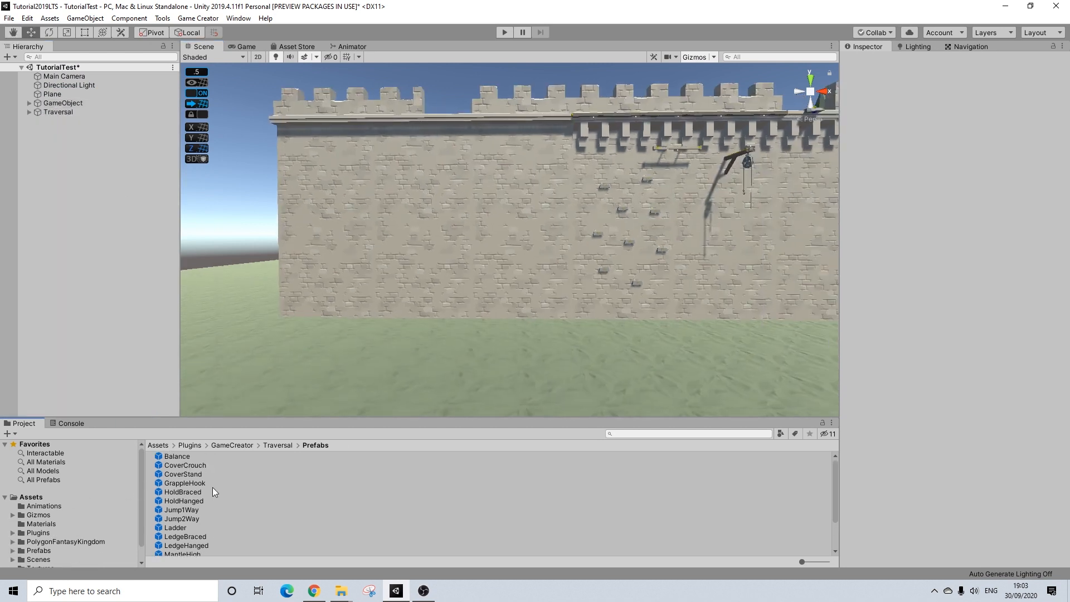
Open the Traversal module's Prefabs folder under Plugins/GameCreator.
{"action": "left_click", "coordinate": [38, 532]}
{"action": "double_click", "coordinate": [190, 455]}
{"action": "scroll", "coordinate": [189, 507], "scroll_direction": "down", "scroll_amount": 5}
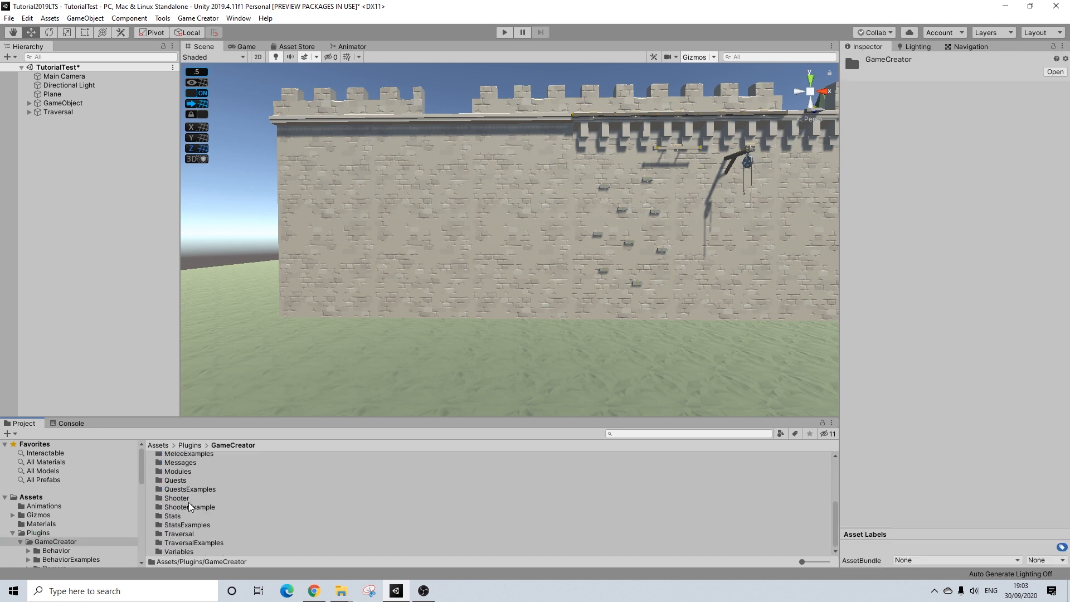
{"action": "double_click", "coordinate": [184, 533]}
{"action": "double_click", "coordinate": [181, 484]}
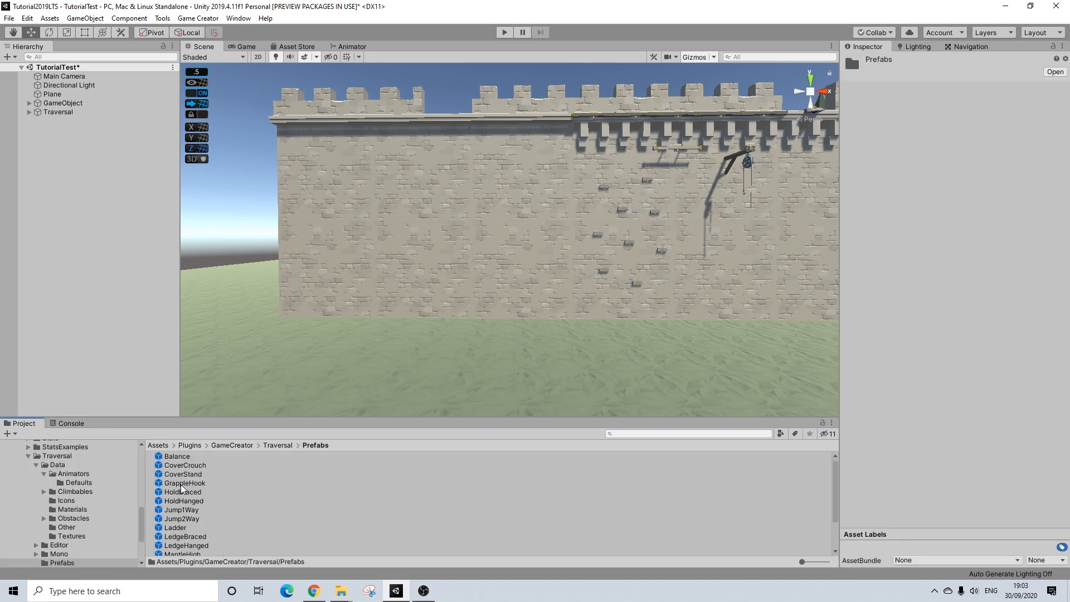
Look through the Traversal prefabs, from Balance and CoverCrouch down to WallRun and ZipLine.
{"action": "scroll", "coordinate": [191, 459], "scroll_direction": "down", "scroll_amount": 3}
{"action": "scroll", "coordinate": [187, 519], "scroll_direction": "up", "scroll_amount": 3}
{"action": "scroll", "coordinate": [177, 510], "scroll_direction": "down", "scroll_amount": 3}
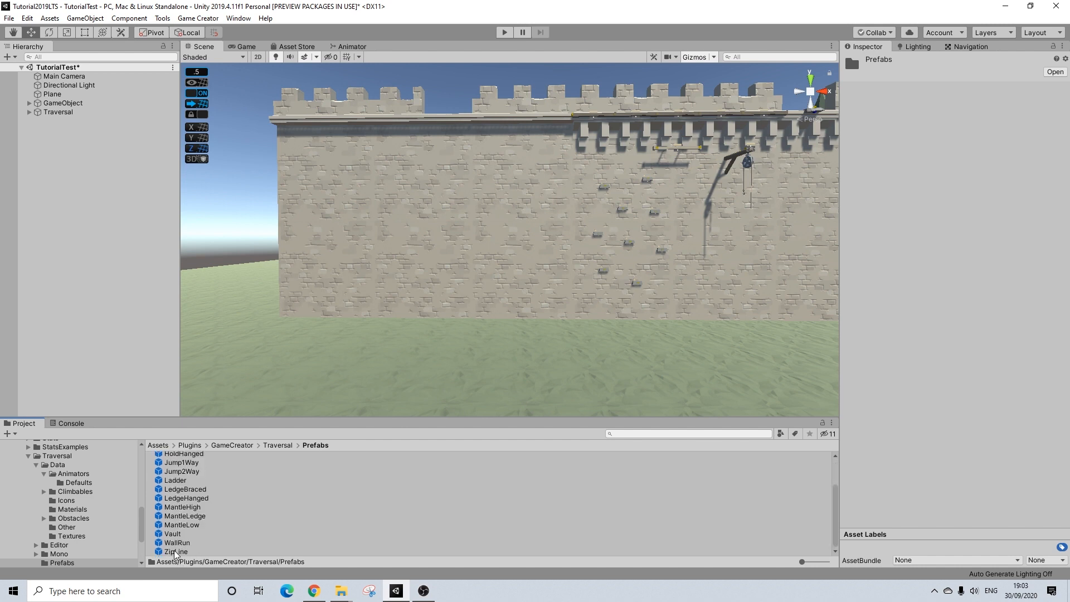
{"action": "scroll", "coordinate": [575, 315], "scroll_direction": "down", "scroll_amount": 1}
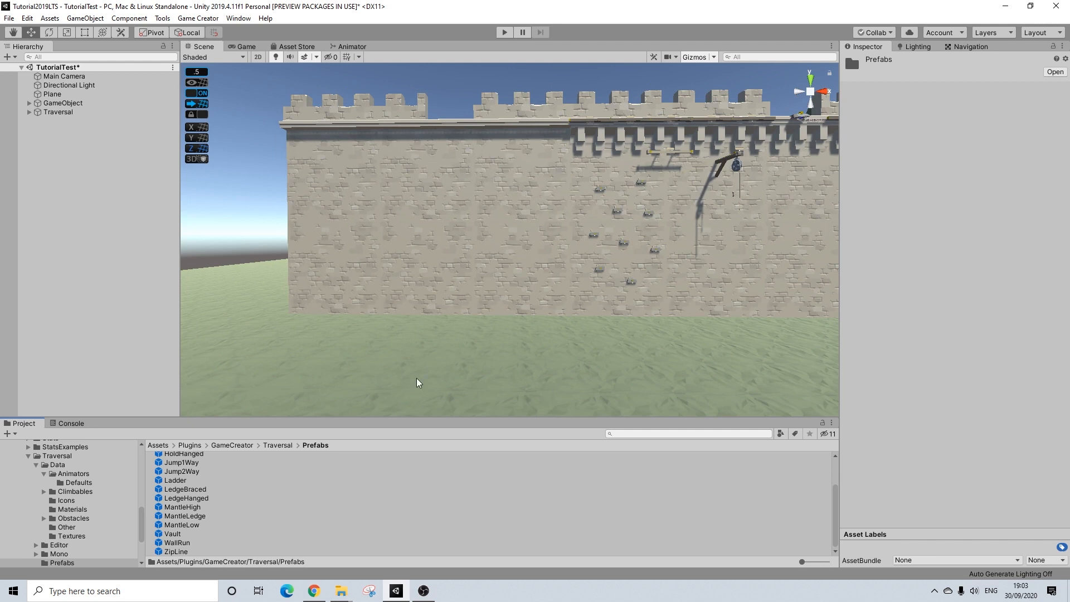
{"action": "left_click_drag", "start_coordinate": [172, 520], "coordinate": [195, 509]}
{"action": "scroll", "coordinate": [192, 506], "scroll_direction": "up", "scroll_amount": 3}
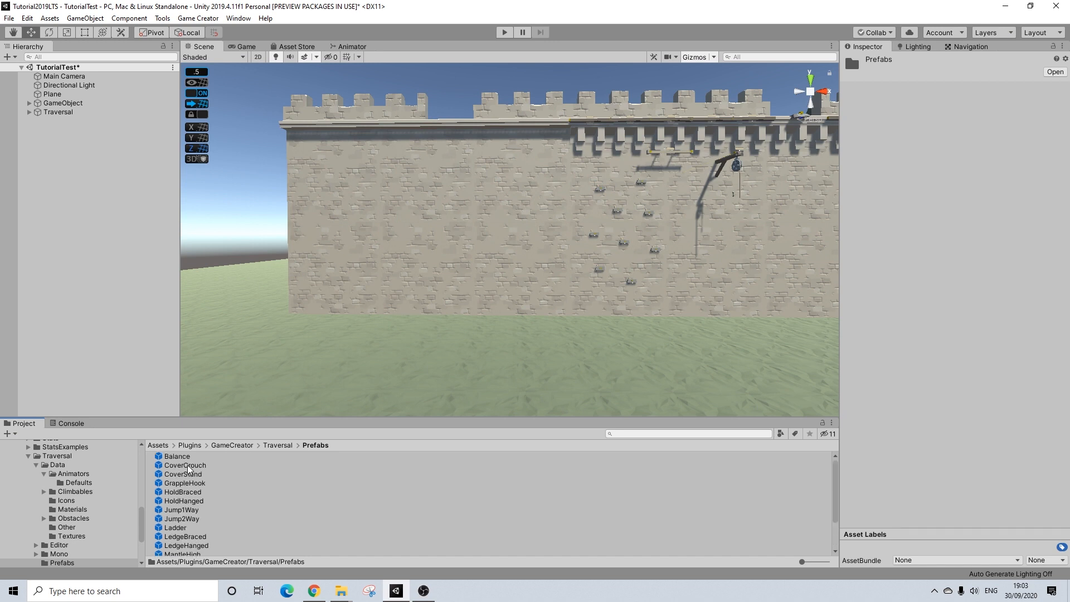
Extend the SM_Bld_Castle_Battlements_05 trim to the far end of the wall with two duplicated pieces.
{"action": "left_click_drag", "start_coordinate": [178, 467], "coordinate": [597, 289]}
{"action": "scroll", "coordinate": [196, 526], "scroll_direction": "down", "scroll_amount": 3}
{"action": "middle_click_drag", "start_coordinate": [596, 289], "coordinate": [612, 287]}
{"action": "left_click_drag", "start_coordinate": [564, 289], "coordinate": [648, 208], "text": "alt"}
{"action": "left_click", "coordinate": [648, 209]}
{"action": "left_click_drag", "start_coordinate": [744, 213], "coordinate": [483, 224]}
{"action": "key", "text": "ctrl+d"}
{"action": "key", "text": "ctrl+d"}
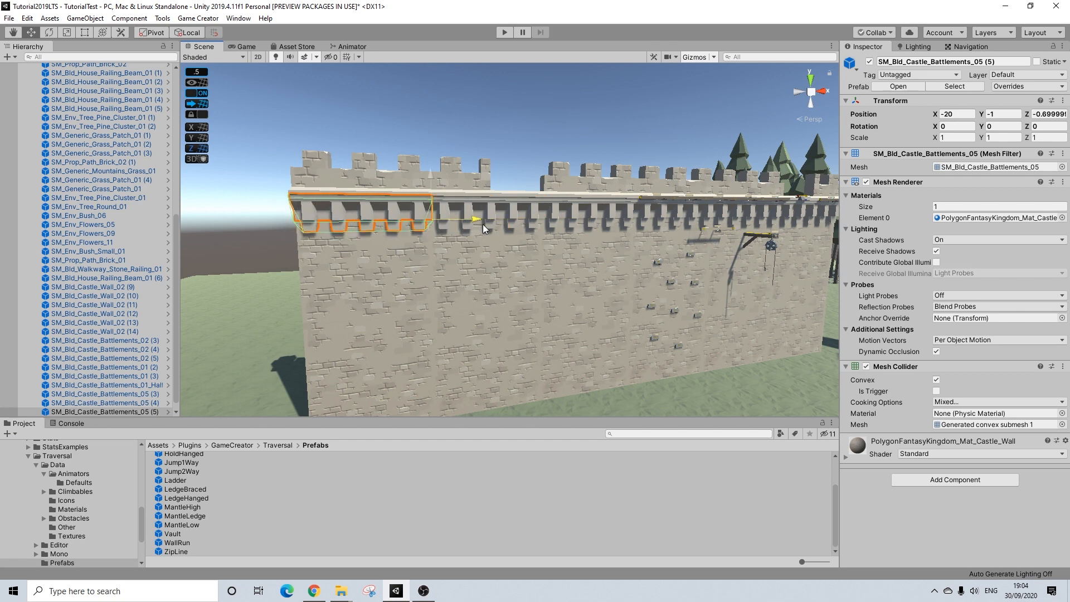
Examine the extended wall and its completed trim from the front and at an angle.
{"action": "left_click", "coordinate": [520, 119]}
{"action": "left_click_drag", "start_coordinate": [570, 252], "coordinate": [509, 250], "text": "alt"}
{"action": "scroll", "coordinate": [667, 329], "scroll_direction": "down", "scroll_amount": 4}
{"action": "middle_click_drag", "start_coordinate": [667, 329], "coordinate": [615, 296]}
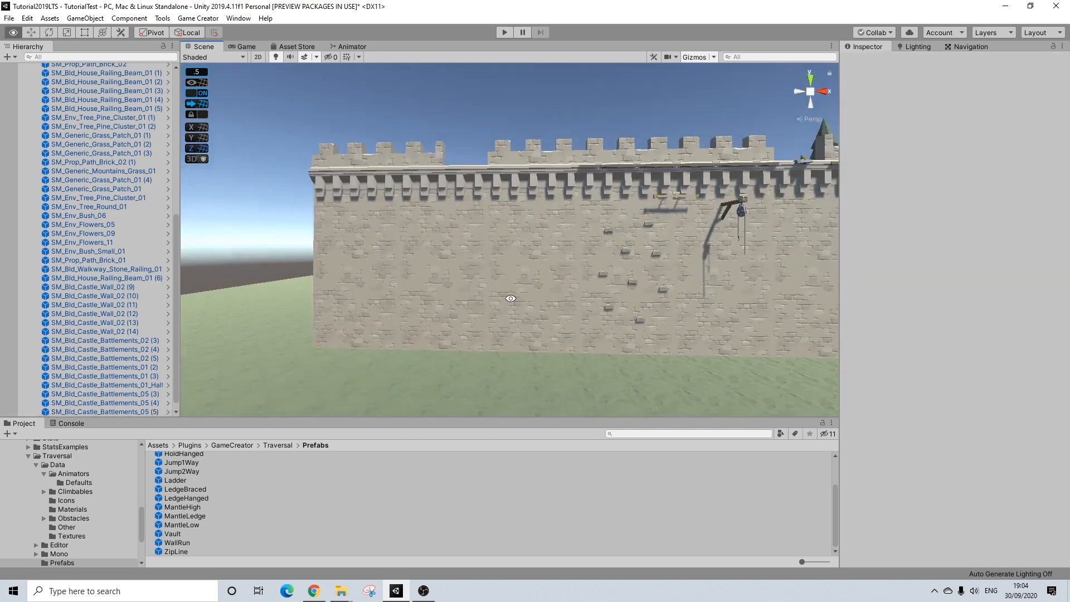
{"action": "left_click_drag", "start_coordinate": [458, 290], "coordinate": [530, 314], "text": "alt"}
{"action": "middle_click_drag", "start_coordinate": [530, 313], "coordinate": [531, 279]}
{"action": "mouse_move", "coordinate": [531, 279]}
{"action": "left_mouse_down", "text": "alt"}
{"action": "mouse_move", "coordinate": [650, 299]}
{"action": "mouse_move", "coordinate": [520, 292]}
{"action": "left_mouse_up", "text": "alt"}
{"action": "scroll", "coordinate": [26, 142], "scroll_direction": "up", "scroll_amount": 10}
{"action": "scroll", "coordinate": [27, 143], "scroll_direction": "up", "scroll_amount": 3}
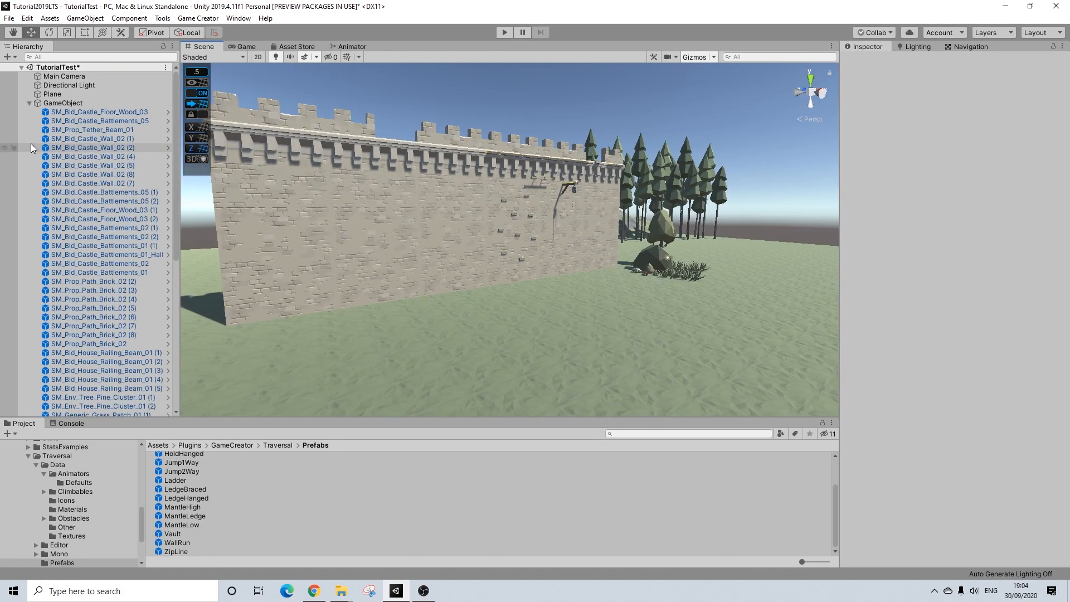
Collapse the GameObject group in the scene hierarchy and add a Game Creator Player character to the scene.
{"action": "left_click", "coordinate": [29, 112]}
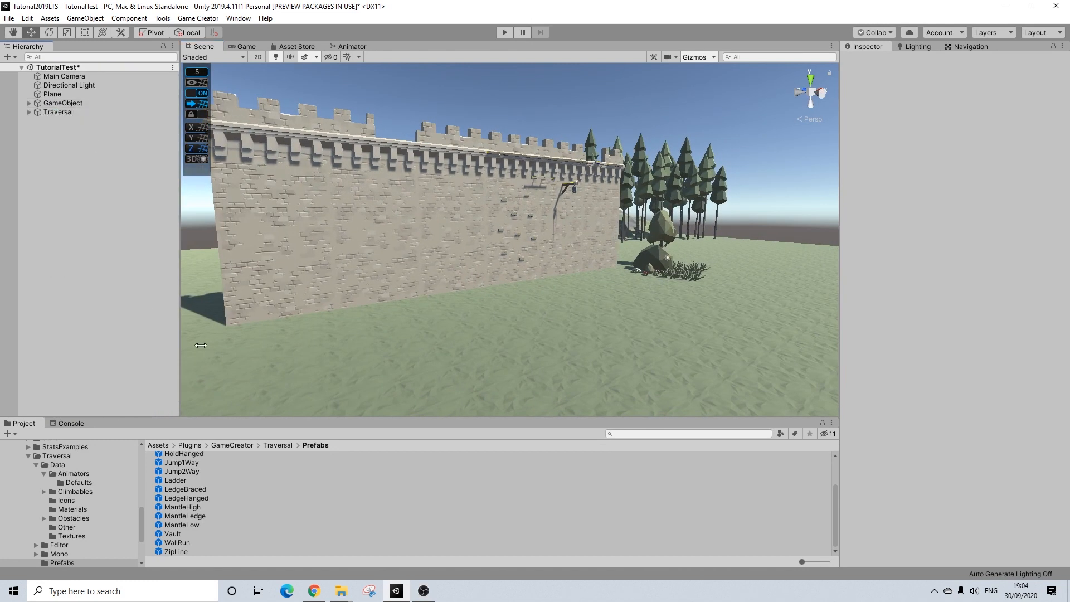
{"action": "right_click", "coordinate": [57, 156]}
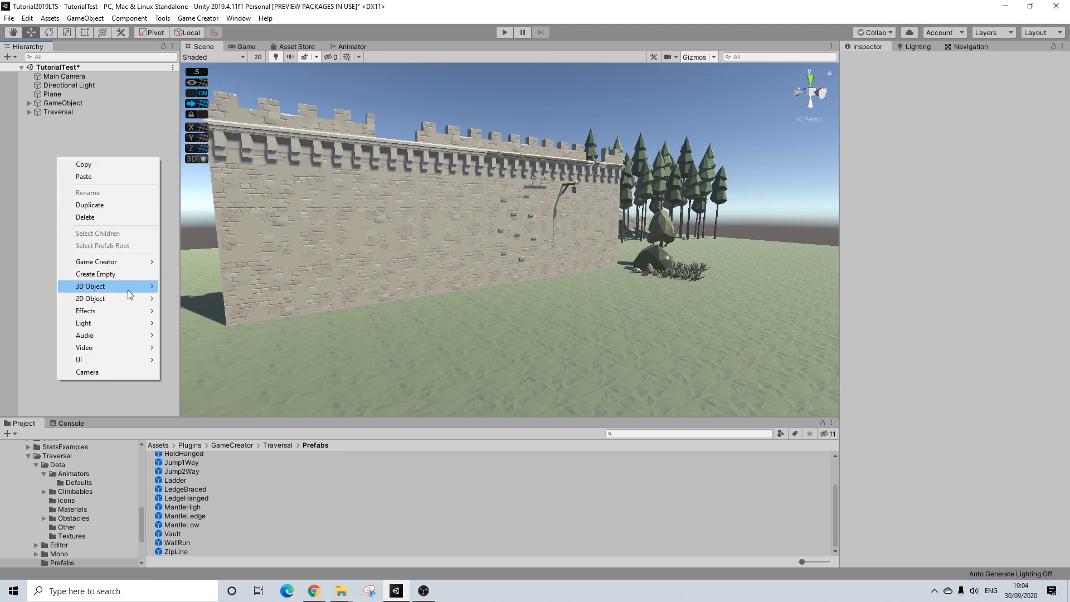
{"action": "mouse_move", "coordinate": [128, 294]}
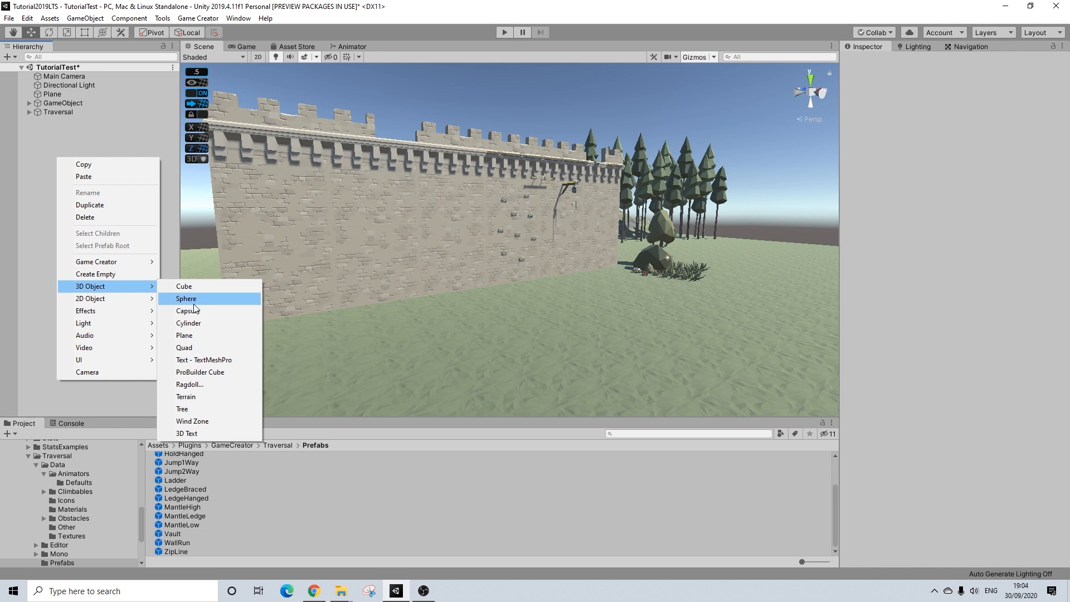
{"action": "mouse_move", "coordinate": [142, 266]}
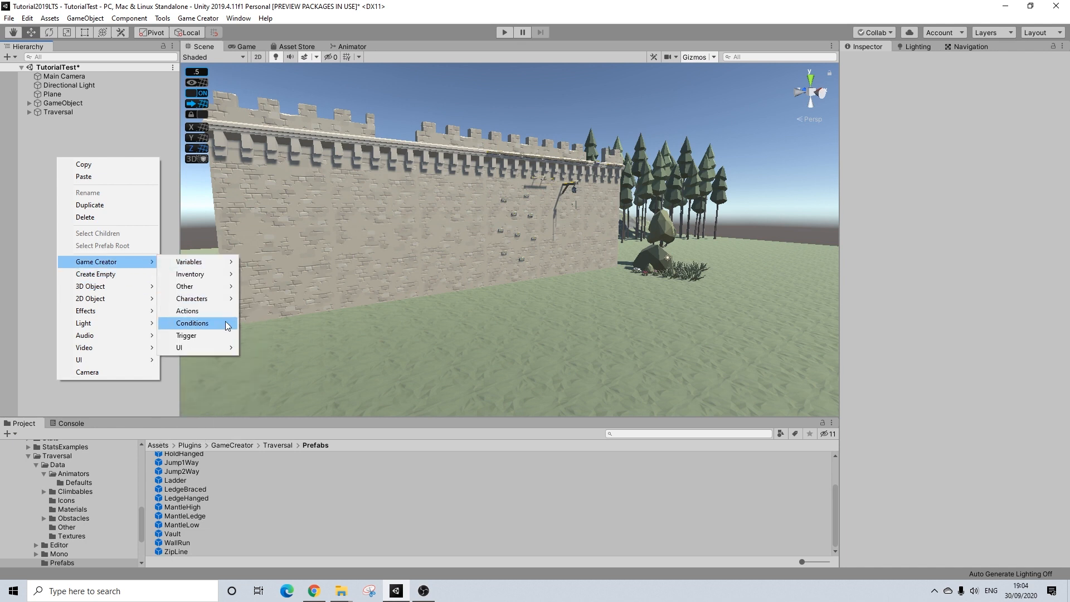
{"action": "mouse_move", "coordinate": [226, 298]}
{"action": "left_click", "coordinate": [265, 310]}
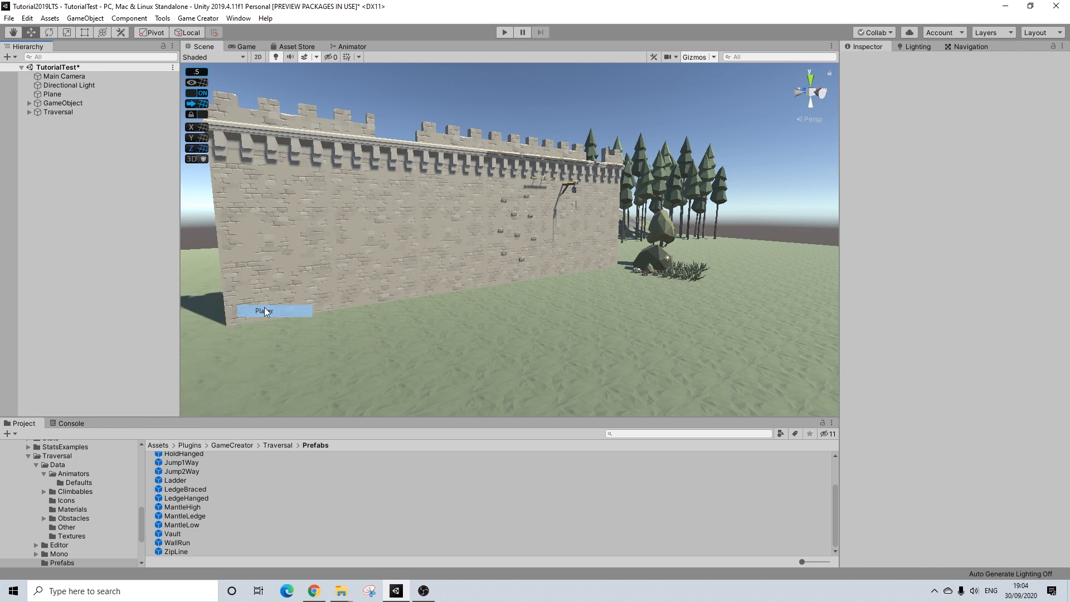
Add a Game Creator Camera Motor and place it directly below Directional Light in the hierarchy.
{"action": "right_click", "coordinate": [96, 171]}
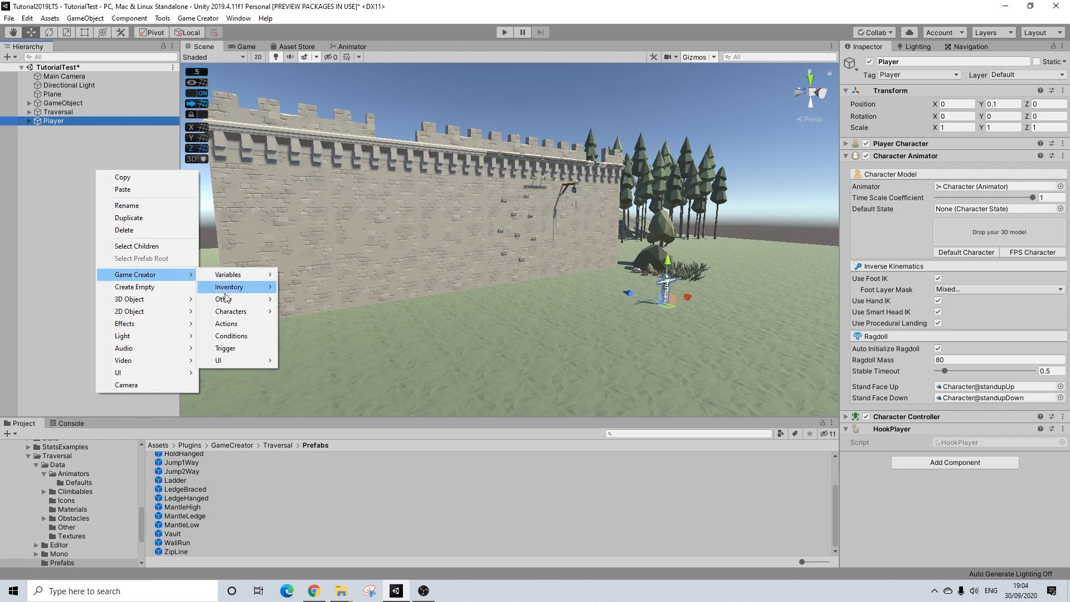
{"action": "mouse_move", "coordinate": [242, 301]}
{"action": "left_click", "coordinate": [311, 337]}
{"action": "left_click_drag", "start_coordinate": [63, 131], "coordinate": [64, 94]}
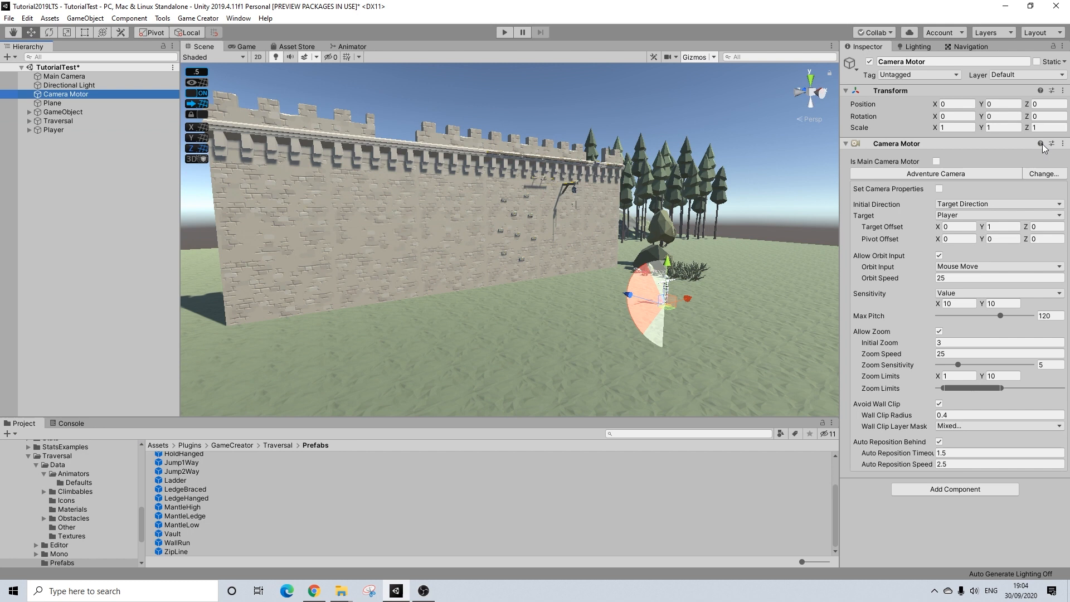
Set the Camera Motor's orbit input to Hold Middle Mouse and initial zoom to 4, and disable Allow Zoom.
{"action": "left_click", "coordinate": [946, 267]}
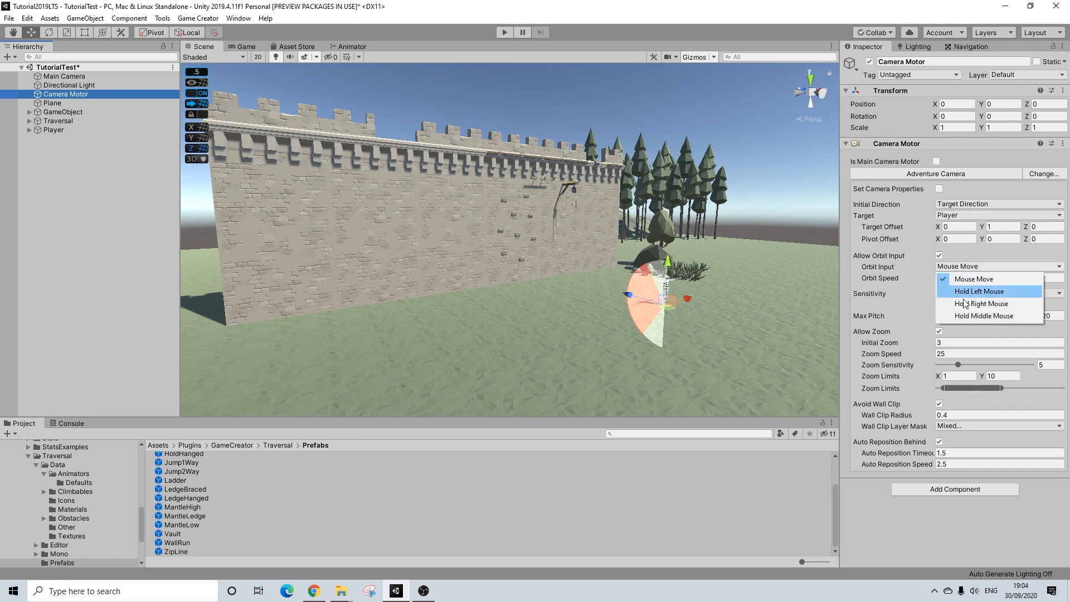
{"action": "left_click", "coordinate": [980, 316]}
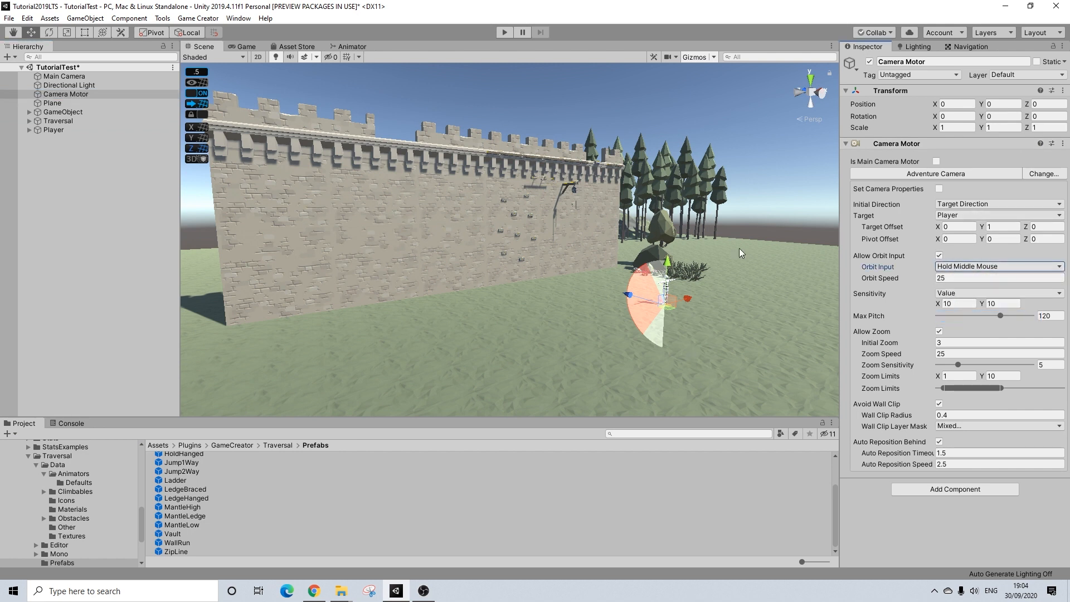
{"action": "scroll", "coordinate": [301, 134], "scroll_direction": "up", "scroll_amount": 1}
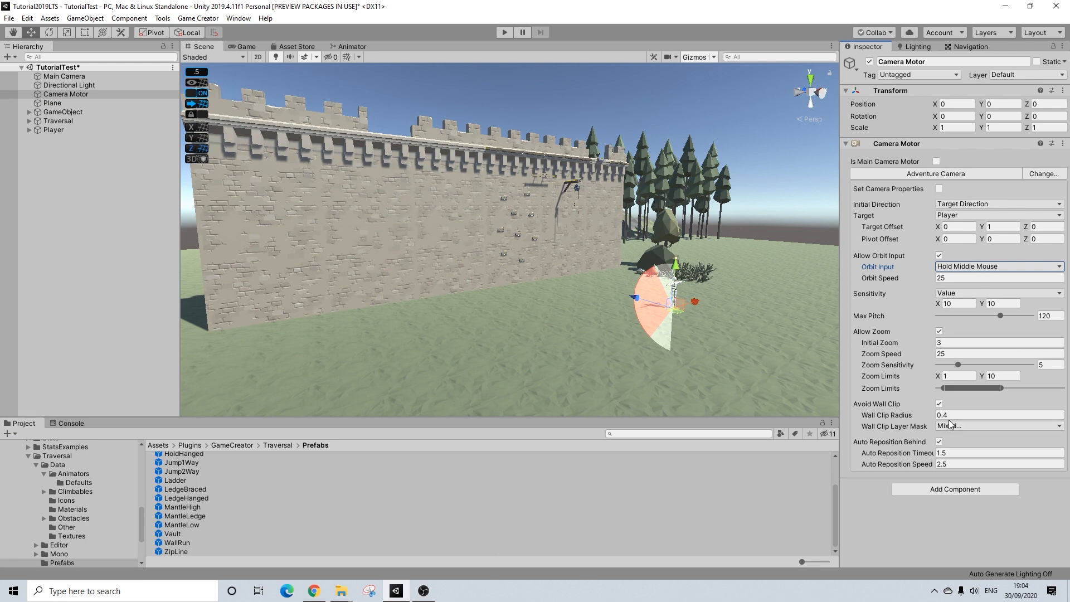
{"action": "left_click", "coordinate": [941, 343]}
{"action": "left_click", "coordinate": [939, 332]}
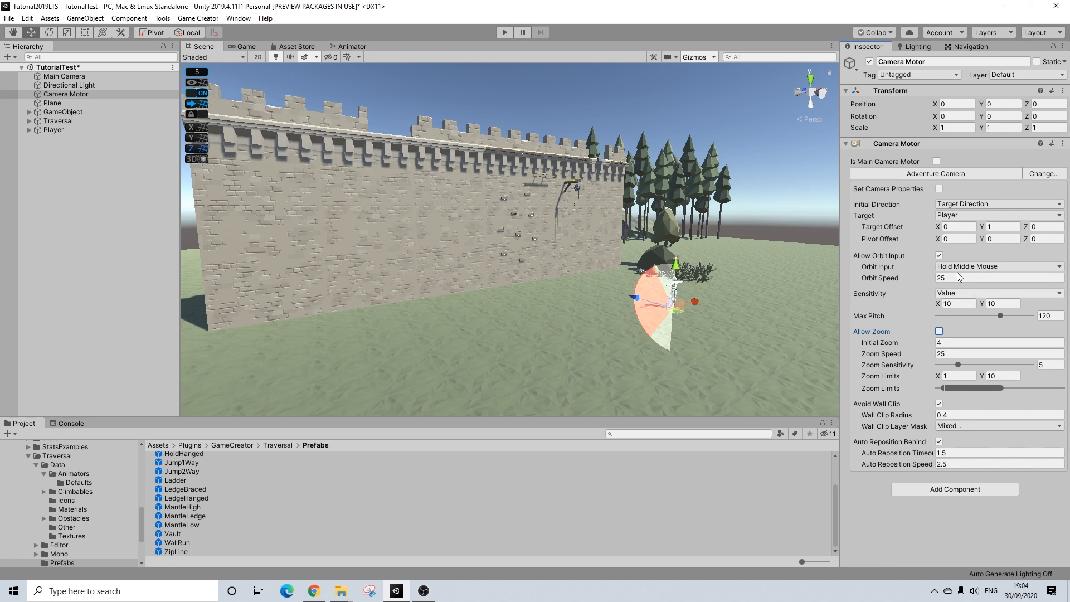
Set the Camera Motor's target offset to X 0.5 and Y 1.5.
{"action": "left_click", "coordinate": [948, 228]}
{"action": "type", "text": ".5"}
{"action": "key", "text": "Tab"}
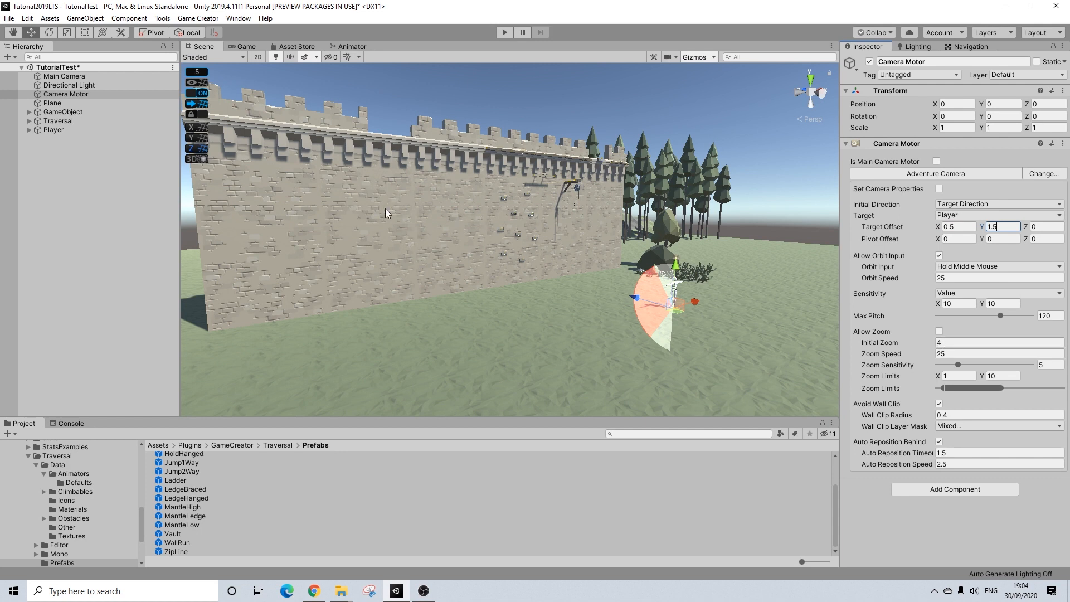
Try to move the Camera Motor sideways parallel to the wall, and undo the move.
{"action": "middle_click_drag", "start_coordinate": [468, 157], "coordinate": [600, 180]}
{"action": "left_click_drag", "start_coordinate": [682, 216], "coordinate": [579, 216], "text": "alt"}
{"action": "middle_click_drag", "start_coordinate": [721, 310], "coordinate": [484, 255]}
{"action": "scroll", "coordinate": [483, 255], "scroll_direction": "up", "scroll_amount": 8}
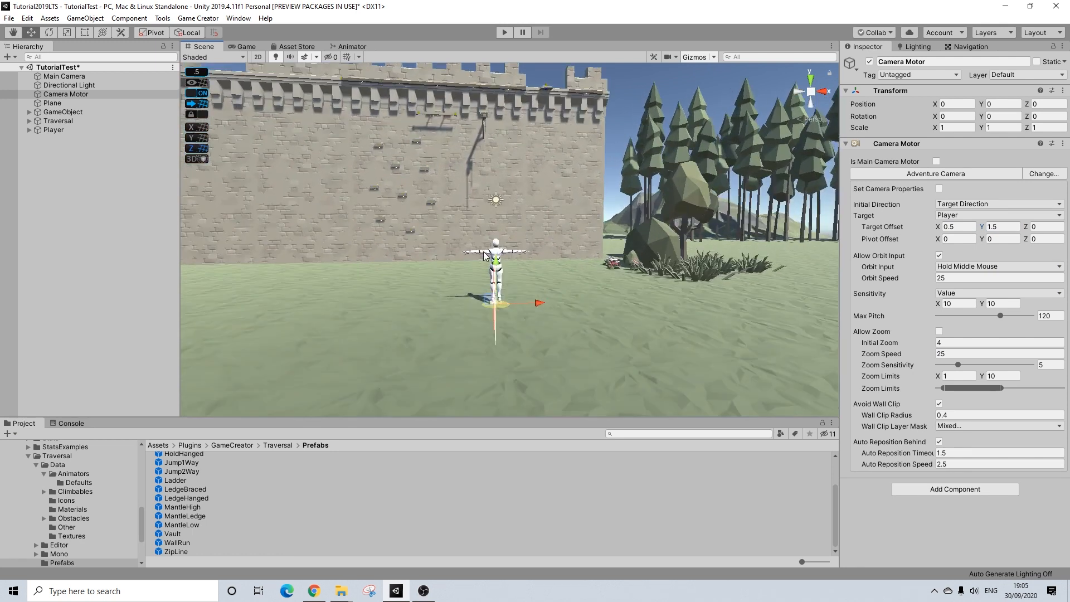
{"action": "left_click_drag", "start_coordinate": [465, 242], "coordinate": [418, 268], "text": "alt"}
{"action": "middle_click_drag", "start_coordinate": [418, 267], "coordinate": [535, 248]}
{"action": "scroll", "coordinate": [549, 298], "scroll_direction": "down", "scroll_amount": 8}
{"action": "middle_click_drag", "start_coordinate": [538, 321], "coordinate": [679, 322]}
{"action": "left_click_drag", "start_coordinate": [721, 316], "coordinate": [503, 309]}
{"action": "key", "text": "ctrl+z"}
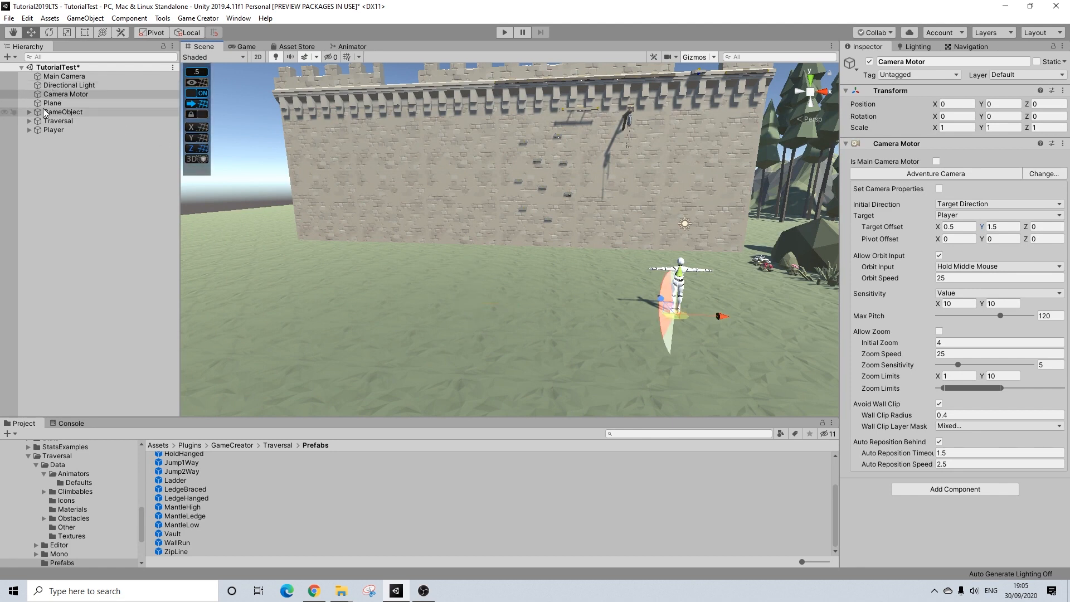
Place a CoverStand prefab on the ground directly in front of the Player, at about X -0.1, Z 1.5.
{"action": "left_click", "coordinate": [53, 129]}
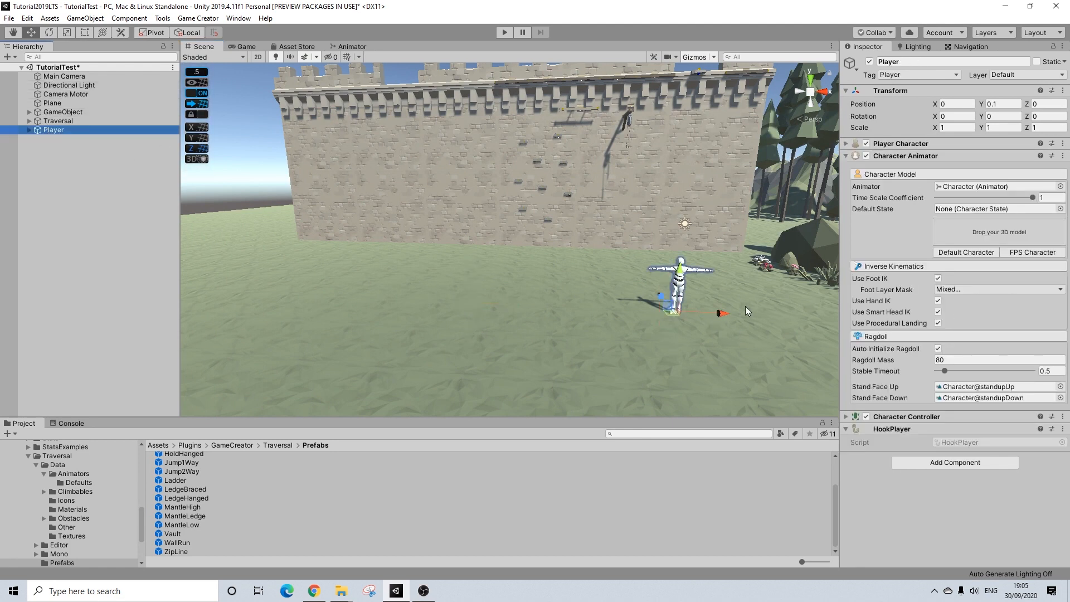
{"action": "middle_click_drag", "start_coordinate": [744, 306], "coordinate": [616, 299]}
{"action": "scroll", "coordinate": [526, 269], "scroll_direction": "up", "scroll_amount": 4}
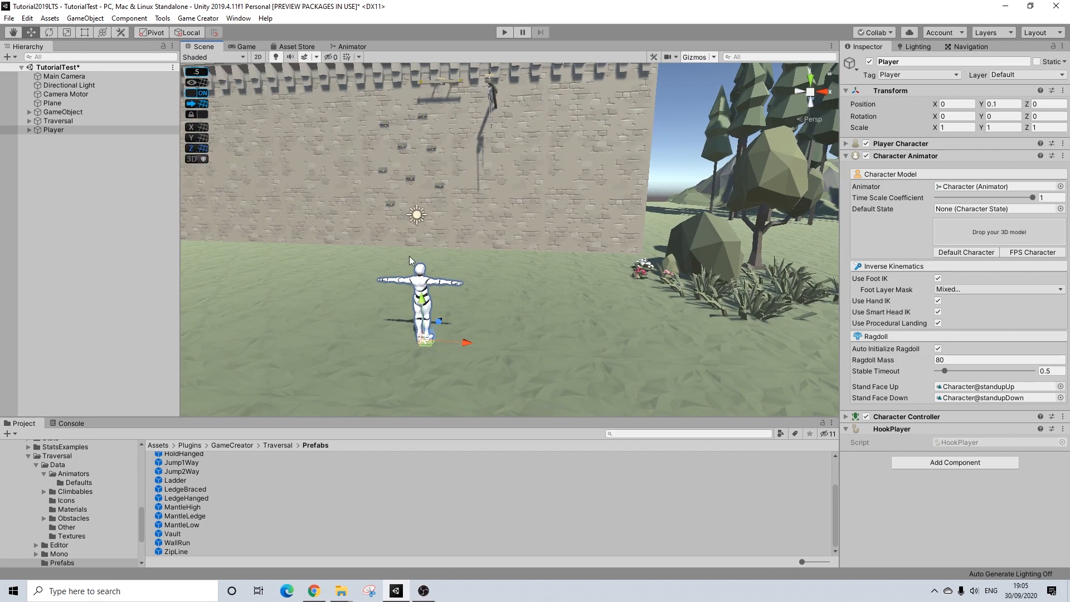
{"action": "scroll", "coordinate": [190, 473], "scroll_direction": "up", "scroll_amount": 3}
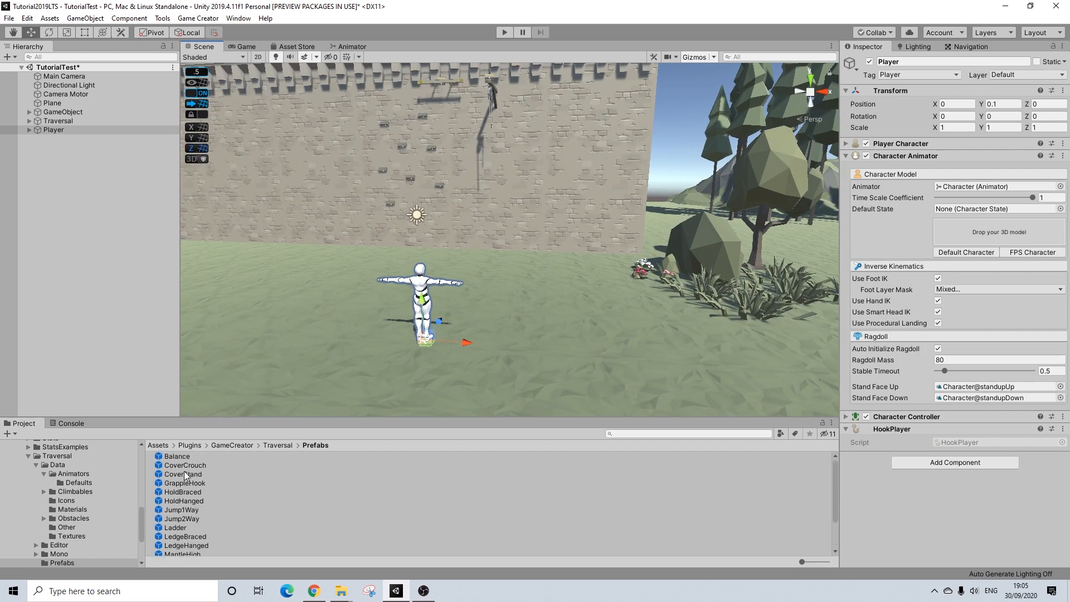
{"action": "left_click_drag", "start_coordinate": [186, 478], "coordinate": [440, 270]}
{"action": "middle_click_drag", "start_coordinate": [477, 319], "coordinate": [529, 309]}
{"action": "scroll", "coordinate": [529, 310], "scroll_direction": "up", "scroll_amount": 1}
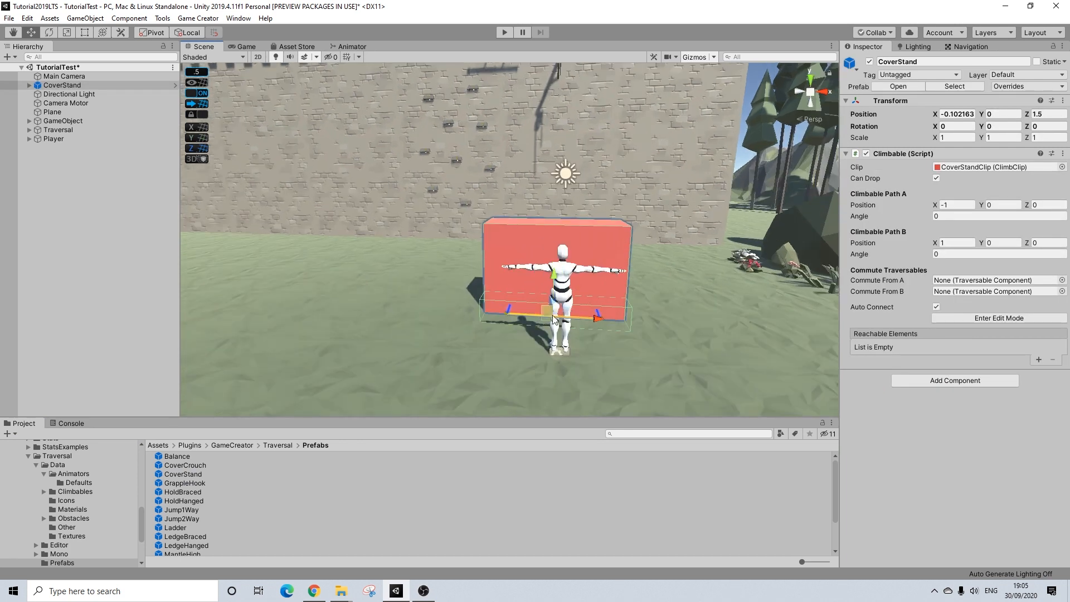
Run a brief play test, and assign Camera Motor as the Main Camera controller's current camera motor.
{"action": "left_click", "coordinate": [507, 32]}
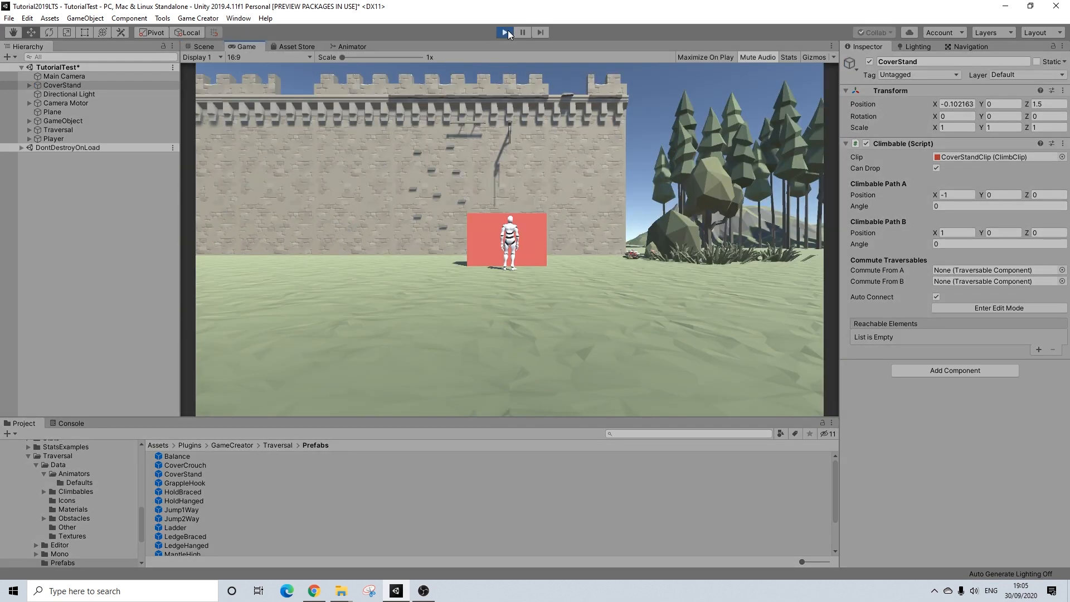
{"action": "left_click", "coordinate": [504, 32]}
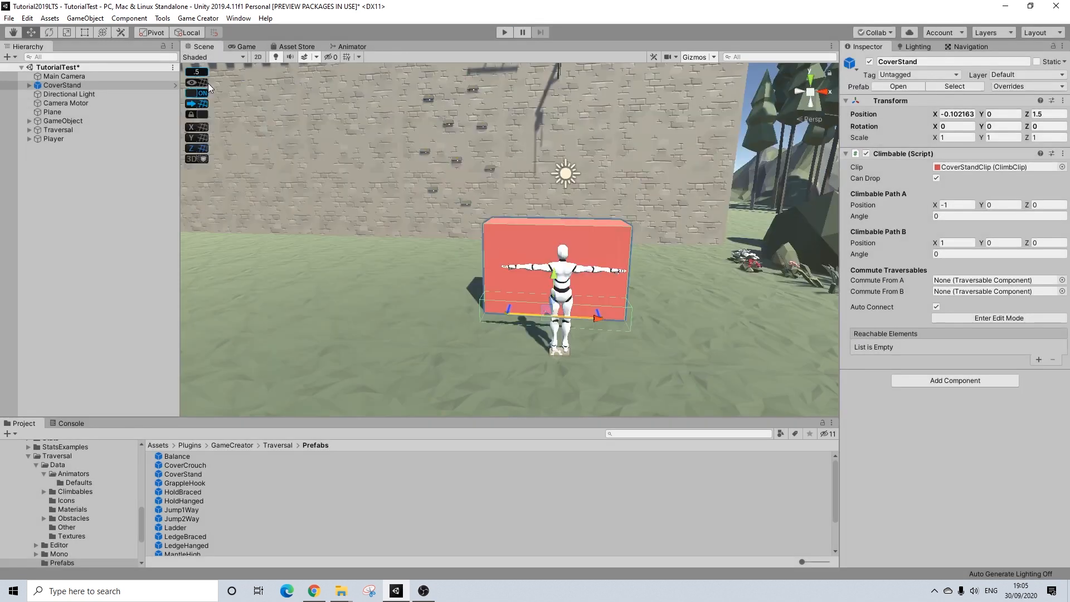
{"action": "left_click", "coordinate": [78, 76]}
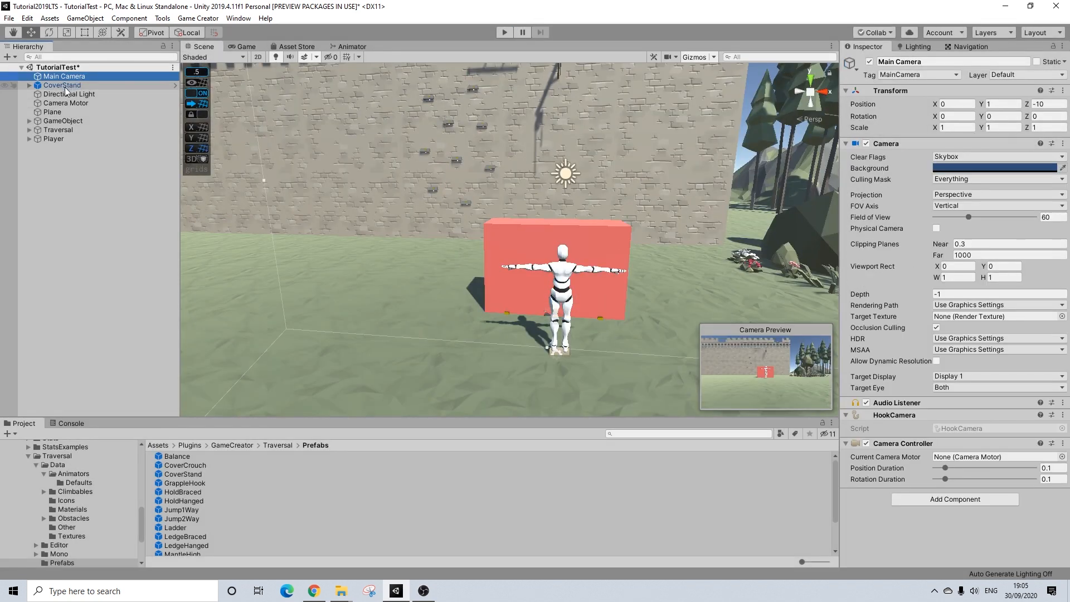
{"action": "left_click_drag", "start_coordinate": [62, 103], "coordinate": [992, 456]}
Play-test the CoverStand by walking the character into cover and sidestepping both ways along it, and stop the game.
{"action": "left_click", "coordinate": [505, 31]}
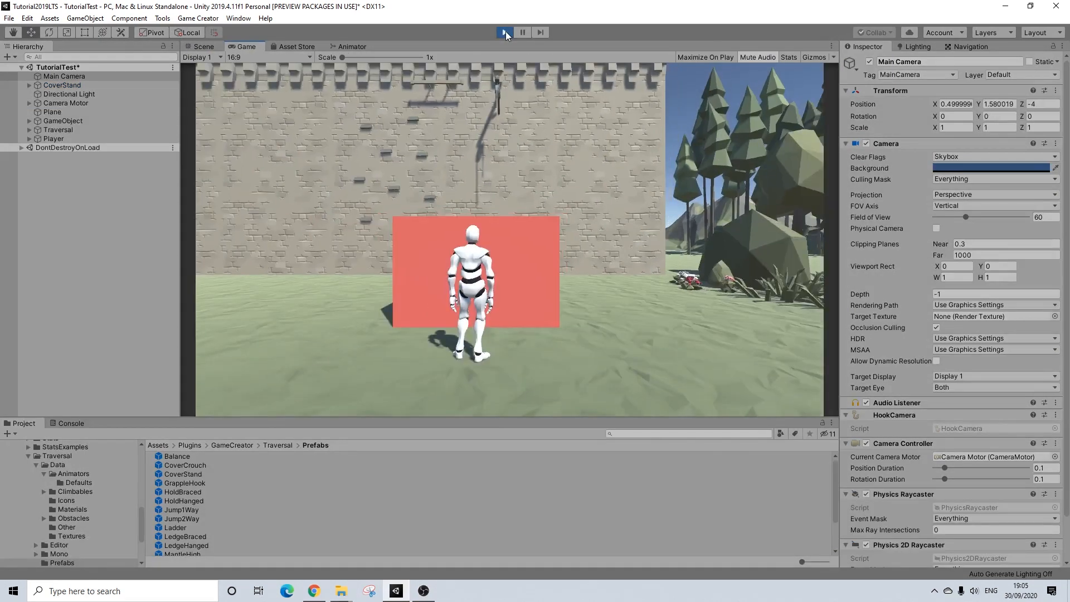
{"action": "key", "text": "w"}
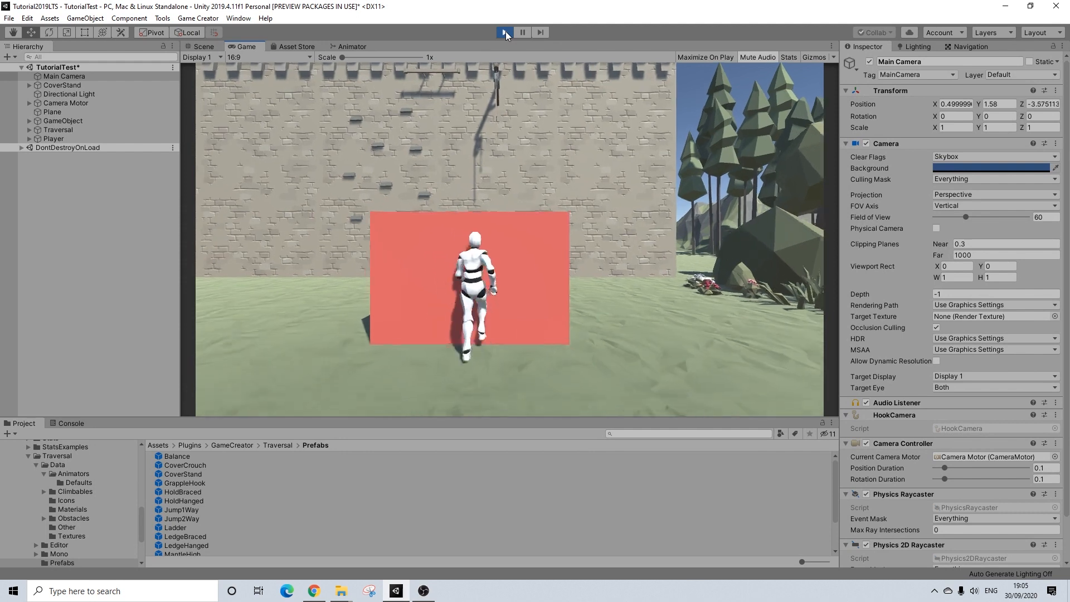
{"action": "key", "text": "d"}
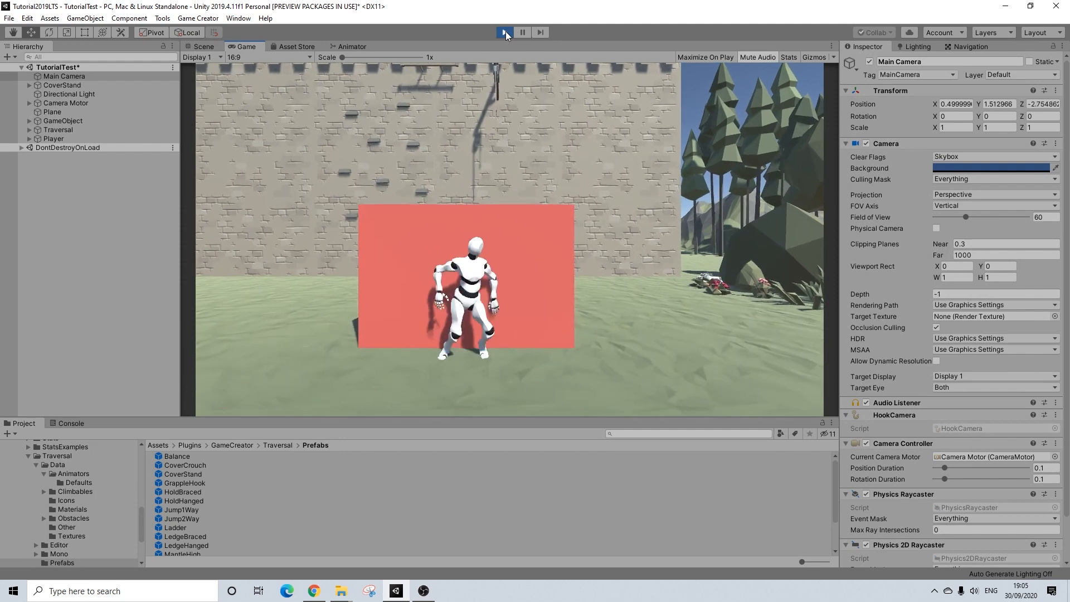
{"action": "key", "text": "d"}
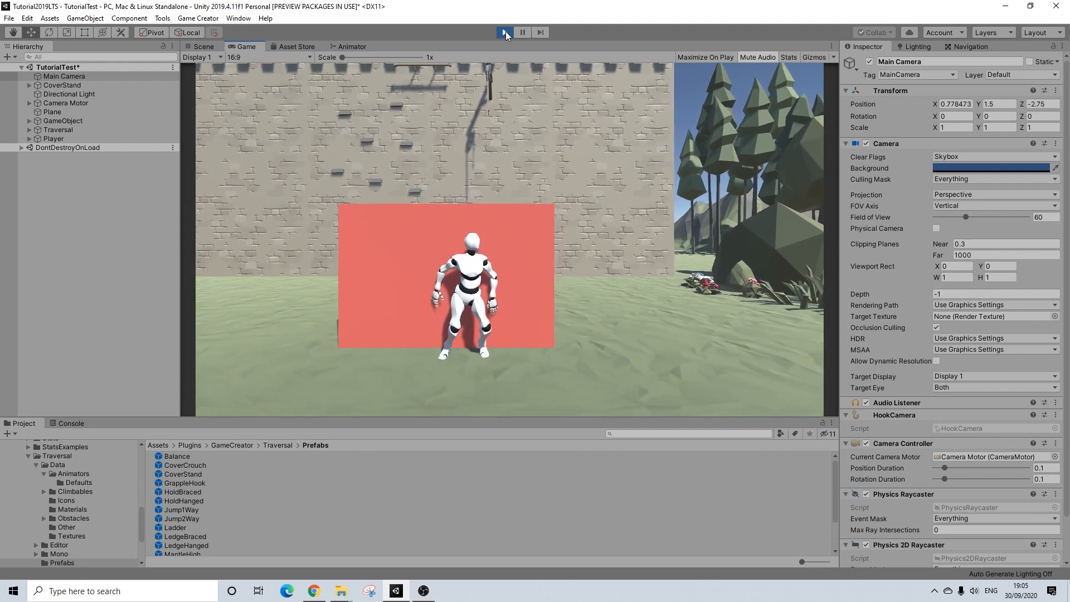
{"action": "key", "text": "a"}
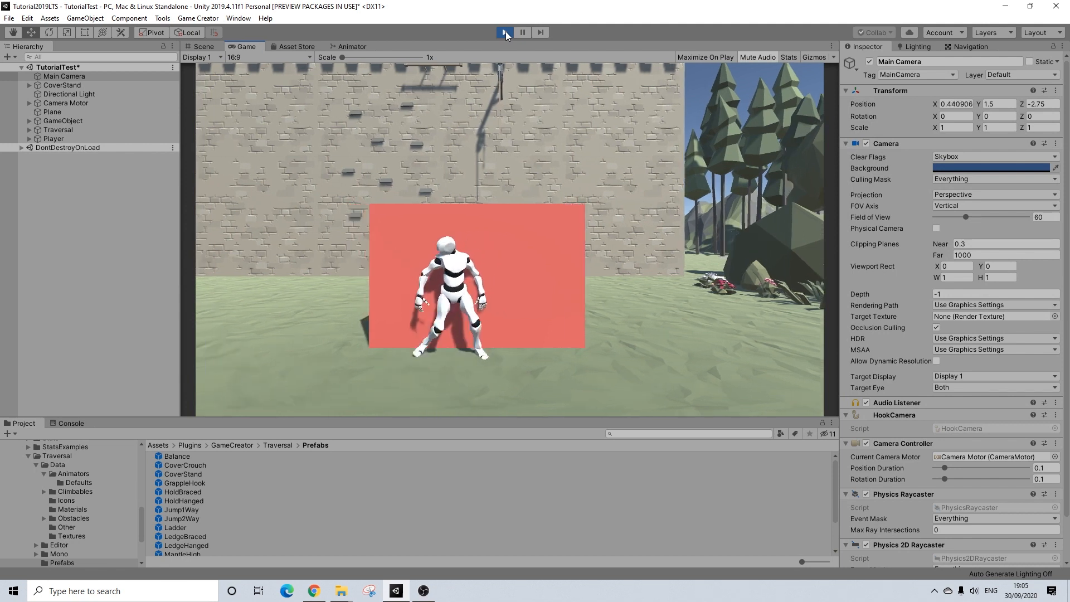
{"action": "key", "text": "d"}
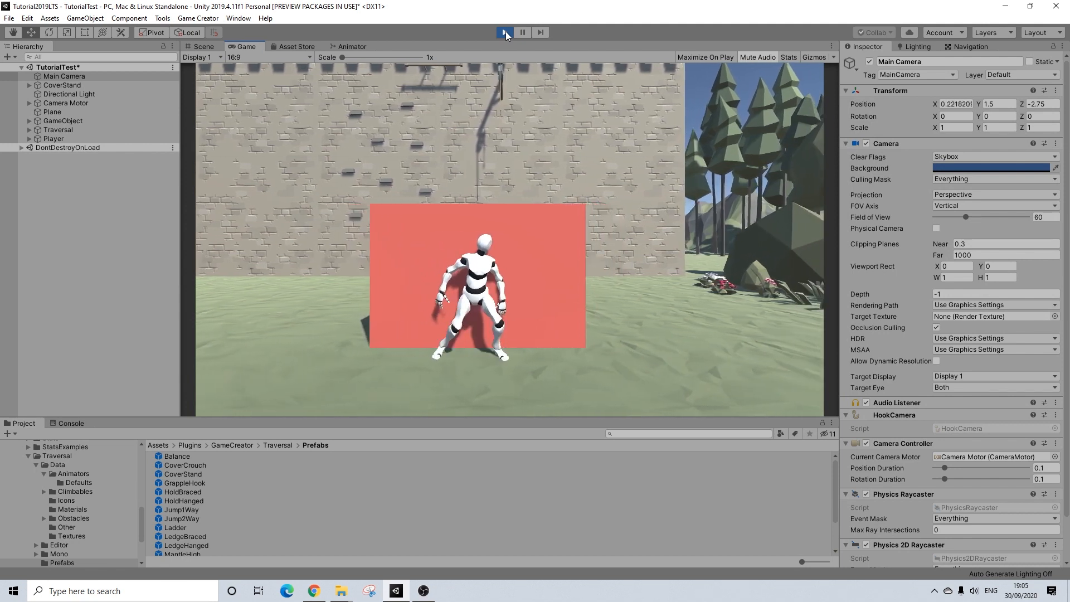
{"action": "key", "text": "d"}
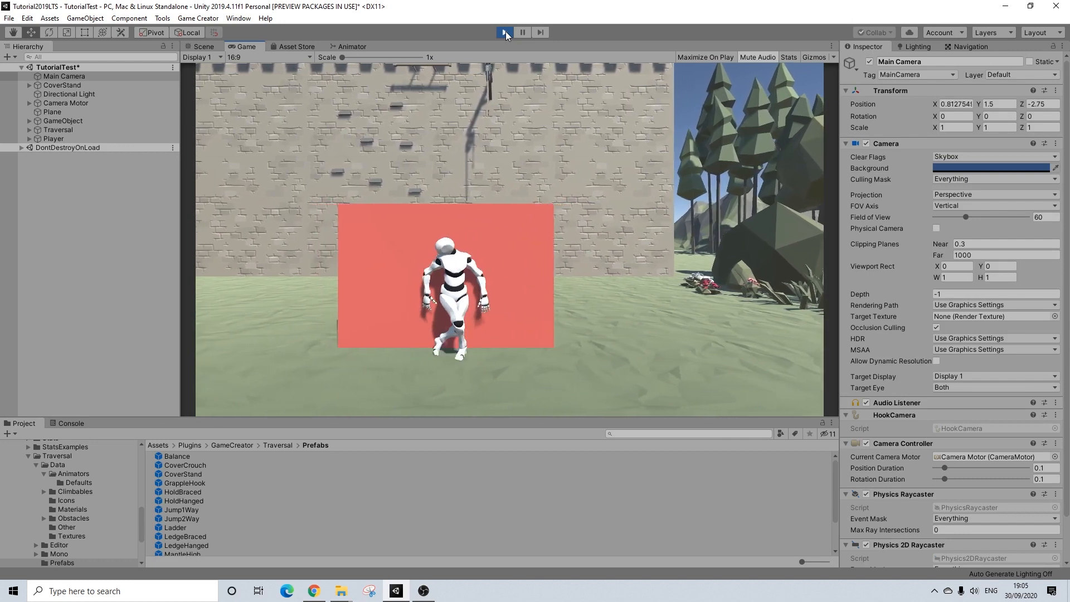
{"action": "left_click", "coordinate": [504, 33]}
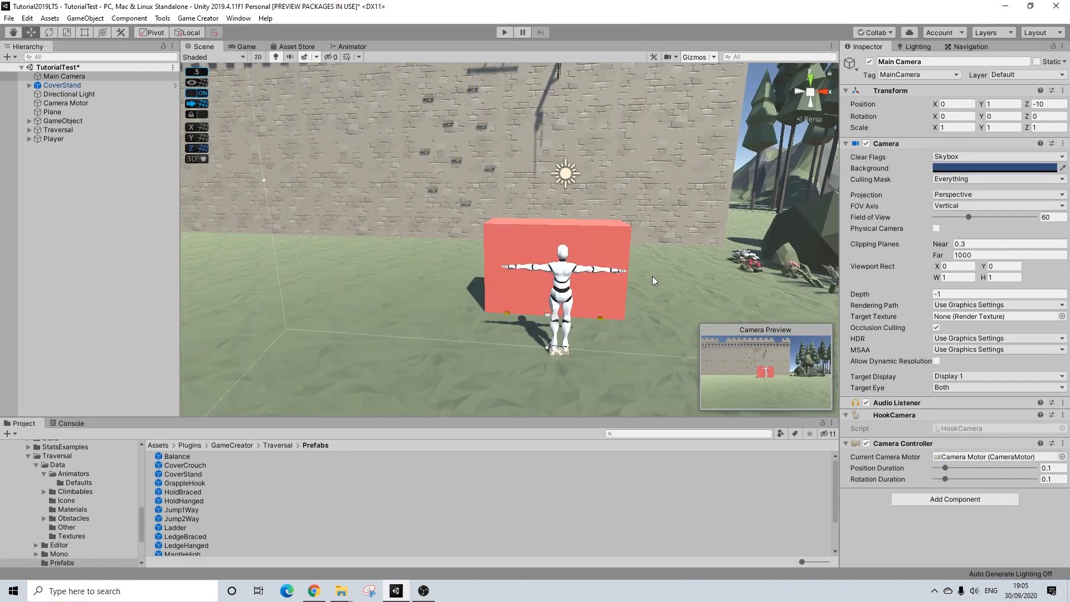
Turn off Use Smart Head IK in the Player's Character Animator.
{"action": "middle_click_drag", "start_coordinate": [652, 275], "coordinate": [547, 276]}
{"action": "scroll", "coordinate": [491, 268], "scroll_direction": "up", "scroll_amount": 3}
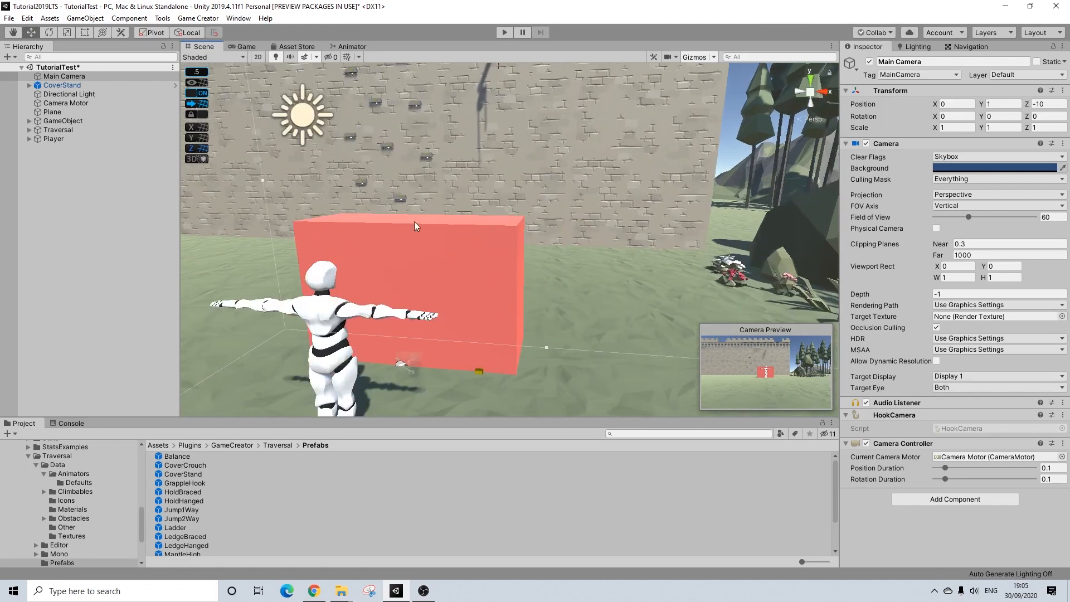
{"action": "left_click", "coordinate": [459, 241]}
{"action": "key", "text": "f"}
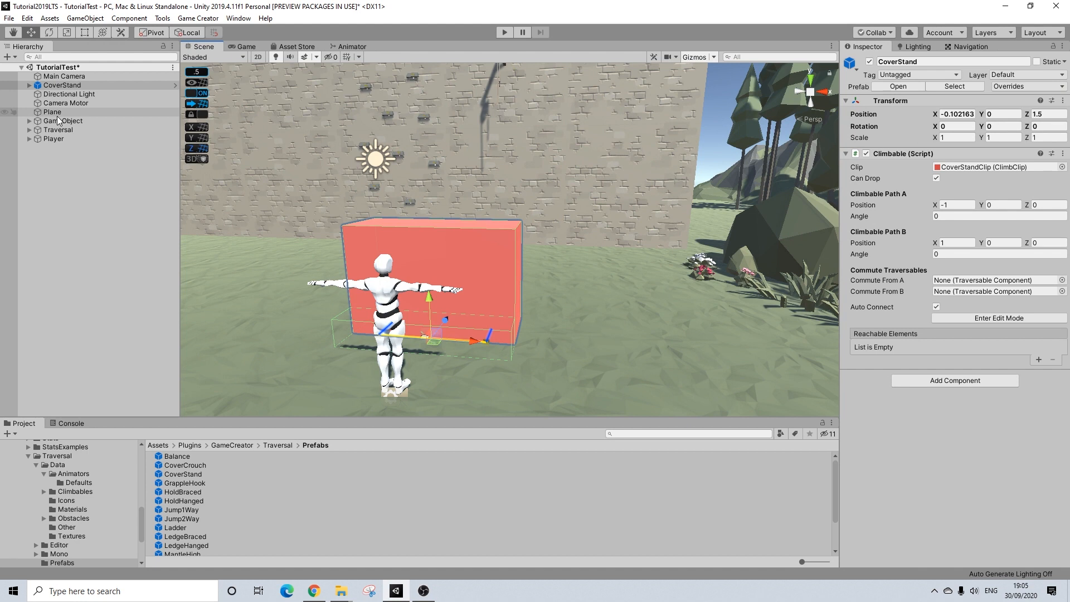
{"action": "left_click", "coordinate": [54, 139]}
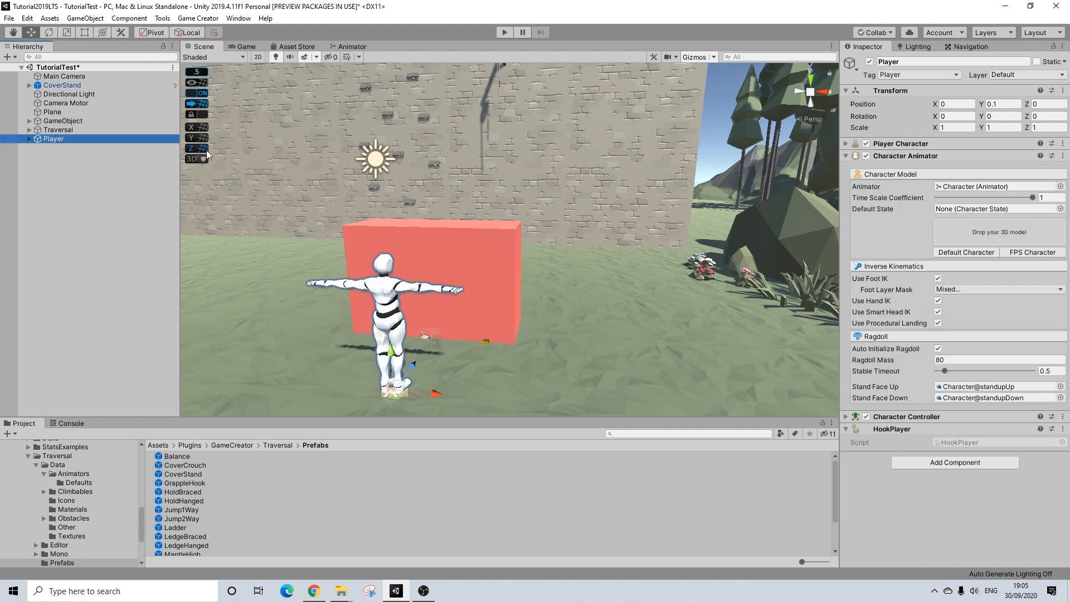
{"action": "left_click", "coordinate": [938, 312]}
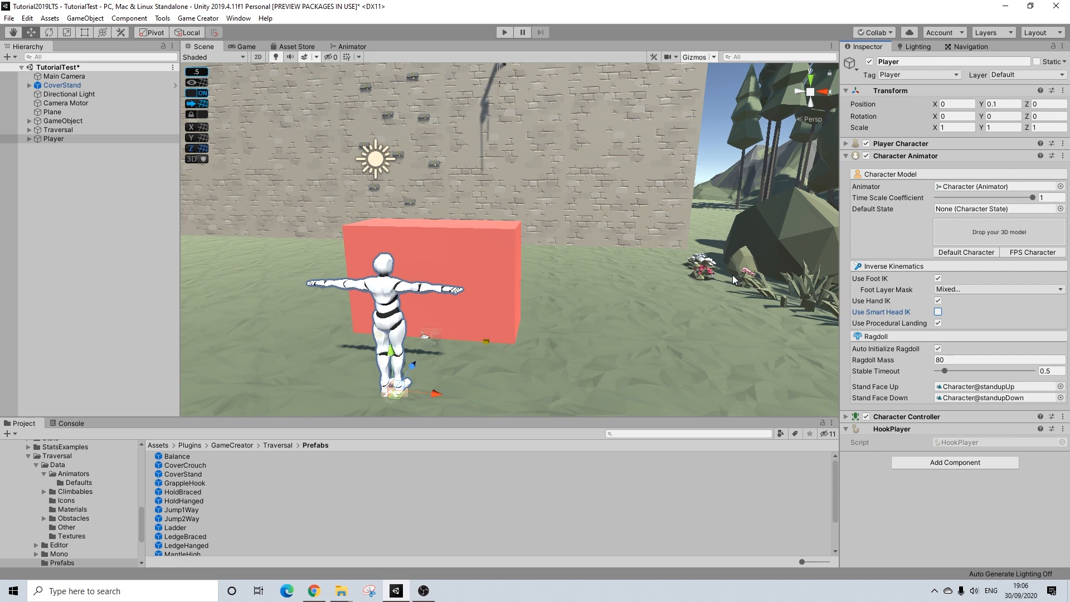
Play-test the CoverStand by sidestepping the character repeatedly between both ends of the cover, and stop the game.
{"action": "middle_click_drag", "start_coordinate": [553, 287], "coordinate": [580, 275]}
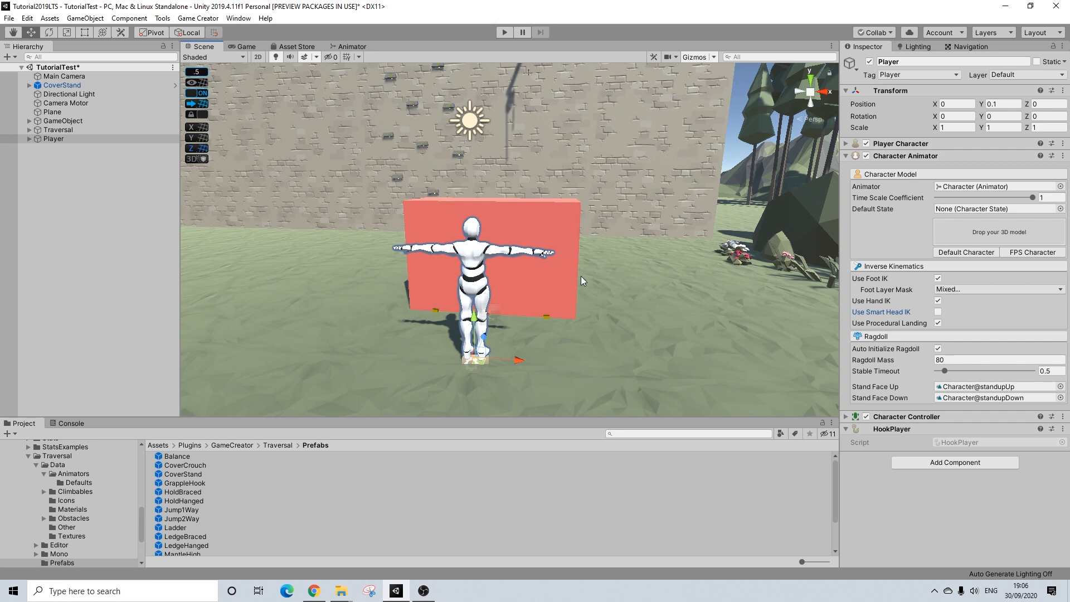
{"action": "right_click_drag", "start_coordinate": [567, 263], "coordinate": [522, 287]}
{"action": "scroll", "coordinate": [527, 320], "scroll_direction": "up", "scroll_amount": 2}
{"action": "middle_click_drag", "start_coordinate": [522, 326], "coordinate": [482, 288]}
{"action": "scroll", "coordinate": [482, 288], "scroll_direction": "down", "scroll_amount": 1}
{"action": "left_click_drag", "start_coordinate": [482, 288], "coordinate": [522, 315], "text": "alt"}
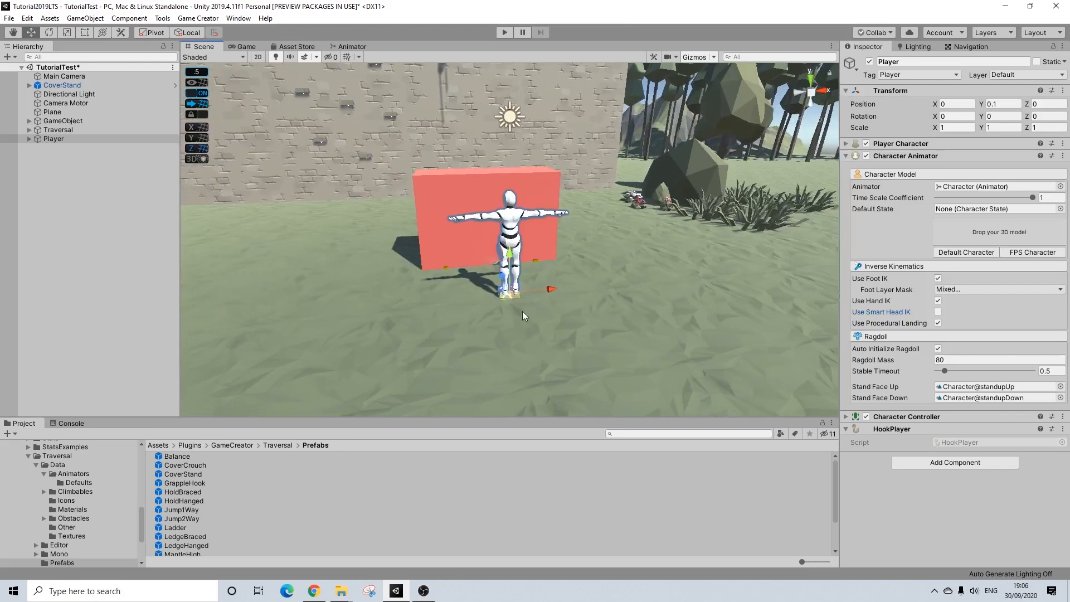
{"action": "left_click", "coordinate": [506, 35]}
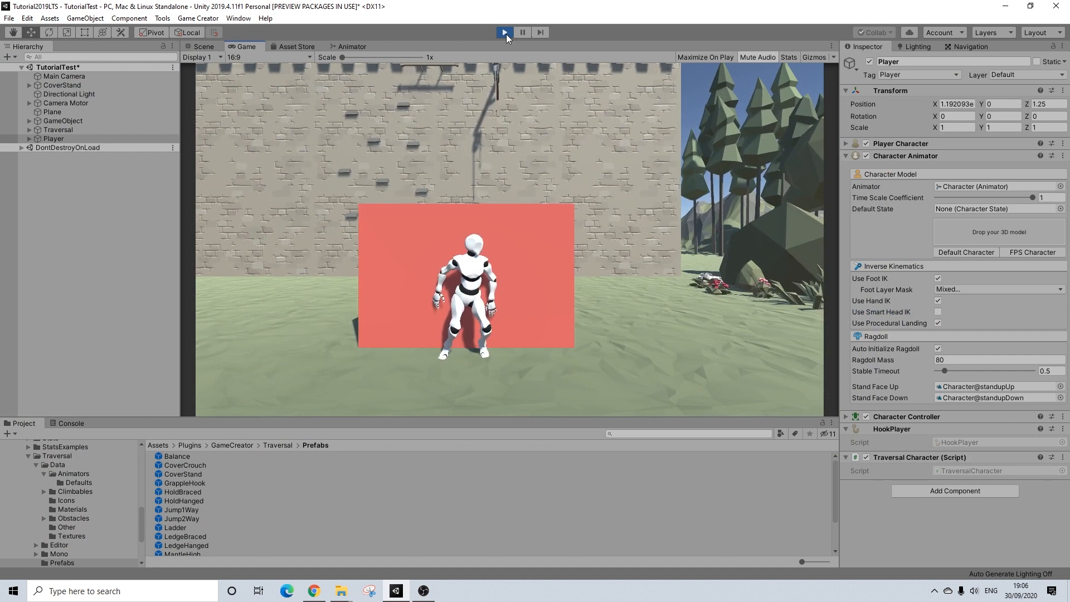
{"action": "key", "text": "d"}
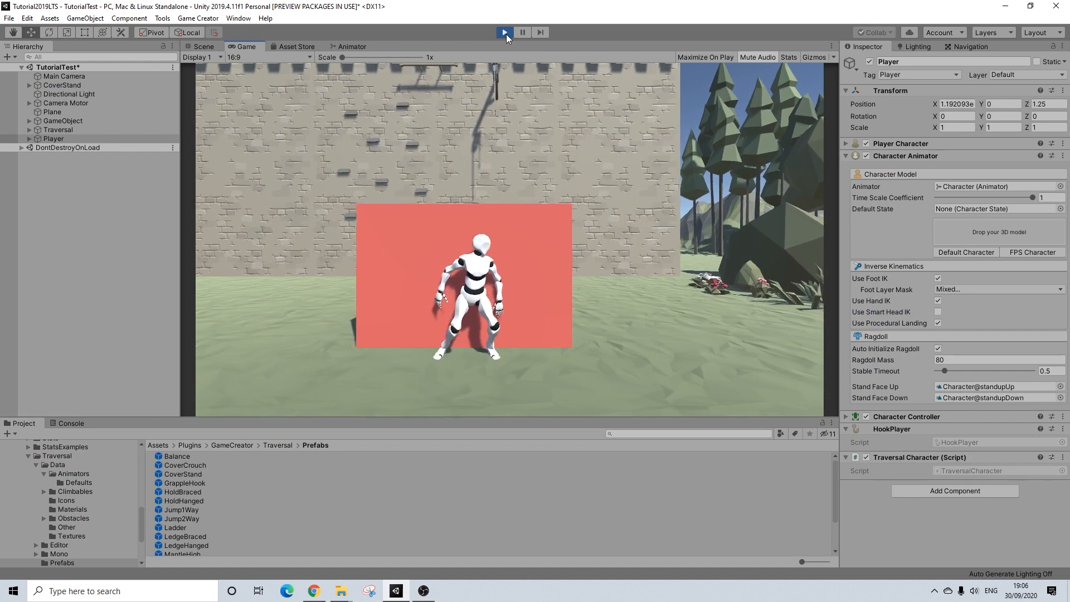
{"action": "key", "text": "a"}
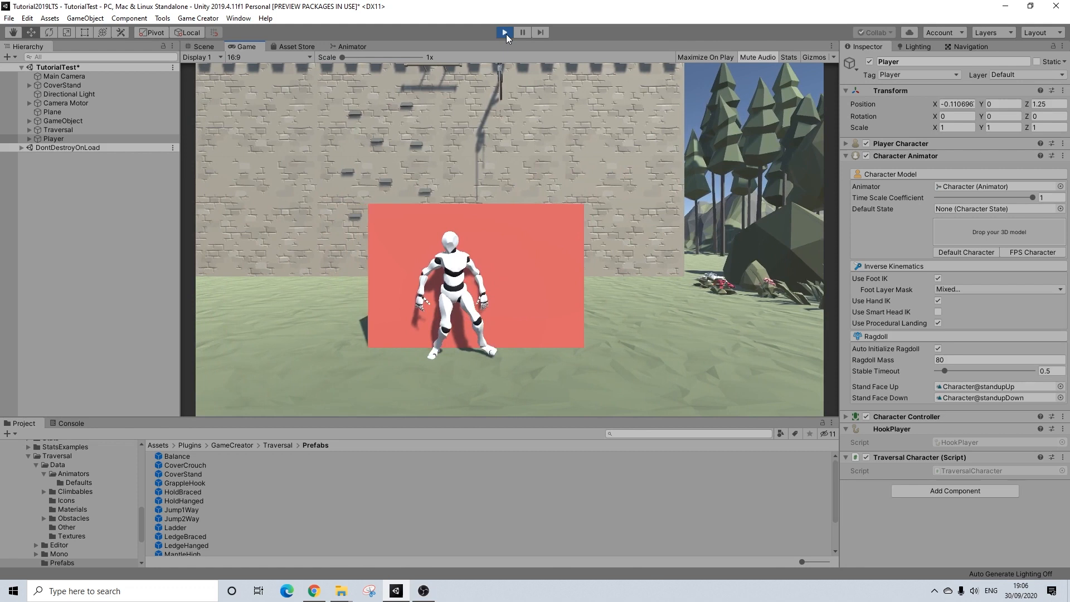
{"action": "key", "text": "d"}
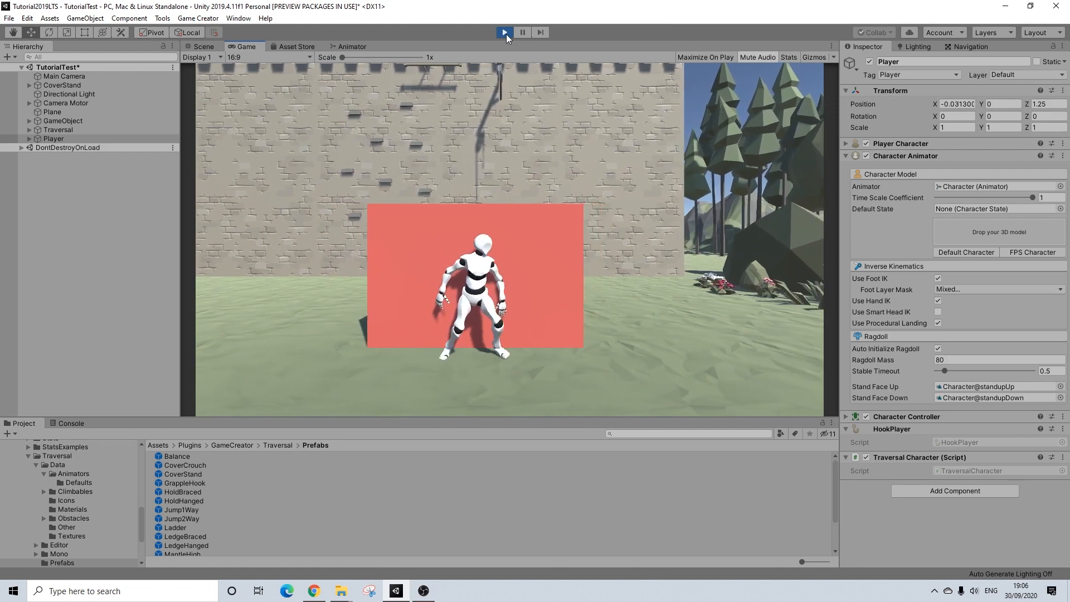
{"action": "key", "text": "a"}
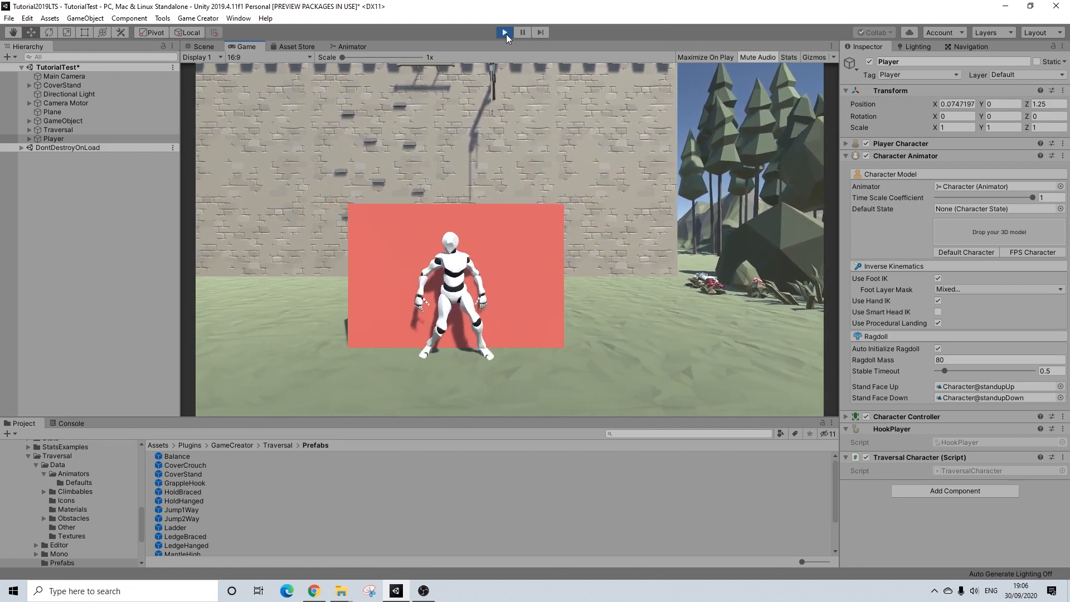
{"action": "key", "text": "a"}
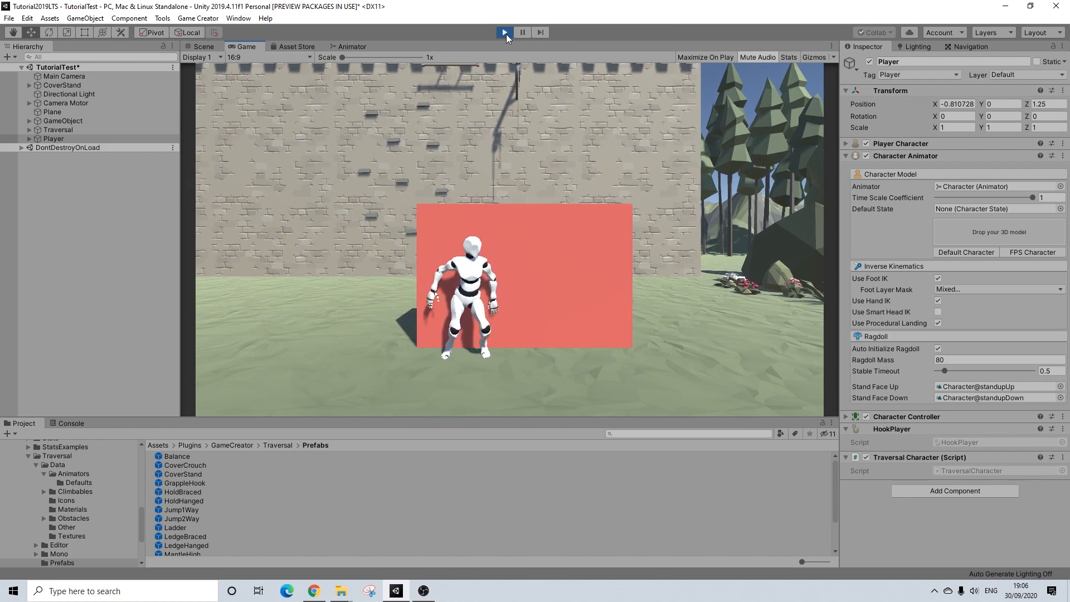
{"action": "key", "text": "s"}
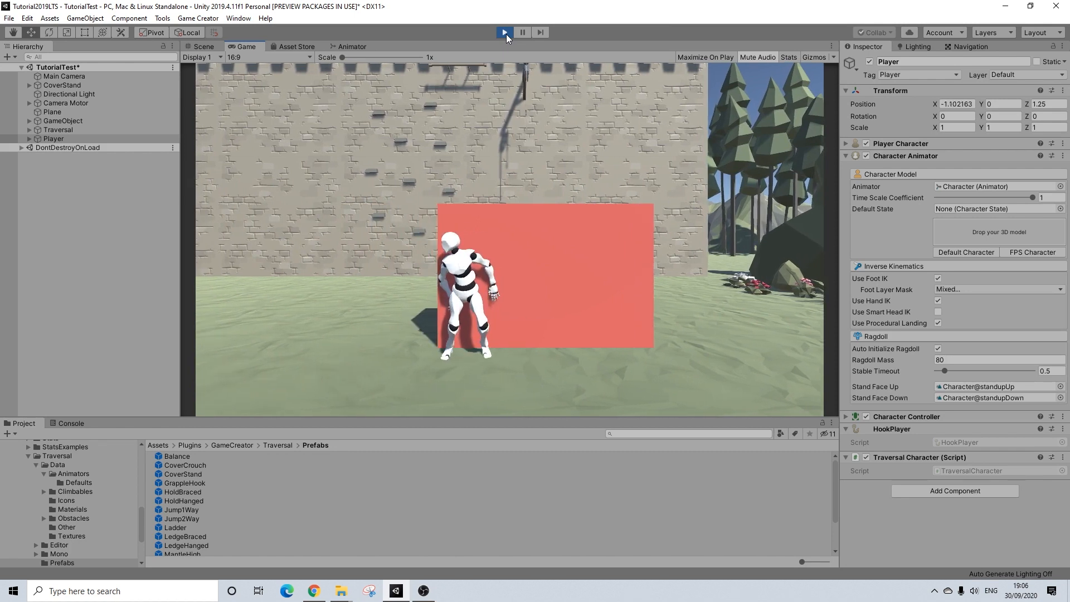
{"action": "key", "text": "d"}
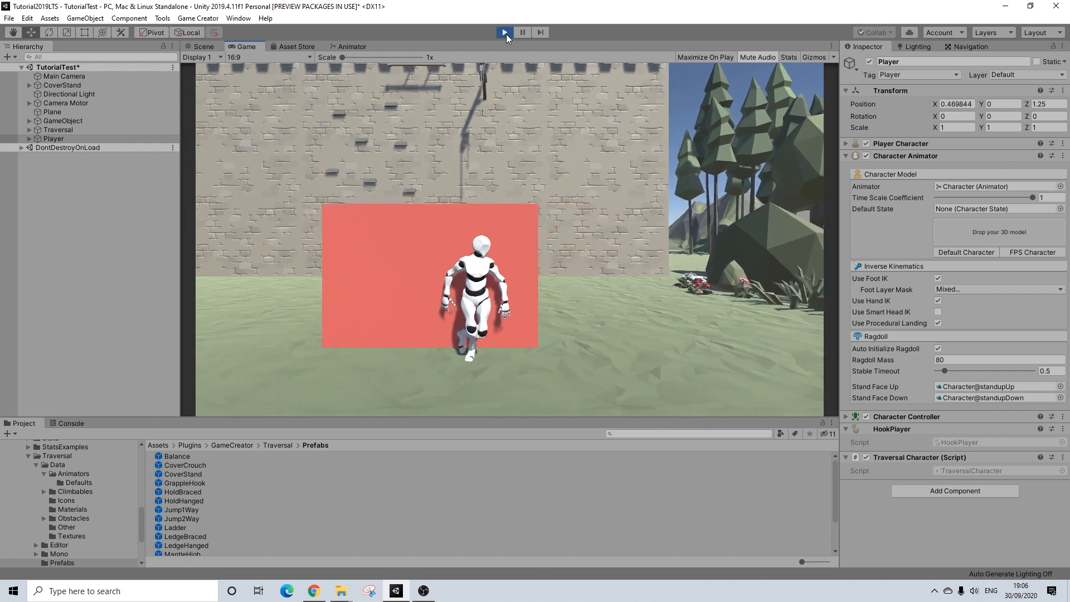
{"action": "key", "text": "a"}
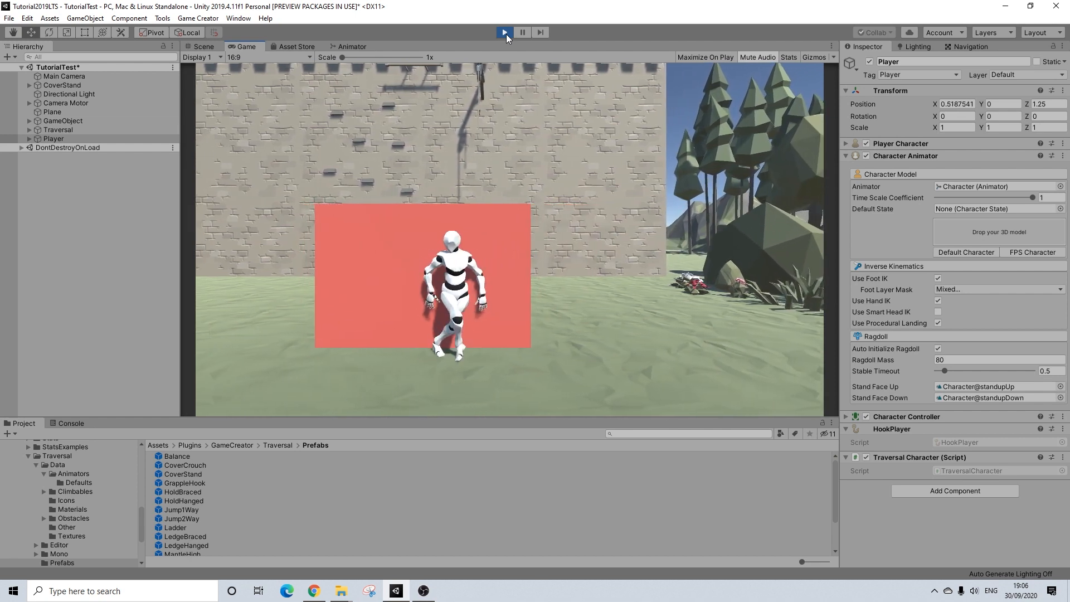
{"action": "key", "text": "a"}
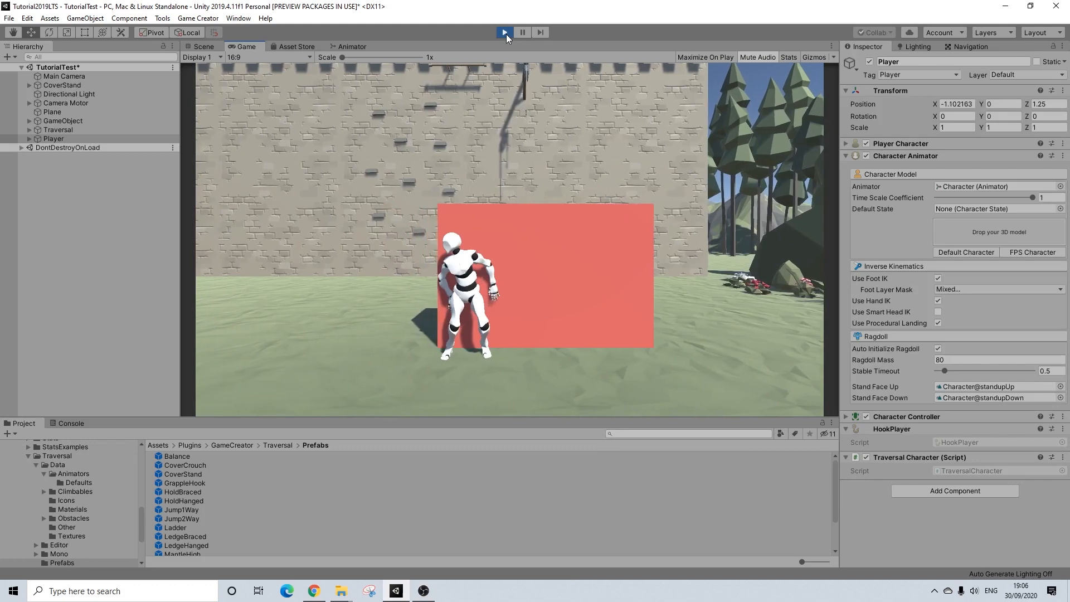
{"action": "key", "text": "d"}
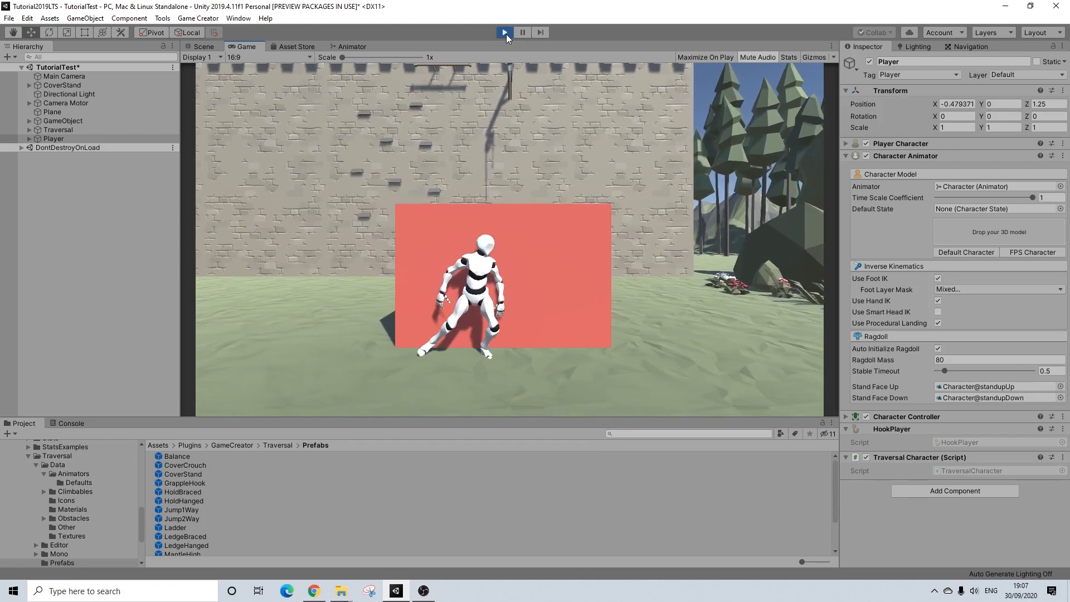
{"action": "key", "text": "d"}
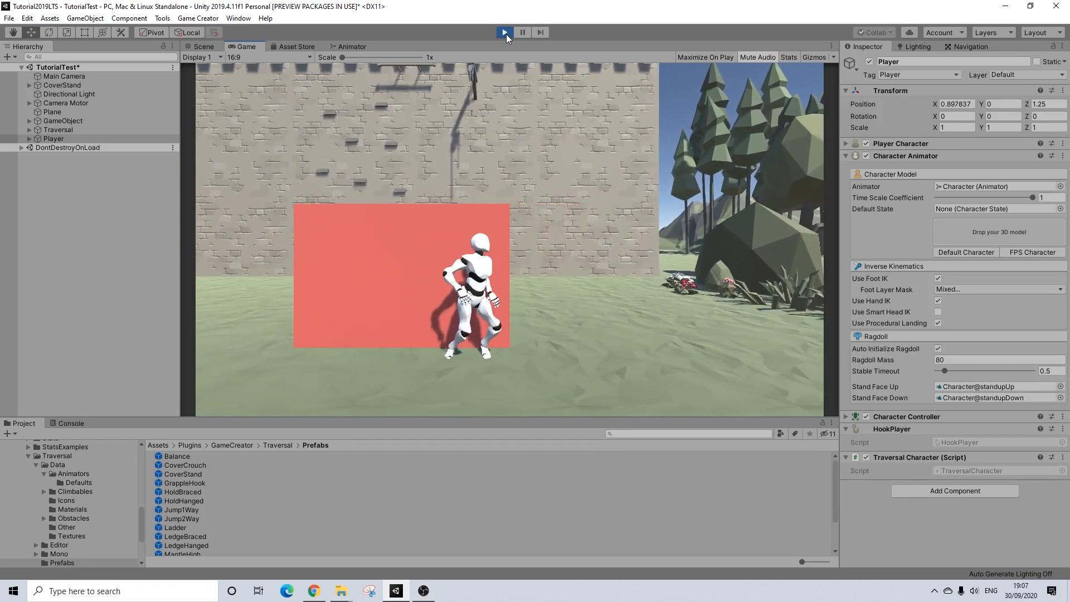
{"action": "key", "text": "a"}
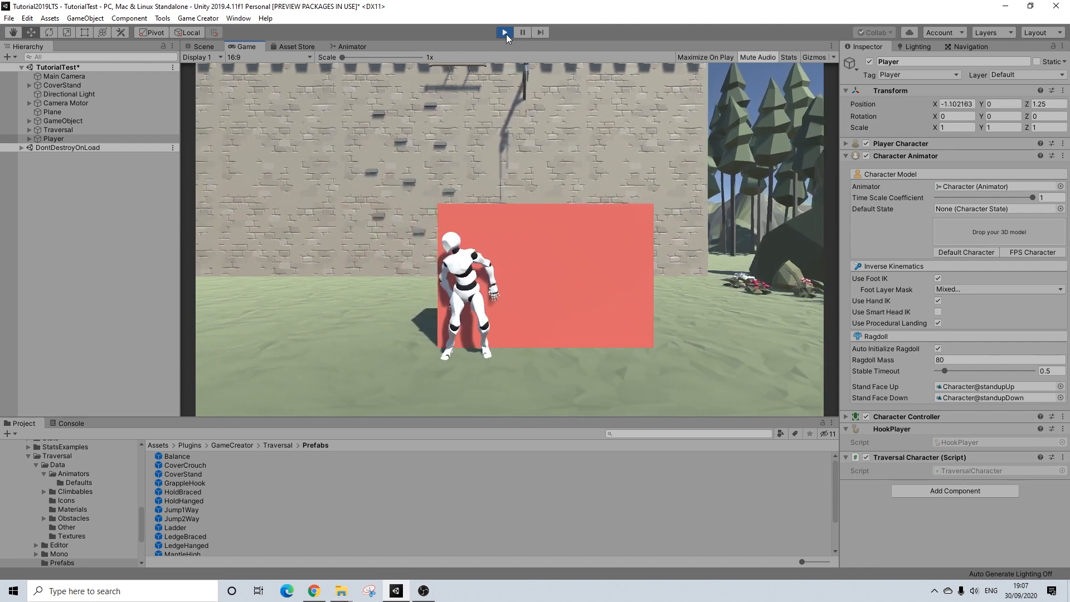
{"action": "key", "text": "d"}
{"action": "key", "text": "d"}
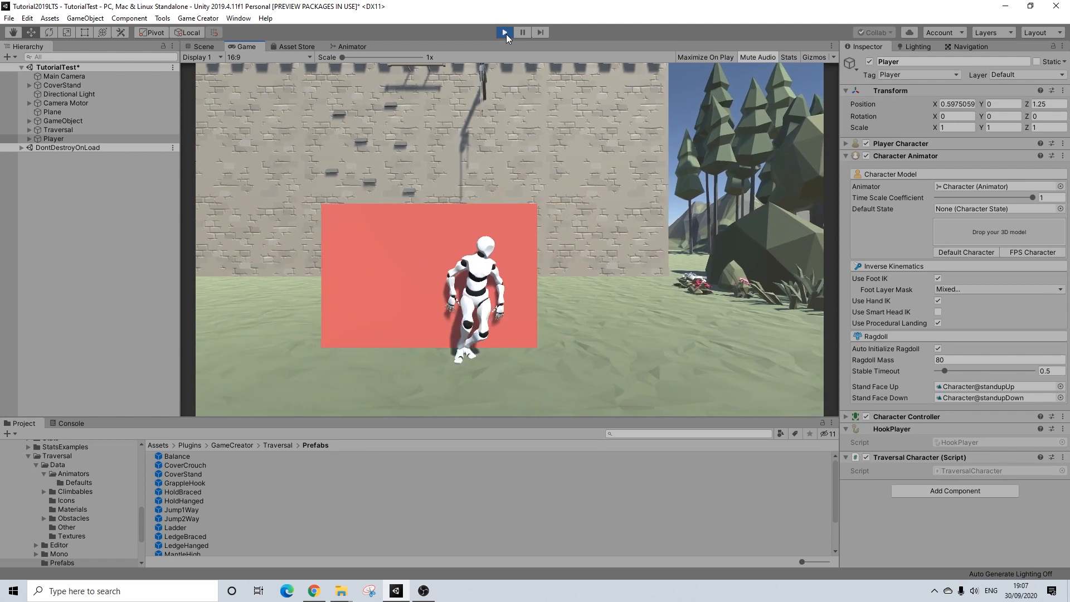
{"action": "key", "text": "a"}
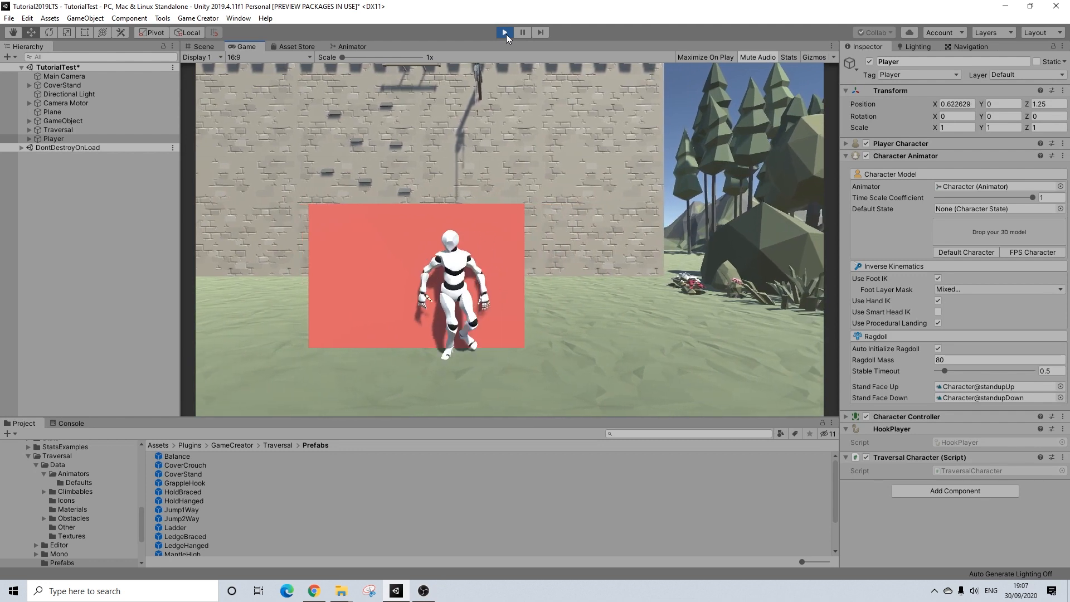
{"action": "key", "text": "a"}
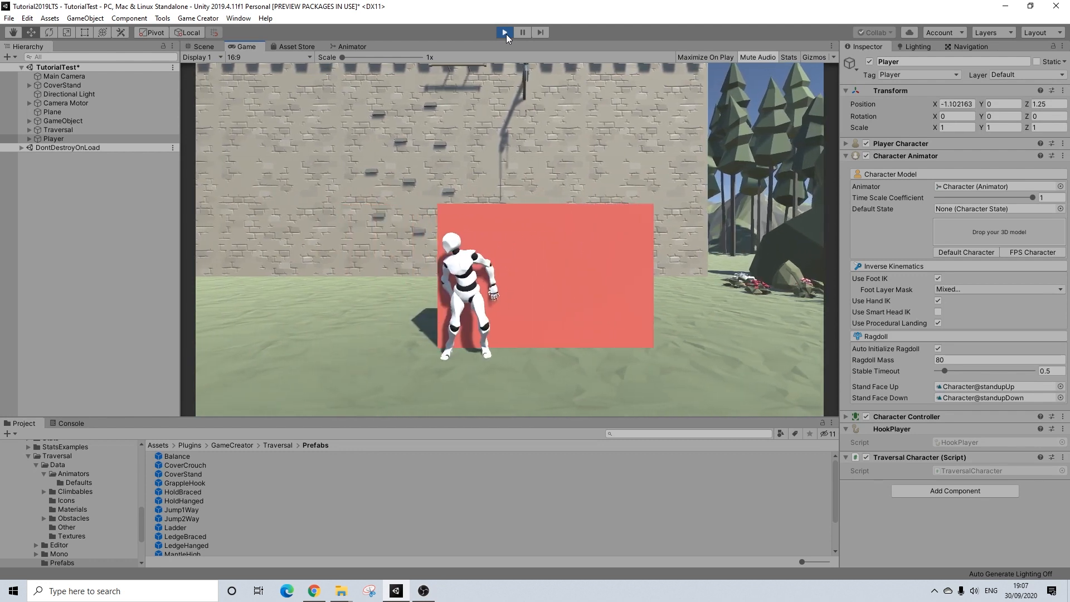
{"action": "key", "text": "d"}
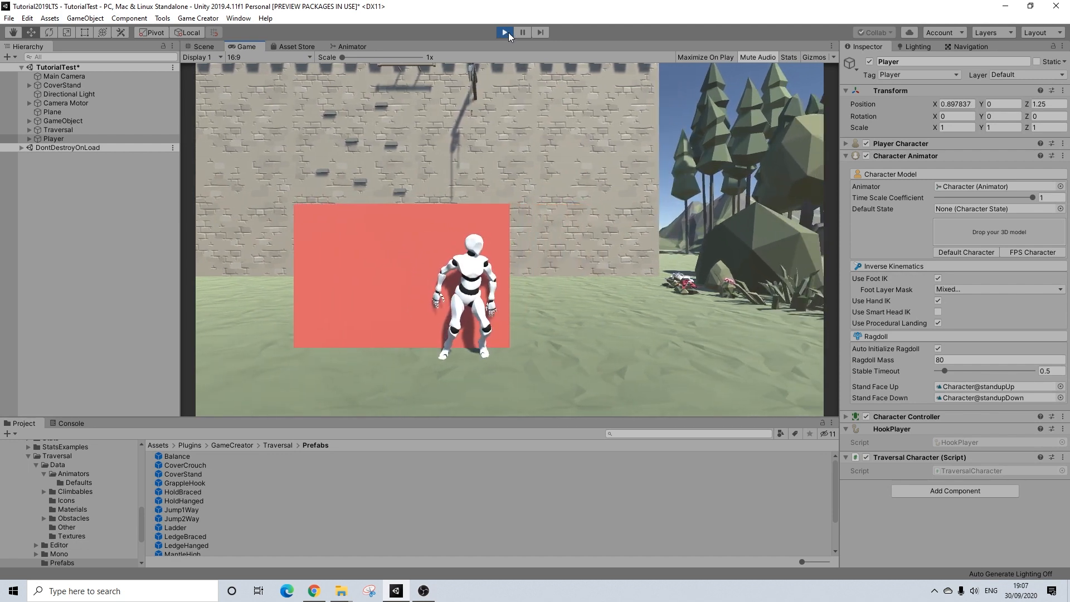
{"action": "left_click", "coordinate": [507, 32]}
Expand the Player's Player Character component and examine its locomotion and jump settings.
{"action": "left_click_drag", "start_coordinate": [506, 148], "coordinate": [521, 282], "text": "alt"}
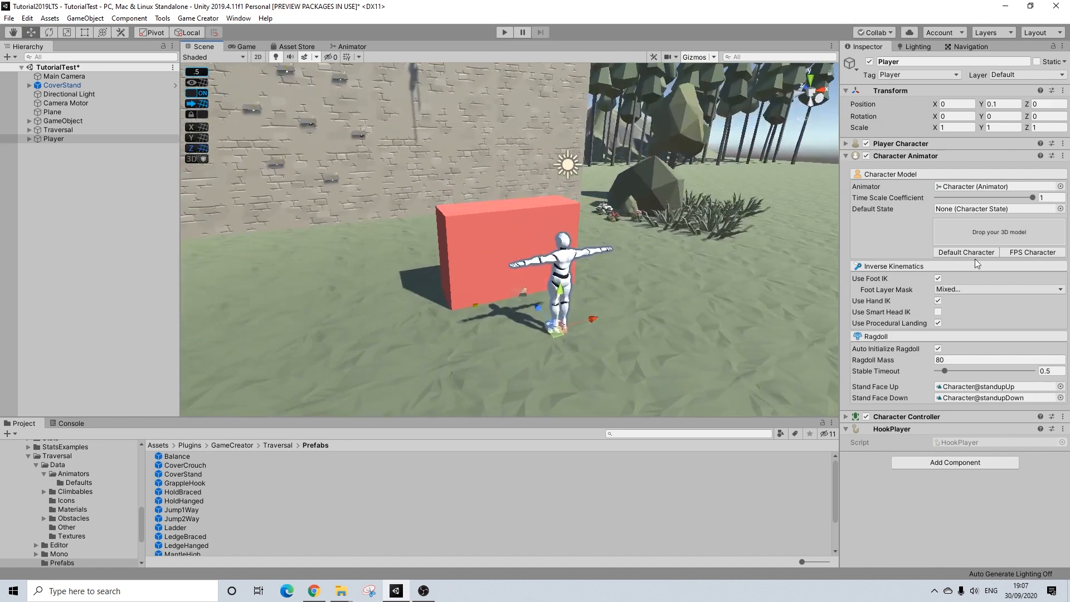
{"action": "left_click", "coordinate": [891, 151]}
{"action": "left_click", "coordinate": [894, 144]}
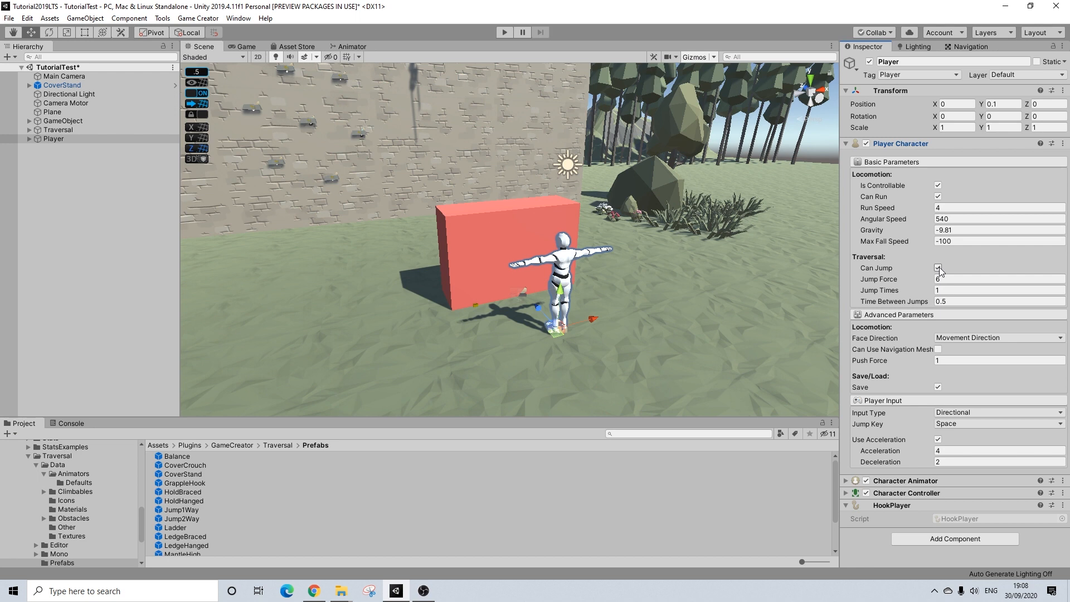
Examine the CoverStand's child Trigger object and the Key Code options of its On Player Enter Key trigger.
{"action": "left_click", "coordinate": [26, 87]}
{"action": "left_click", "coordinate": [49, 102]}
{"action": "left_click", "coordinate": [37, 104]}
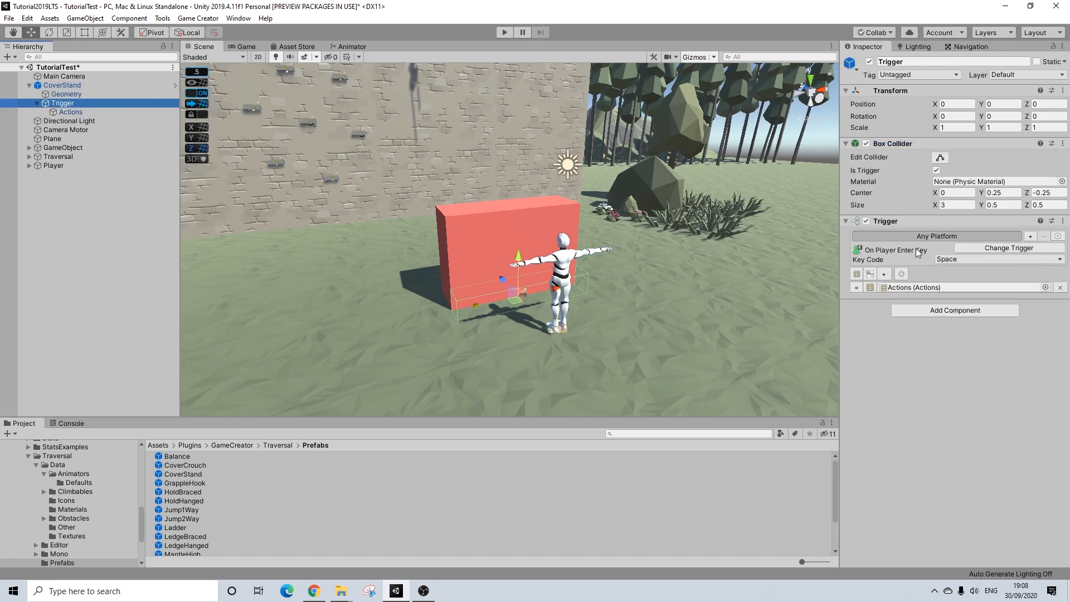
{"action": "left_click", "coordinate": [946, 259]}
{"action": "left_click", "coordinate": [875, 344]}
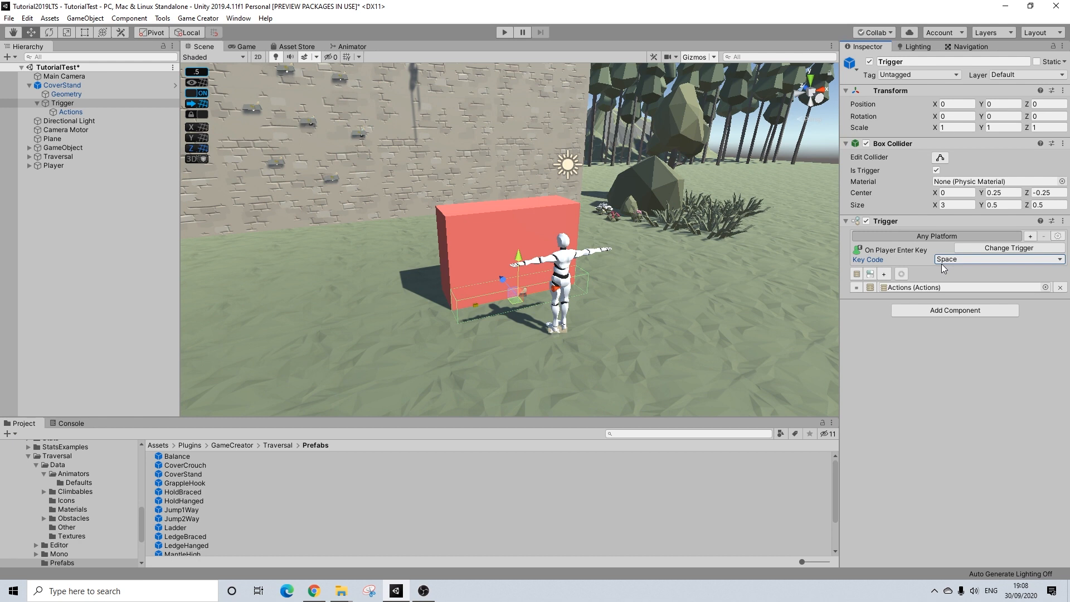
Delete the CoverStand from the scene.
{"action": "scroll", "coordinate": [680, 269], "scroll_direction": "down", "scroll_amount": 2}
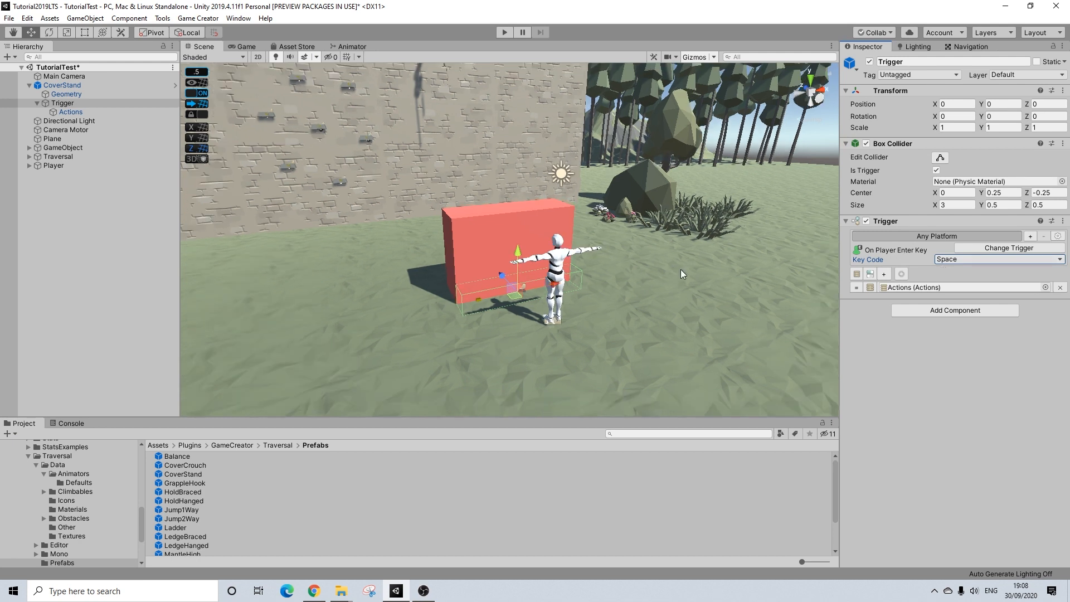
{"action": "middle_click_drag", "start_coordinate": [558, 291], "coordinate": [585, 301]}
{"action": "left_click_drag", "start_coordinate": [579, 303], "coordinate": [470, 331], "text": "alt"}
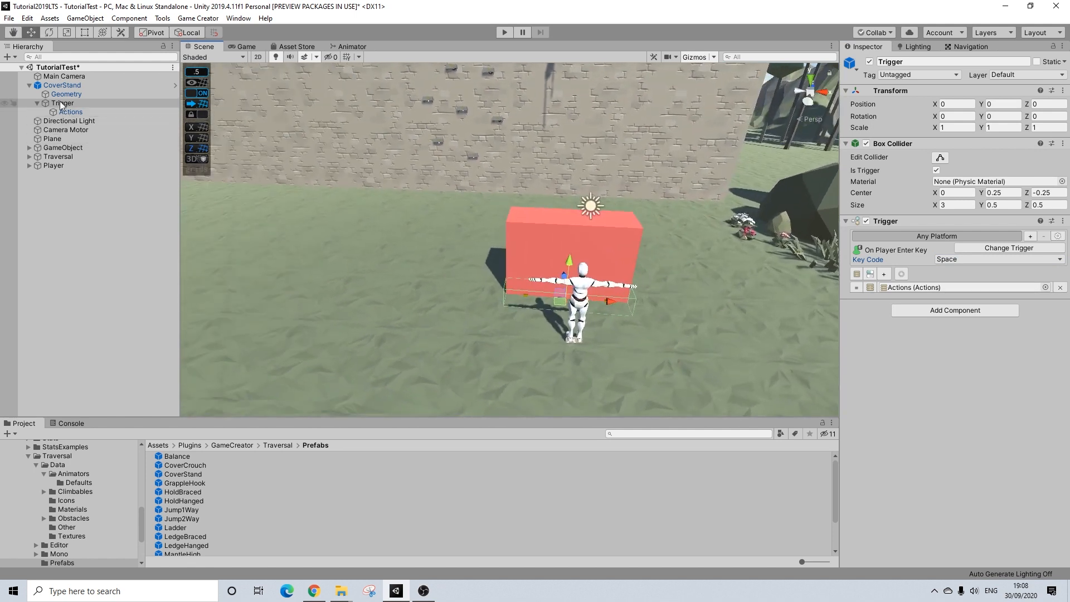
{"action": "left_click", "coordinate": [52, 77]}
{"action": "left_click", "coordinate": [55, 86]}
{"action": "left_click_drag", "start_coordinate": [622, 291], "coordinate": [485, 277], "text": "alt"}
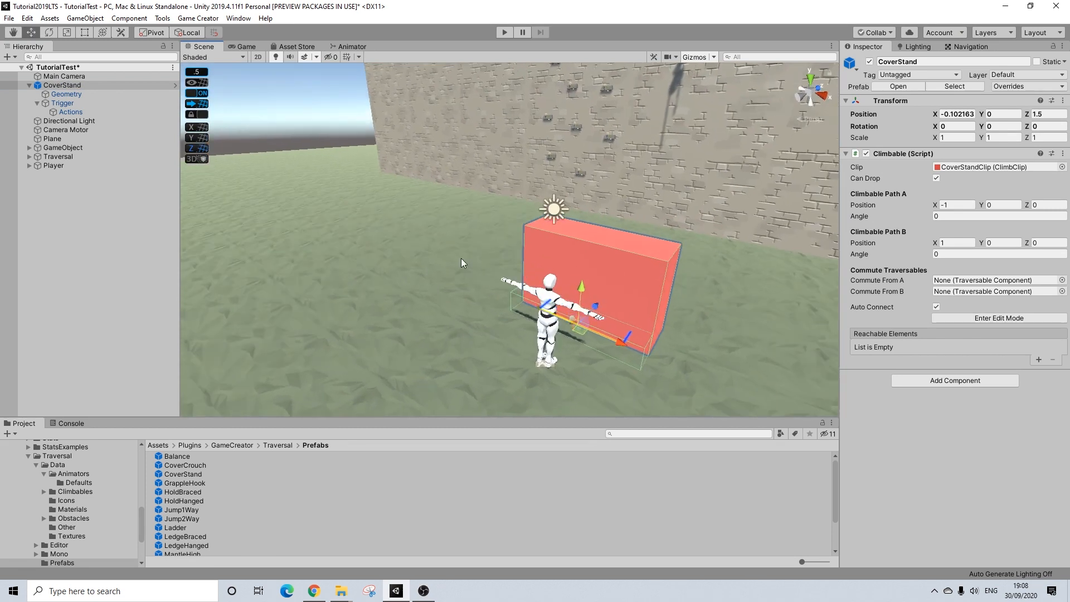
{"action": "left_click", "coordinate": [62, 87]}
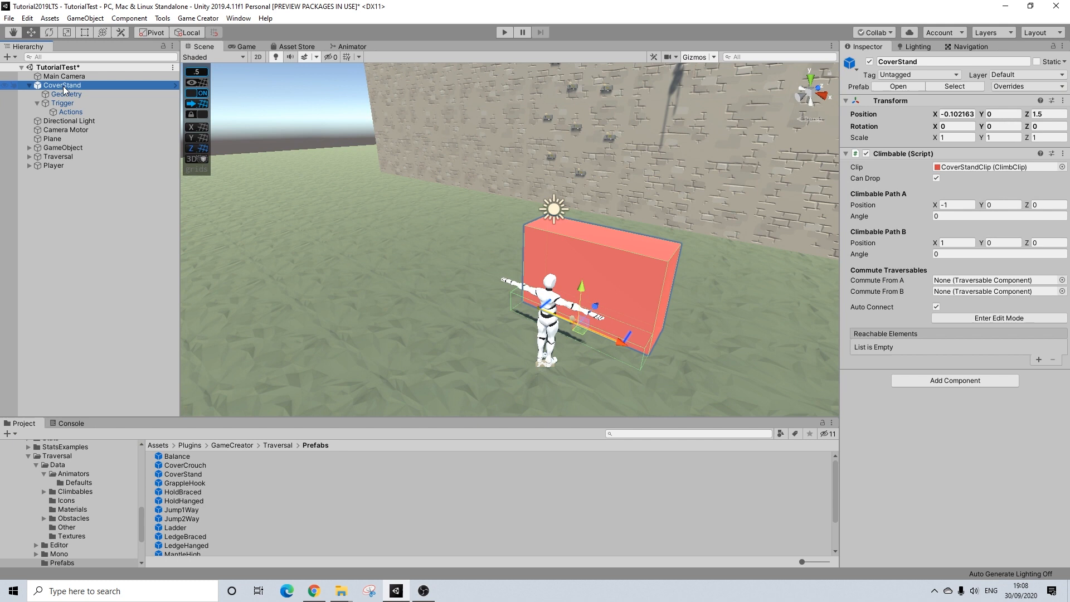
{"action": "key", "text": "Delete"}
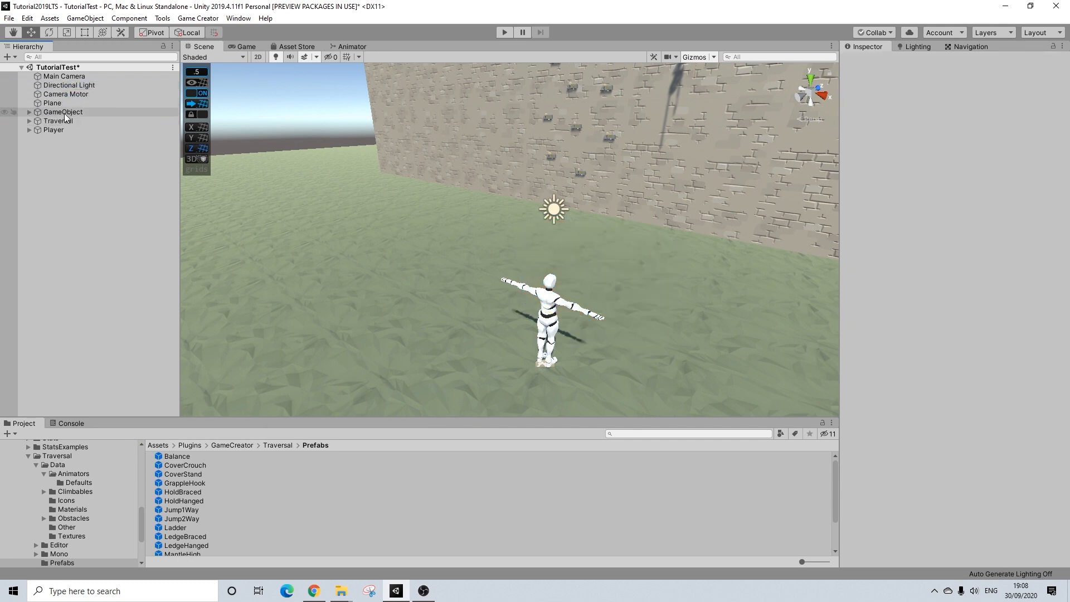
Open the PolygonFantasyKingdom Prefabs > Characters folder and browse its character models for the Player.
{"action": "left_click", "coordinate": [54, 129]}
{"action": "left_click_drag", "start_coordinate": [659, 263], "coordinate": [728, 265], "text": "alt"}
{"action": "middle_click_drag", "start_coordinate": [728, 265], "coordinate": [656, 230]}
{"action": "scroll", "coordinate": [591, 250], "scroll_direction": "up", "scroll_amount": 2}
{"action": "scroll", "coordinate": [51, 484], "scroll_direction": "up", "scroll_amount": 6}
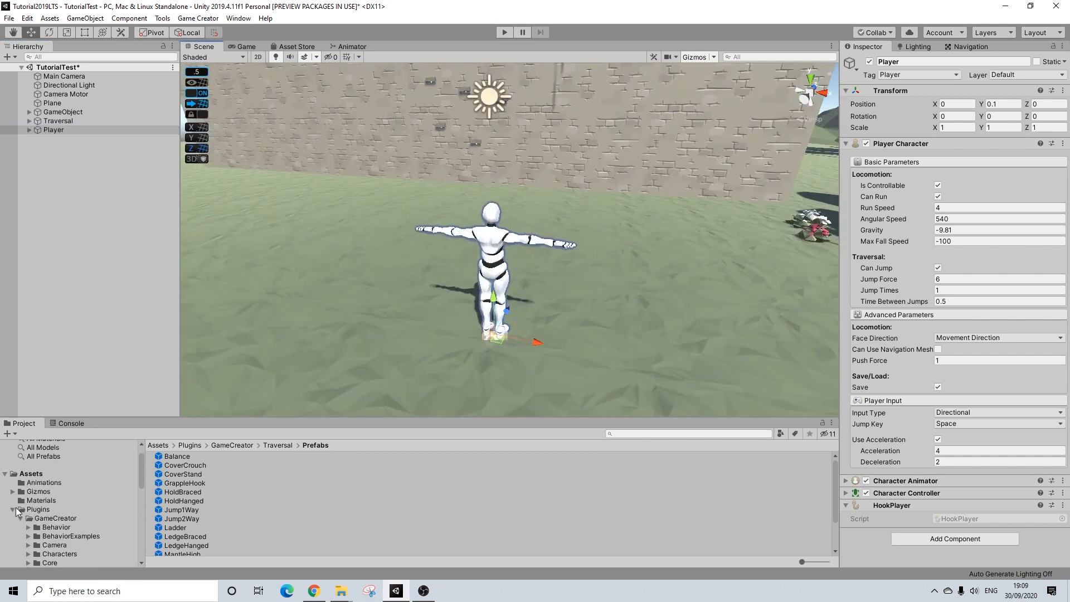
{"action": "left_click", "coordinate": [14, 510]}
{"action": "left_click", "coordinate": [15, 525]}
{"action": "scroll", "coordinate": [22, 527], "scroll_direction": "down", "scroll_amount": 2}
{"action": "left_click", "coordinate": [43, 507]}
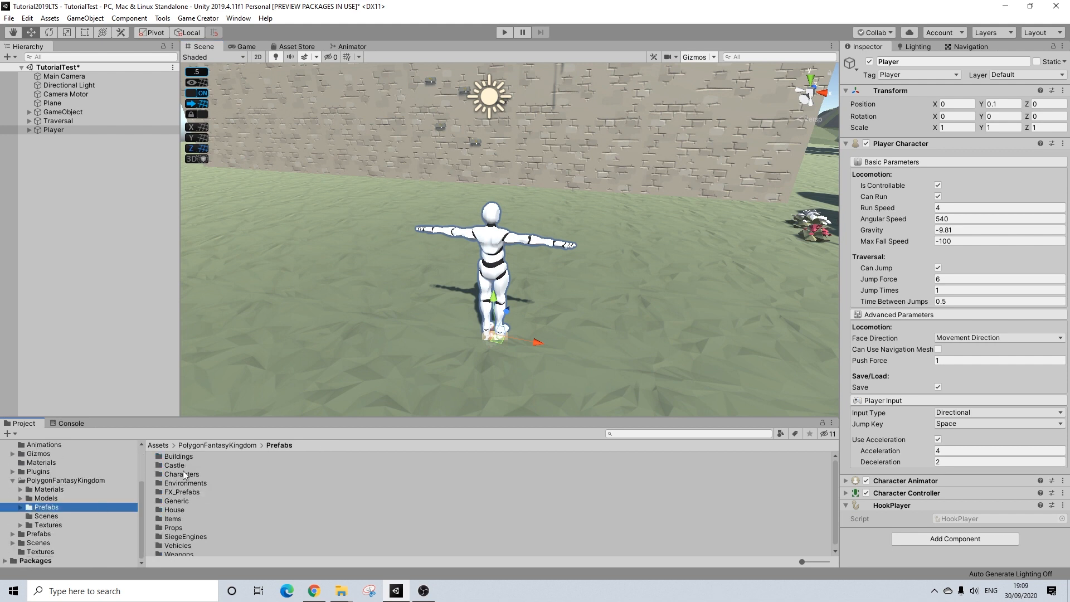
{"action": "double_click", "coordinate": [184, 475]}
{"action": "scroll", "coordinate": [225, 538], "scroll_direction": "down", "scroll_amount": 3}
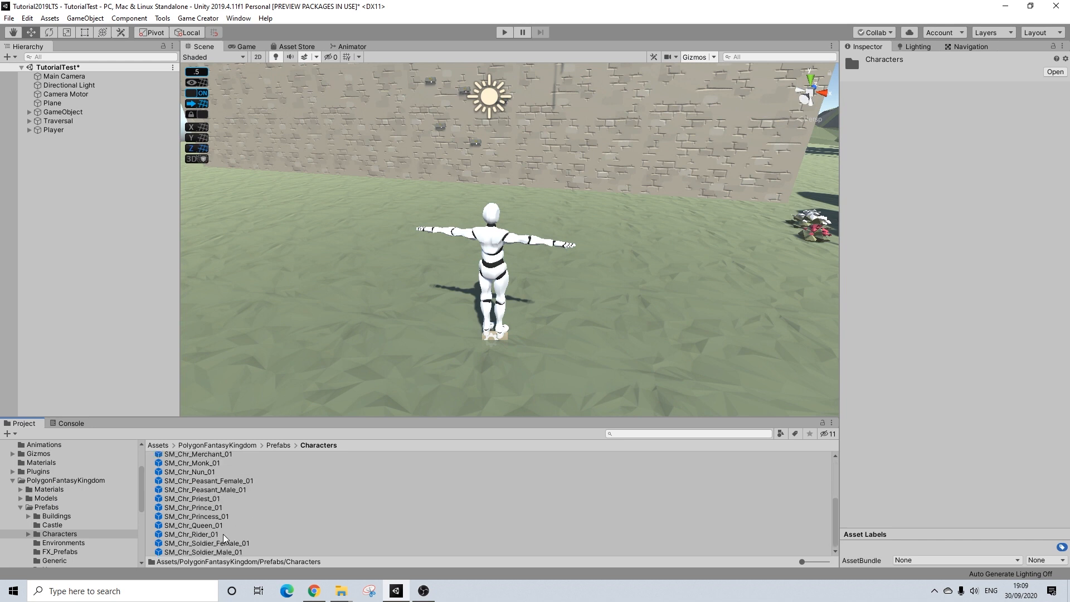
{"action": "scroll", "coordinate": [224, 537], "scroll_direction": "up", "scroll_amount": 3}
{"action": "scroll", "coordinate": [221, 486], "scroll_direction": "down", "scroll_amount": 3}
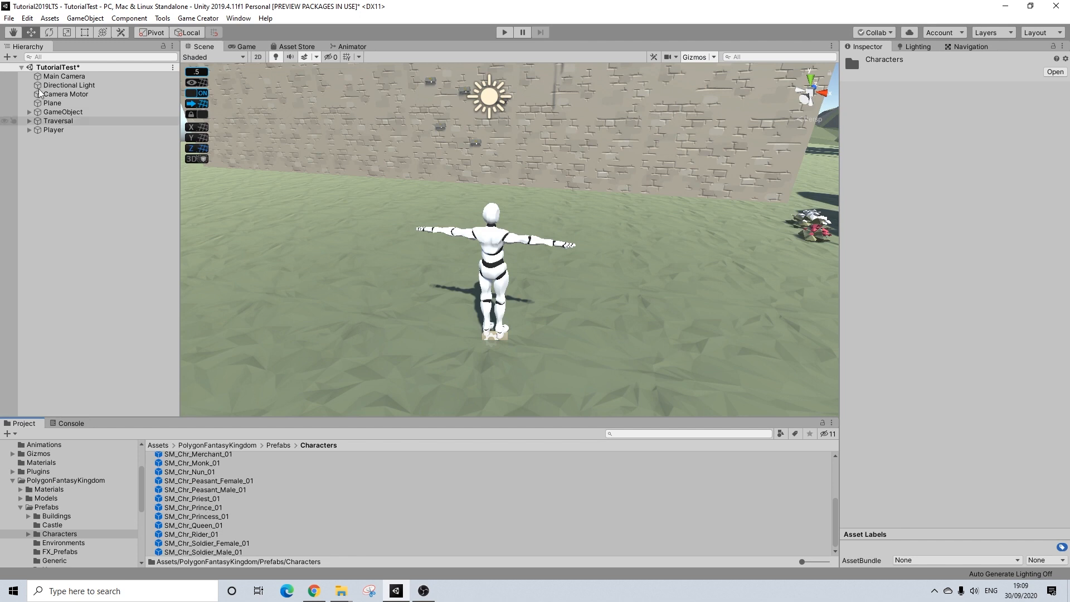
Replace the Player's 3D model with SM_Chr_Rider_01 in its Character Animator component.
{"action": "left_click", "coordinate": [52, 130]}
{"action": "left_click_drag", "start_coordinate": [194, 532], "coordinate": [918, 473]}
{"action": "scroll", "coordinate": [930, 475], "scroll_direction": "down", "scroll_amount": 5}
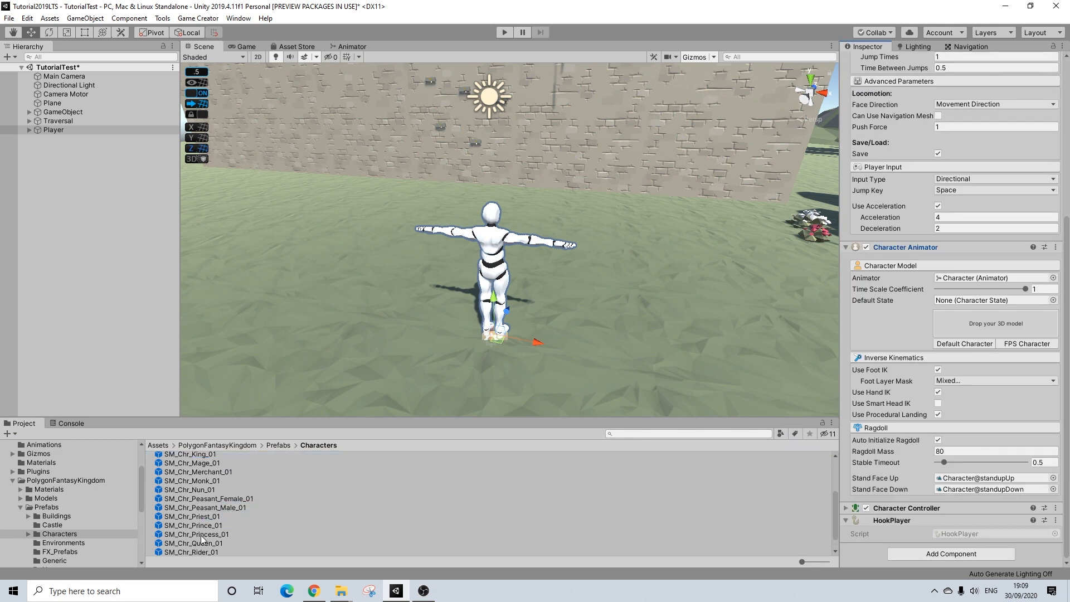
{"action": "left_click_drag", "start_coordinate": [200, 551], "coordinate": [977, 327]}
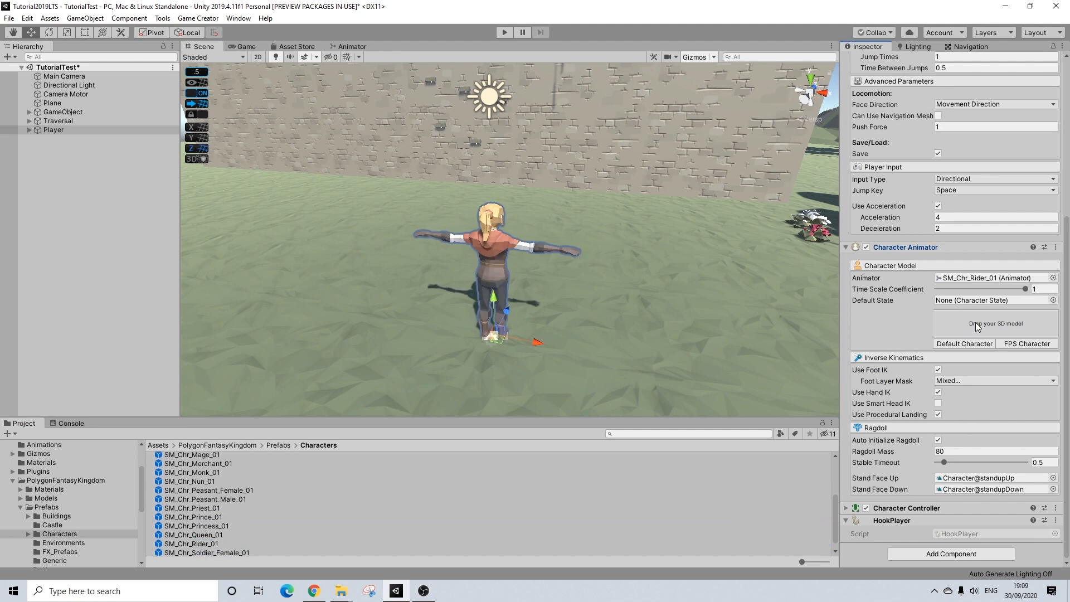
Examine the rider model and the castle wall, including the bare stretch beside the existing climbing holds.
{"action": "left_click_drag", "start_coordinate": [437, 304], "coordinate": [466, 279], "text": "alt"}
{"action": "scroll", "coordinate": [465, 279], "scroll_direction": "down", "scroll_amount": 5}
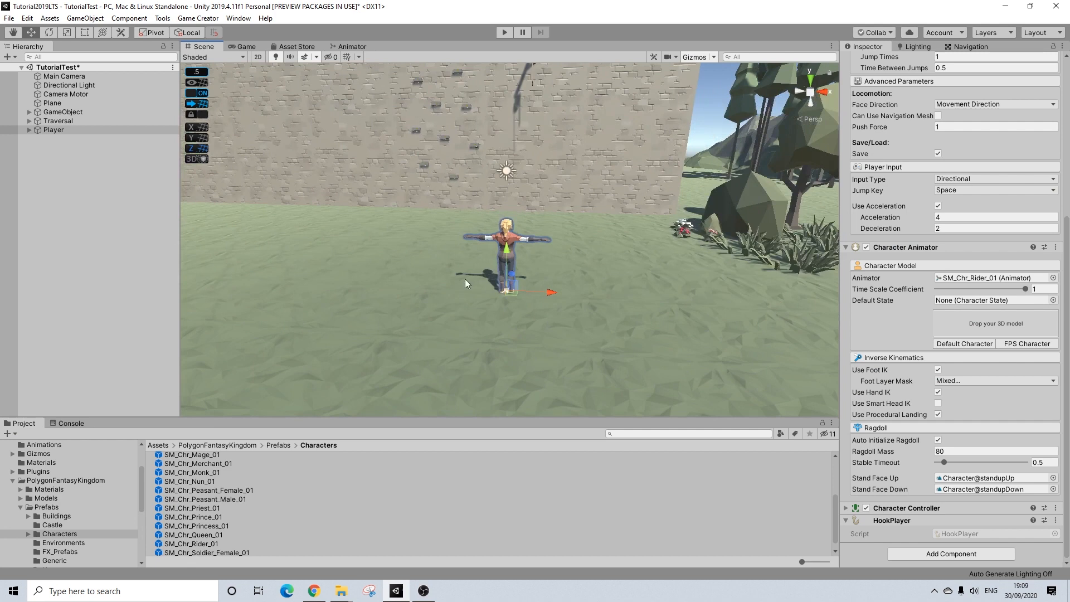
{"action": "middle_click_drag", "start_coordinate": [465, 279], "coordinate": [626, 310]}
{"action": "scroll", "coordinate": [626, 309], "scroll_direction": "down", "scroll_amount": 5}
{"action": "middle_click_drag", "start_coordinate": [607, 253], "coordinate": [647, 364]}
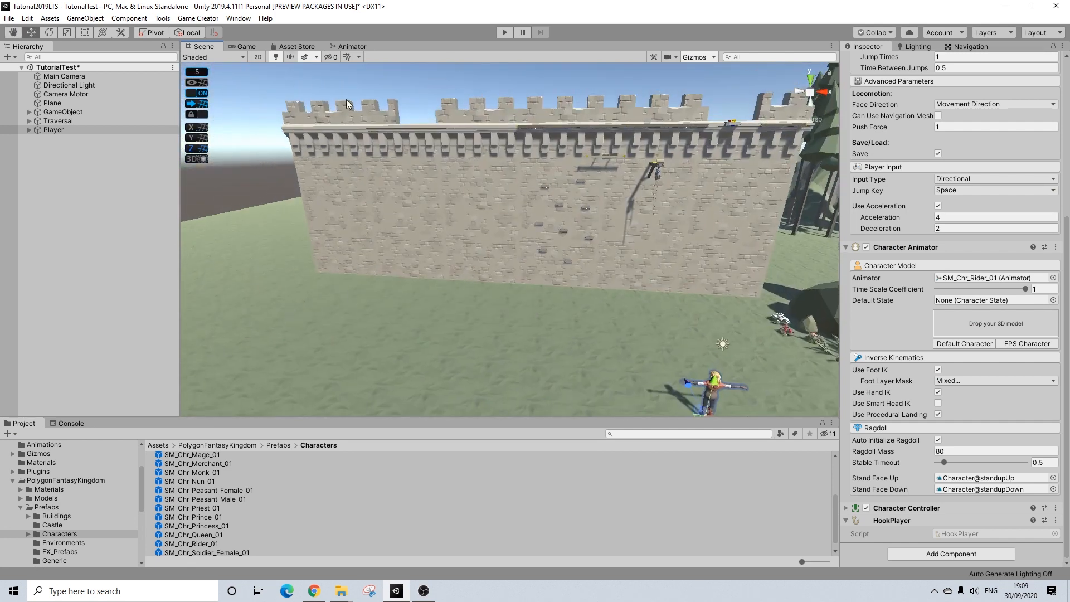
{"action": "middle_click_drag", "start_coordinate": [346, 104], "coordinate": [403, 170]}
{"action": "left_click_drag", "start_coordinate": [386, 111], "coordinate": [449, 112], "text": "alt"}
{"action": "middle_click_drag", "start_coordinate": [393, 214], "coordinate": [446, 167]}
{"action": "scroll", "coordinate": [369, 221], "scroll_direction": "up", "scroll_amount": 2}
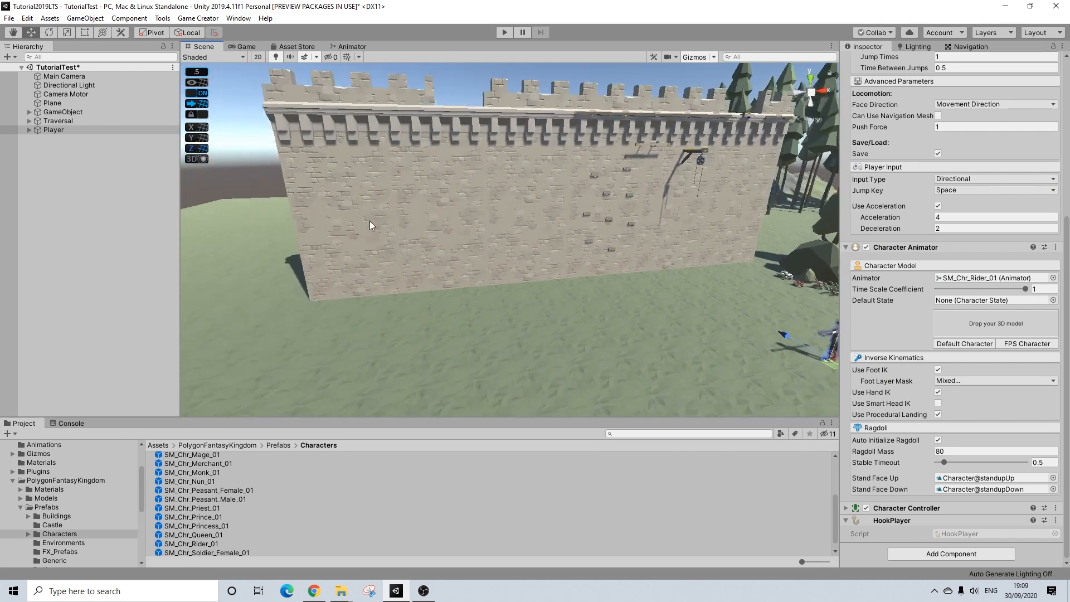
{"action": "scroll", "coordinate": [368, 221], "scroll_direction": "up", "scroll_amount": 5}
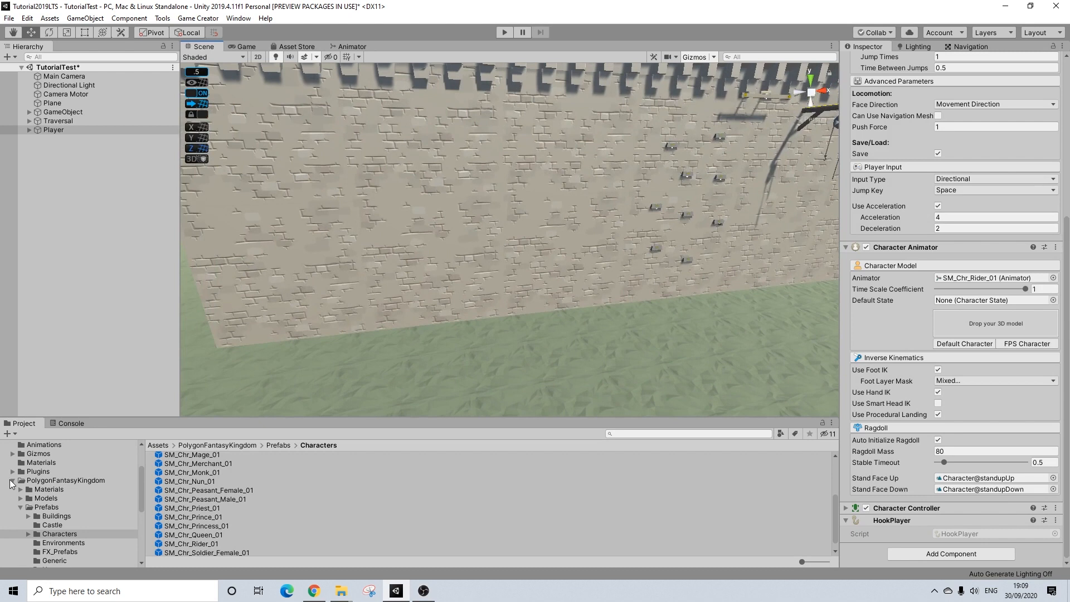
Open the Plugins > GameCreator > Traversal > Prefabs folder and inspect the Balance prefab.
{"action": "left_click", "coordinate": [11, 480]}
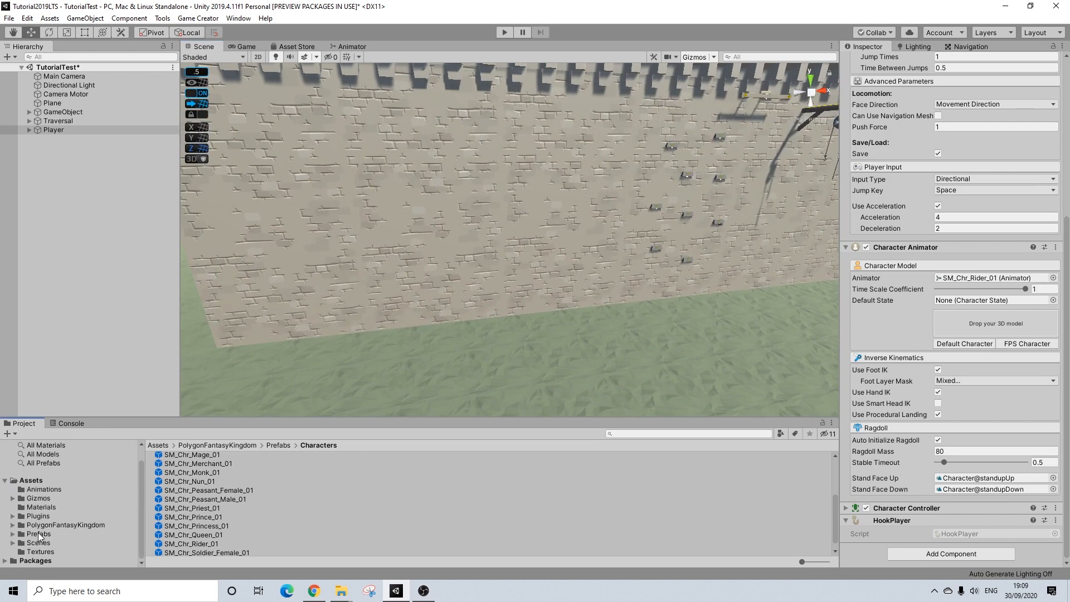
{"action": "left_click", "coordinate": [39, 534]}
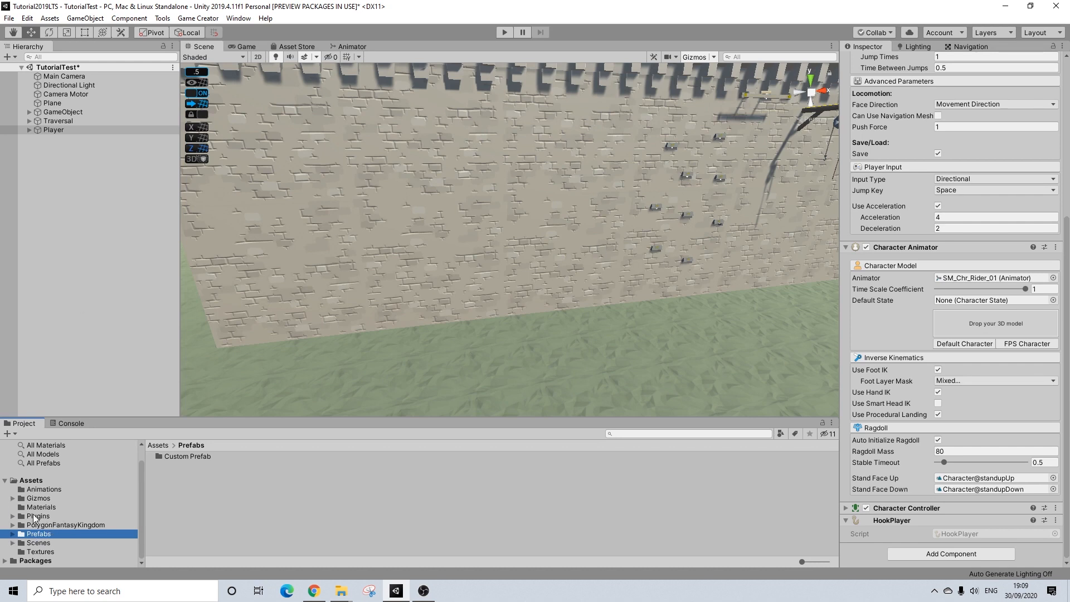
{"action": "left_click", "coordinate": [40, 516]}
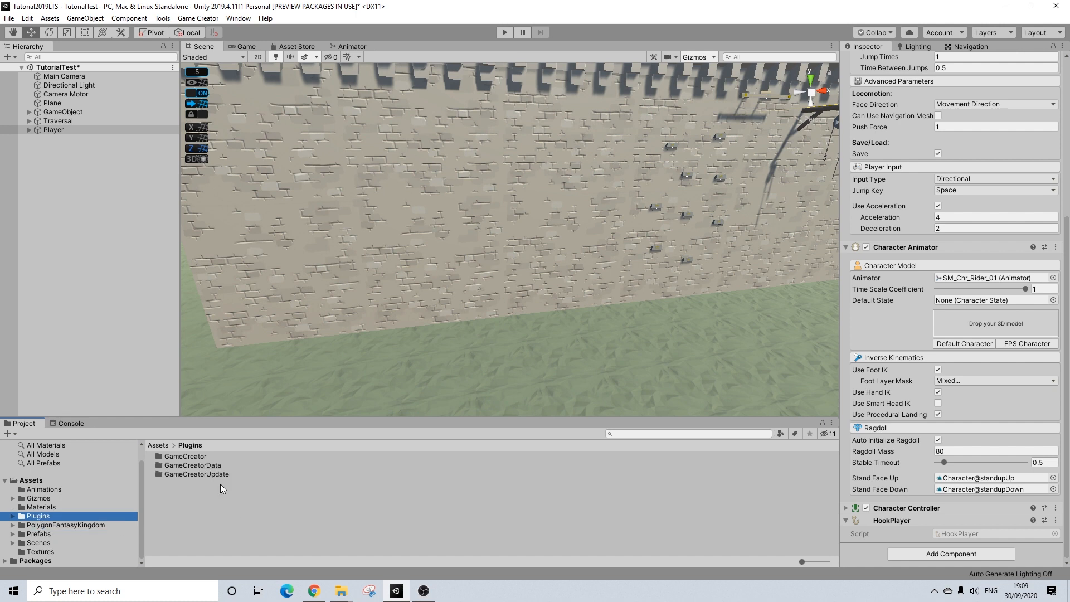
{"action": "double_click", "coordinate": [198, 458]}
{"action": "scroll", "coordinate": [185, 524], "scroll_direction": "down", "scroll_amount": 3}
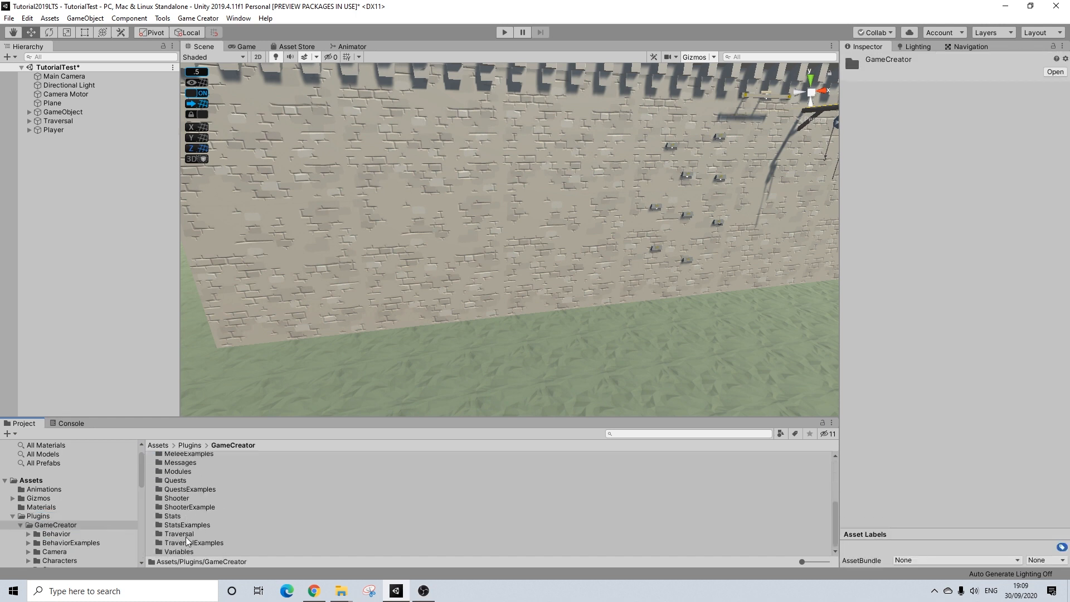
{"action": "double_click", "coordinate": [181, 536]}
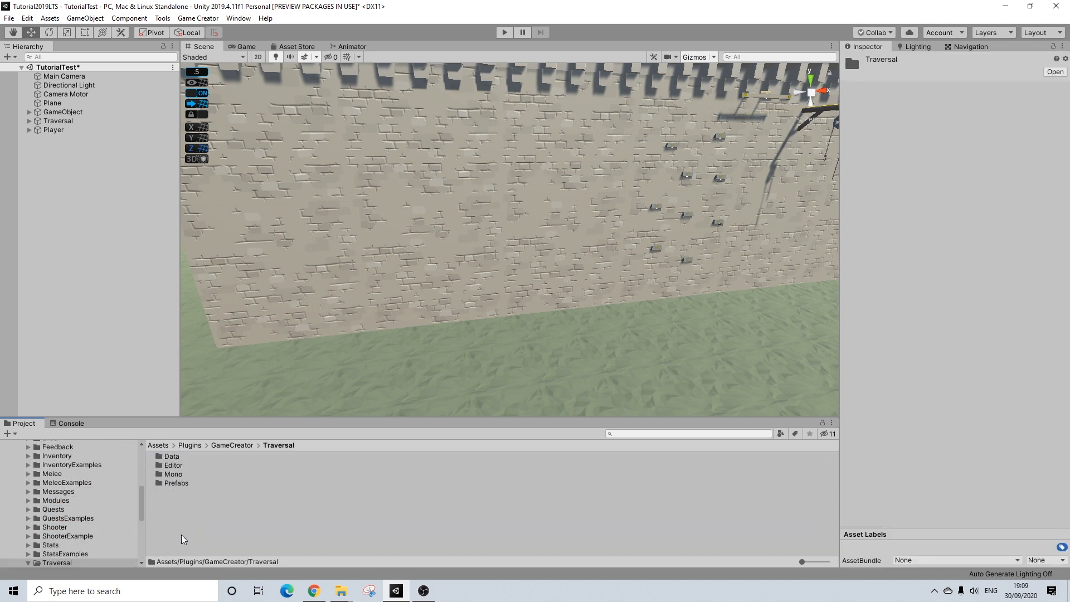
{"action": "double_click", "coordinate": [180, 483]}
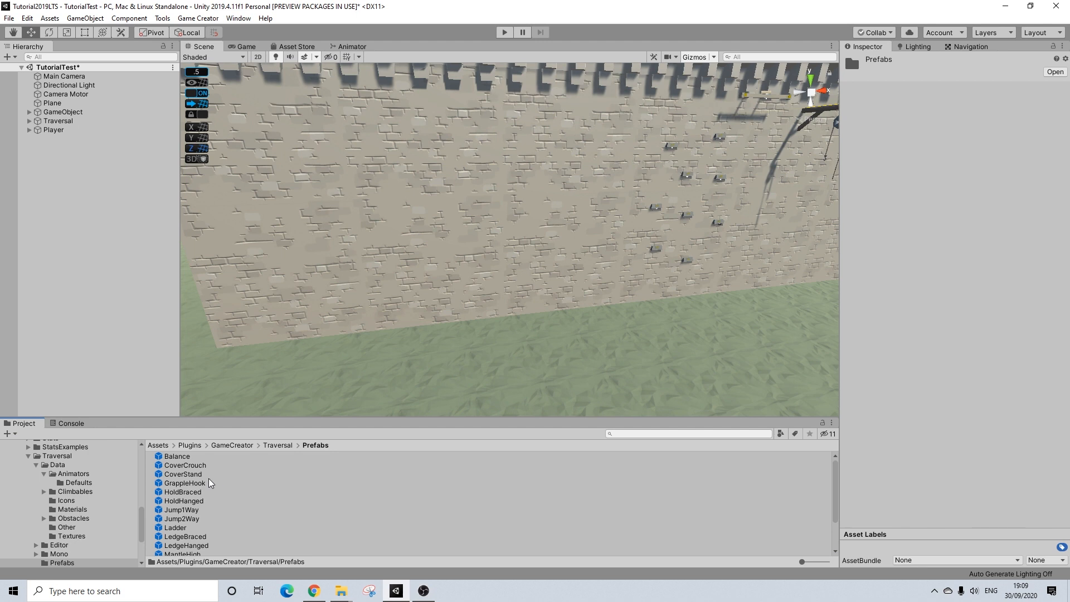
{"action": "left_click", "coordinate": [184, 458]}
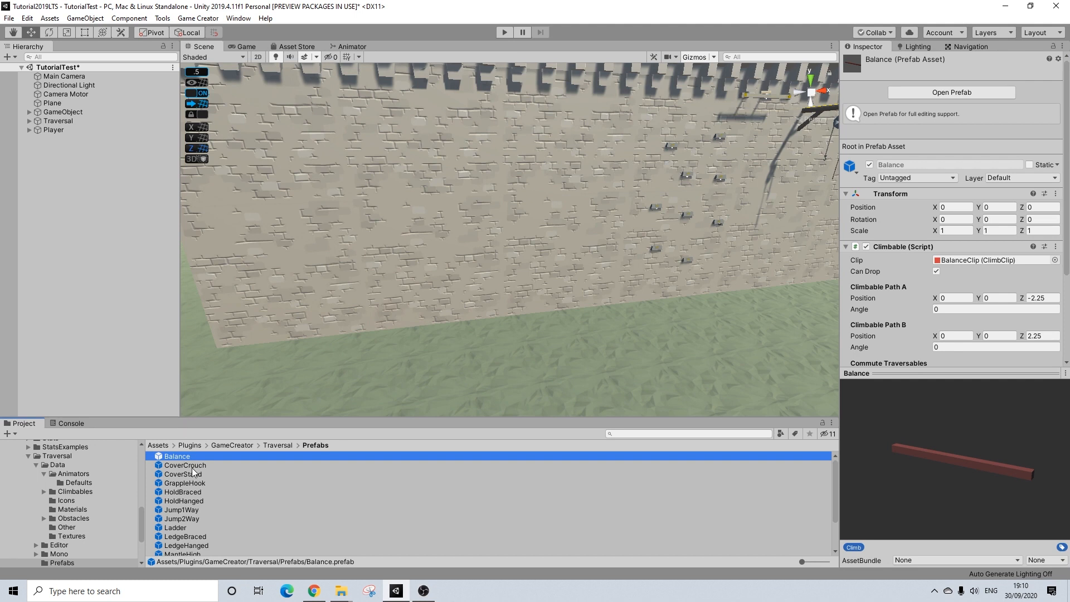
Place a HoldBraced prefab low on the bare stretch of castle wall at about X -14.74, Y 2, Z 9.5.
{"action": "left_click_drag", "start_coordinate": [192, 464], "coordinate": [476, 426]}
{"action": "mouse_move", "coordinate": [192, 484]}
{"action": "left_mouse_down"}
{"action": "mouse_move", "coordinate": [609, 361]}
{"action": "mouse_move", "coordinate": [532, 394]}
{"action": "mouse_move", "coordinate": [499, 424]}
{"action": "mouse_move", "coordinate": [198, 476]}
{"action": "left_mouse_up"}
{"action": "right_click_drag", "start_coordinate": [529, 304], "coordinate": [429, 98]}
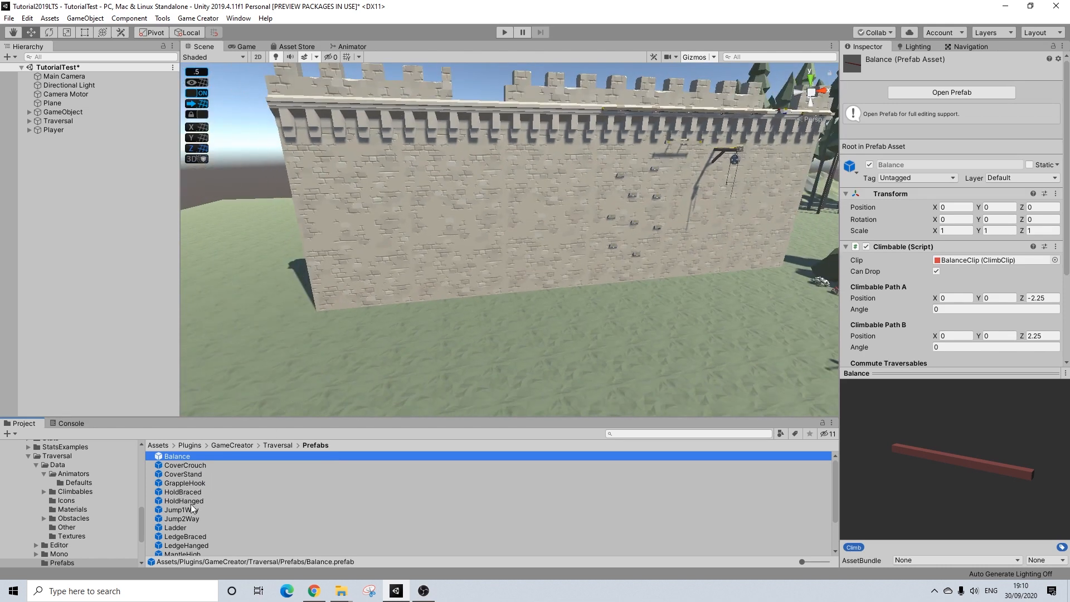
{"action": "left_click_drag", "start_coordinate": [187, 494], "coordinate": [463, 252]}
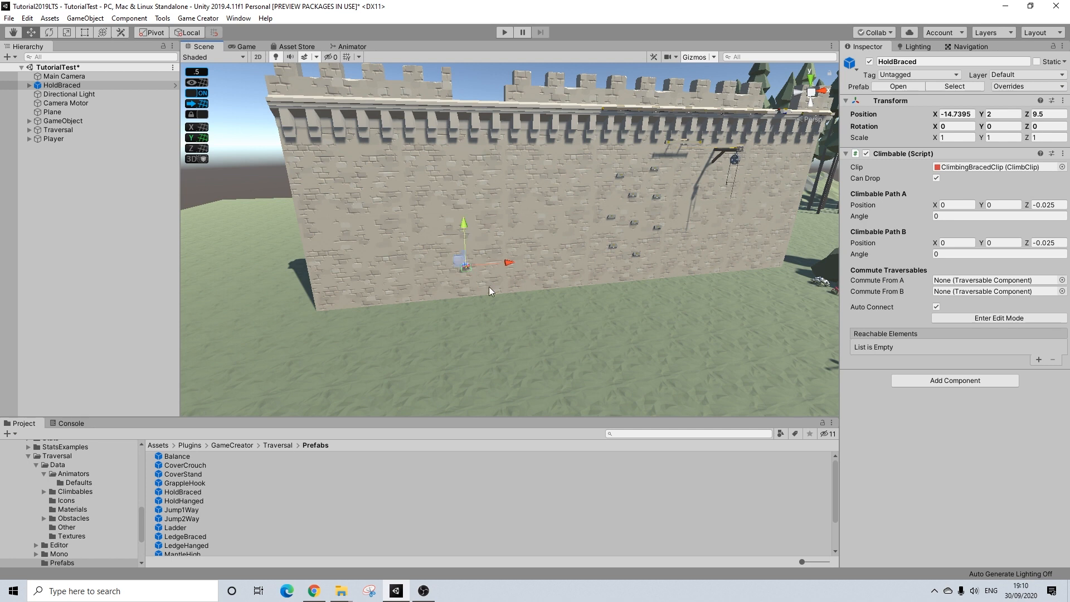
{"action": "key", "text": "f"}
{"action": "scroll", "coordinate": [481, 239], "scroll_direction": "down", "scroll_amount": 8}
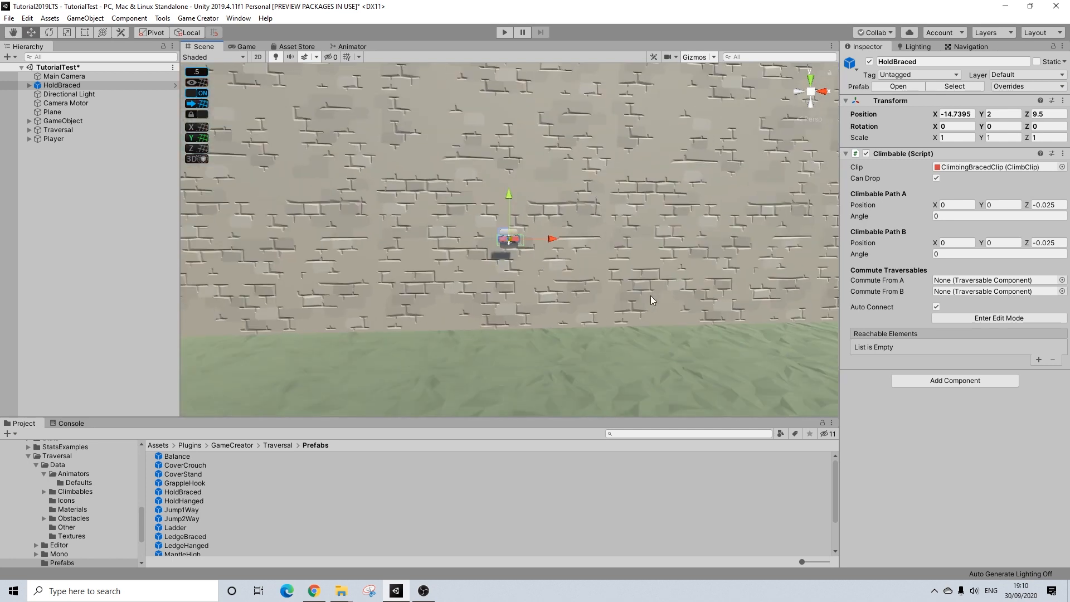
{"action": "middle_click_drag", "start_coordinate": [650, 295], "coordinate": [535, 289]}
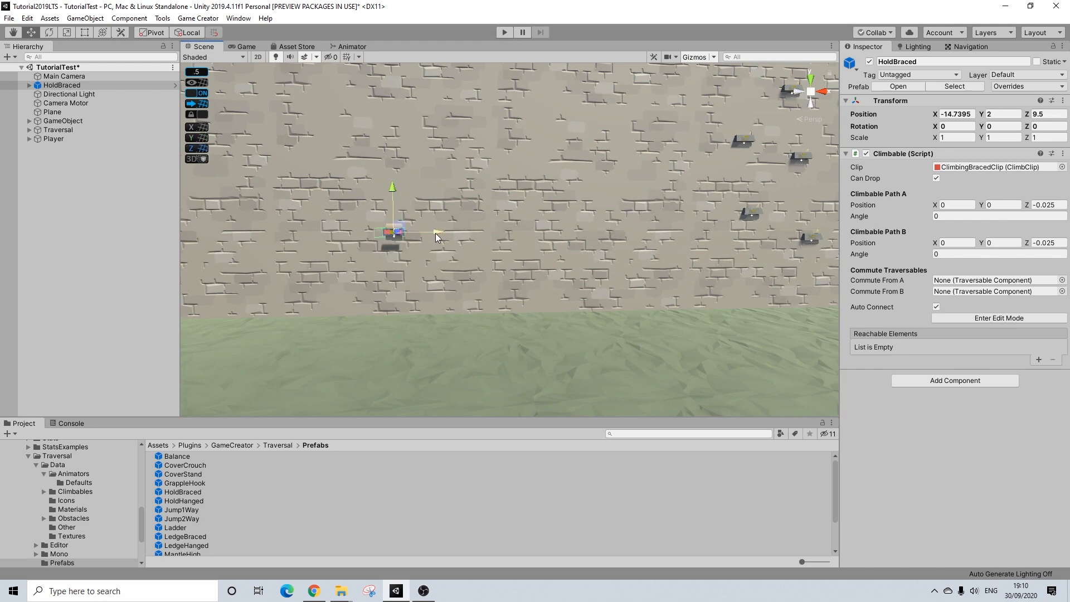
{"action": "scroll", "coordinate": [417, 273], "scroll_direction": "down", "scroll_amount": 5}
{"action": "middle_click_drag", "start_coordinate": [416, 273], "coordinate": [463, 303]}
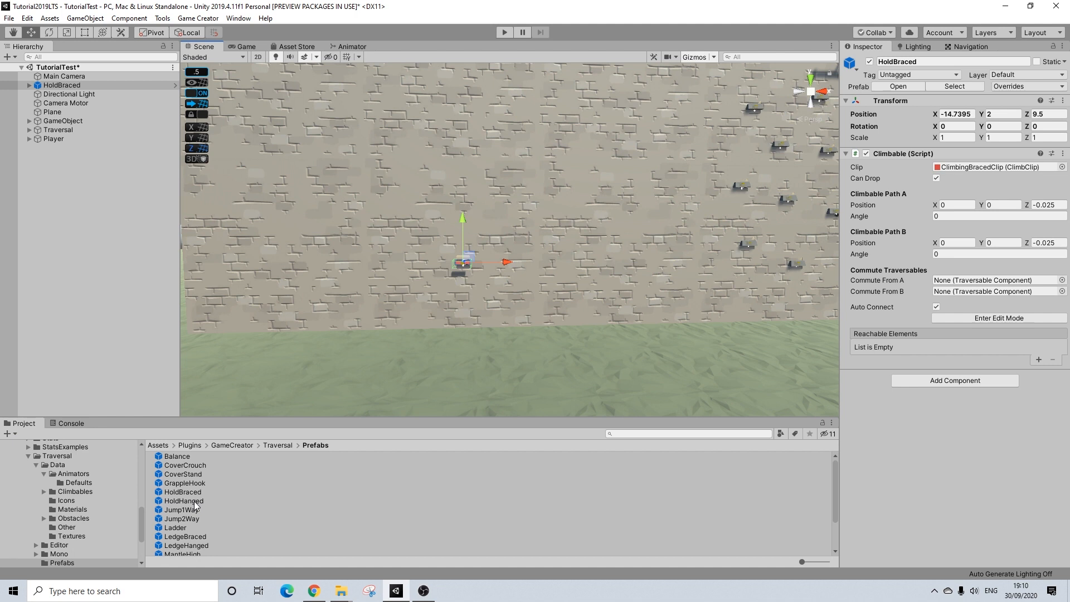
Try a Ladder prefab against the wall beside the HoldBraced, and delete it from the scene.
{"action": "scroll", "coordinate": [552, 312], "scroll_direction": "down", "scroll_amount": 4}
{"action": "right_click_drag", "start_coordinate": [553, 312], "coordinate": [505, 309]}
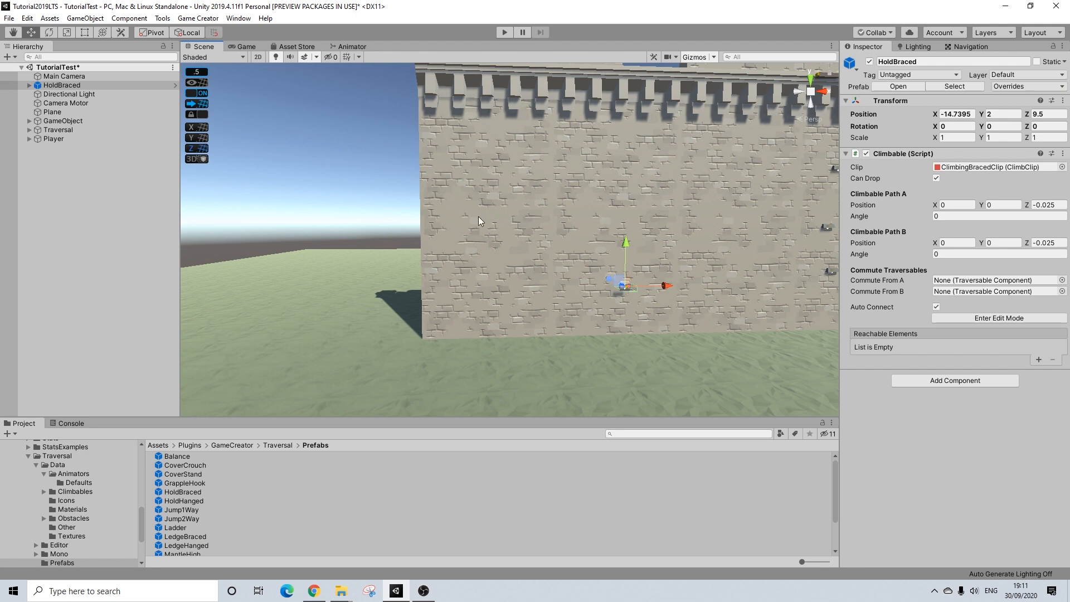
{"action": "scroll", "coordinate": [479, 218], "scroll_direction": "down", "scroll_amount": 3}
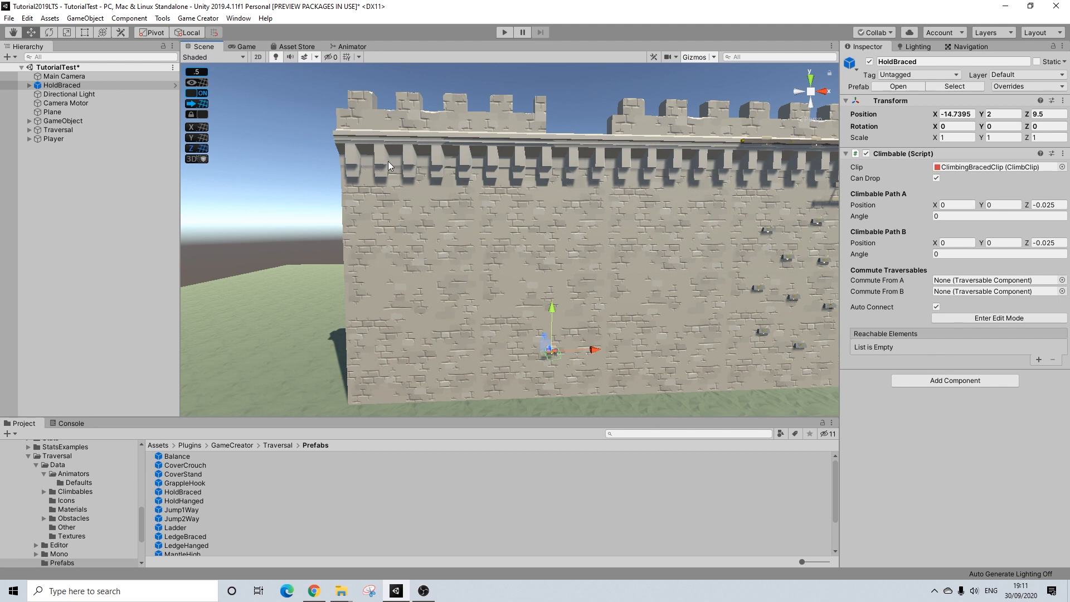
{"action": "middle_click_drag", "start_coordinate": [610, 312], "coordinate": [570, 286]}
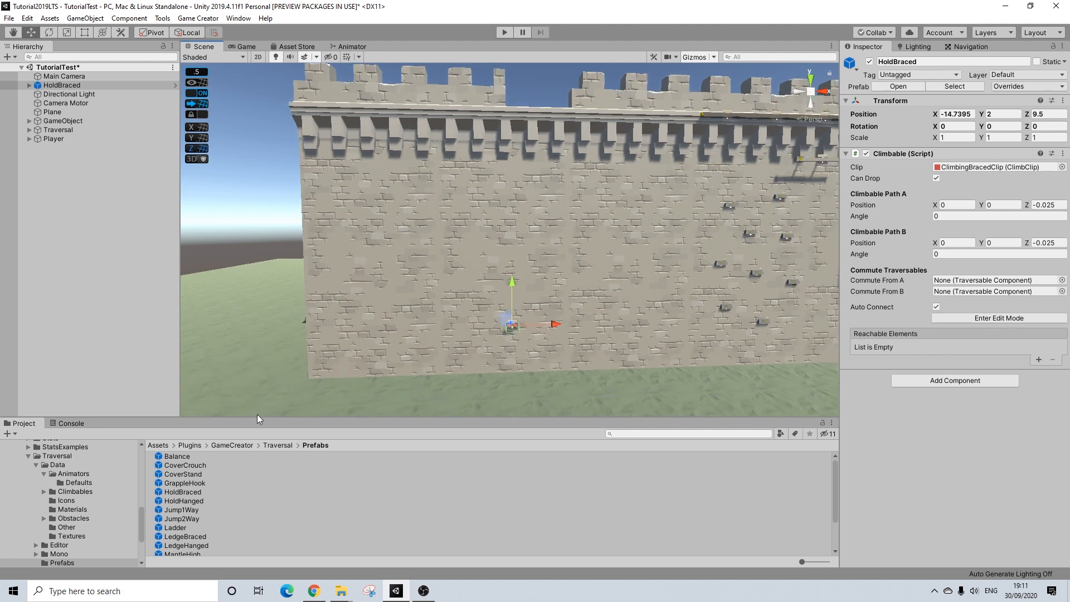
{"action": "scroll", "coordinate": [200, 533], "scroll_direction": "down", "scroll_amount": 3}
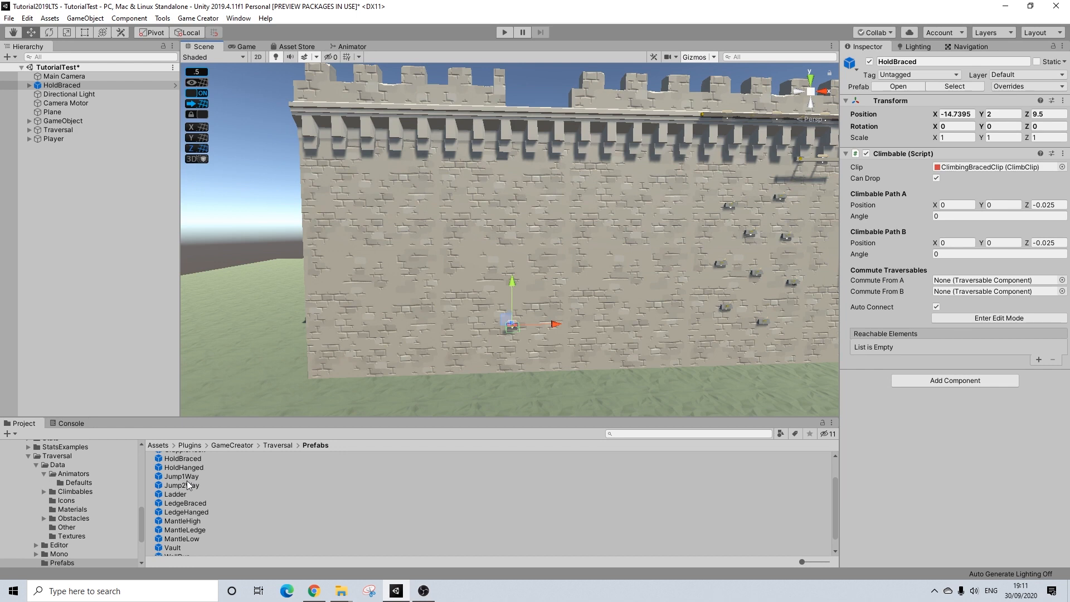
{"action": "left_click_drag", "start_coordinate": [178, 495], "coordinate": [449, 356]}
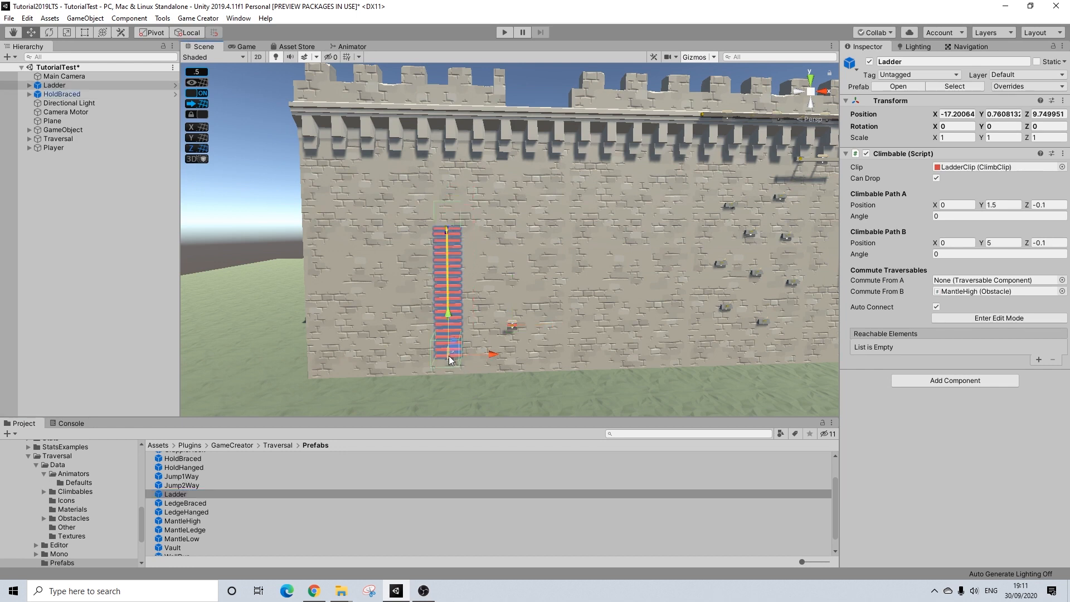
{"action": "left_click", "coordinate": [61, 94]}
{"action": "left_click", "coordinate": [63, 87]}
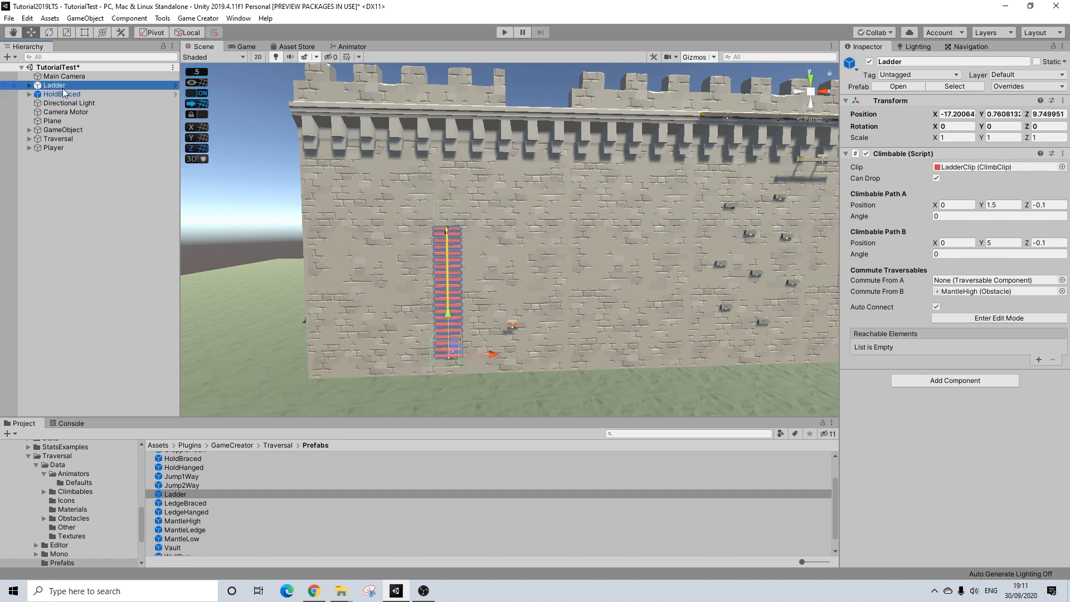
{"action": "key", "text": "Delete"}
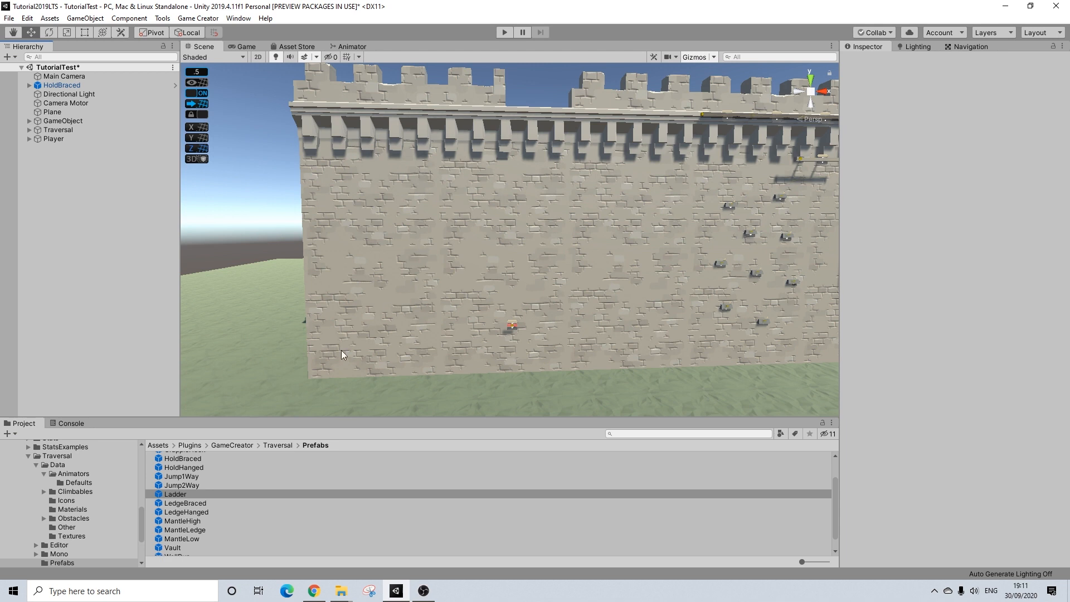
Place a LedgeBraced prefab on the wall just above the HoldBraced at about X -14.97, Y 2.85, Z 9.5.
{"action": "left_click_drag", "start_coordinate": [185, 503], "coordinate": [429, 389]}
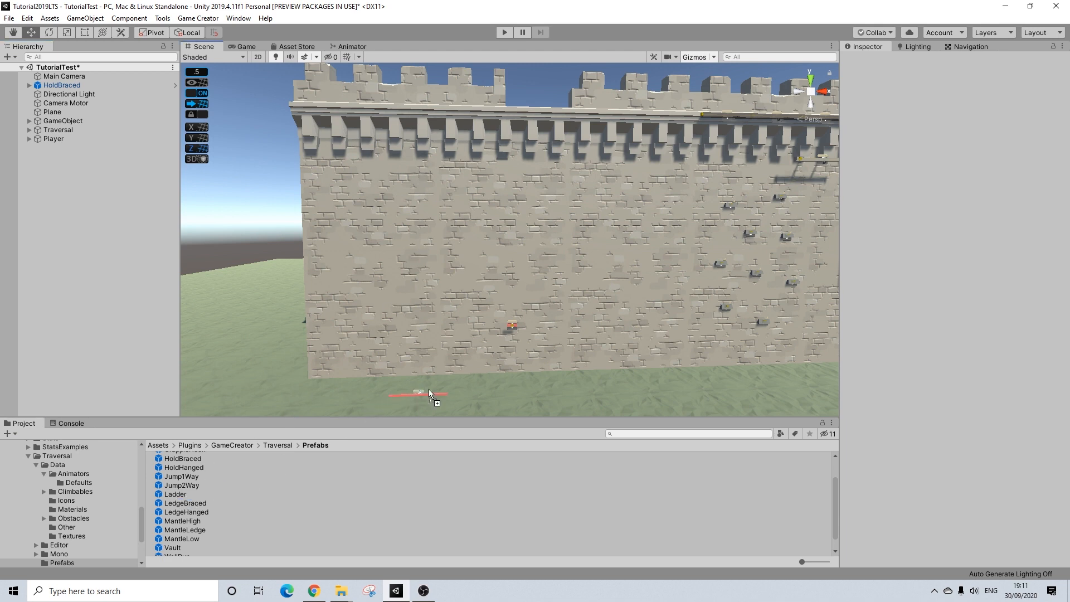
{"action": "left_click_drag", "start_coordinate": [504, 312], "coordinate": [493, 306]}
{"action": "left_click_drag", "start_coordinate": [474, 333], "coordinate": [358, 432]}
{"action": "left_click_drag", "start_coordinate": [185, 503], "coordinate": [506, 306]}
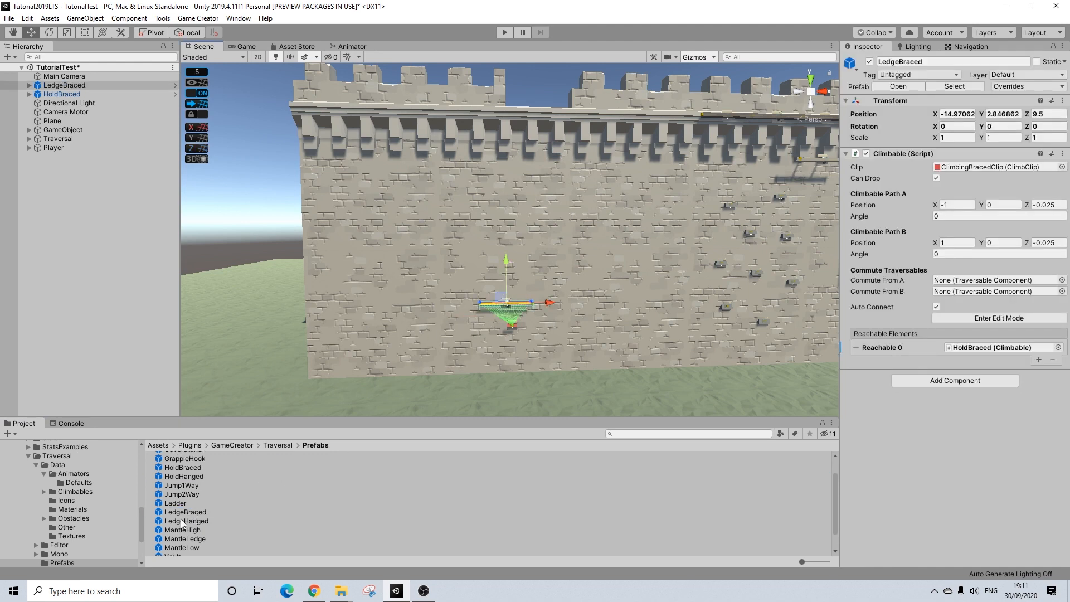
Place a LedgeHanged prefab along the wall's upper cornice at about X -17.73, Y 10.02, and move it outward to Z 9.
{"action": "left_click_drag", "start_coordinate": [184, 521], "coordinate": [440, 104]}
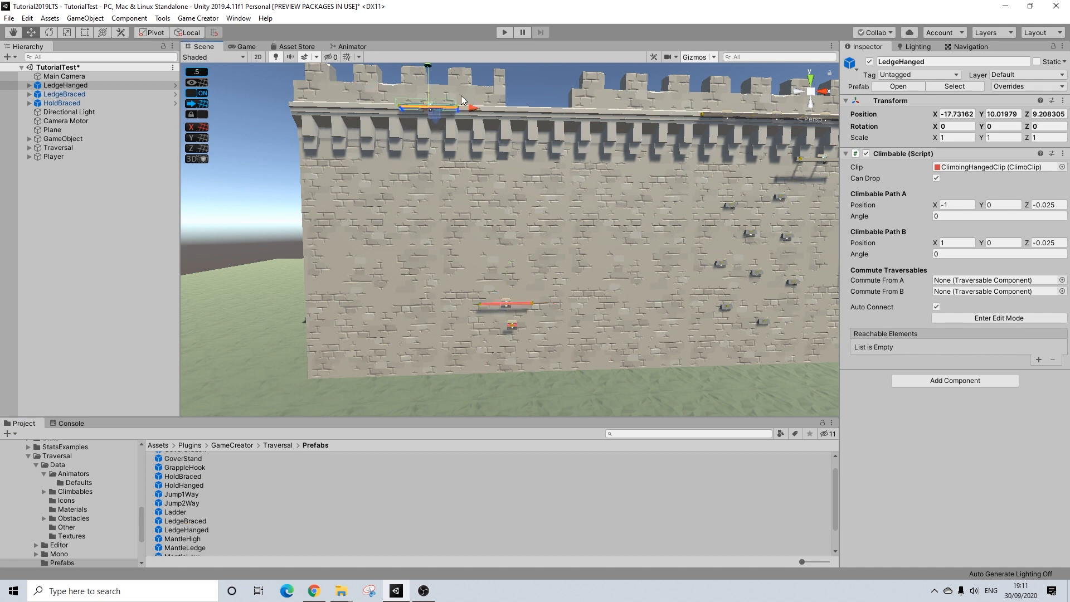
{"action": "left_click_drag", "start_coordinate": [465, 101], "coordinate": [318, 262], "text": "alt"}
{"action": "left_click_drag", "start_coordinate": [461, 74], "coordinate": [462, 78]}
{"action": "left_click_drag", "start_coordinate": [413, 208], "coordinate": [582, 217], "text": "alt"}
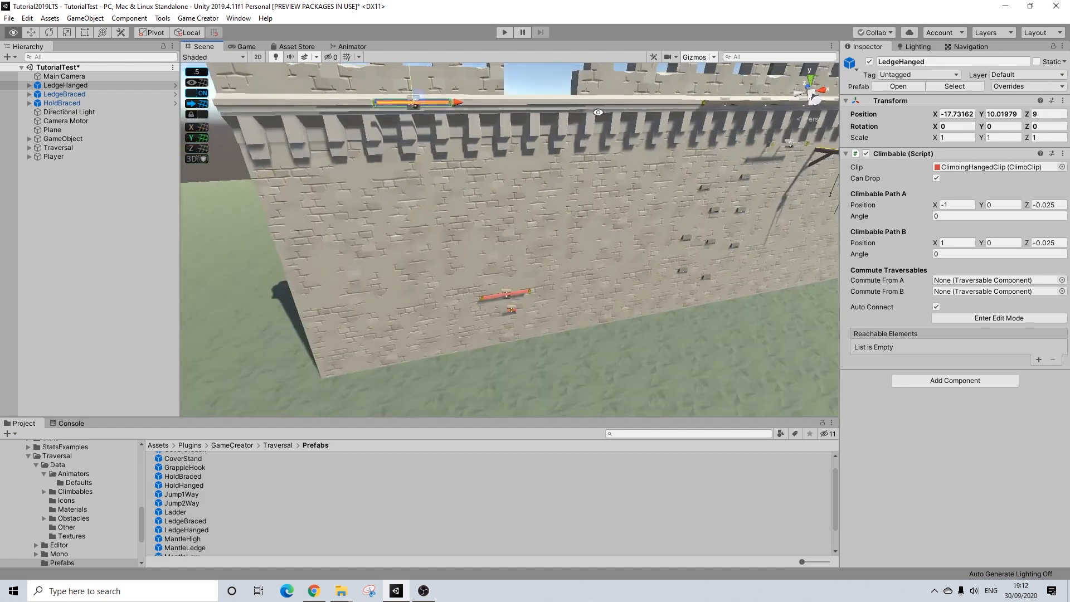
{"action": "scroll", "coordinate": [469, 300], "scroll_direction": "up", "scroll_amount": 3}
{"action": "left_click_drag", "start_coordinate": [526, 357], "coordinate": [475, 318], "text": "alt"}
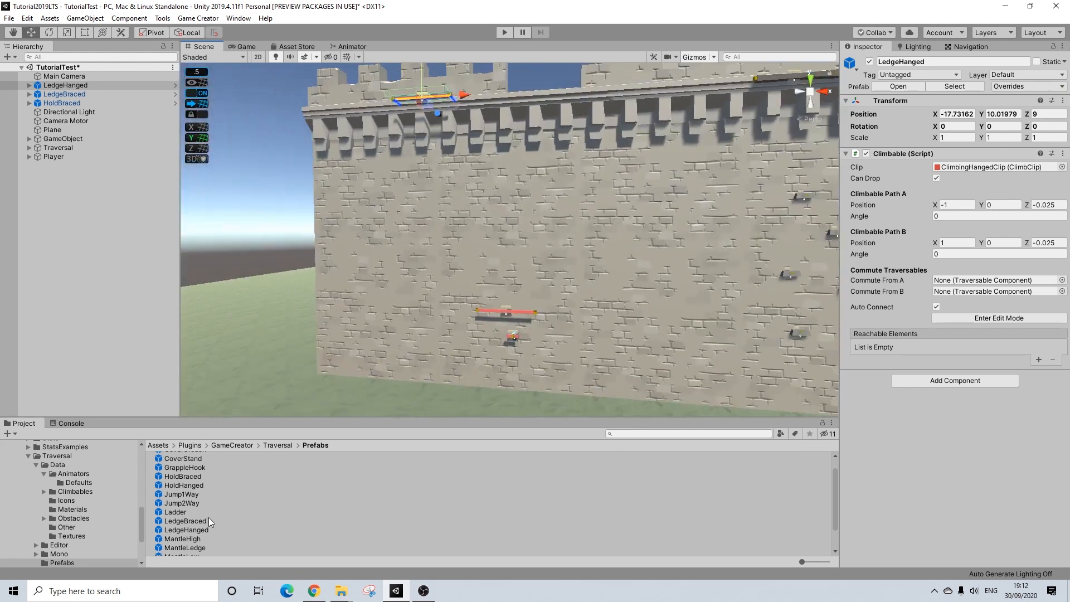
{"action": "scroll", "coordinate": [208, 517], "scroll_direction": "down", "scroll_amount": 3}
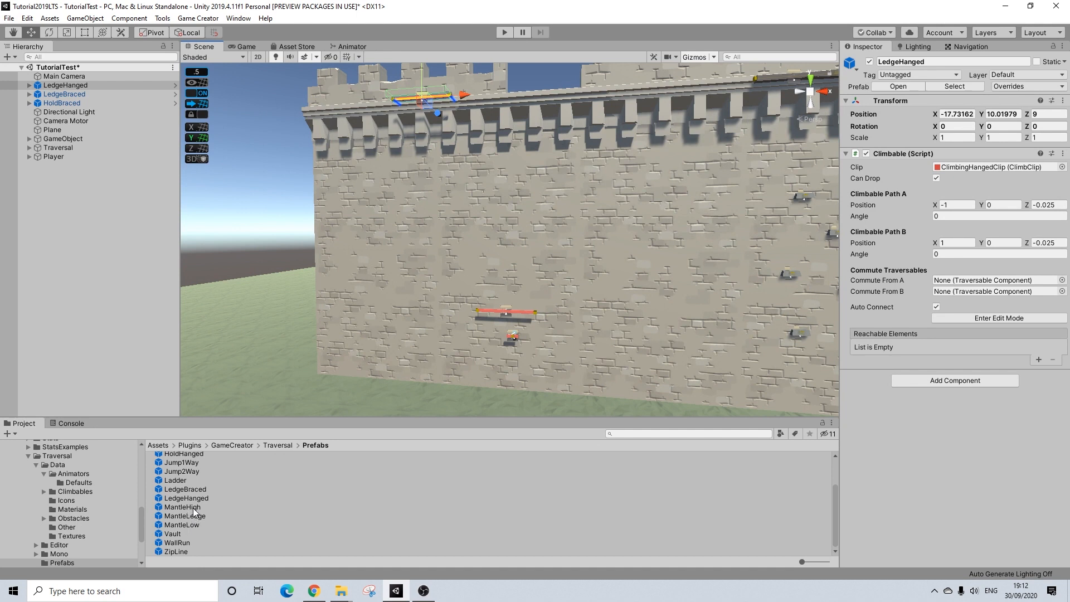
Place a MantleLedge prefab on the cornice at the gap in the battlements, at about X -13.95, Y 10, Z 9.
{"action": "left_click_drag", "start_coordinate": [188, 518], "coordinate": [536, 91]}
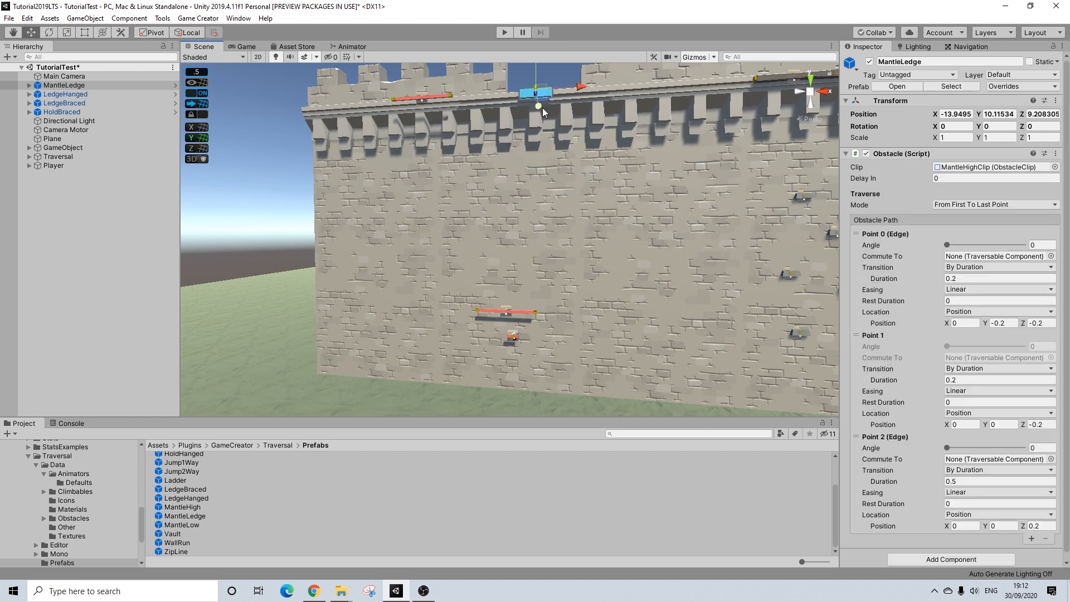
{"action": "key", "text": "f"}
{"action": "left_click_drag", "start_coordinate": [610, 120], "coordinate": [552, 191], "text": "alt"}
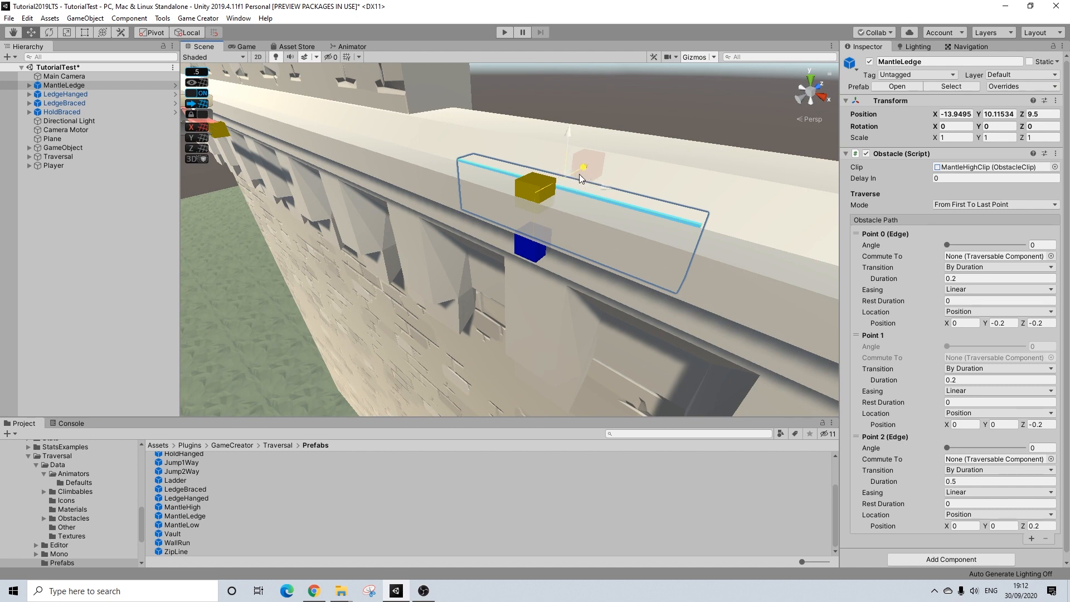
{"action": "left_click_drag", "start_coordinate": [584, 169], "coordinate": [775, 323]}
{"action": "scroll", "coordinate": [534, 164], "scroll_direction": "down", "scroll_amount": 5}
{"action": "scroll", "coordinate": [473, 260], "scroll_direction": "down", "scroll_amount": 4}
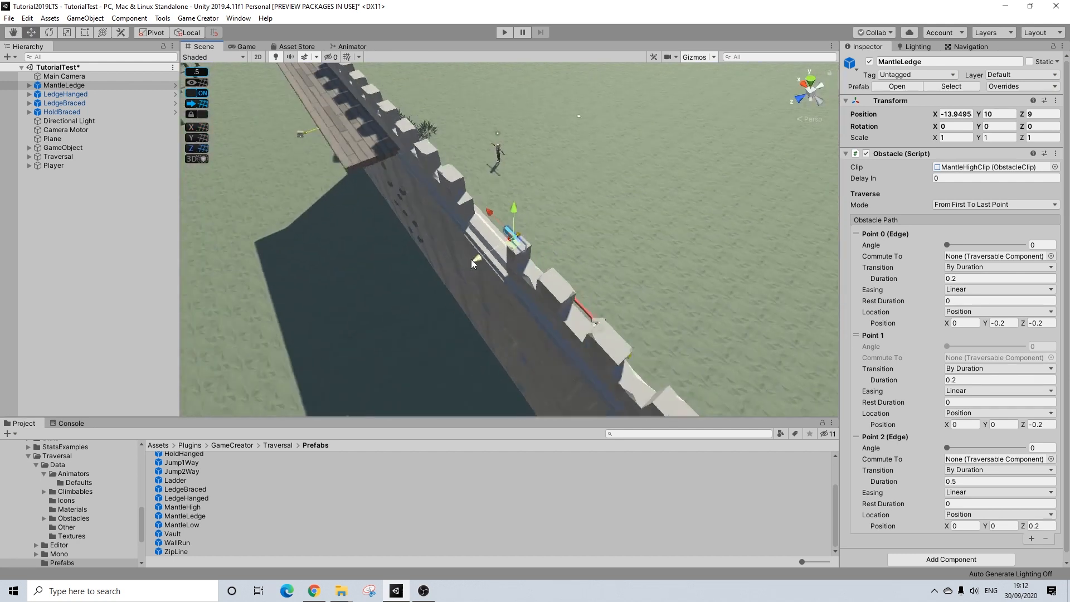
Duplicate the wooden floor piece SM_Bld_Castle_Floor_Wood_03 (2) three times to extend the walkway behind the battlements out to X -20.
{"action": "left_click_drag", "start_coordinate": [471, 260], "coordinate": [623, 246], "text": "alt"}
{"action": "middle_click_drag", "start_coordinate": [618, 268], "coordinate": [389, 142]}
{"action": "left_click", "coordinate": [386, 166]}
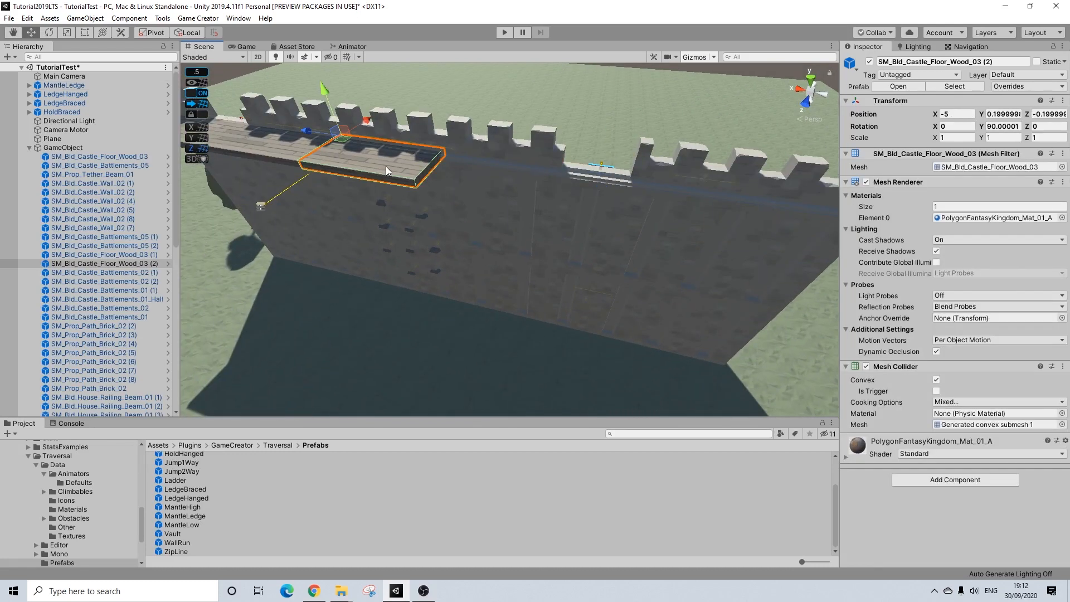
{"action": "key", "text": "ctrl+d"}
{"action": "left_click_drag", "start_coordinate": [309, 131], "coordinate": [379, 206]}
{"action": "key", "text": "ctrl+d"}
{"action": "key", "text": "ctrl+d"}
{"action": "scroll", "coordinate": [379, 207], "scroll_direction": "down", "scroll_amount": 4}
{"action": "middle_click_drag", "start_coordinate": [379, 206], "coordinate": [506, 187]}
{"action": "scroll", "coordinate": [509, 234], "scroll_direction": "up", "scroll_amount": 5}
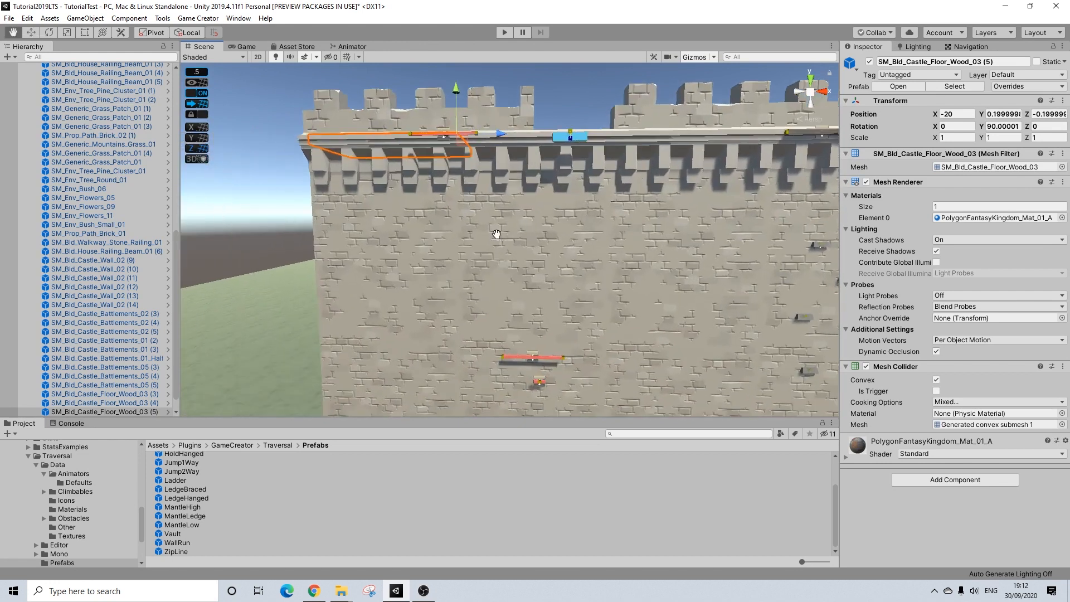
Try a WallRun prefab on the wall at about X -11.73, Y 3.8, Z 9.75, and delete it from the scene.
{"action": "middle_click_drag", "start_coordinate": [496, 234], "coordinate": [542, 226]}
{"action": "scroll", "coordinate": [111, 382], "scroll_direction": "down", "scroll_amount": 2}
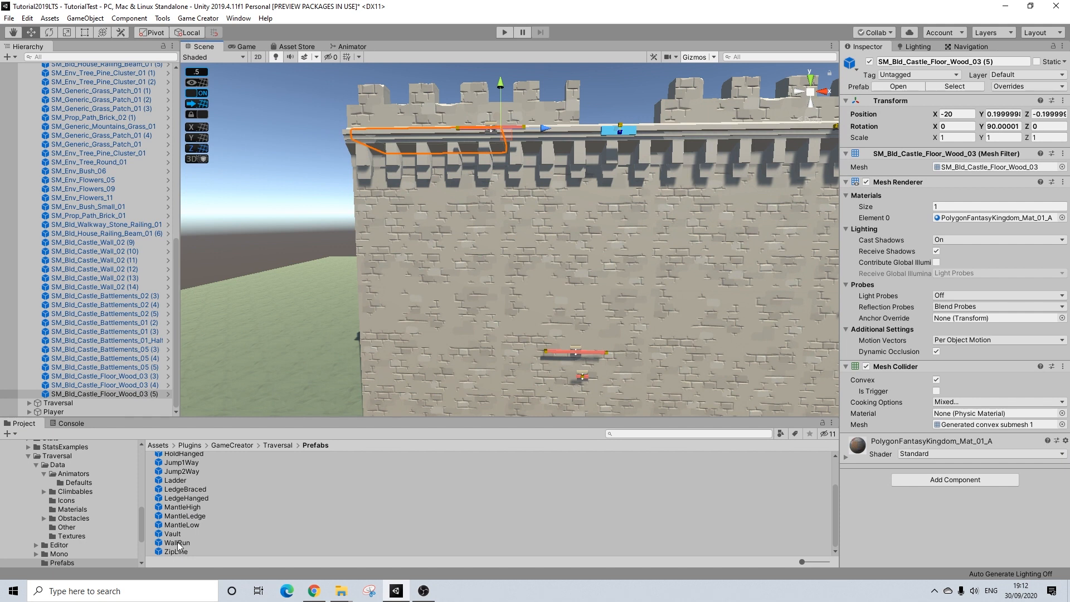
{"action": "left_click_drag", "start_coordinate": [179, 542], "coordinate": [663, 328]}
{"action": "key", "text": "f"}
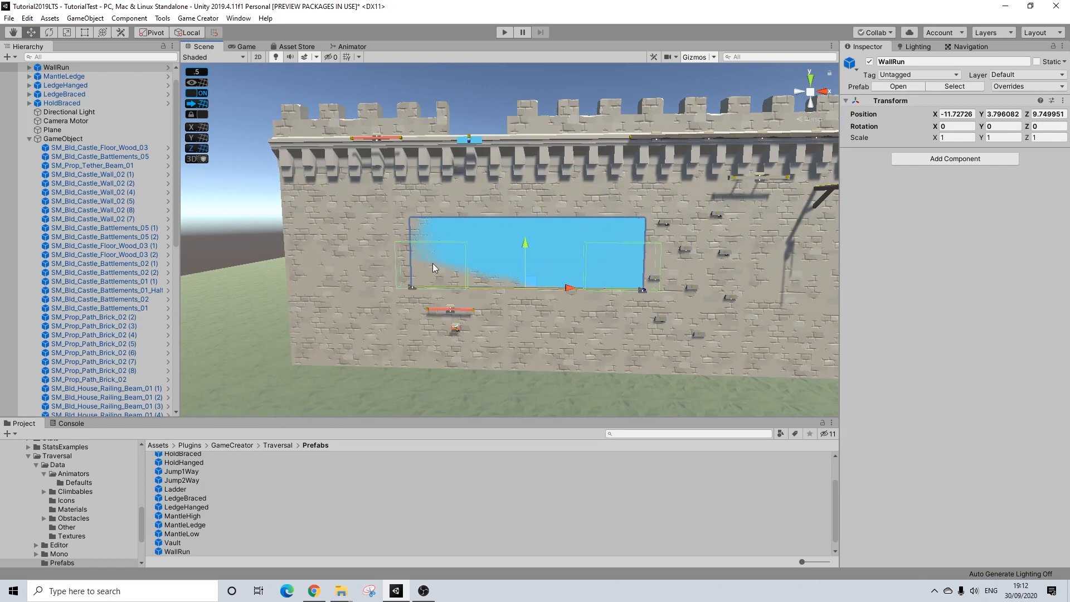
{"action": "key", "text": "Delete"}
{"action": "scroll", "coordinate": [184, 529], "scroll_direction": "down", "scroll_amount": 1}
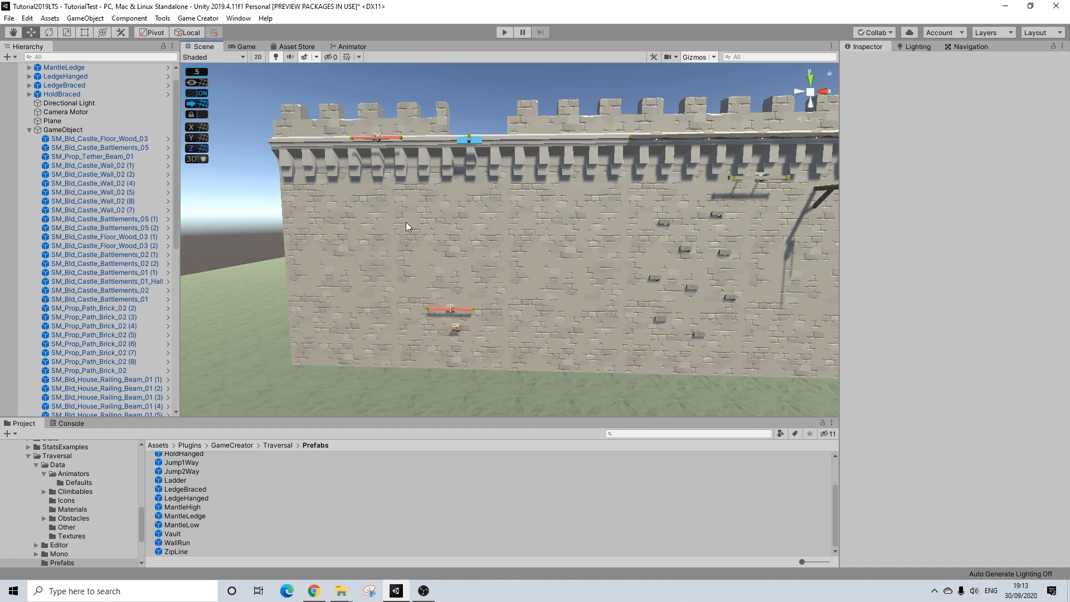
Place a WallRun prefab on the wall above the LedgeBraced at about X -14, Y 4.09, Z 9.5.
{"action": "middle_click_drag", "start_coordinate": [439, 256], "coordinate": [516, 256]}
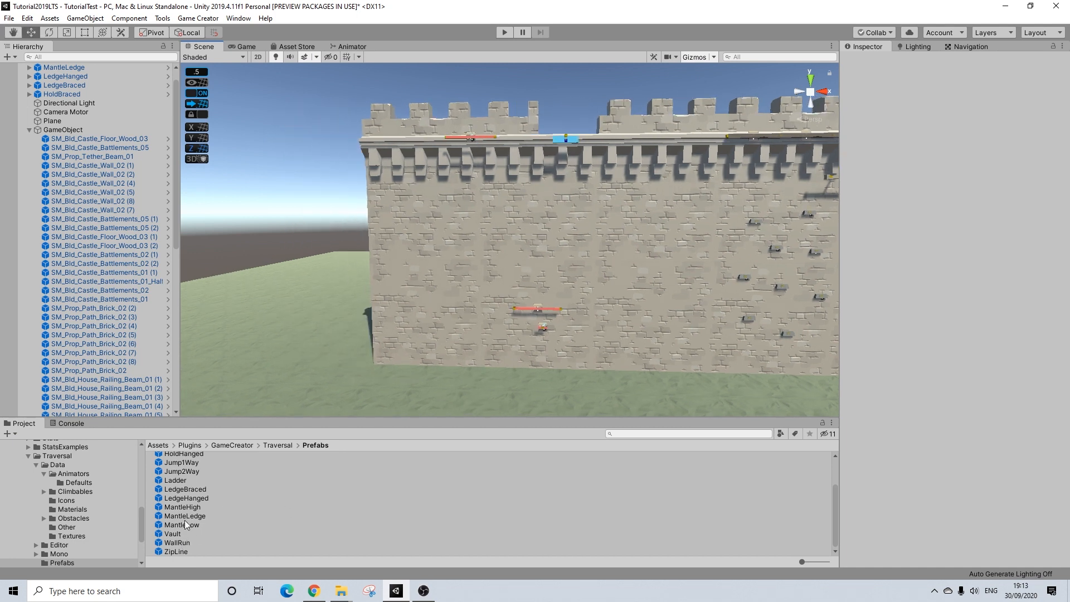
{"action": "left_click_drag", "start_coordinate": [177, 541], "coordinate": [602, 284]}
{"action": "left_click_drag", "start_coordinate": [476, 272], "coordinate": [557, 282]}
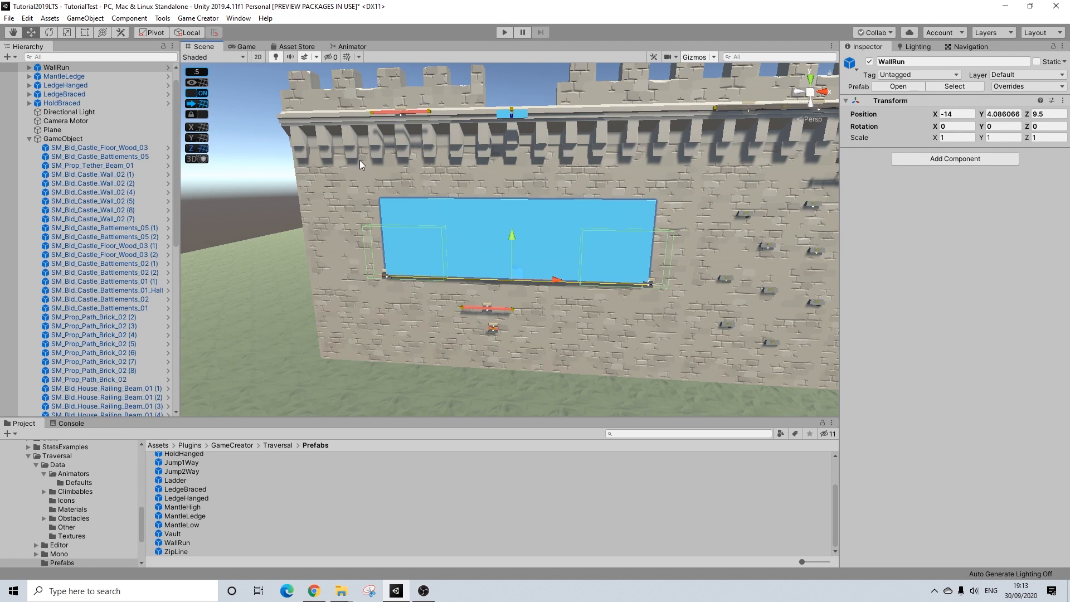
{"action": "middle_click_drag", "start_coordinate": [359, 159], "coordinate": [529, 187]}
{"action": "scroll", "coordinate": [645, 264], "scroll_direction": "down", "scroll_amount": 3}
{"action": "middle_click_drag", "start_coordinate": [669, 265], "coordinate": [517, 264]}
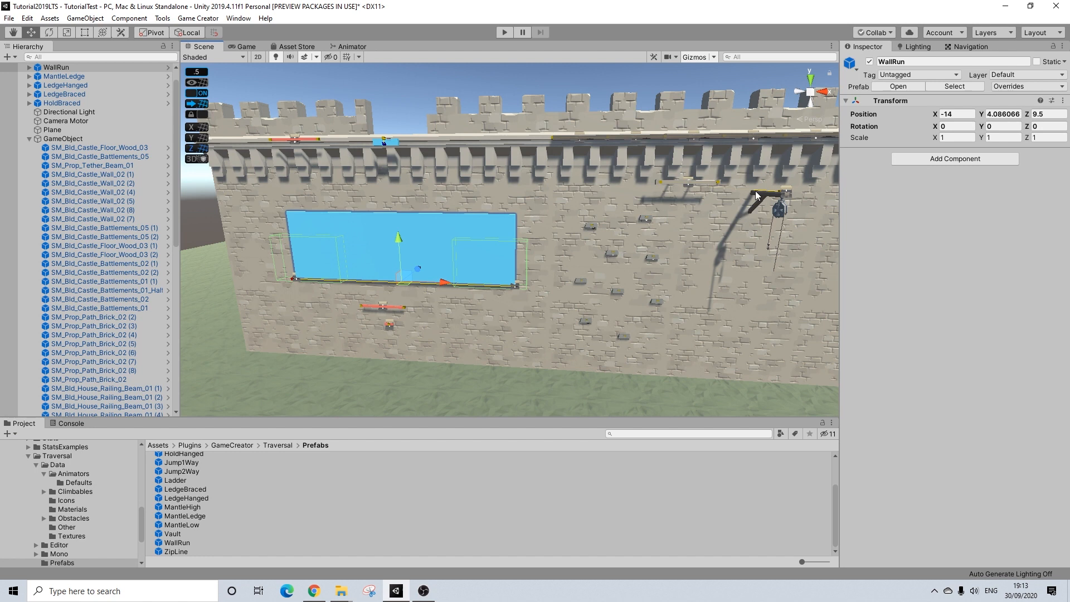
{"action": "middle_click_drag", "start_coordinate": [423, 249], "coordinate": [572, 282]}
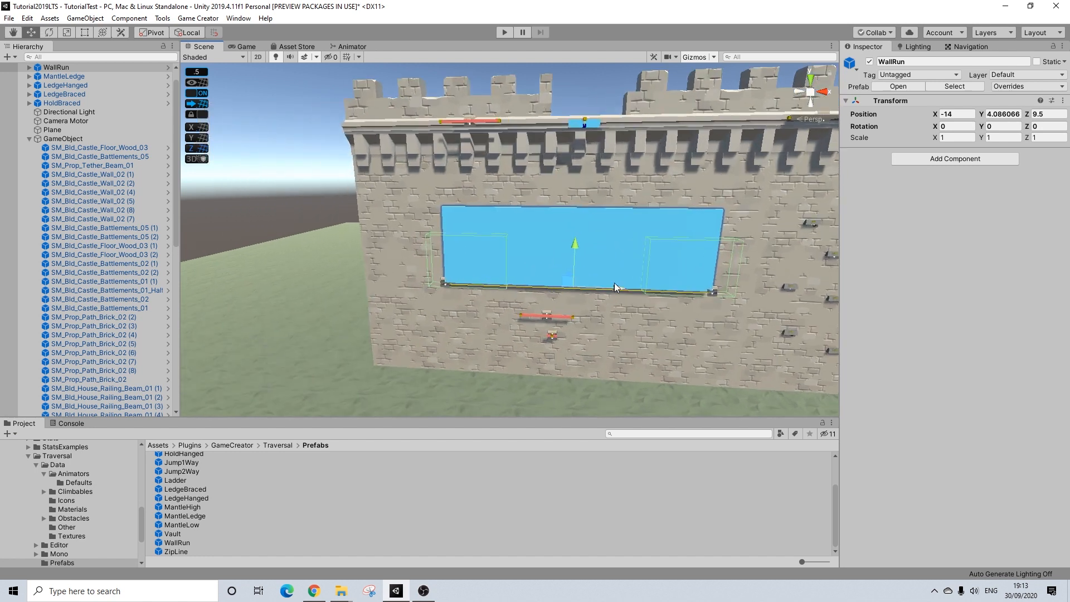
{"action": "left_click_drag", "start_coordinate": [593, 293], "coordinate": [575, 252], "text": "alt"}
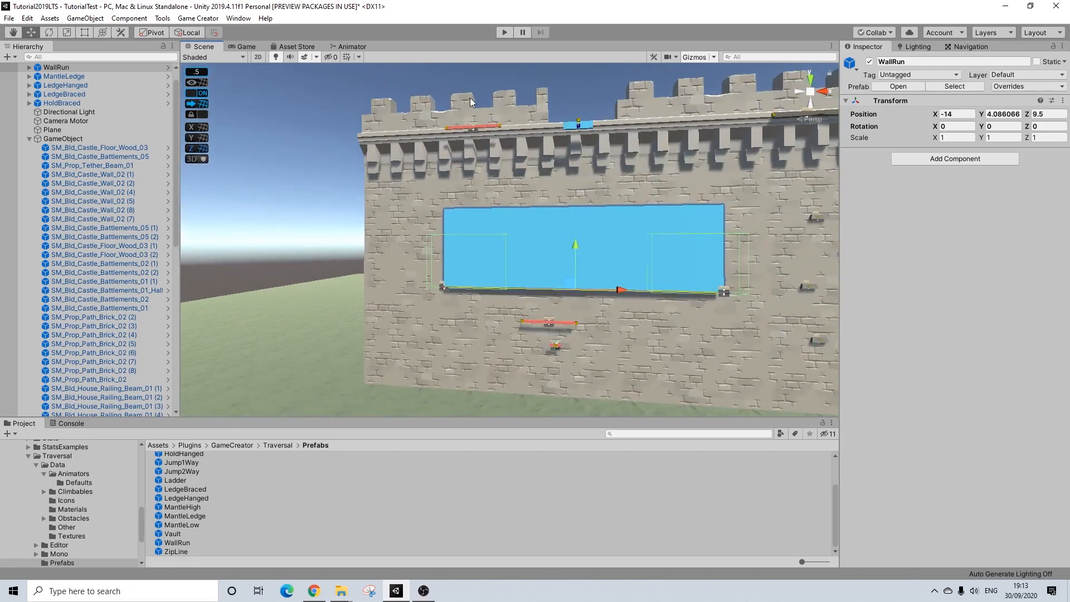
{"action": "middle_click_drag", "start_coordinate": [640, 340], "coordinate": [587, 302]}
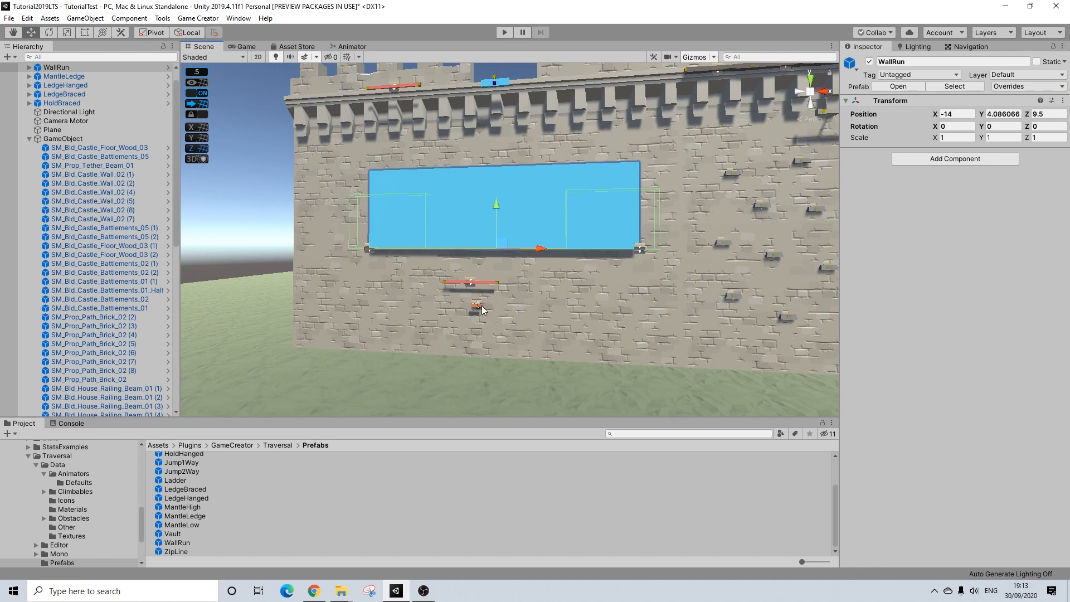
{"action": "middle_click_drag", "start_coordinate": [513, 263], "coordinate": [583, 301]}
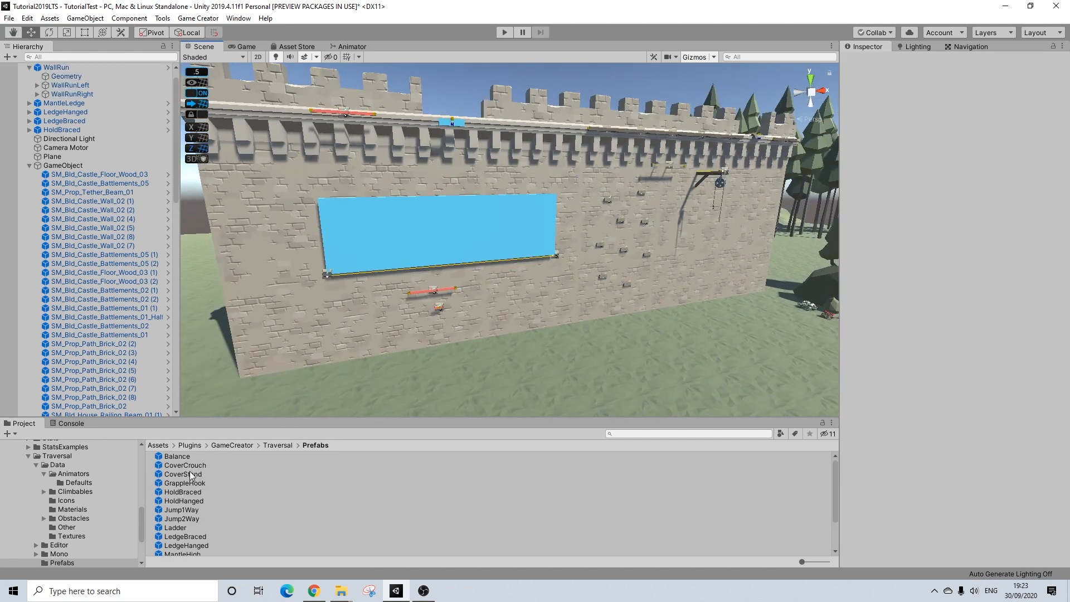
Place a CoverStand prefab at X -9.5, Y 4, Z 9.5, and shift the WallRun along the wall to meet its edge.
{"action": "left_click_drag", "start_coordinate": [187, 474], "coordinate": [591, 261]}
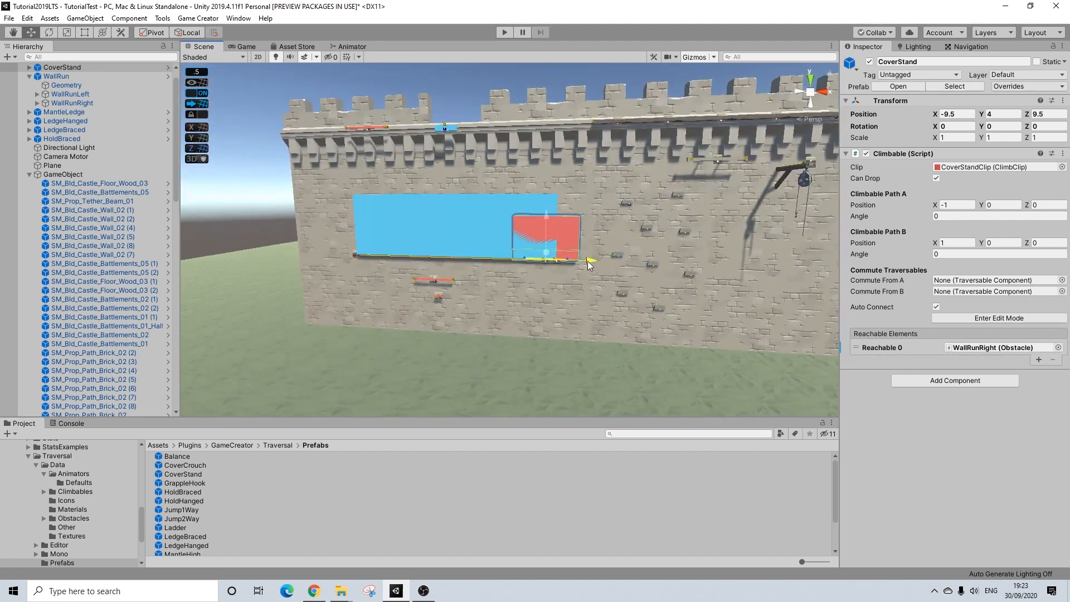
{"action": "left_click", "coordinate": [466, 234]}
{"action": "left_click_drag", "start_coordinate": [501, 260], "coordinate": [454, 260], "text": "ctrl"}
Move the LedgeBraced and HoldBraced together along the wall to beneath the CoverStand, with the HoldBraced at X -9.5.
{"action": "left_click_drag", "start_coordinate": [387, 277], "coordinate": [601, 284], "text": "alt"}
{"action": "left_click", "coordinate": [450, 285]}
{"action": "left_click", "coordinate": [443, 301]}
{"action": "left_click_drag", "start_coordinate": [476, 301], "coordinate": [600, 300]}
{"action": "middle_click_drag", "start_coordinate": [600, 300], "coordinate": [496, 282]}
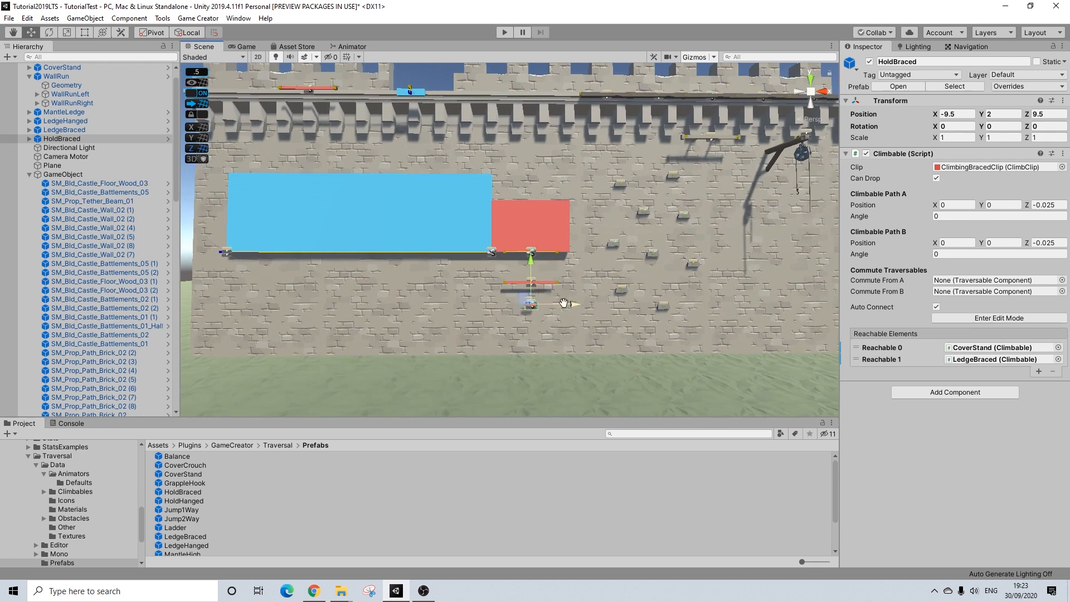
Set the grid snap value to 0.1 and lower the HoldBraced to Y 1.8.
{"action": "scroll", "coordinate": [496, 282], "scroll_direction": "up", "scroll_amount": 5}
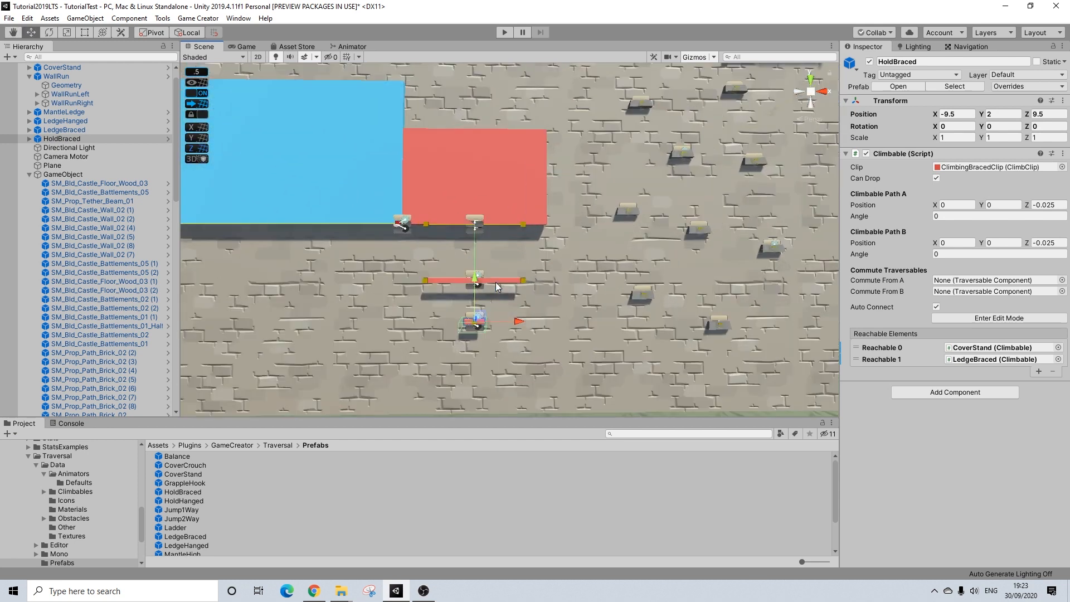
{"action": "left_click_drag", "start_coordinate": [475, 289], "coordinate": [476, 266]}
{"action": "left_click", "coordinate": [196, 71]}
{"action": "left_click", "coordinate": [318, 74]}
{"action": "type", "text": "0.1"}
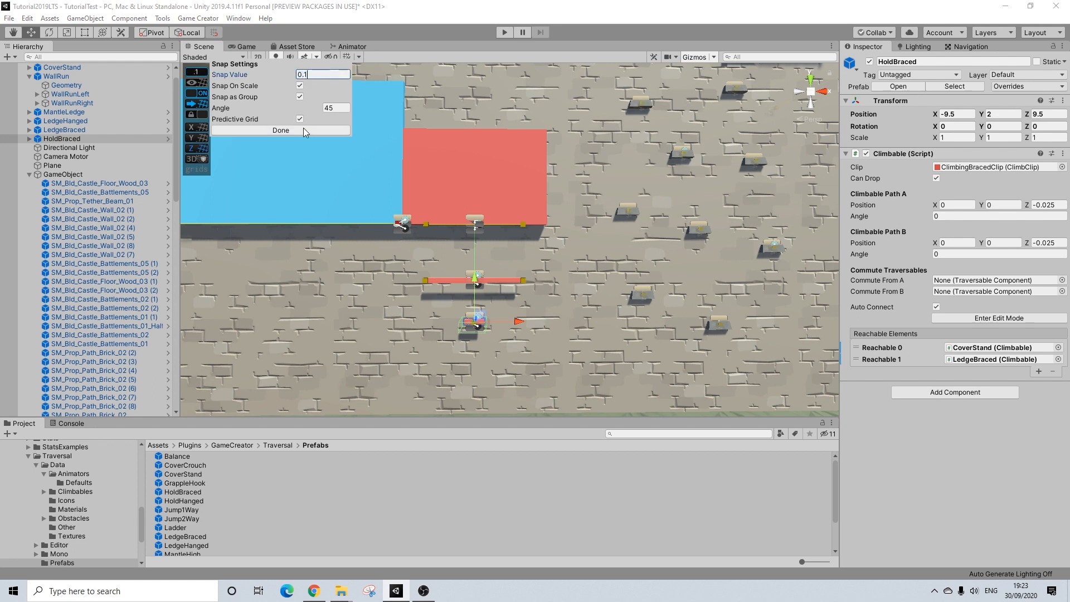
{"action": "left_click", "coordinate": [303, 130]}
{"action": "mouse_move", "coordinate": [475, 270]}
{"action": "left_mouse_down"}
{"action": "mouse_move", "coordinate": [478, 301]}
{"action": "mouse_move", "coordinate": [483, 266]}
{"action": "left_mouse_up"}
Duplicate the HoldBraced and place the copy near the wall's corner, beside the far end of the WallRun at X -21.7.
{"action": "scroll", "coordinate": [534, 342], "scroll_direction": "down", "scroll_amount": 2}
{"action": "left_click_drag", "start_coordinate": [424, 321], "coordinate": [516, 321], "text": "alt"}
{"action": "scroll", "coordinate": [516, 321], "scroll_direction": "down", "scroll_amount": 2}
{"action": "middle_click_drag", "start_coordinate": [516, 321], "coordinate": [528, 322]}
{"action": "middle_click_drag", "start_coordinate": [410, 291], "coordinate": [573, 340]}
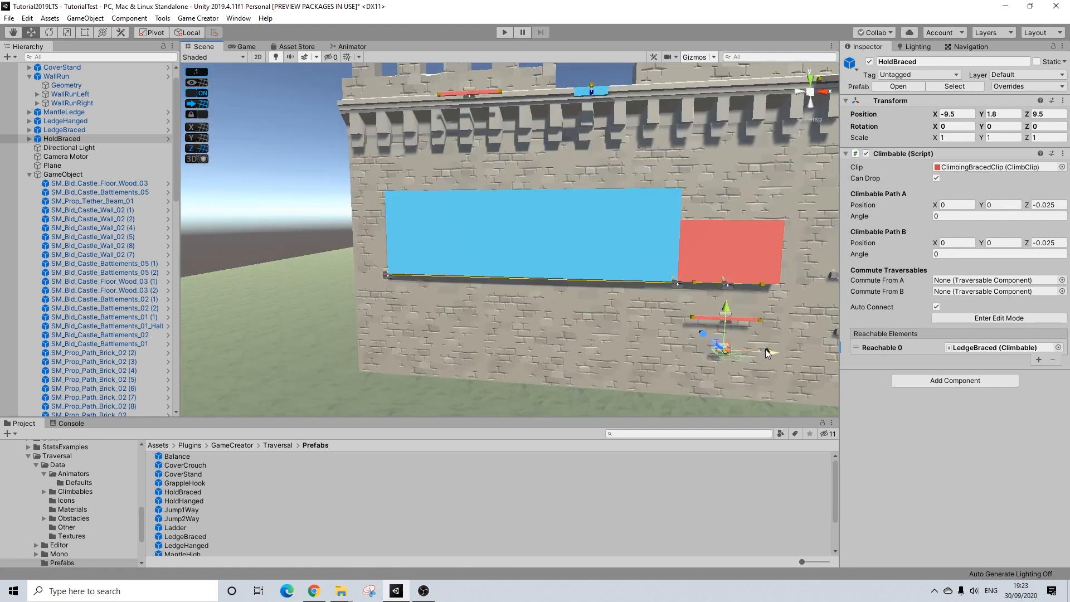
{"action": "key", "text": "ctrl+d"}
{"action": "left_click_drag", "start_coordinate": [765, 349], "coordinate": [381, 222]}
{"action": "middle_click_drag", "start_coordinate": [404, 244], "coordinate": [505, 246]}
Stack two more HoldBraced copies above the corner one, with the topmost at X -21.7, Y 7.54.
{"action": "scroll", "coordinate": [467, 251], "scroll_direction": "up", "scroll_amount": 3}
{"action": "key", "text": "ctrl+d"}
{"action": "left_click_drag", "start_coordinate": [447, 223], "coordinate": [450, 122]}
{"action": "key", "text": "ctrl+d"}
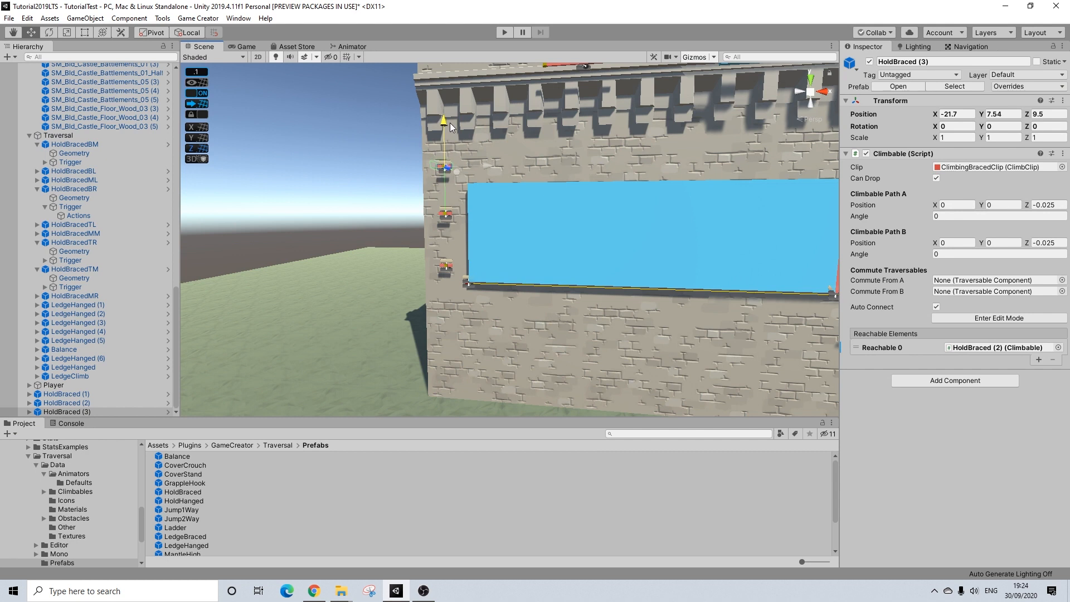
Duplicate the topmost HoldBraced and place the copy above the WallRun's corner end at X -20.4, Y 7.9.
{"action": "middle_click_drag", "start_coordinate": [509, 175], "coordinate": [501, 229]}
{"action": "left_click_drag", "start_coordinate": [452, 232], "coordinate": [536, 240], "text": "alt"}
{"action": "key", "text": "ctrl+d"}
{"action": "left_click_drag", "start_coordinate": [488, 199], "coordinate": [488, 183]}
{"action": "left_click_drag", "start_coordinate": [582, 242], "coordinate": [473, 244], "text": "alt"}
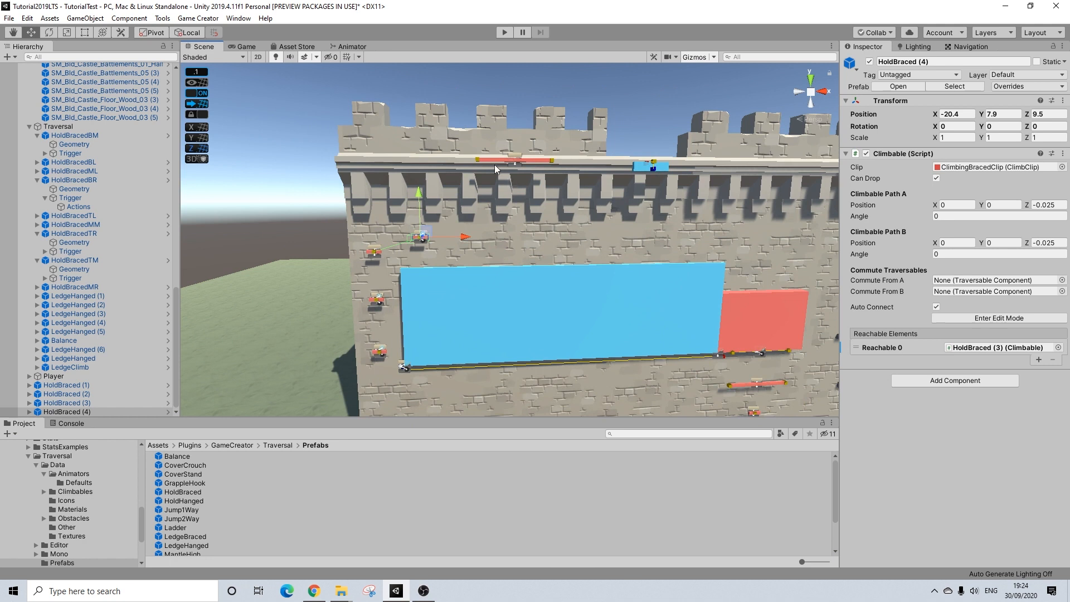
Duplicate the cornice LedgeHanged and lower the copy to Y 8.5, between the last HoldBraced and the cornice.
{"action": "middle_click_drag", "start_coordinate": [616, 332], "coordinate": [527, 216]}
{"action": "middle_click_drag", "start_coordinate": [340, 152], "coordinate": [438, 192]}
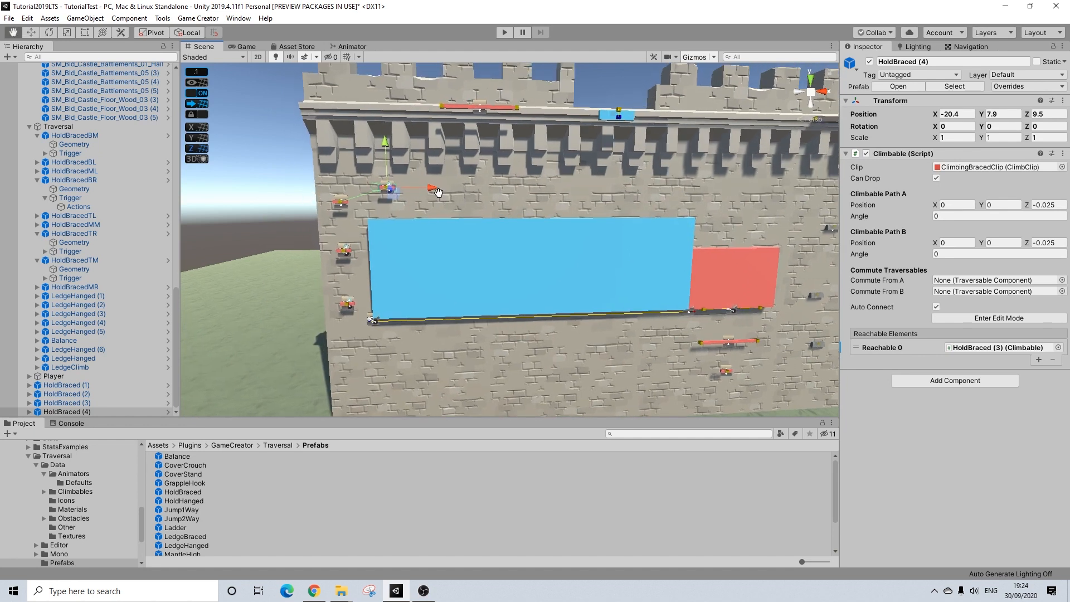
{"action": "left_click", "coordinate": [456, 106]}
{"action": "middle_click_drag", "start_coordinate": [297, 149], "coordinate": [300, 179]}
{"action": "left_click", "coordinate": [65, 67]}
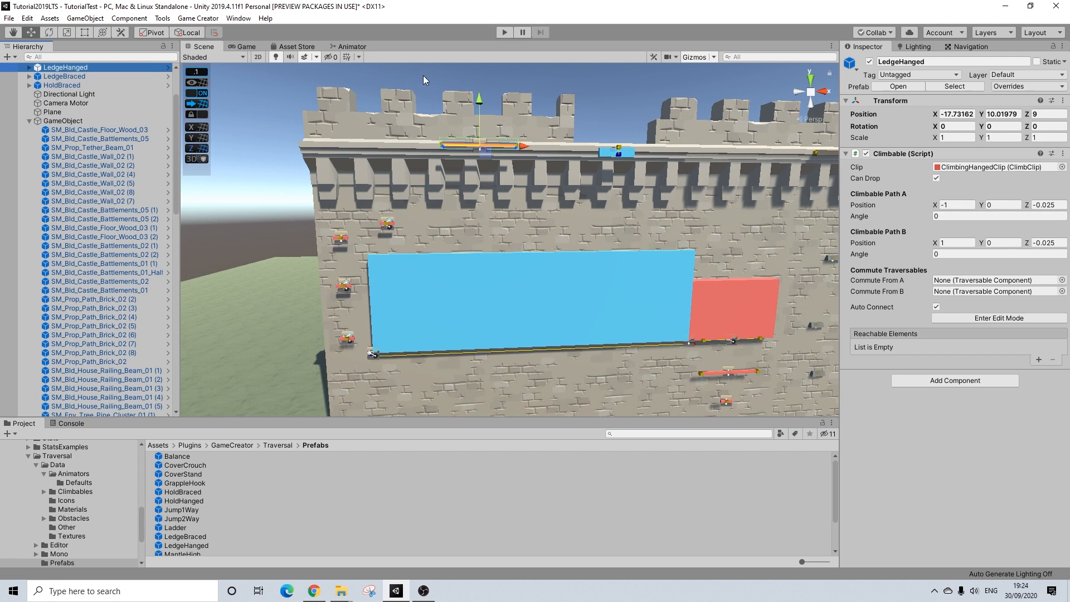
{"action": "key", "text": "ctrl+d"}
{"action": "left_click_drag", "start_coordinate": [479, 98], "coordinate": [476, 156]}
{"action": "middle_click_drag", "start_coordinate": [442, 215], "coordinate": [452, 216]}
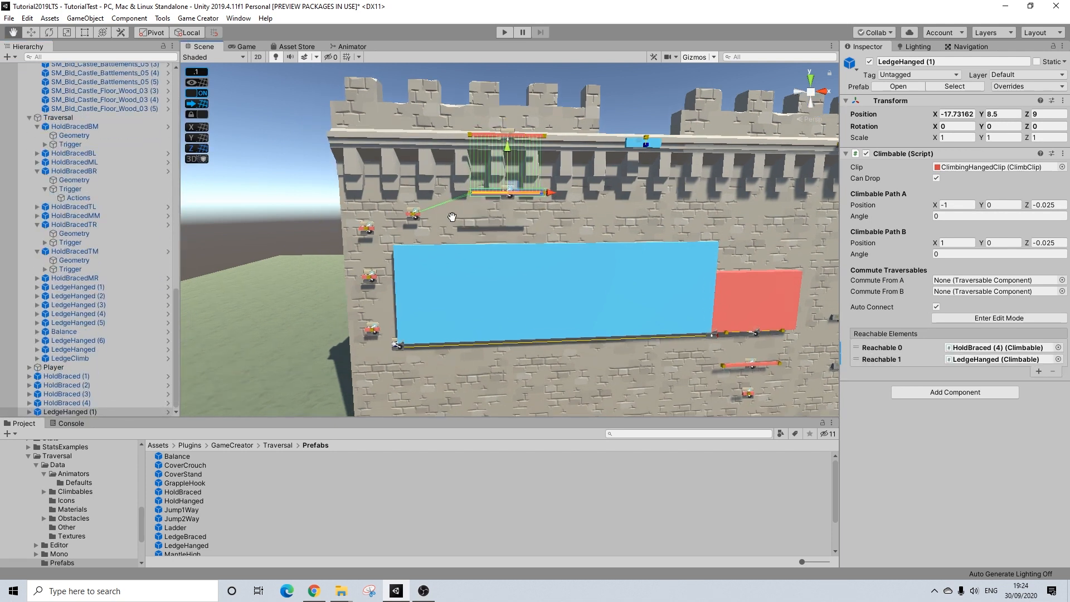
{"action": "left_click_drag", "start_coordinate": [464, 211], "coordinate": [699, 253], "text": "alt"}
{"action": "left_click_drag", "start_coordinate": [778, 172], "coordinate": [426, 183], "text": "alt"}
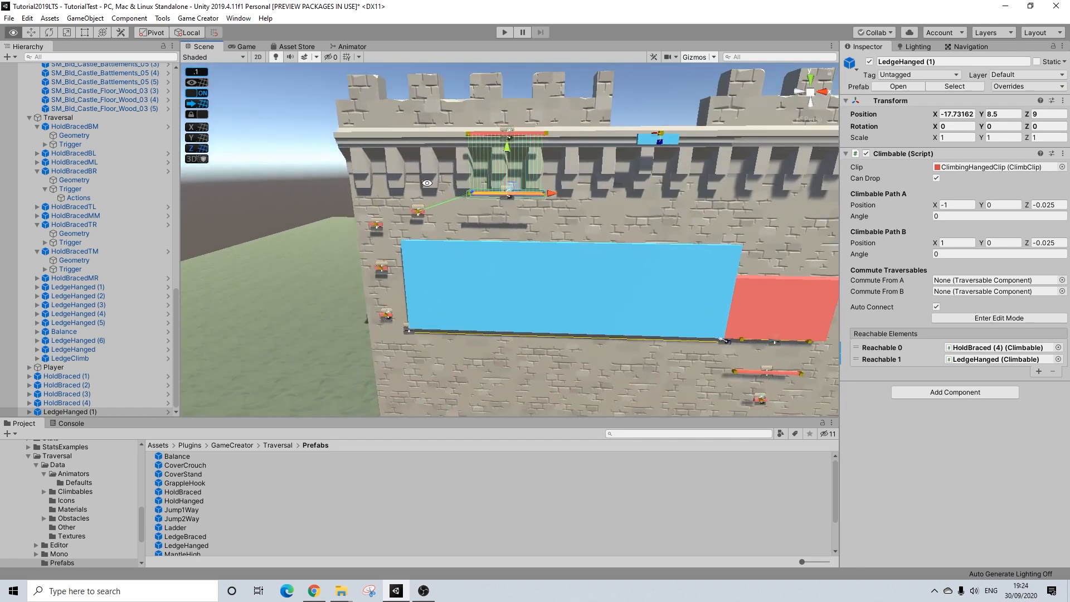
Duplicate the cornice LedgeHanged again and place the copy end to end with it, toward the MantleLedge.
{"action": "left_click", "coordinate": [530, 134]}
{"action": "key", "text": "ctrl+d"}
{"action": "left_click_drag", "start_coordinate": [546, 133], "coordinate": [626, 139]}
{"action": "middle_click_drag", "start_coordinate": [626, 140], "coordinate": [572, 171]}
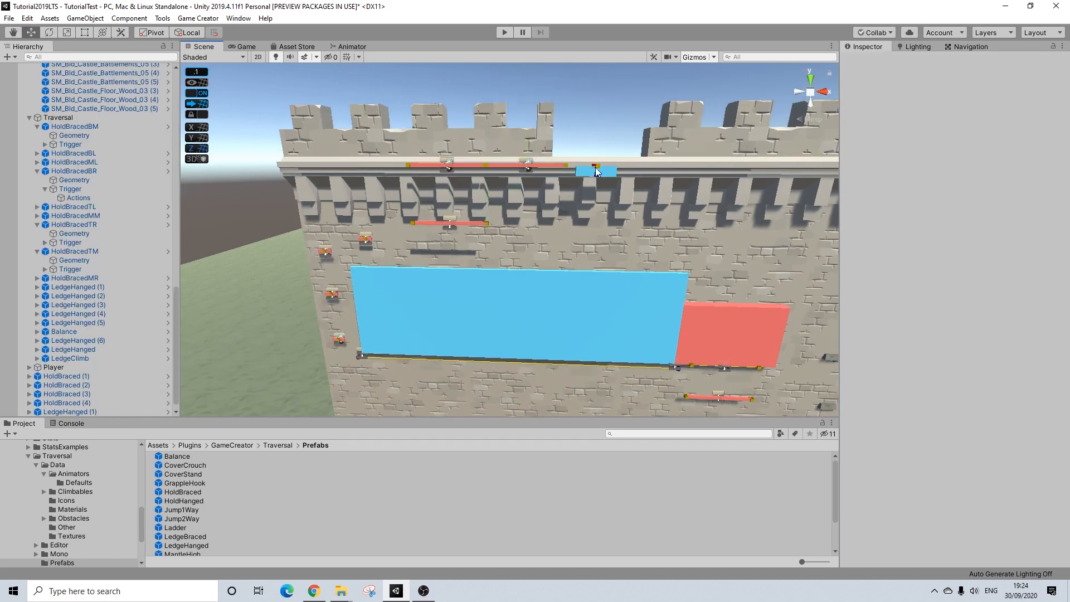
Shift the three LedgeHanged pieces together slightly along the wall, away from the MantleLedge.
{"action": "left_click", "coordinate": [437, 166], "text": "shift"}
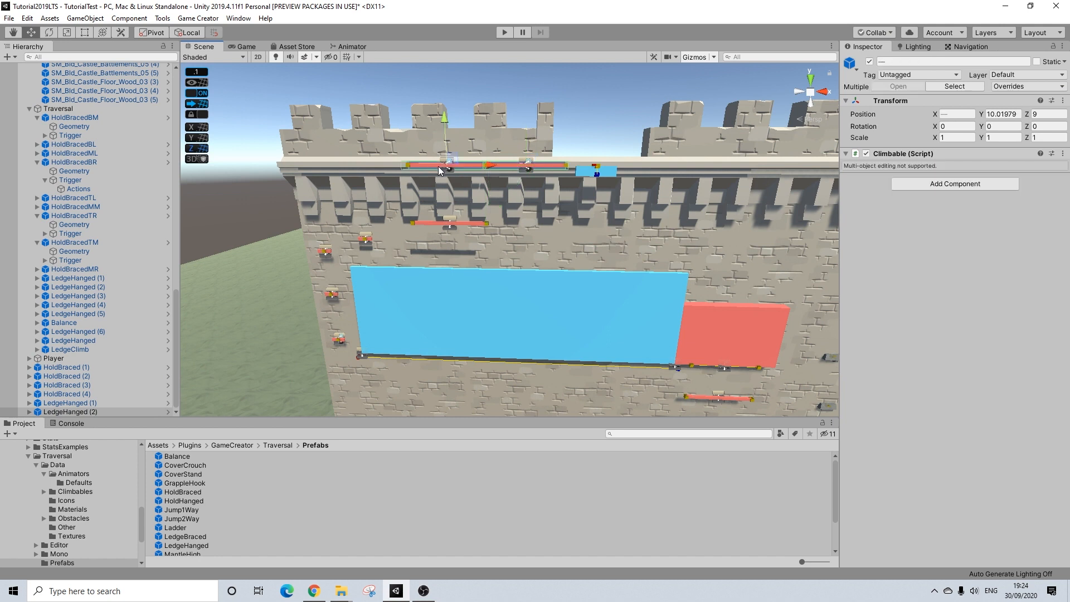
{"action": "left_click", "coordinate": [459, 222], "text": "shift"}
{"action": "left_click_drag", "start_coordinate": [490, 224], "coordinate": [480, 224]}
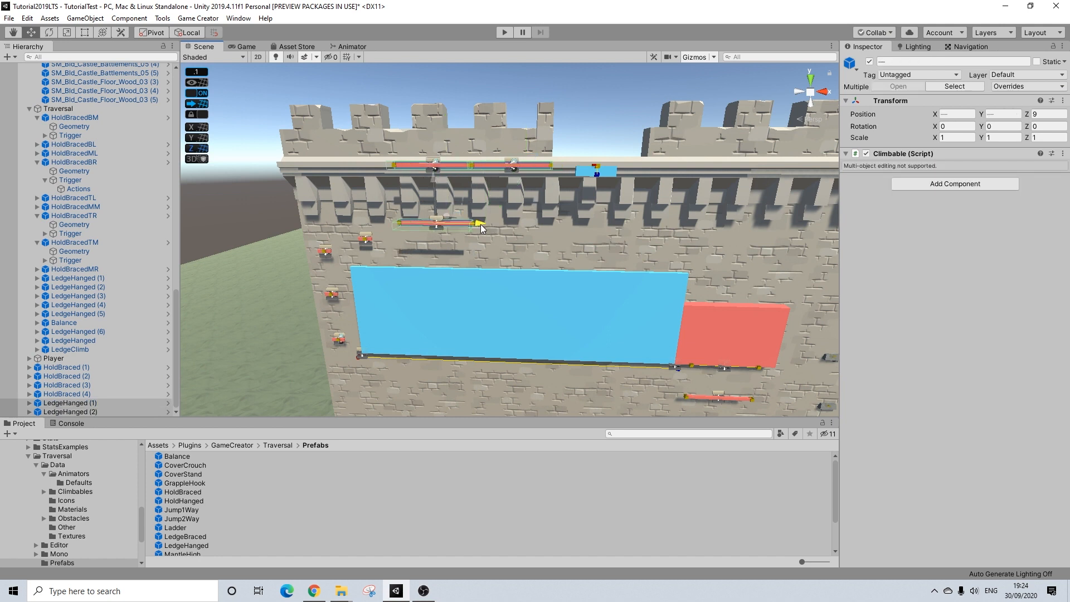
{"action": "left_click", "coordinate": [437, 223]}
{"action": "middle_click_drag", "start_coordinate": [440, 223], "coordinate": [496, 216]}
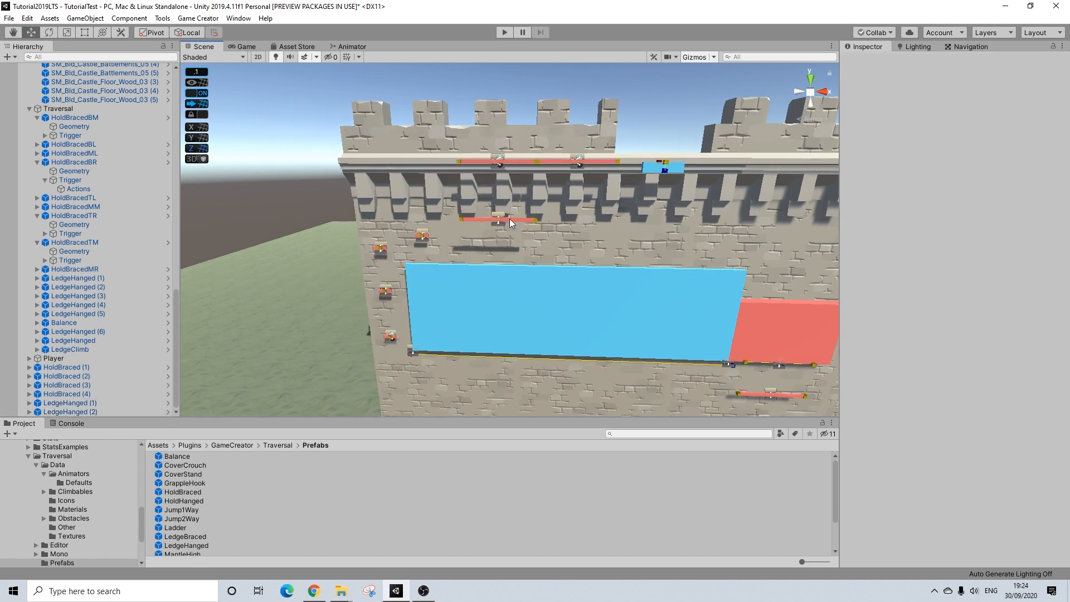
Adjust the two cornice ledges, with LedgeHanged (2) at X -16 and LedgeHanged at X -18.2.
{"action": "left_click", "coordinate": [597, 162]}
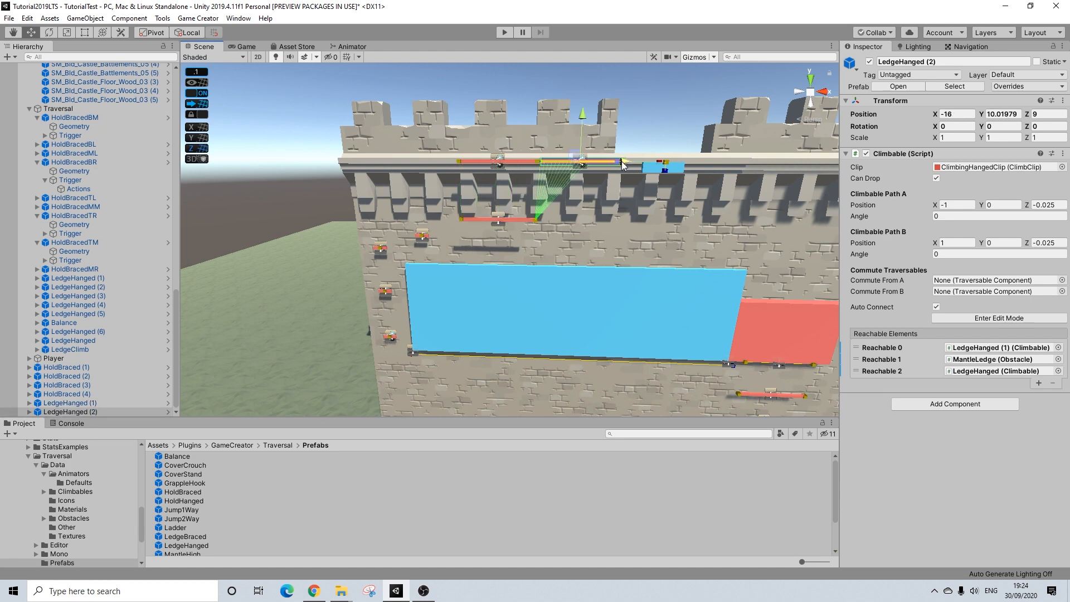
{"action": "left_click", "coordinate": [513, 163]}
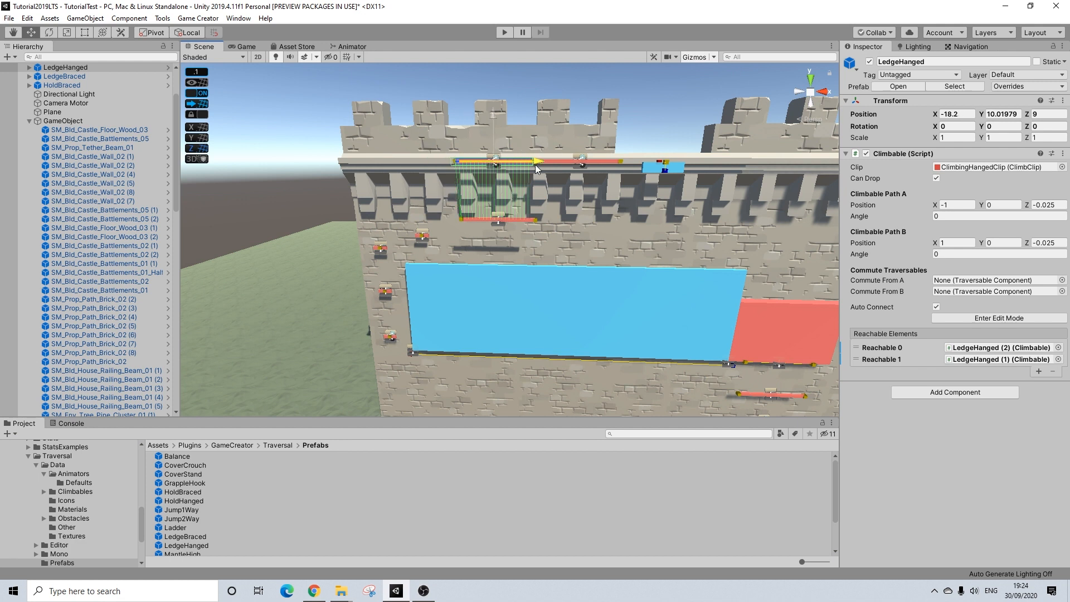
{"action": "left_click", "coordinate": [640, 101]}
Examine the whole climbing route on the wall, from the low HoldBraced across the WallRun to the MantleLedge.
{"action": "middle_click_drag", "start_coordinate": [572, 214], "coordinate": [571, 184]}
{"action": "left_click_drag", "start_coordinate": [568, 205], "coordinate": [588, 195], "text": "alt"}
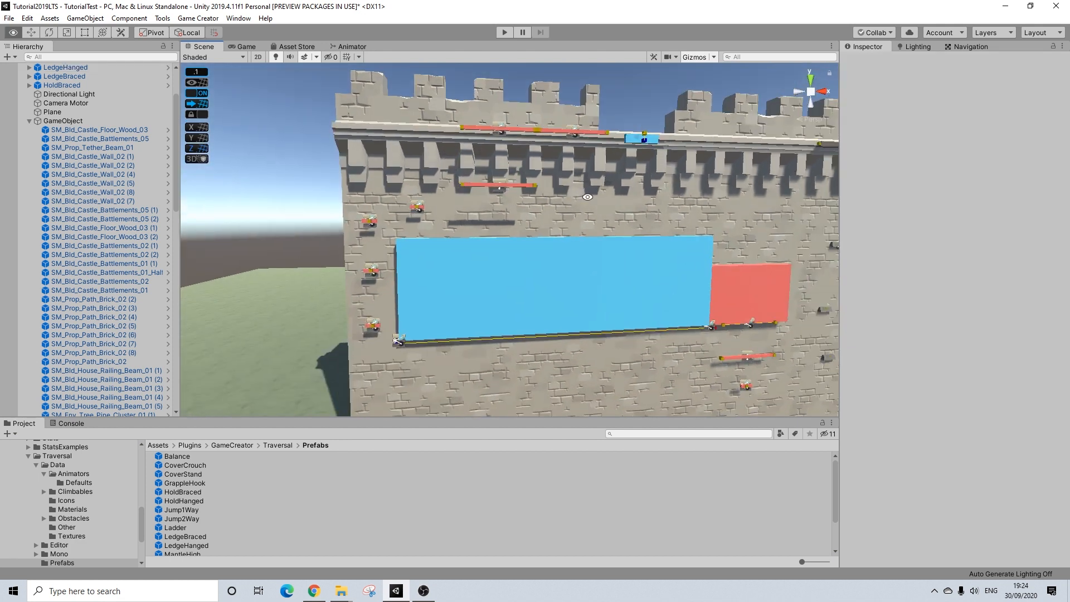
{"action": "scroll", "coordinate": [594, 262], "scroll_direction": "down", "scroll_amount": 3}
{"action": "middle_click_drag", "start_coordinate": [594, 262], "coordinate": [553, 213]}
{"action": "left_click_drag", "start_coordinate": [566, 298], "coordinate": [607, 294], "text": "alt"}
{"action": "middle_click_drag", "start_coordinate": [607, 294], "coordinate": [567, 254]}
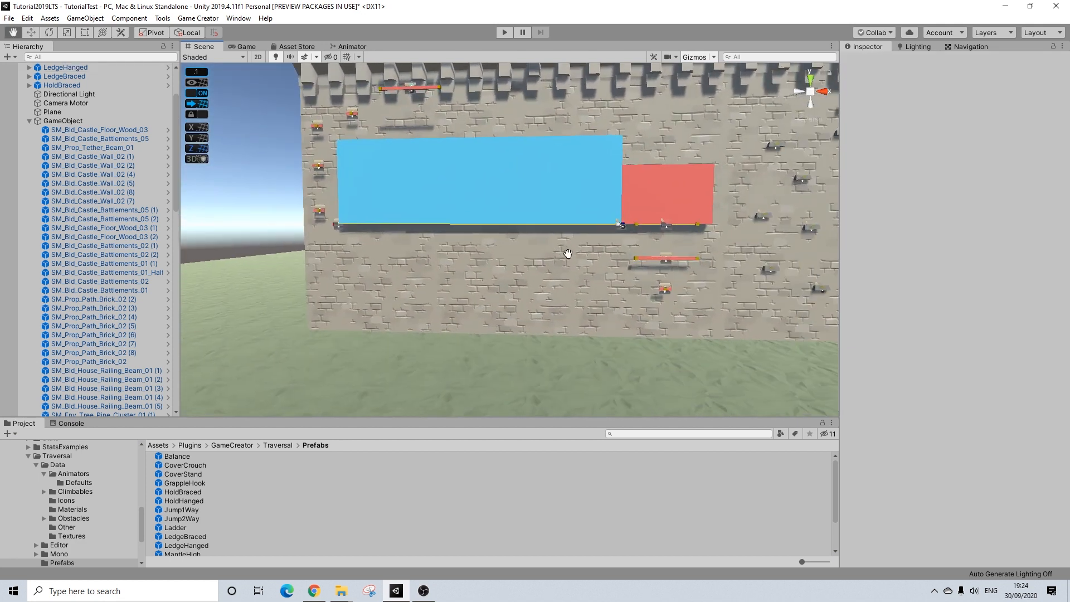
{"action": "left_click_drag", "start_coordinate": [680, 229], "coordinate": [526, 252], "text": "alt"}
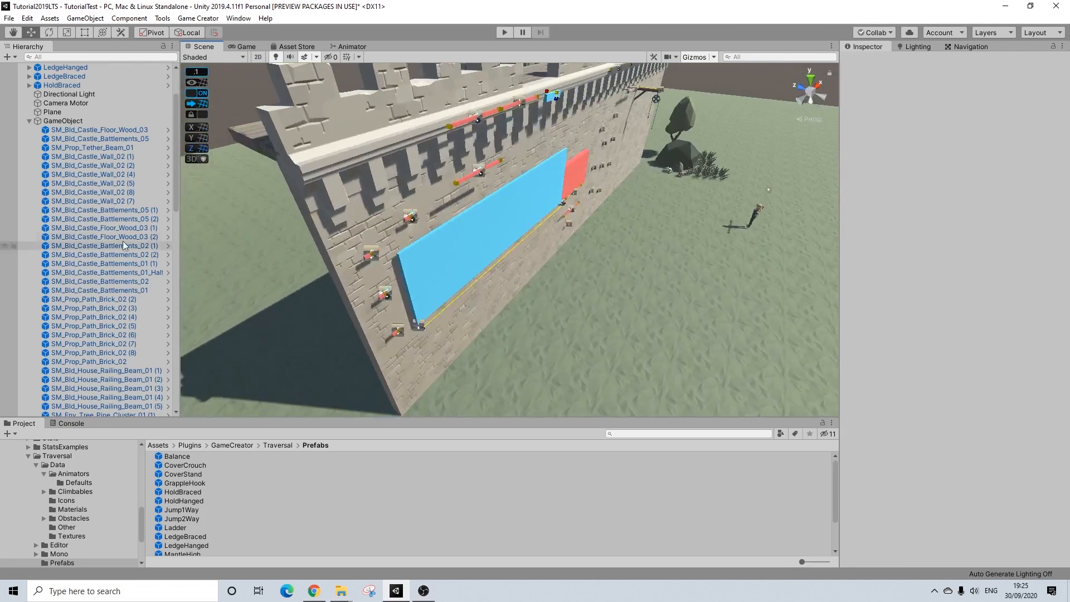
Collapse the castle's GameObject group and move the six objects from CoverStand to HoldBraced below LedgeHanged (2) in the hierarchy.
{"action": "left_click", "coordinate": [29, 120]}
{"action": "left_click", "coordinate": [29, 94]}
{"action": "left_click", "coordinate": [64, 87]}
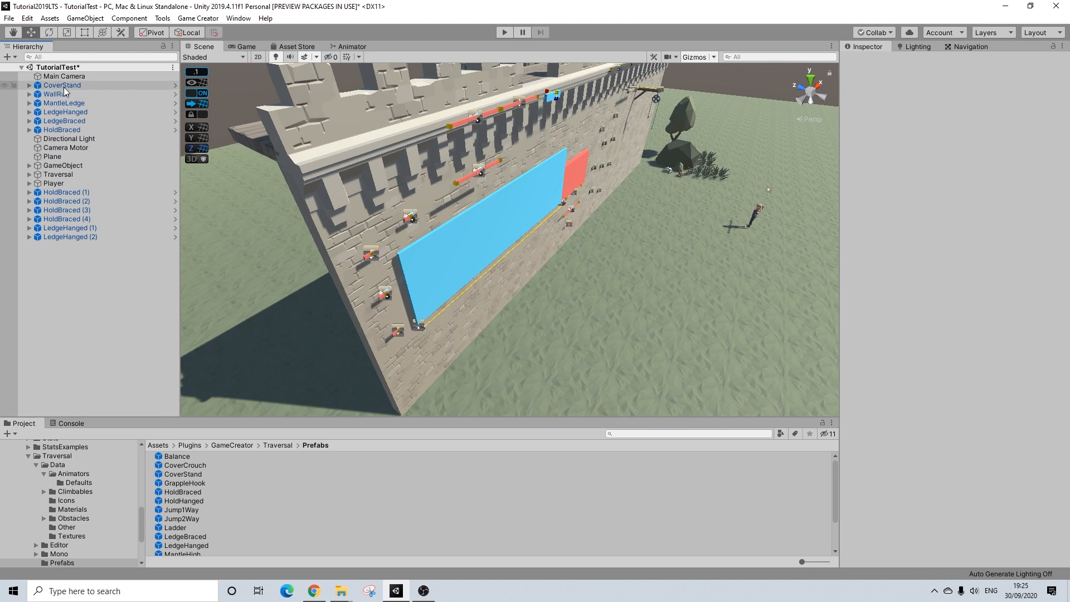
{"action": "left_click", "coordinate": [62, 130], "text": "shift"}
{"action": "left_click_drag", "start_coordinate": [66, 123], "coordinate": [83, 244]}
Set the grid snap value to 0.5.
{"action": "left_click_drag", "start_coordinate": [484, 214], "coordinate": [499, 190], "text": "alt"}
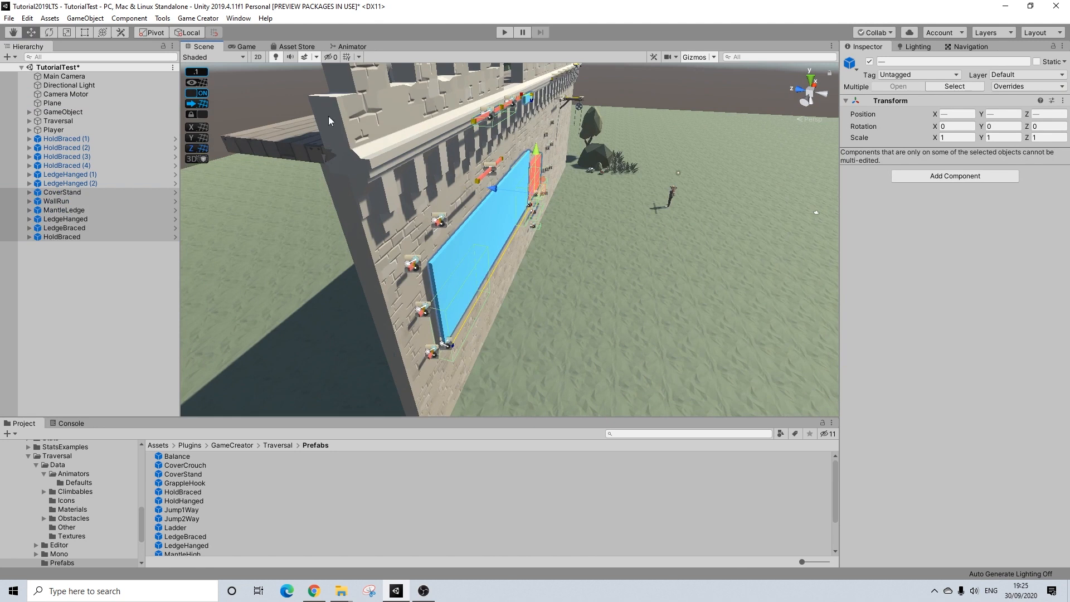
{"action": "left_click_drag", "start_coordinate": [489, 233], "coordinate": [458, 224], "text": "alt"}
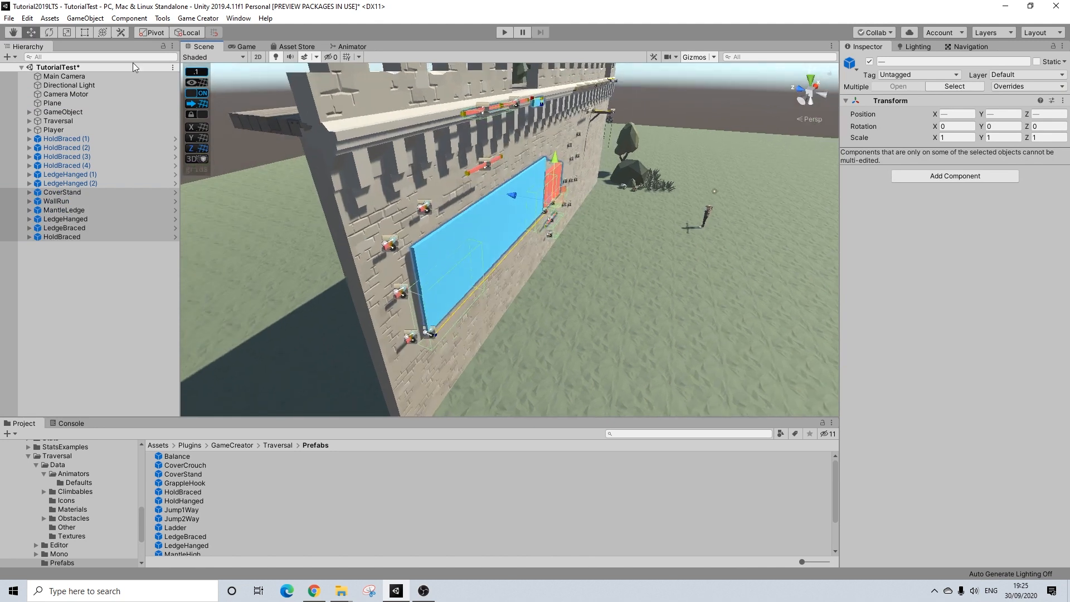
{"action": "left_click", "coordinate": [196, 71]}
{"action": "type", "text": "0.5"}
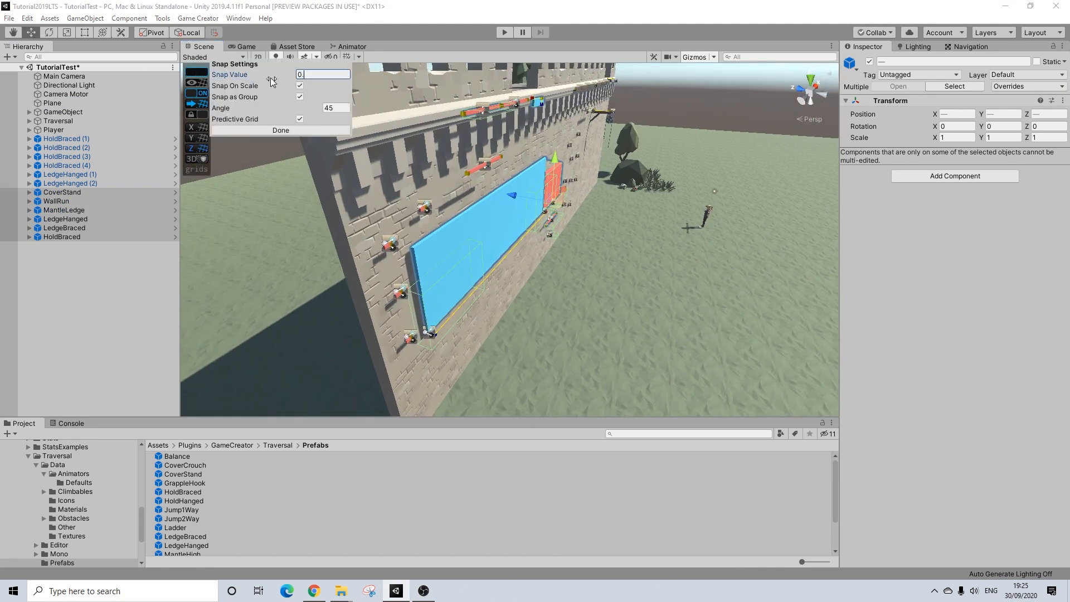
{"action": "left_click", "coordinate": [303, 133]}
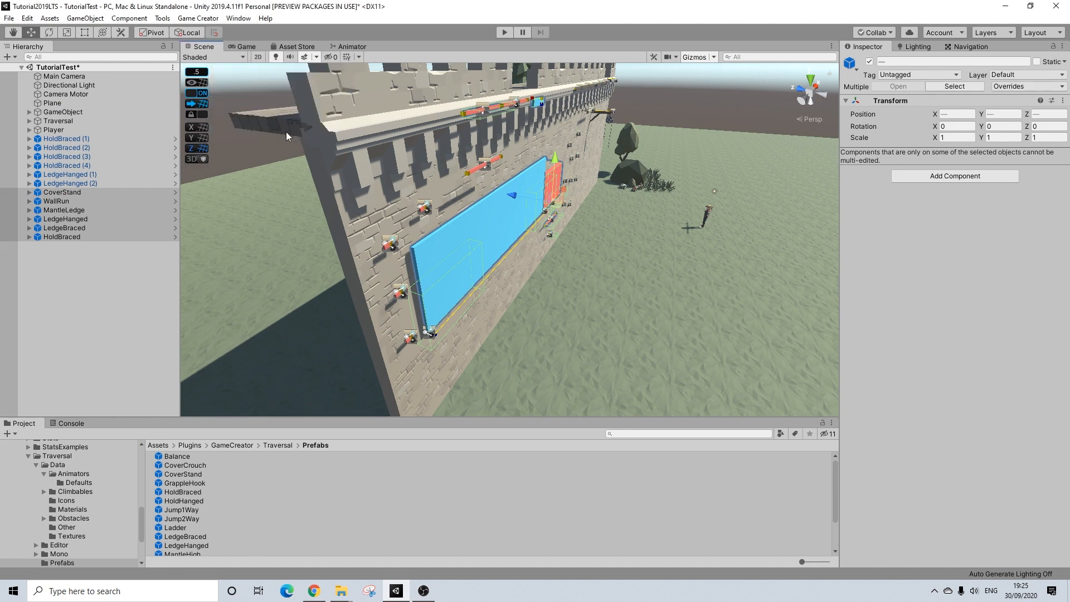
Select HoldBraced (1) through HoldBraced (4) together with WallRun and MantleLedge, leaving out the LedgeHanged copies.
{"action": "left_click", "coordinate": [59, 196]}
{"action": "left_click", "coordinate": [72, 141]}
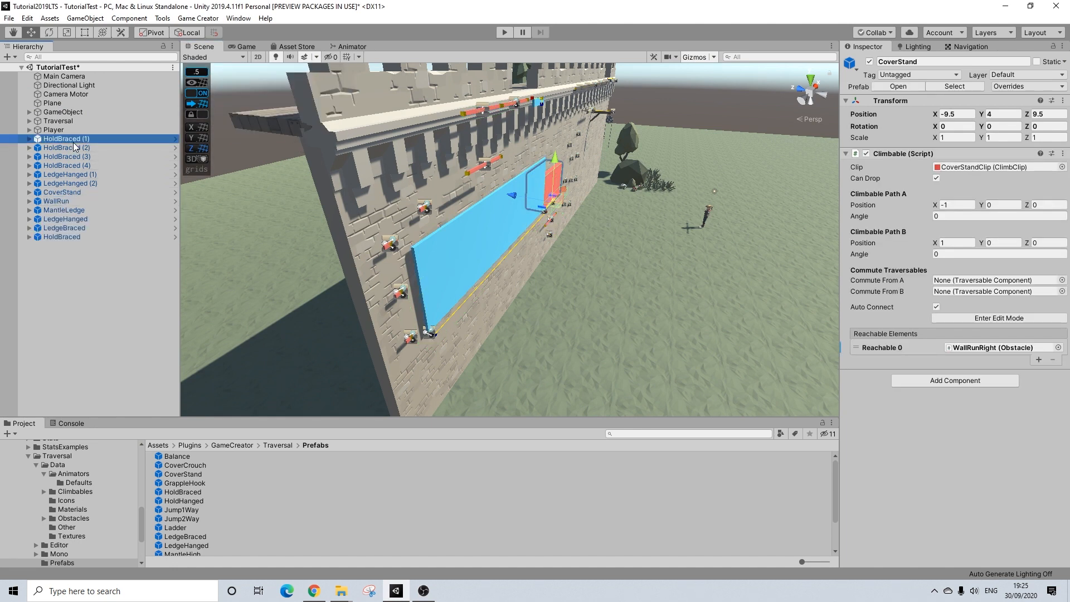
{"action": "left_click", "coordinate": [70, 165], "text": "shift"}
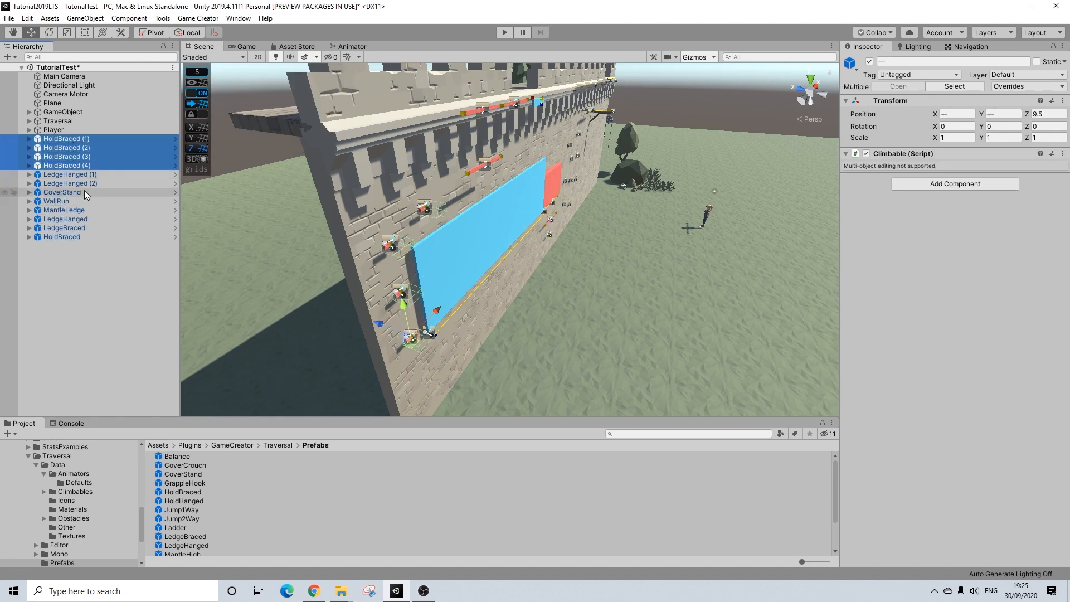
{"action": "left_click", "coordinate": [82, 176], "text": "shift"}
{"action": "left_click", "coordinate": [79, 183], "text": "shift"}
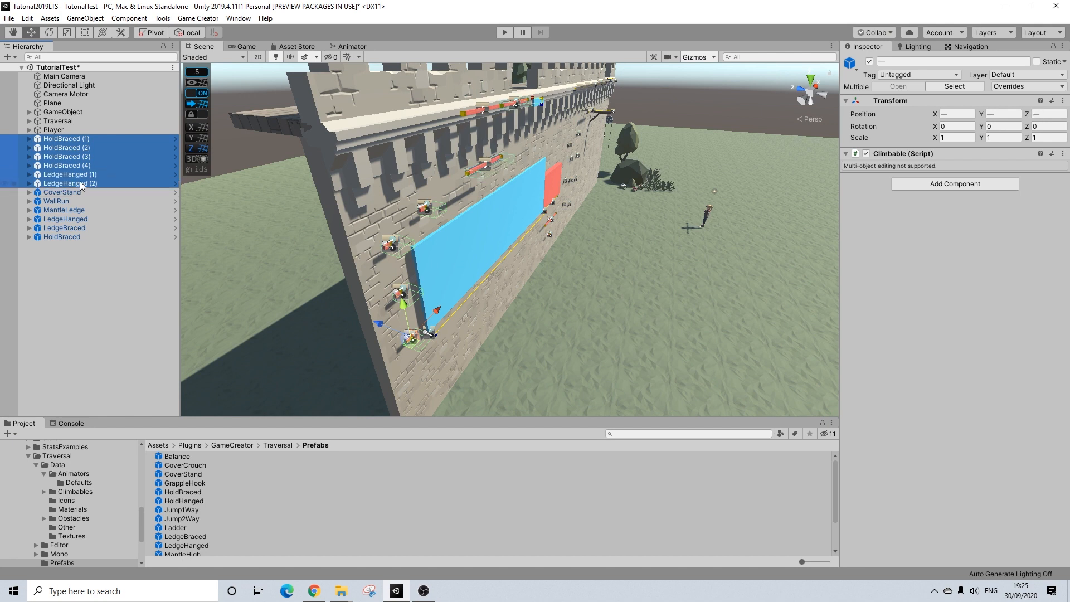
{"action": "left_click", "coordinate": [80, 183], "text": "ctrl"}
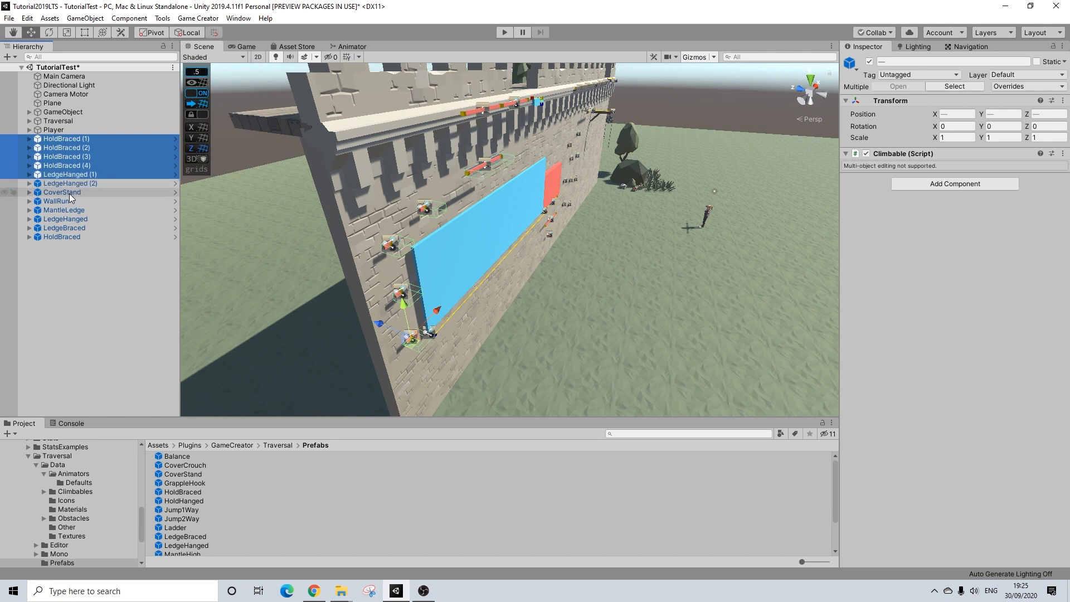
{"action": "left_click", "coordinate": [75, 175], "text": "ctrl"}
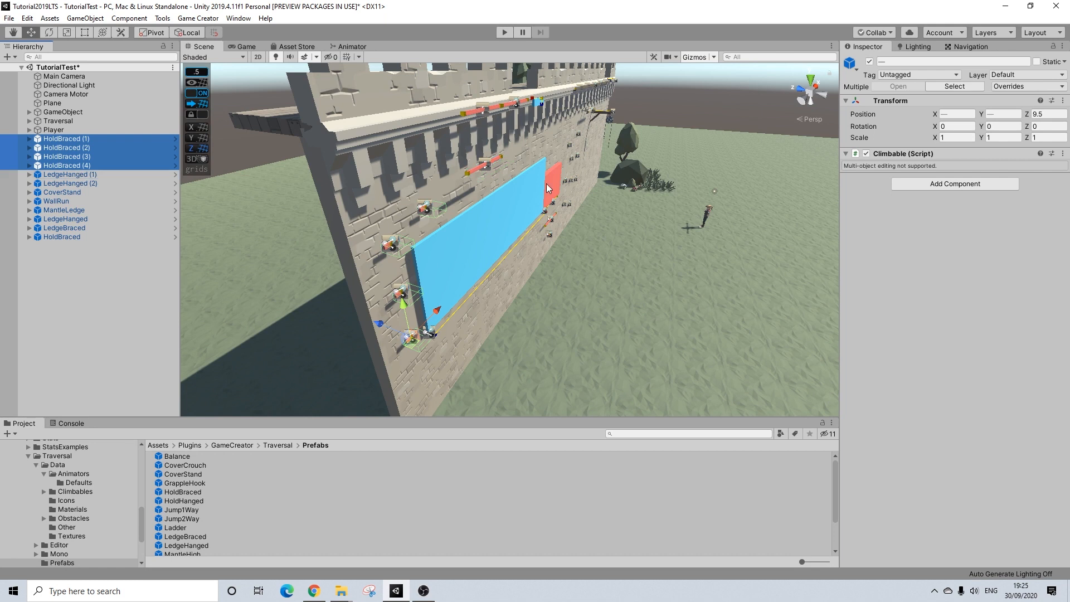
{"action": "left_click", "coordinate": [65, 202], "text": "ctrl"}
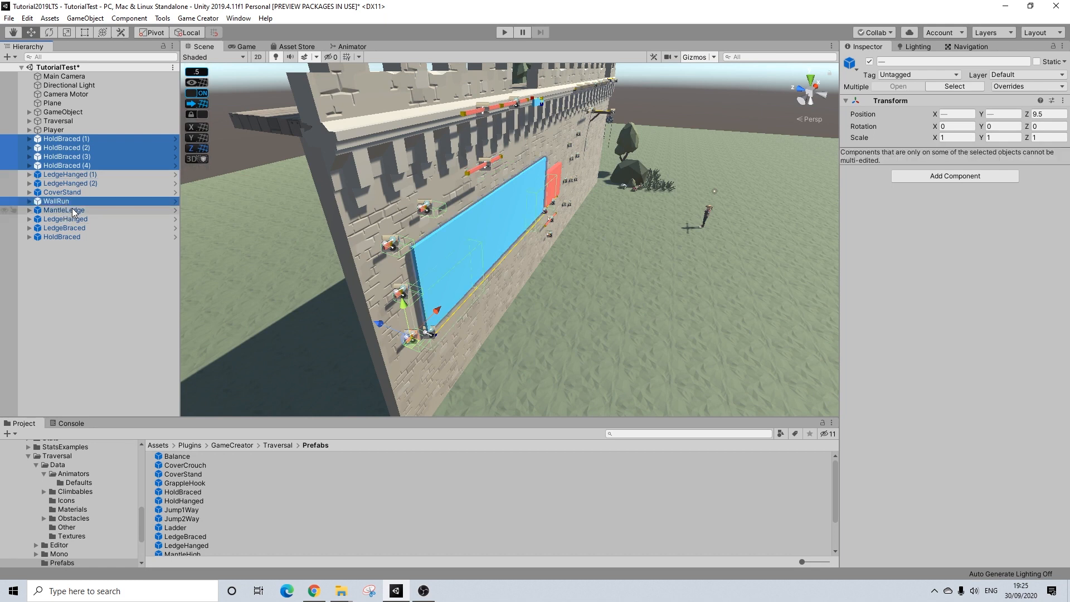
{"action": "left_click", "coordinate": [73, 212], "text": "ctrl"}
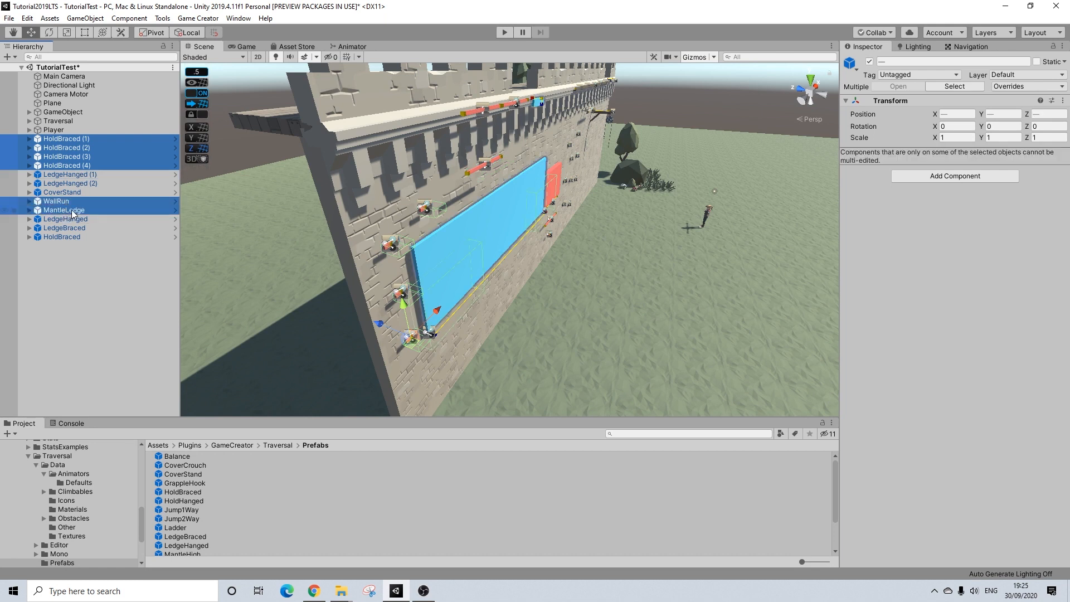
Try to move all HoldBraced objects, WallRun, LedgeHanged, LedgeBraced and CoverStand together toward the castle wall.
{"action": "left_click", "coordinate": [72, 212], "text": "ctrl"}
{"action": "left_click", "coordinate": [70, 219], "text": "ctrl"}
{"action": "left_click", "coordinate": [69, 227], "text": "ctrl"}
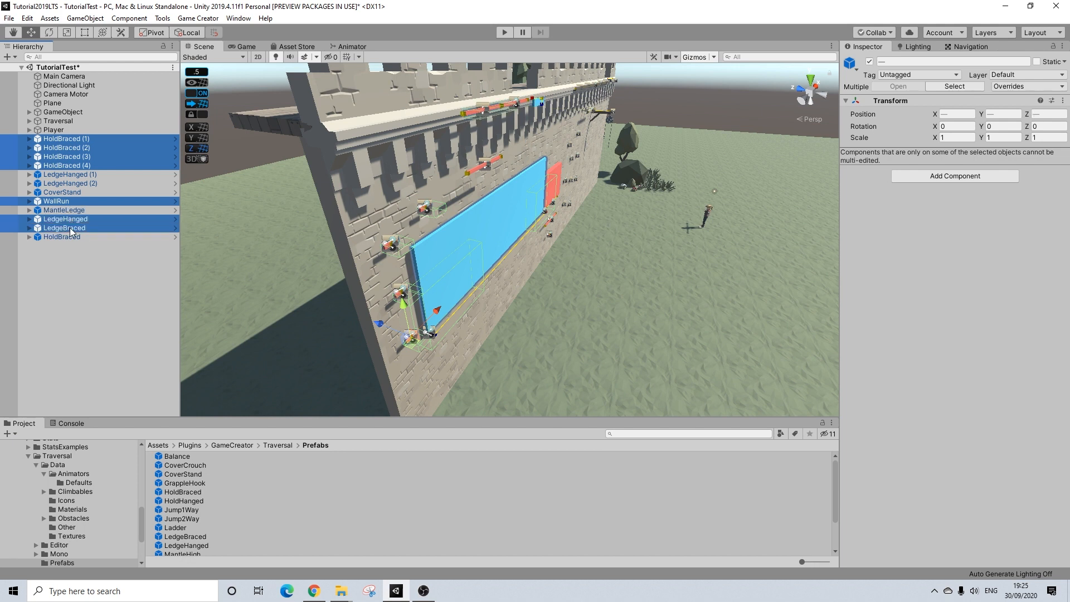
{"action": "left_click", "coordinate": [66, 236], "text": "ctrl"}
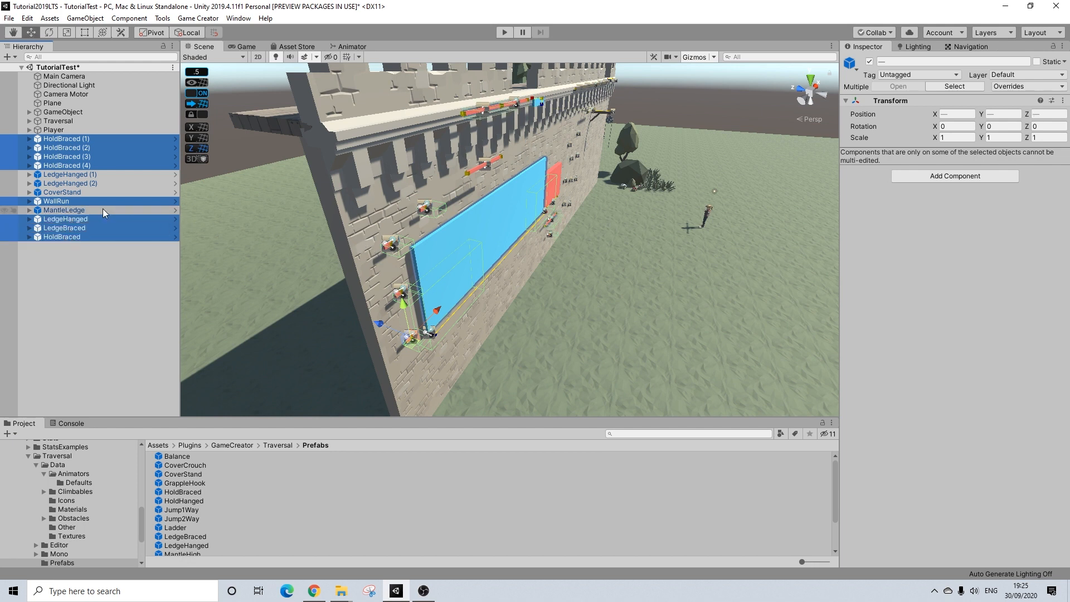
{"action": "left_click", "coordinate": [66, 192], "text": "ctrl"}
{"action": "left_click_drag", "start_coordinate": [583, 226], "coordinate": [611, 235], "text": "alt"}
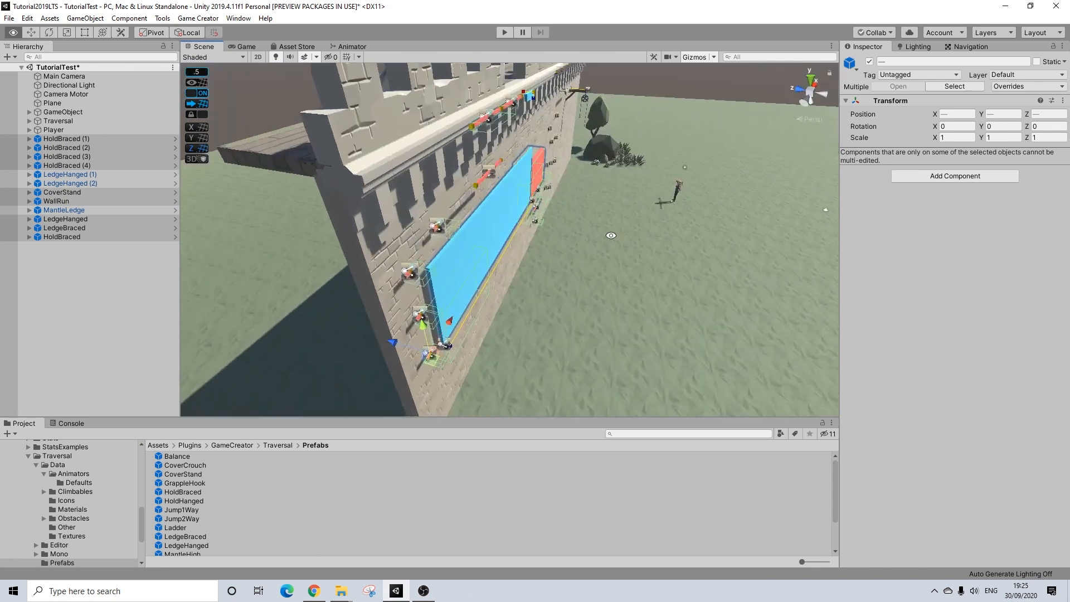
{"action": "left_click_drag", "start_coordinate": [530, 183], "coordinate": [527, 281], "text": "alt"}
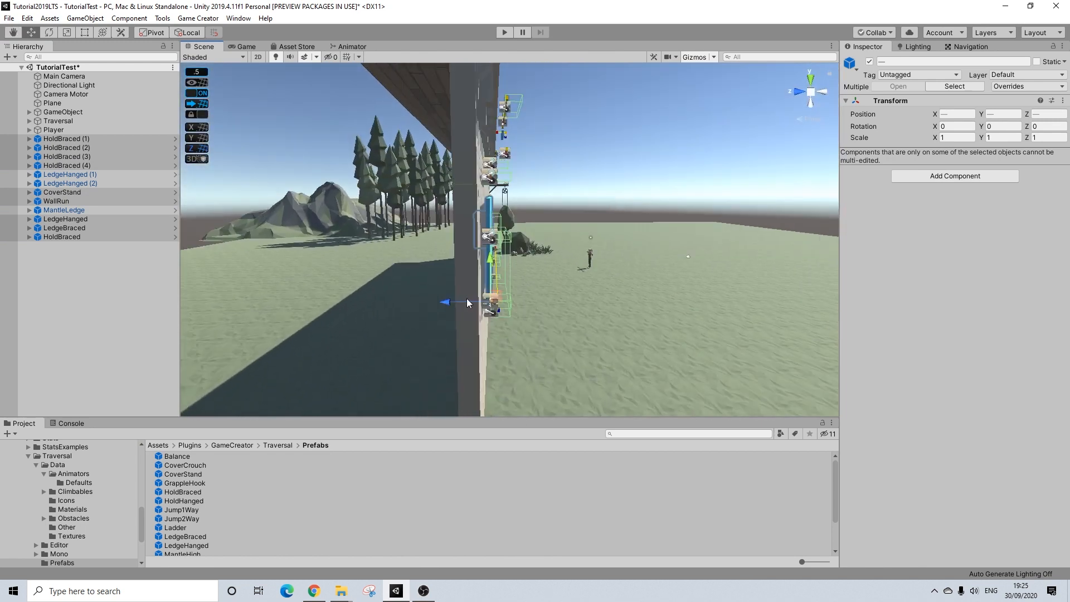
{"action": "left_click_drag", "start_coordinate": [467, 303], "coordinate": [413, 256], "text": "alt"}
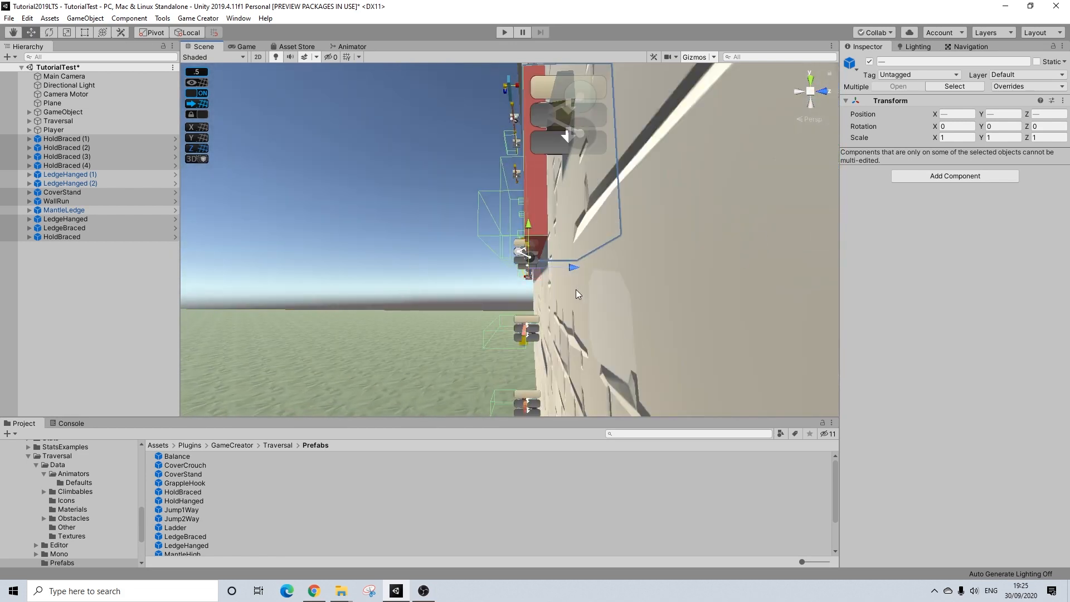
{"action": "left_click_drag", "start_coordinate": [575, 270], "coordinate": [576, 272]}
Set the grid snap value to 0.05.
{"action": "left_click", "coordinate": [201, 72]}
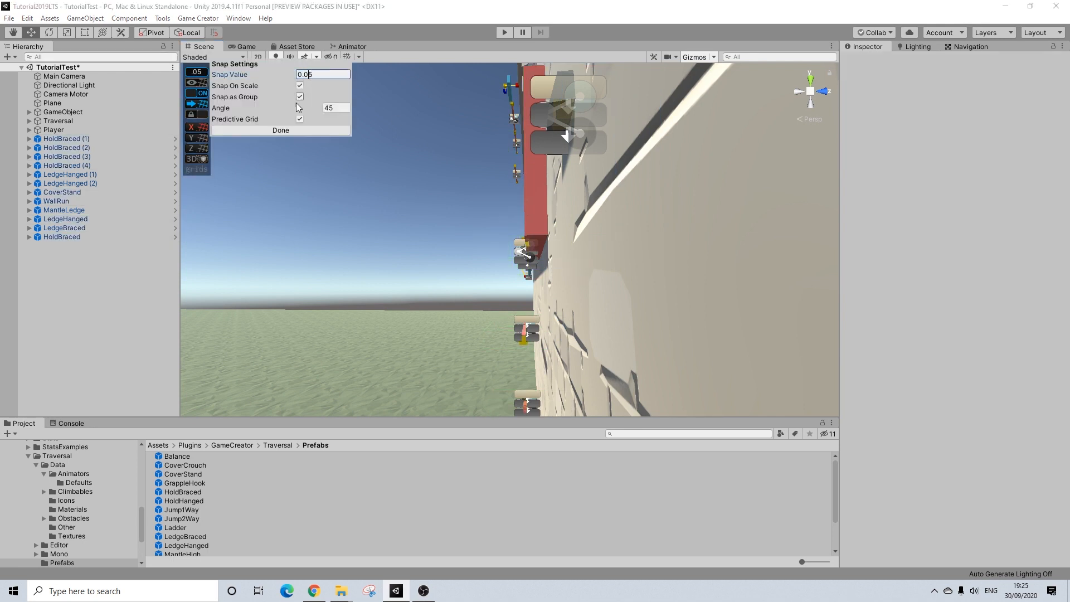
{"action": "left_click", "coordinate": [281, 130]}
{"action": "left_click_drag", "start_coordinate": [566, 320], "coordinate": [592, 308], "text": "alt"}
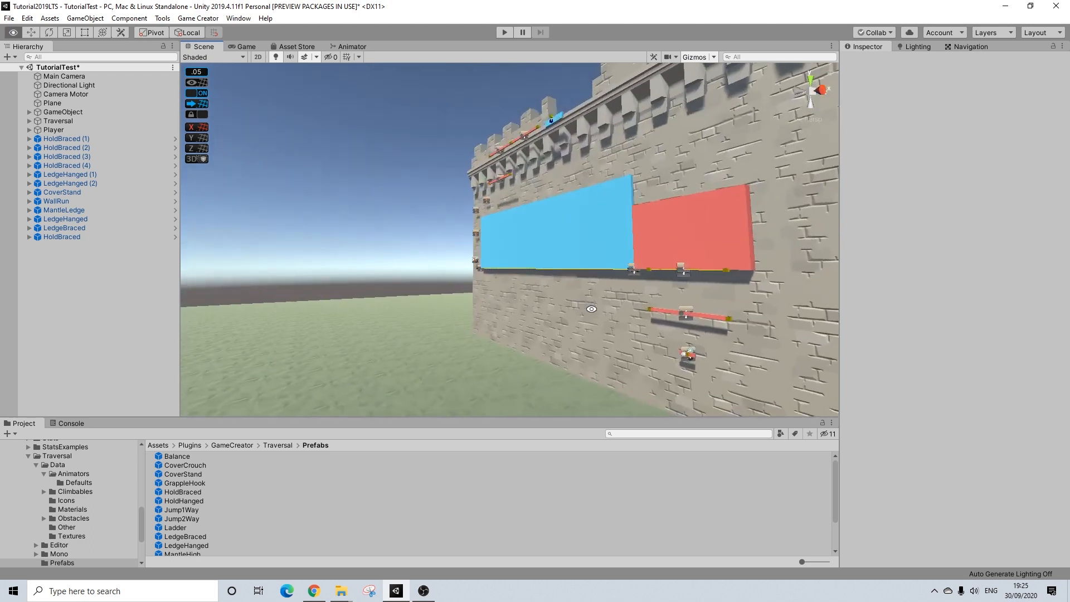
Move all HoldBraced objects, LedgeBraced, CoverStand and WallRun together along Z to 9.75, closer to the castle wall.
{"action": "left_click", "coordinate": [68, 234]}
{"action": "left_click", "coordinate": [70, 228], "text": "shift"}
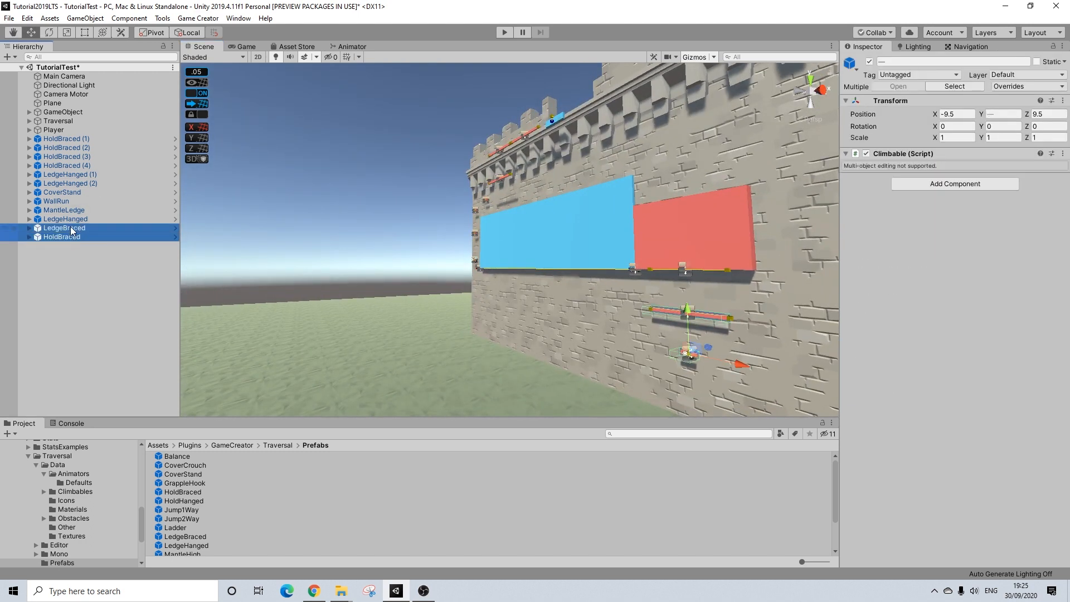
{"action": "left_click", "coordinate": [61, 192], "text": "ctrl"}
{"action": "left_click", "coordinate": [68, 201], "text": "ctrl"}
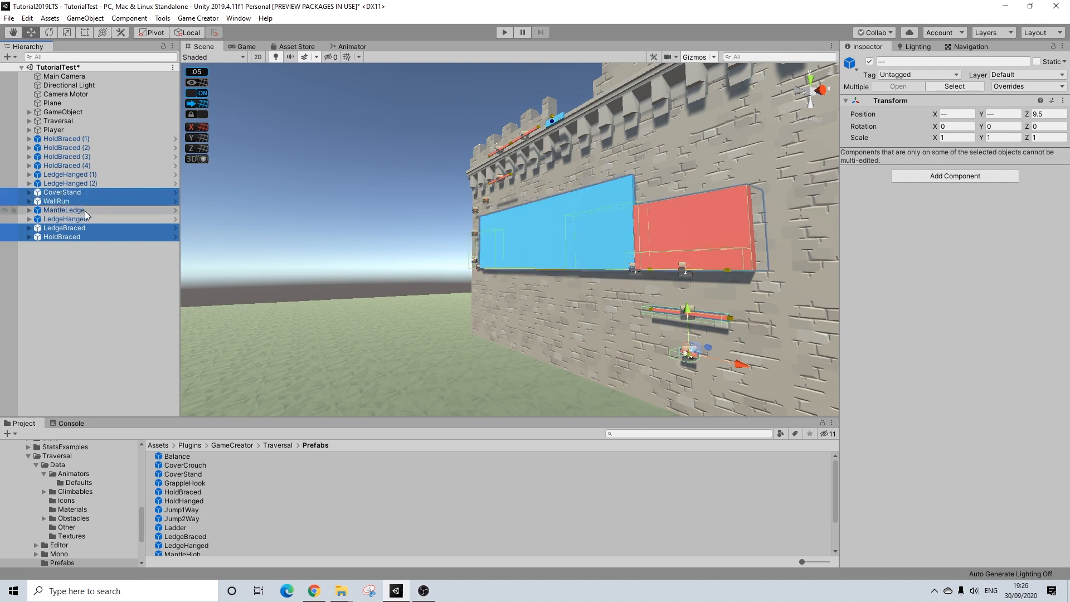
{"action": "left_click", "coordinate": [75, 157], "text": "ctrl"}
{"action": "left_click", "coordinate": [75, 148], "text": "ctrl"}
{"action": "left_click", "coordinate": [72, 138], "text": "ctrl"}
{"action": "left_click", "coordinate": [71, 165], "text": "ctrl"}
{"action": "right_click_drag", "start_coordinate": [607, 211], "coordinate": [443, 175]}
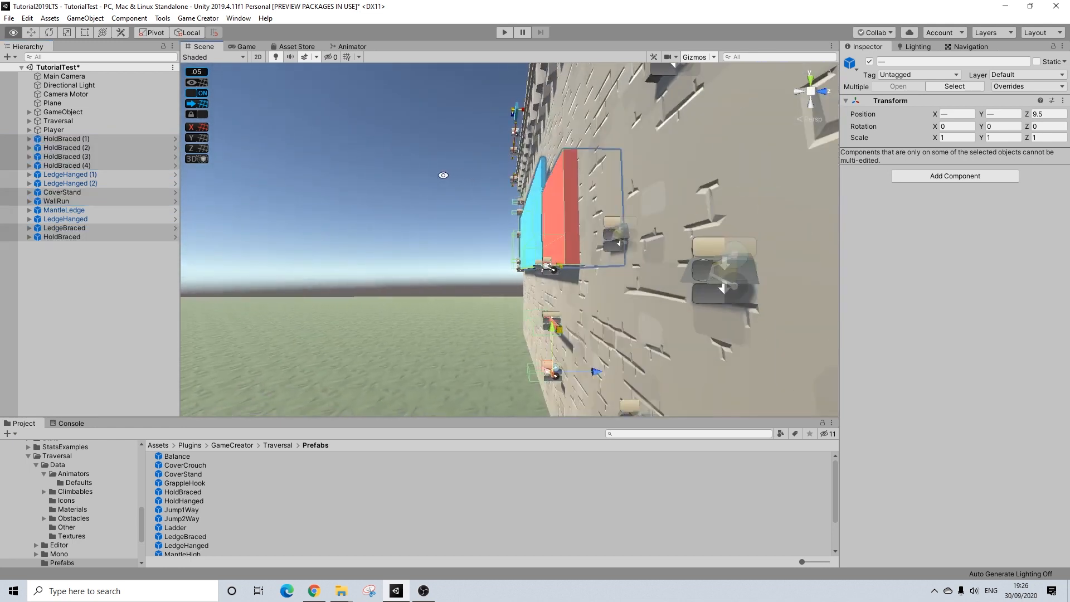
{"action": "scroll", "coordinate": [570, 308], "scroll_direction": "up", "scroll_amount": 10}
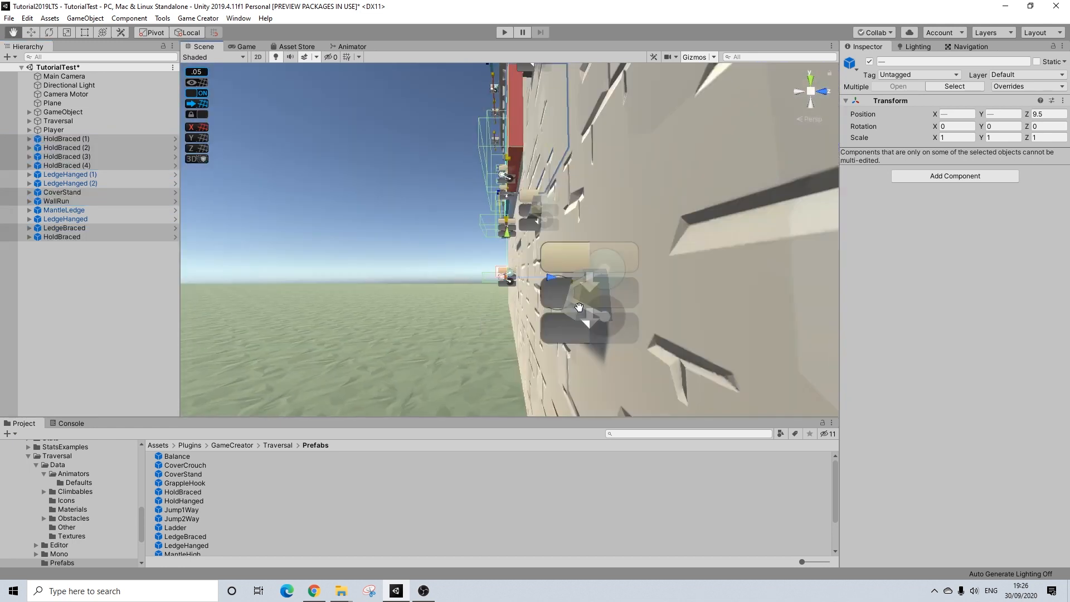
{"action": "scroll", "coordinate": [570, 308], "scroll_direction": "down", "scroll_amount": 5}
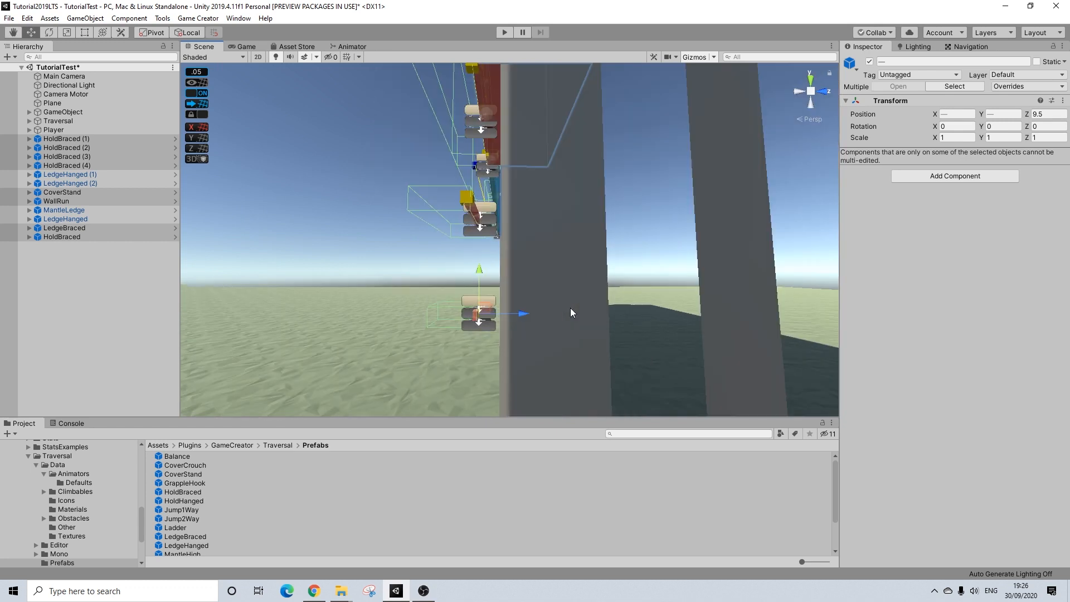
{"action": "left_click_drag", "start_coordinate": [523, 311], "coordinate": [543, 313]}
Examine from several angles how the climbing elements sit against the castle wall.
{"action": "right_click_drag", "start_coordinate": [543, 314], "coordinate": [401, 310]}
{"action": "left_click_drag", "start_coordinate": [400, 310], "coordinate": [312, 278], "text": "alt"}
{"action": "left_click_drag", "start_coordinate": [491, 215], "coordinate": [784, 236], "text": "alt"}
{"action": "scroll", "coordinate": [408, 246], "scroll_direction": "down", "scroll_amount": 1}
{"action": "left_click_drag", "start_coordinate": [408, 246], "coordinate": [518, 214], "text": "alt"}
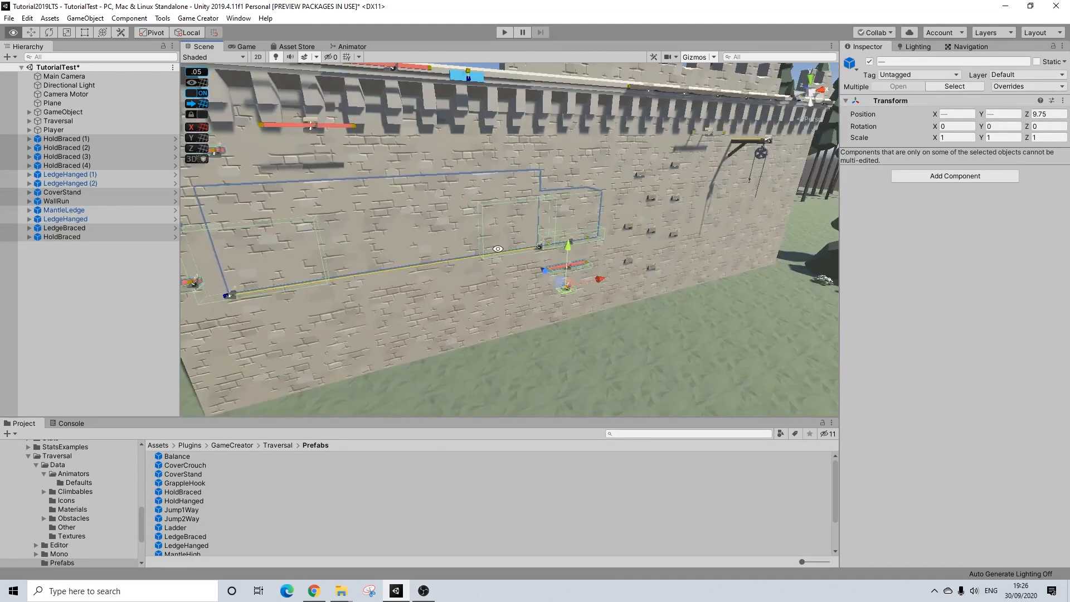
{"action": "middle_click_drag", "start_coordinate": [268, 229], "coordinate": [505, 273]}
{"action": "left_click_drag", "start_coordinate": [505, 273], "coordinate": [430, 266], "text": "alt"}
{"action": "middle_click_drag", "start_coordinate": [620, 276], "coordinate": [469, 232]}
{"action": "scroll", "coordinate": [486, 204], "scroll_direction": "down", "scroll_amount": 3}
{"action": "left_click_drag", "start_coordinate": [486, 204], "coordinate": [602, 237], "text": "alt"}
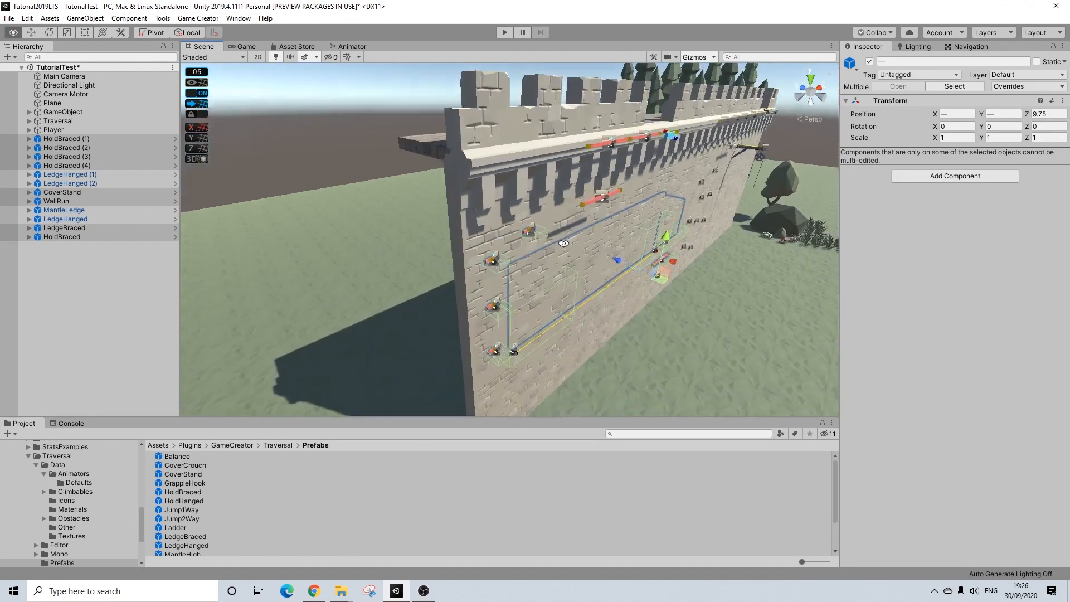
{"action": "middle_click_drag", "start_coordinate": [602, 237], "coordinate": [616, 240]}
{"action": "left_click_drag", "start_coordinate": [617, 239], "coordinate": [557, 217], "text": "alt"}
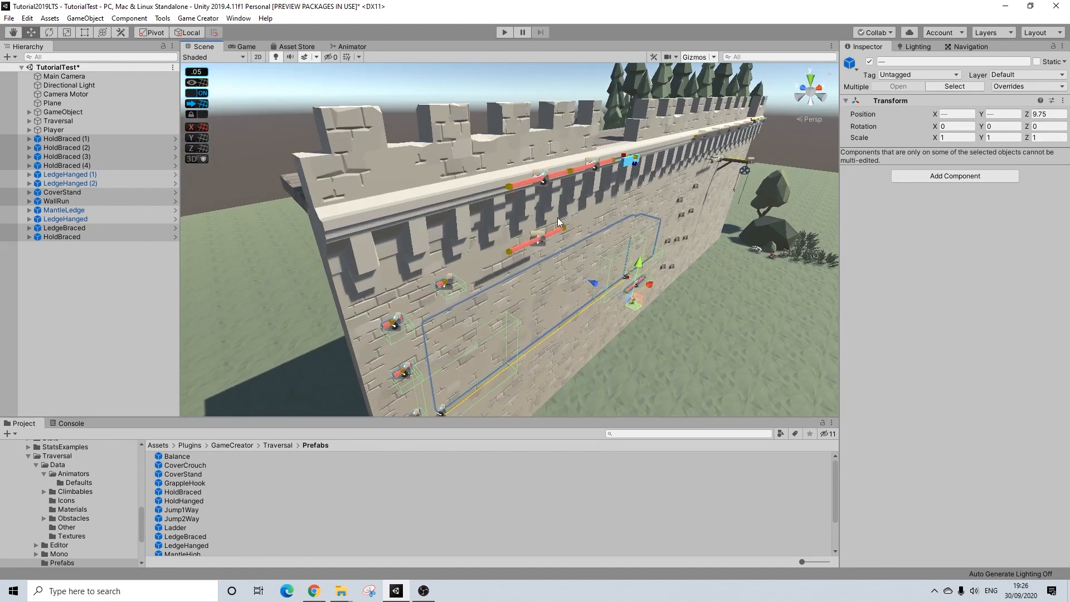
Move the three LedgeHanged ledges and MantleLedge together along Z to 9.25, toward the upper wall.
{"action": "left_click", "coordinate": [522, 187]}
{"action": "left_click", "coordinate": [600, 163], "text": "shift"}
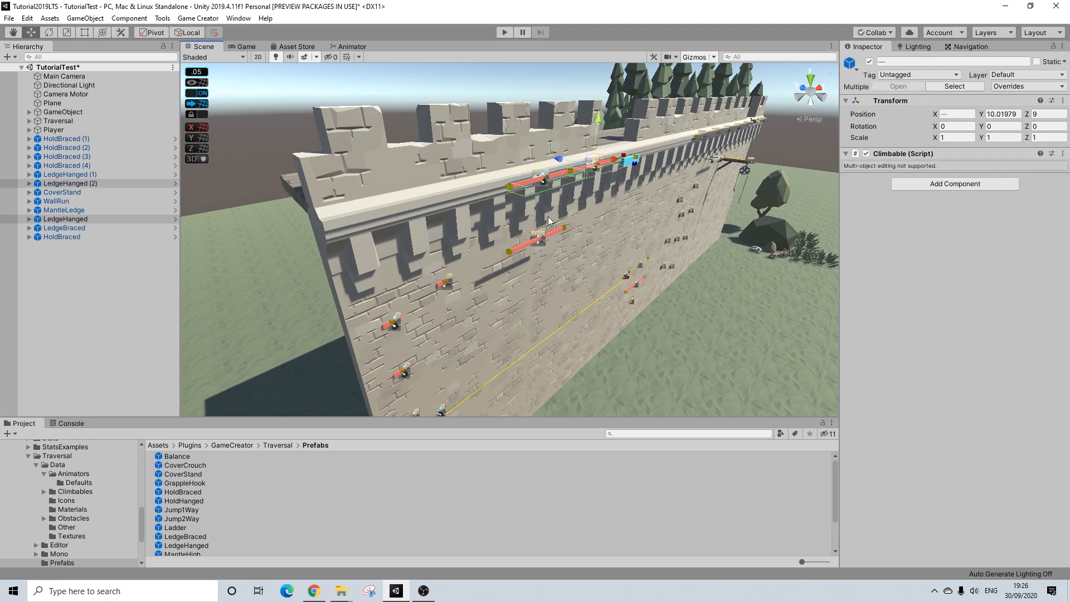
{"action": "left_click", "coordinate": [548, 222], "text": "shift"}
{"action": "left_click_drag", "start_coordinate": [549, 220], "coordinate": [518, 149], "text": "alt"}
{"action": "left_click", "coordinate": [544, 325], "text": "shift"}
{"action": "key", "text": "f"}
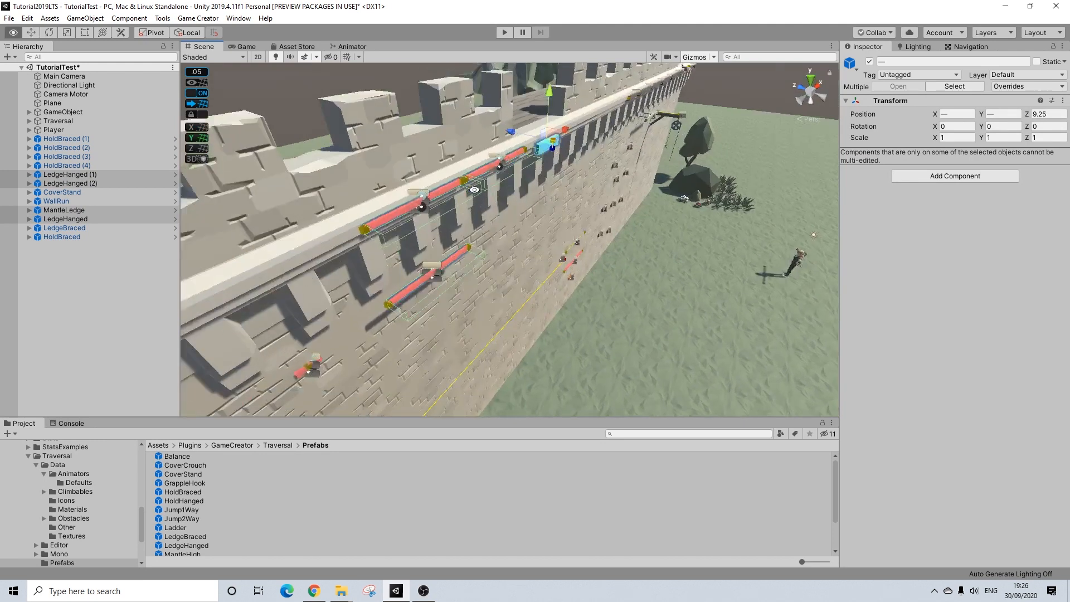
Raise MantleLedge in the battlement gap to a Y position of 10.1.
{"action": "left_click_drag", "start_coordinate": [485, 181], "coordinate": [460, 154], "text": "alt"}
{"action": "left_click_drag", "start_coordinate": [545, 122], "coordinate": [505, 150], "text": "alt"}
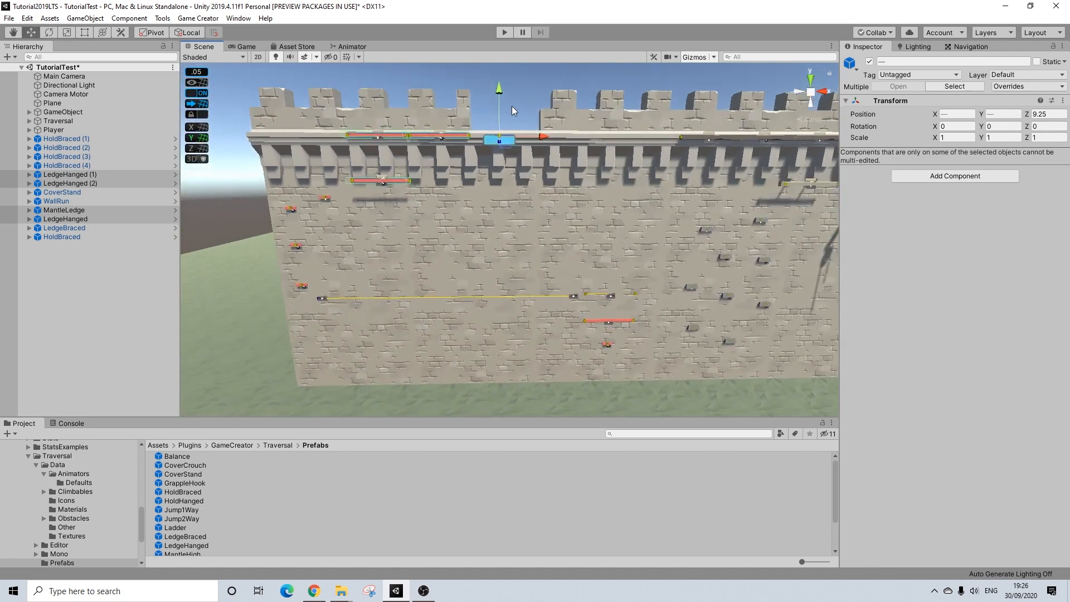
{"action": "left_click_drag", "start_coordinate": [511, 106], "coordinate": [509, 198], "text": "alt"}
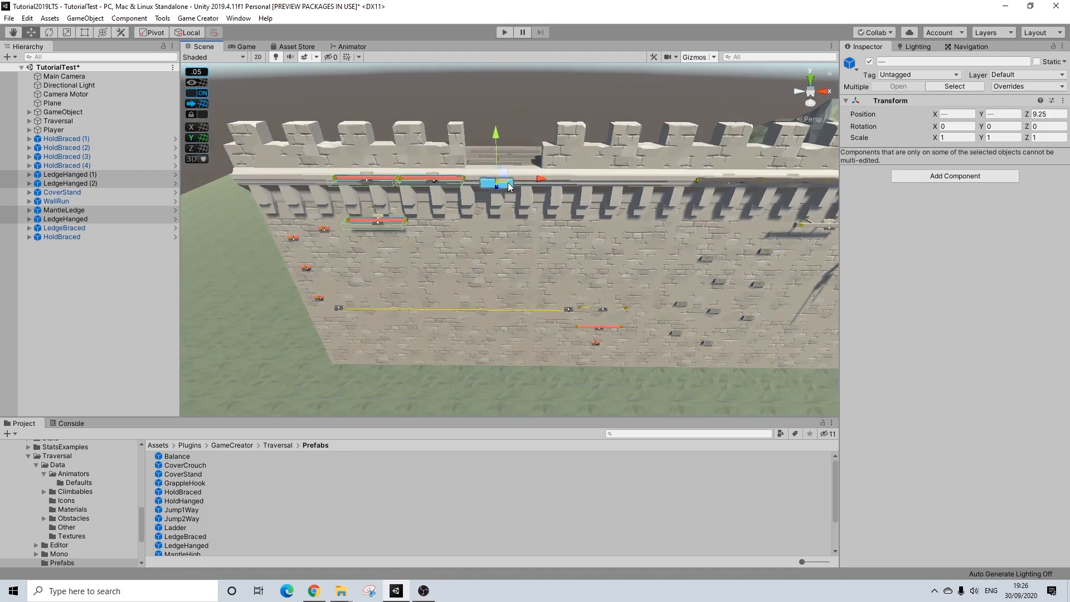
{"action": "left_click", "coordinate": [504, 182]}
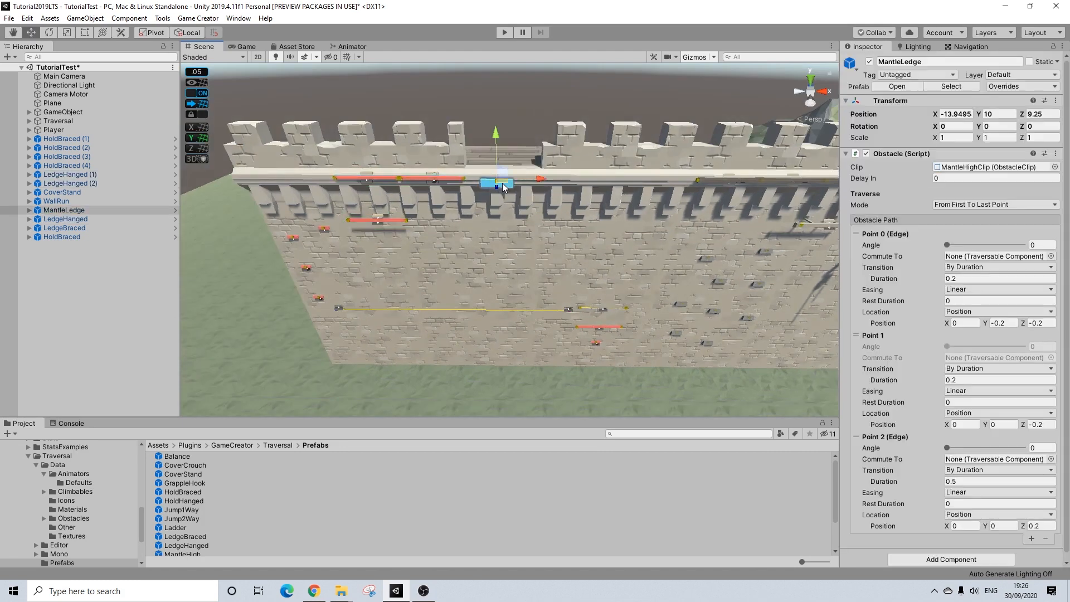
{"action": "key", "text": "f"}
{"action": "left_click_drag", "start_coordinate": [470, 295], "coordinate": [513, 131], "text": "alt"}
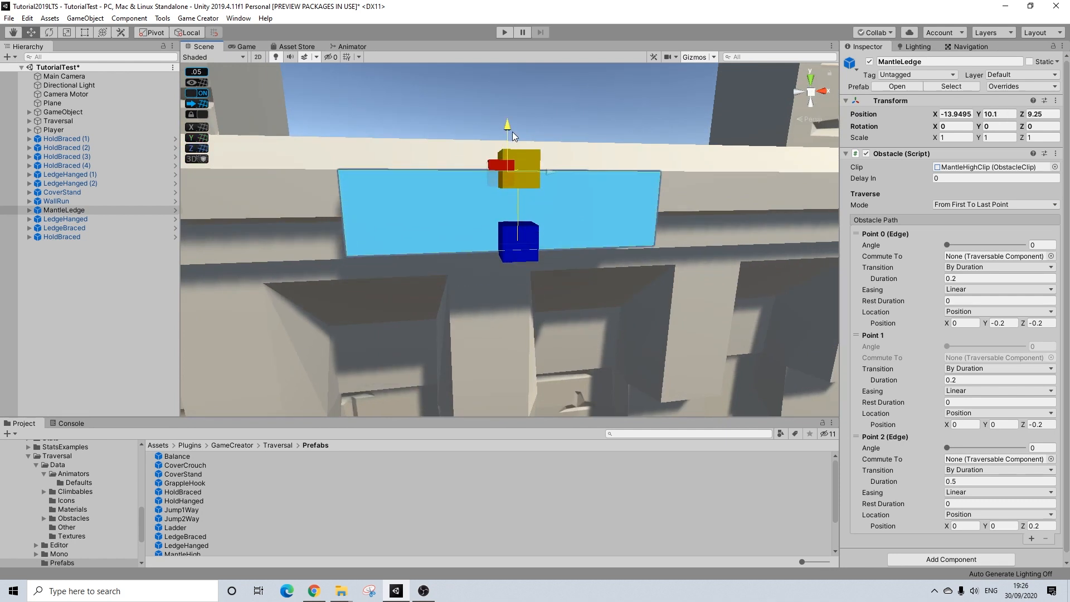
Review the climbing route across the wall and check the reachable elements of the lowest HoldBraced.
{"action": "scroll", "coordinate": [500, 152], "scroll_direction": "down", "scroll_amount": 5}
{"action": "scroll", "coordinate": [510, 230], "scroll_direction": "down", "scroll_amount": 8}
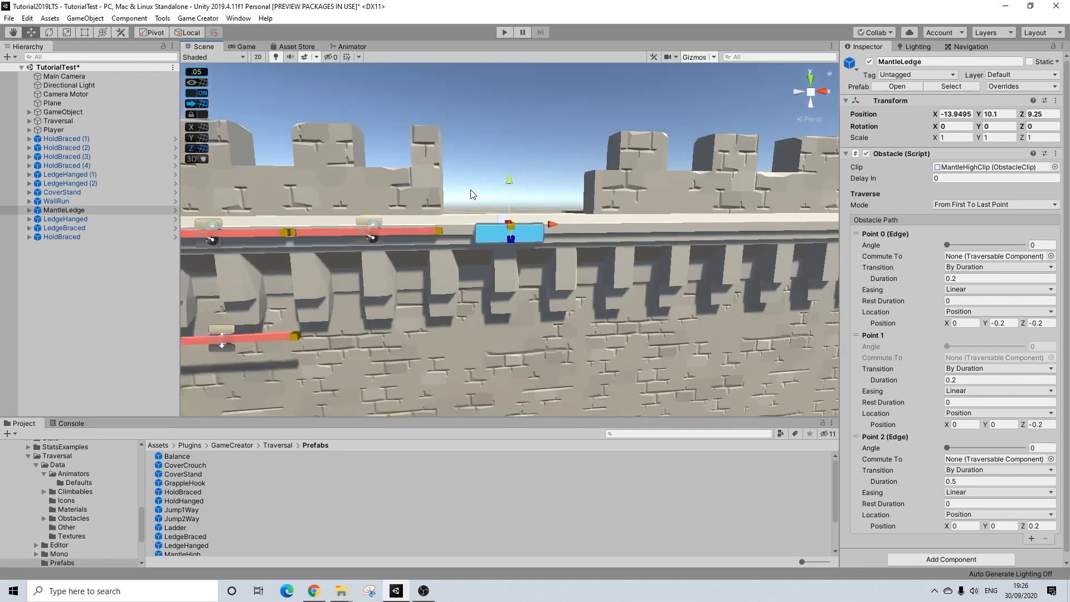
{"action": "middle_click_drag", "start_coordinate": [509, 278], "coordinate": [468, 153]}
{"action": "left_click_drag", "start_coordinate": [588, 289], "coordinate": [564, 280], "text": "alt"}
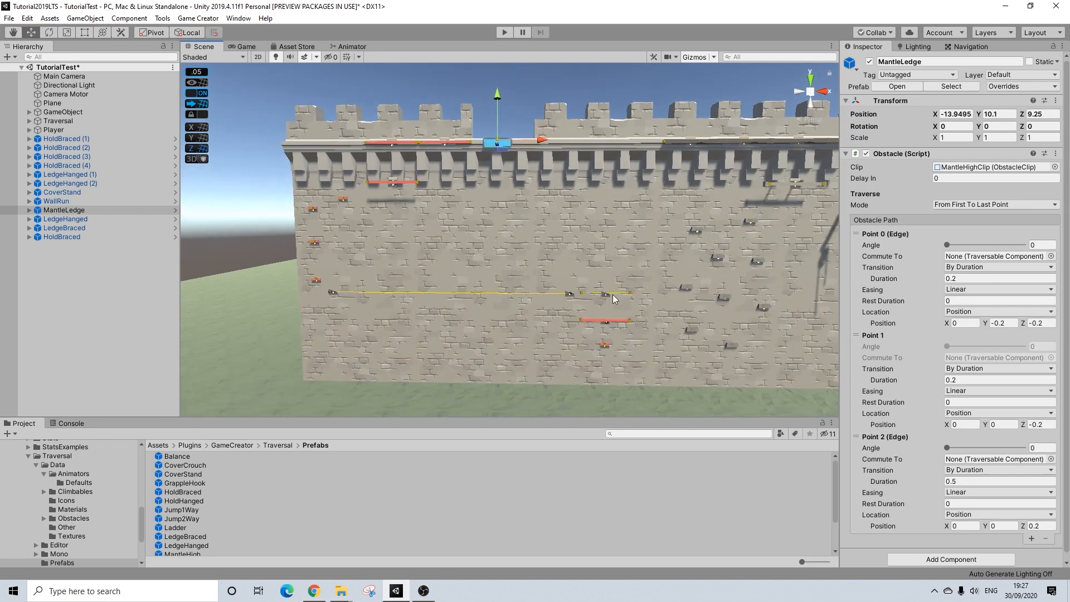
{"action": "middle_click_drag", "start_coordinate": [565, 272], "coordinate": [510, 227]}
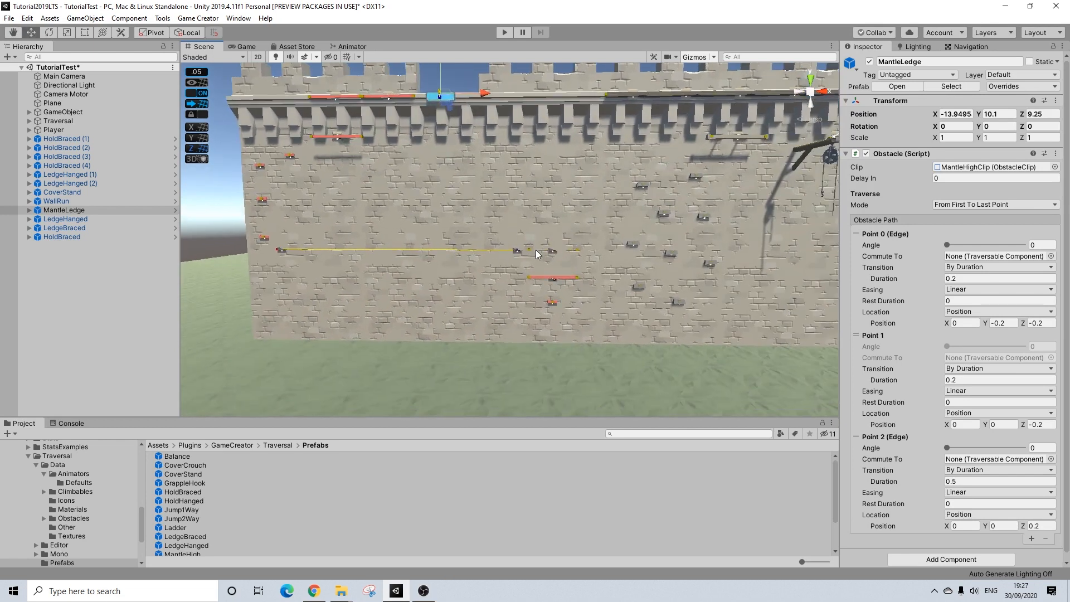
{"action": "mouse_move", "coordinate": [566, 266]}
{"action": "left_mouse_down", "text": "alt"}
{"action": "mouse_move", "coordinate": [518, 265]}
{"action": "mouse_move", "coordinate": [571, 272]}
{"action": "left_mouse_up", "text": "alt"}
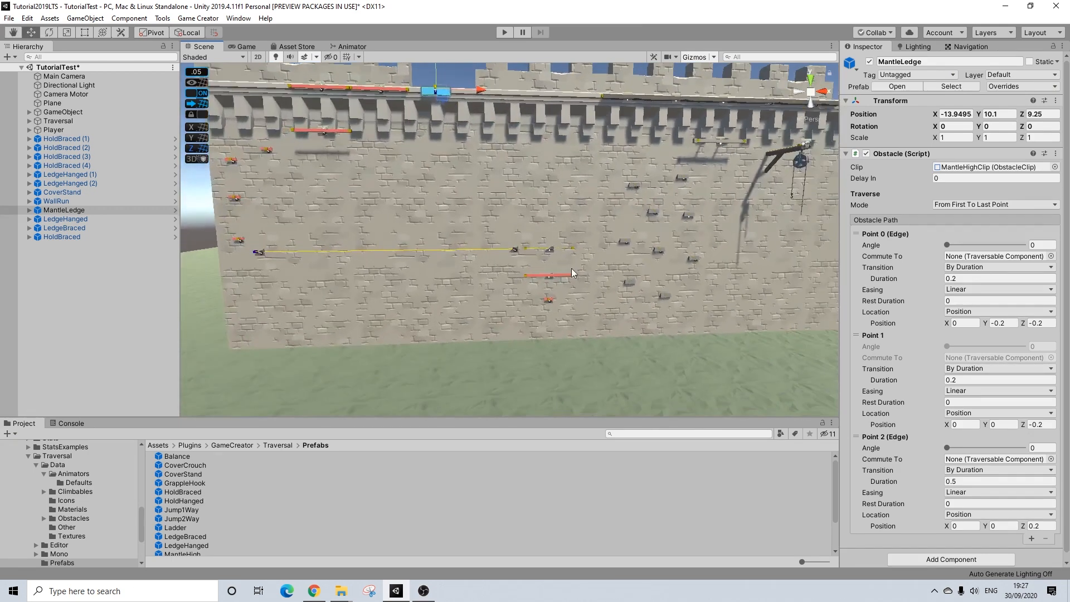
{"action": "scroll", "coordinate": [531, 246], "scroll_direction": "up", "scroll_amount": 10}
{"action": "middle_click_drag", "start_coordinate": [531, 245], "coordinate": [563, 325]}
{"action": "scroll", "coordinate": [550, 291], "scroll_direction": "down", "scroll_amount": 2}
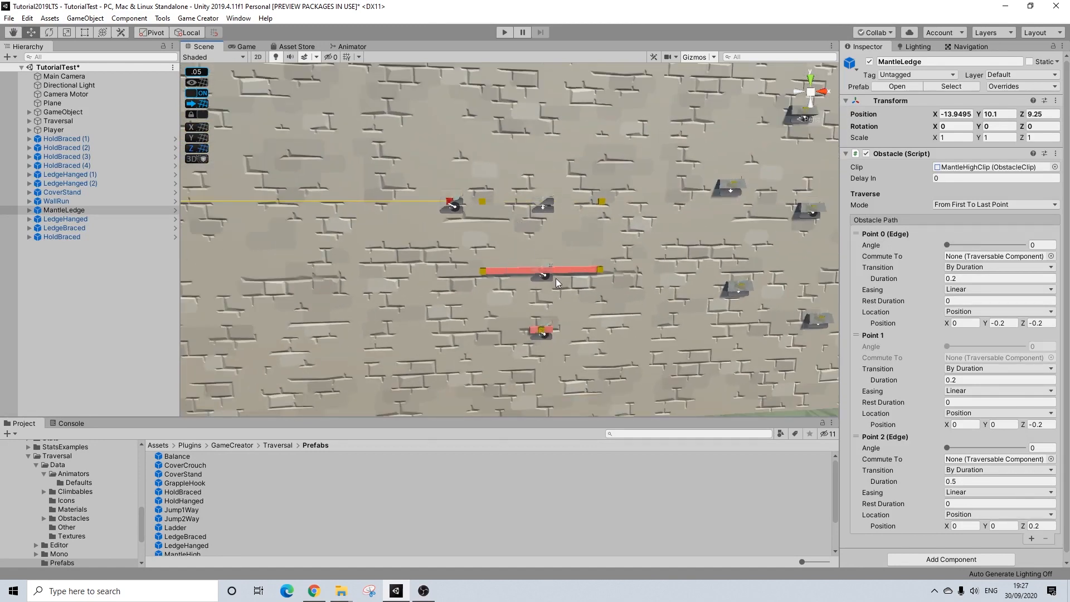
{"action": "scroll", "coordinate": [556, 278], "scroll_direction": "down", "scroll_amount": 3}
{"action": "left_click_drag", "start_coordinate": [562, 279], "coordinate": [565, 300], "text": "alt"}
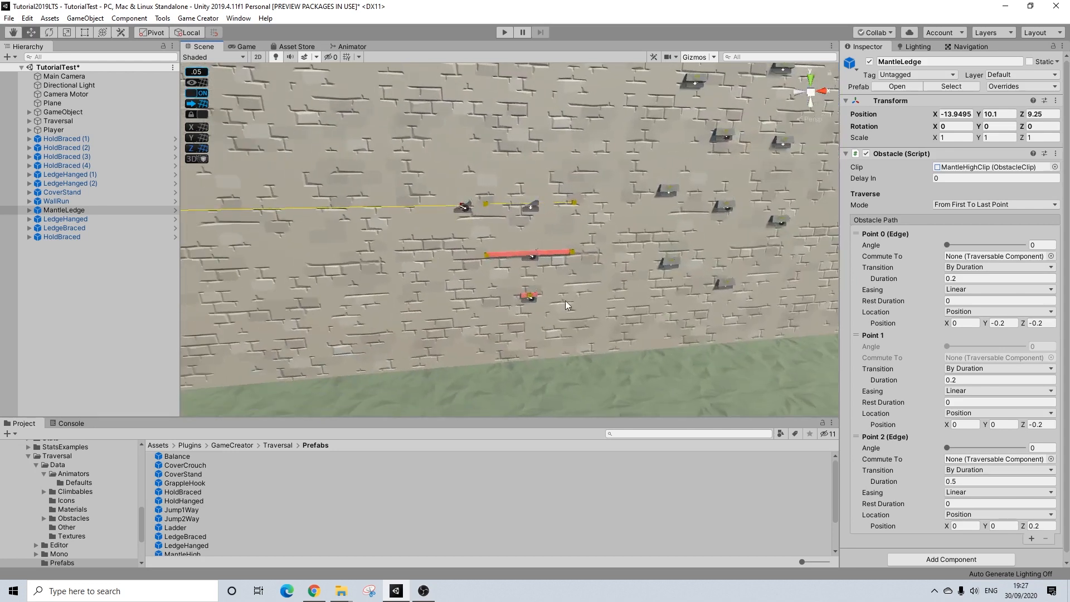
{"action": "left_click", "coordinate": [535, 296]}
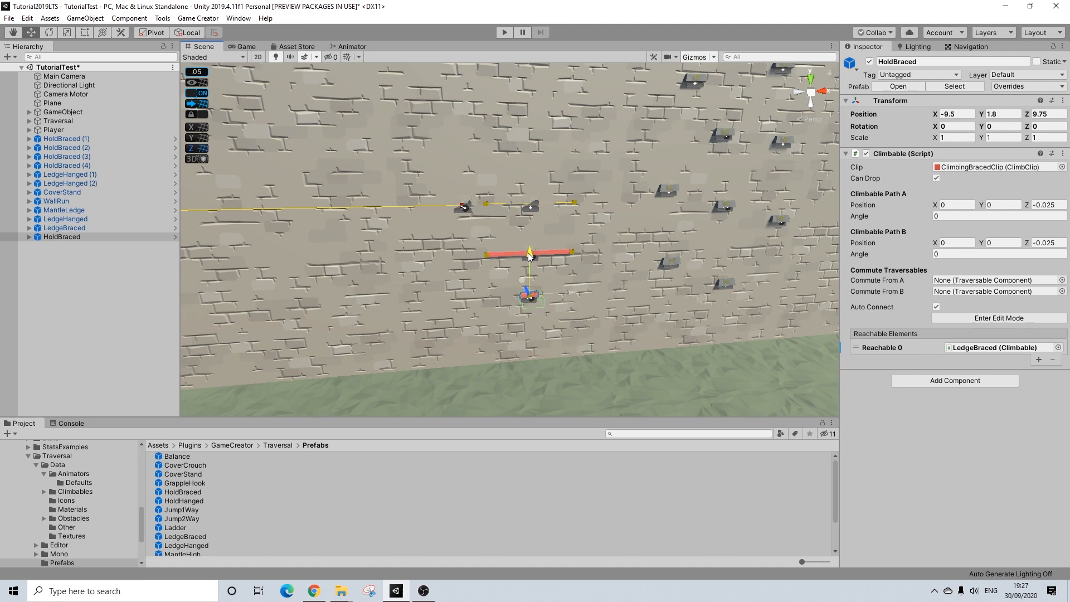
{"action": "left_click_drag", "start_coordinate": [533, 255], "coordinate": [618, 285], "text": "alt"}
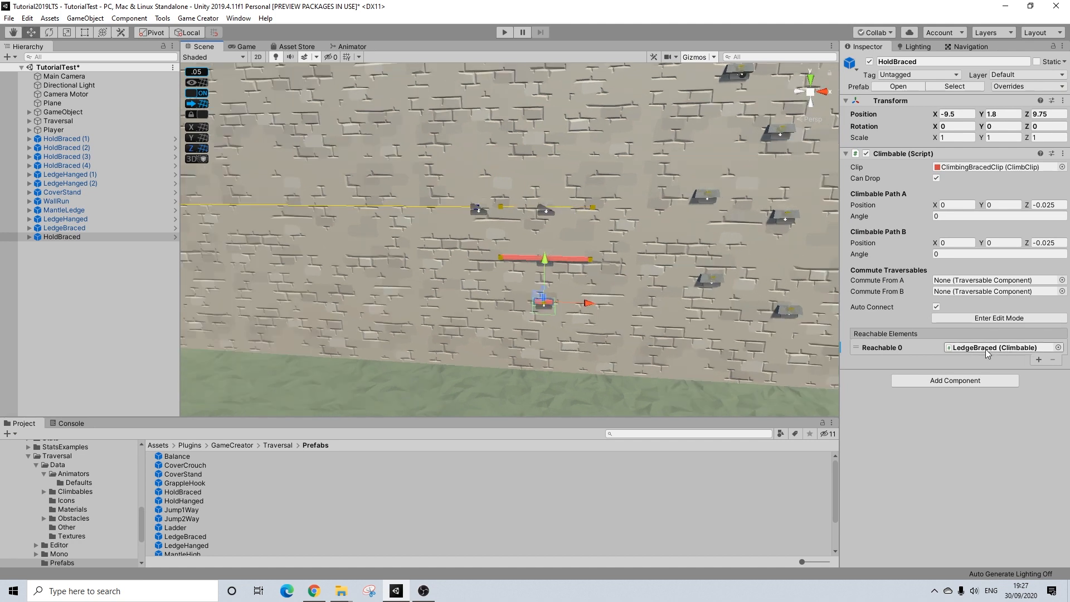
Remove the WallRunRight obstacle and its Reachable 1 slot from LedgeBraced's reachable elements.
{"action": "left_click", "coordinate": [566, 262]}
{"action": "left_click", "coordinate": [561, 256]}
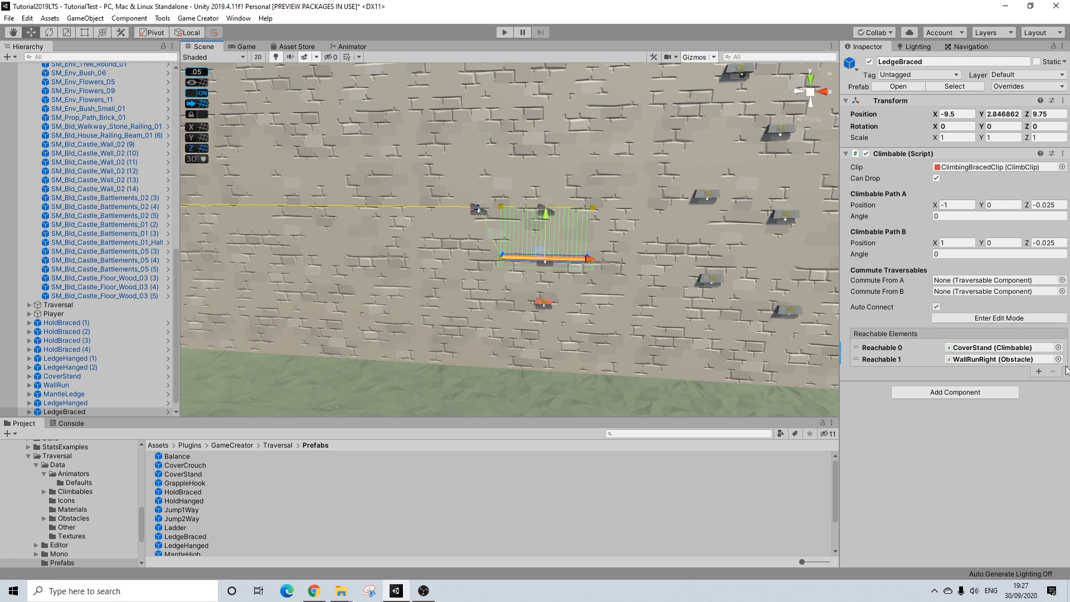
{"action": "left_click", "coordinate": [936, 359]}
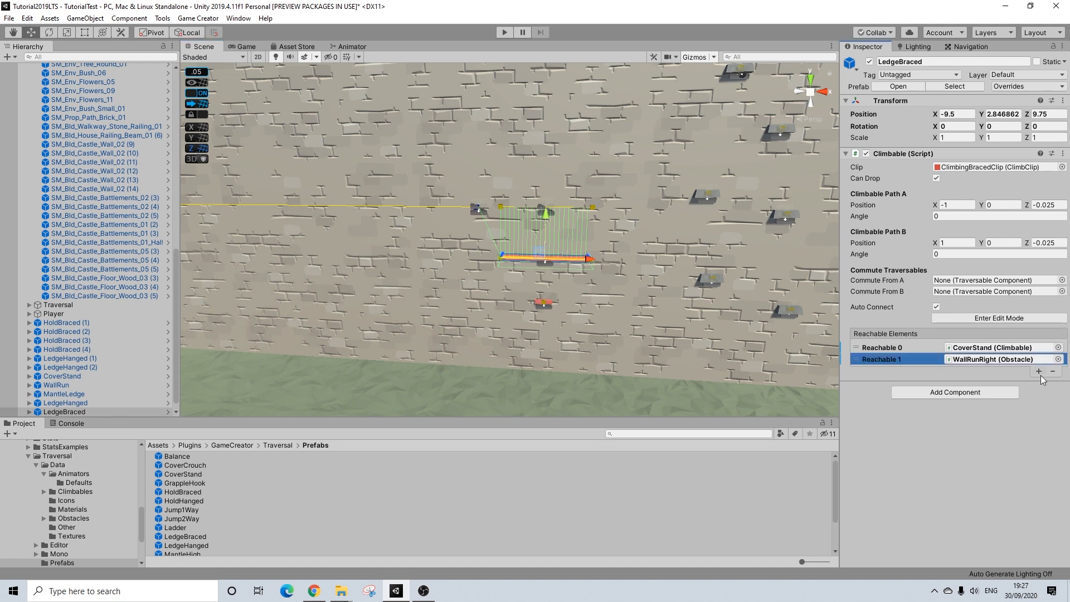
{"action": "left_click", "coordinate": [1053, 372]}
{"action": "middle_click_drag", "start_coordinate": [312, 143], "coordinate": [454, 202]}
{"action": "left_click_drag", "start_coordinate": [454, 201], "coordinate": [507, 232], "text": "alt"}
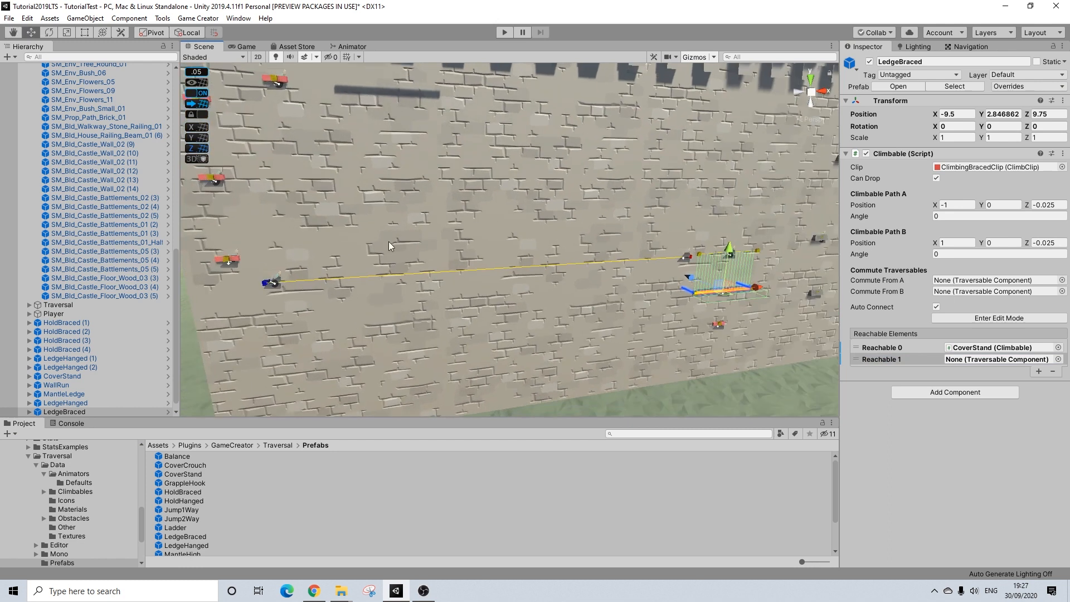
{"action": "left_click_drag", "start_coordinate": [389, 242], "coordinate": [534, 249], "text": "alt"}
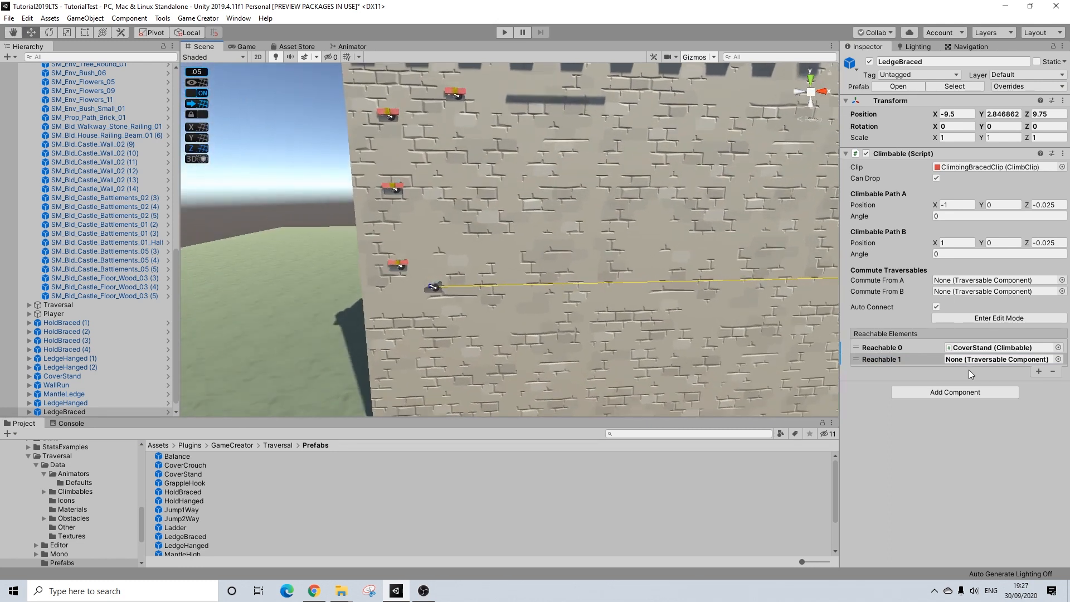
{"action": "left_click", "coordinate": [948, 360]}
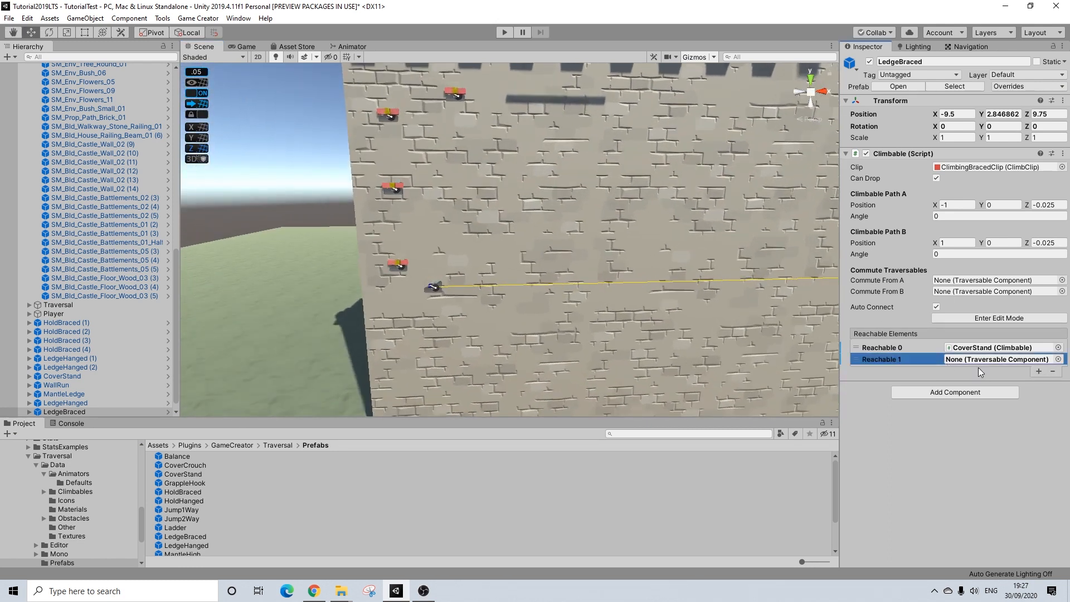
{"action": "left_click", "coordinate": [1052, 372]}
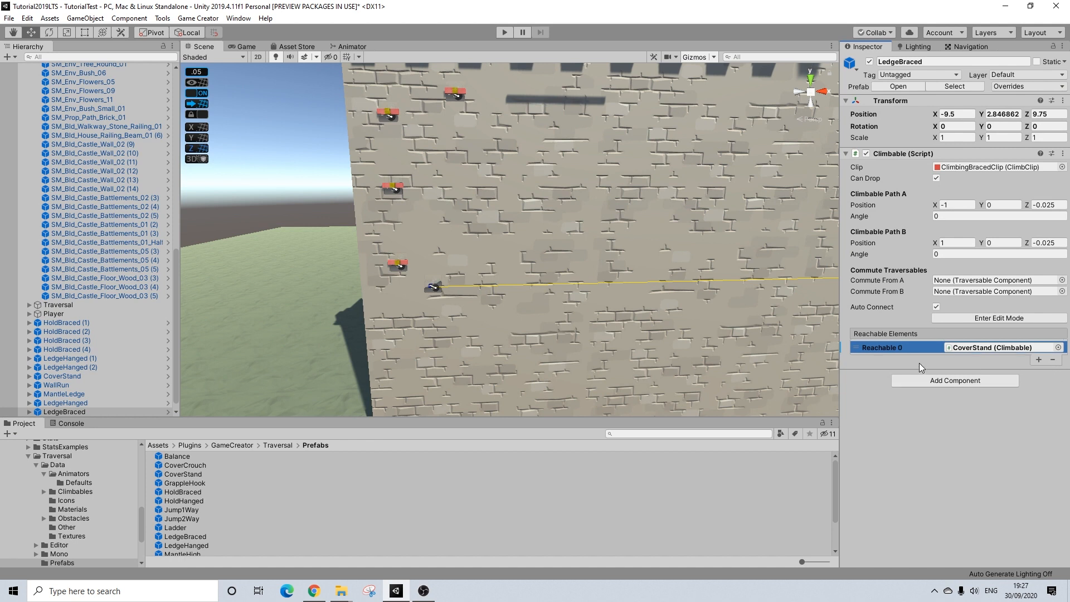
Collapse the GameObject group and expand WallRun to inspect the obstacle settings of WallRunRight and WallRunLeft.
{"action": "left_click", "coordinate": [474, 289]}
{"action": "left_click", "coordinate": [658, 279]}
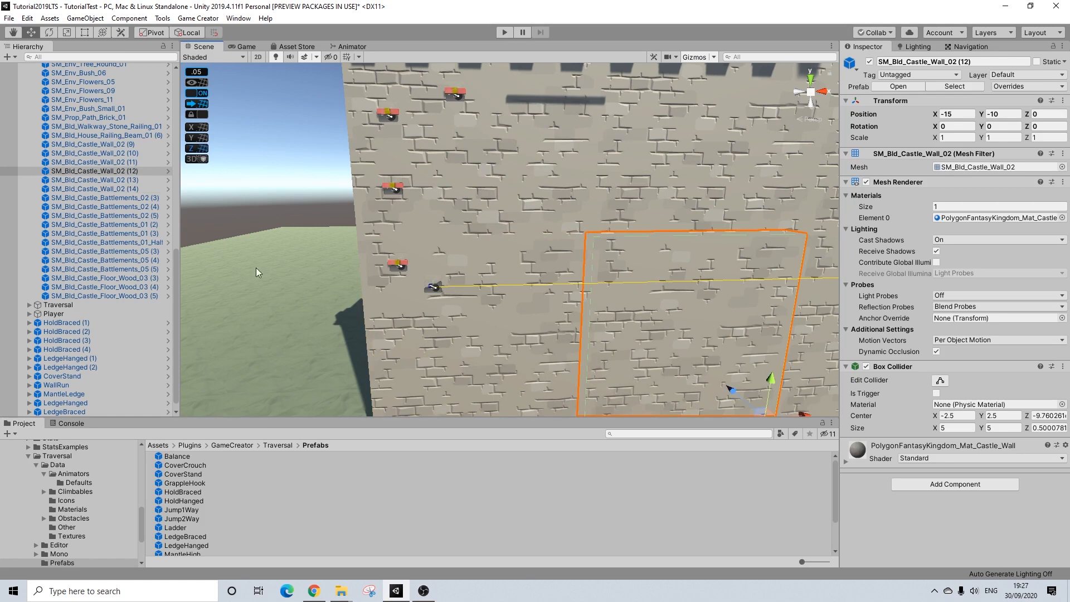
{"action": "scroll", "coordinate": [24, 158], "scroll_direction": "up", "scroll_amount": 15}
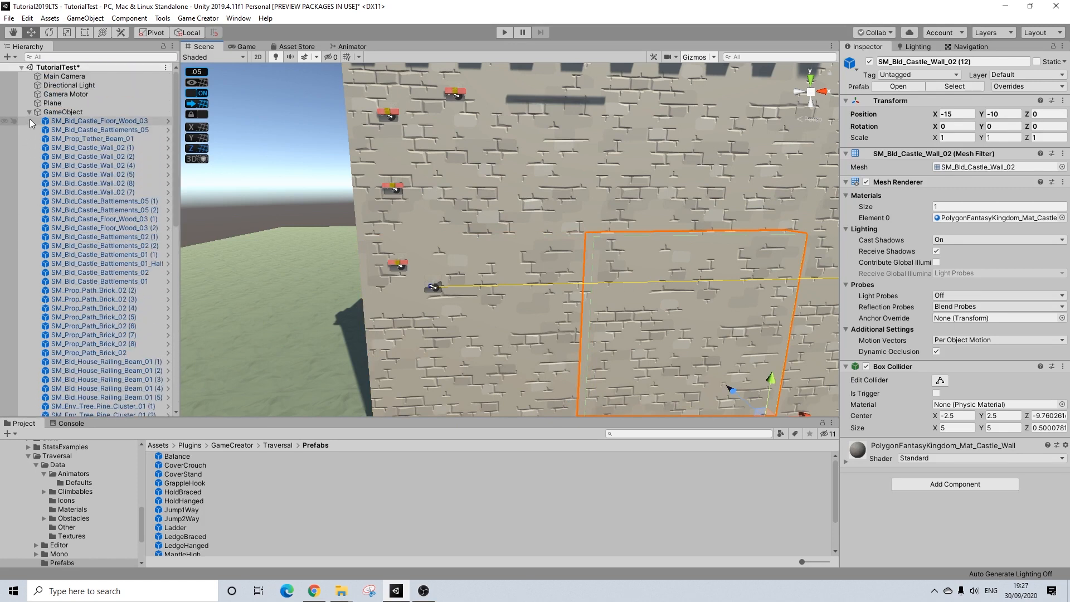
{"action": "left_click", "coordinate": [29, 112]}
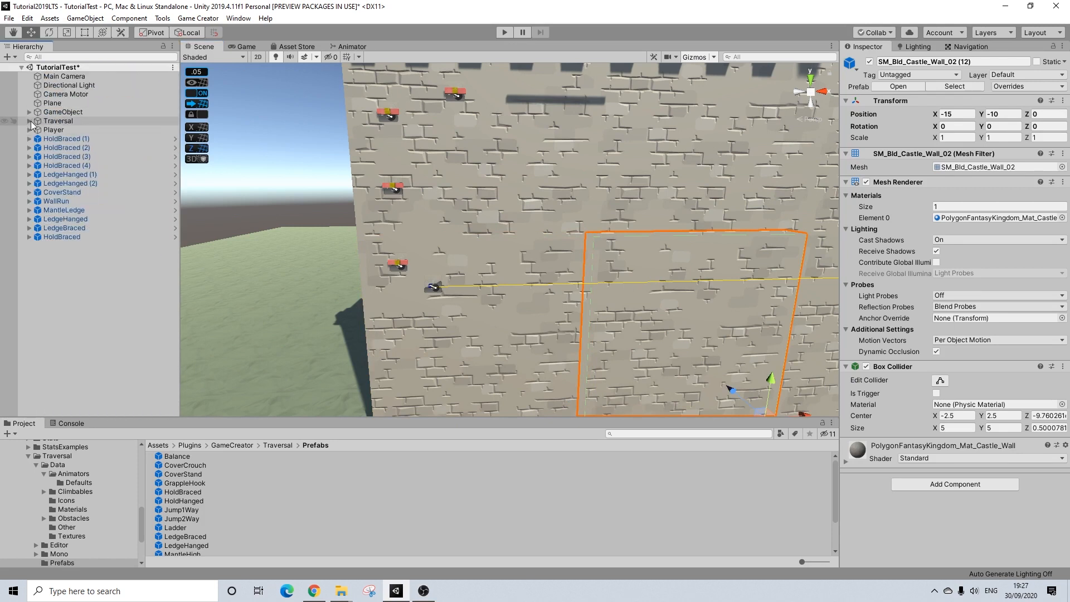
{"action": "left_click", "coordinate": [60, 202]}
{"action": "left_click", "coordinate": [29, 201]}
{"action": "left_click", "coordinate": [72, 228]}
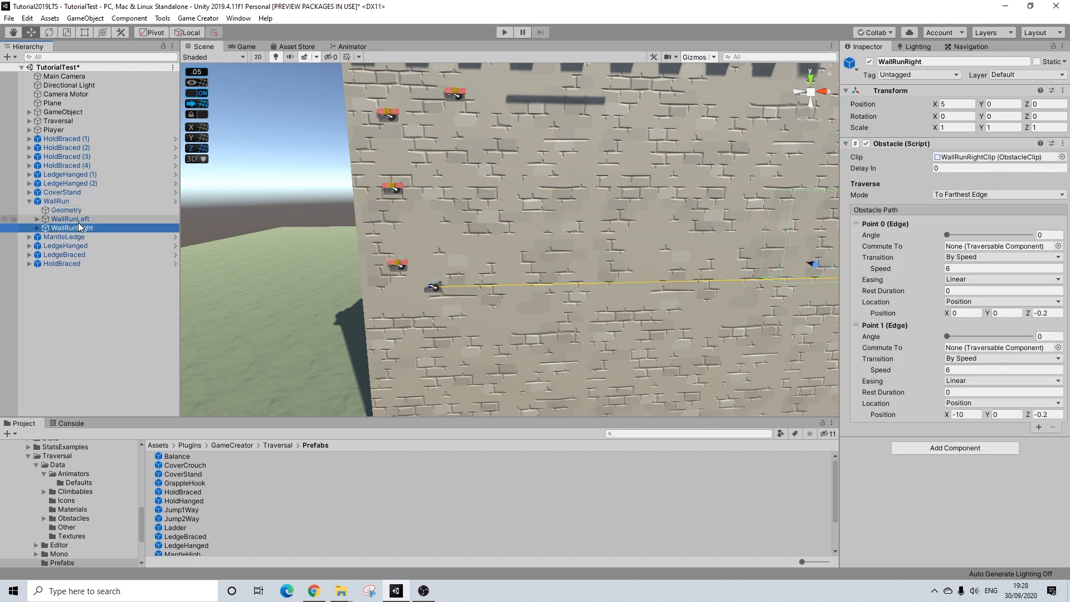
{"action": "left_click", "coordinate": [81, 220]}
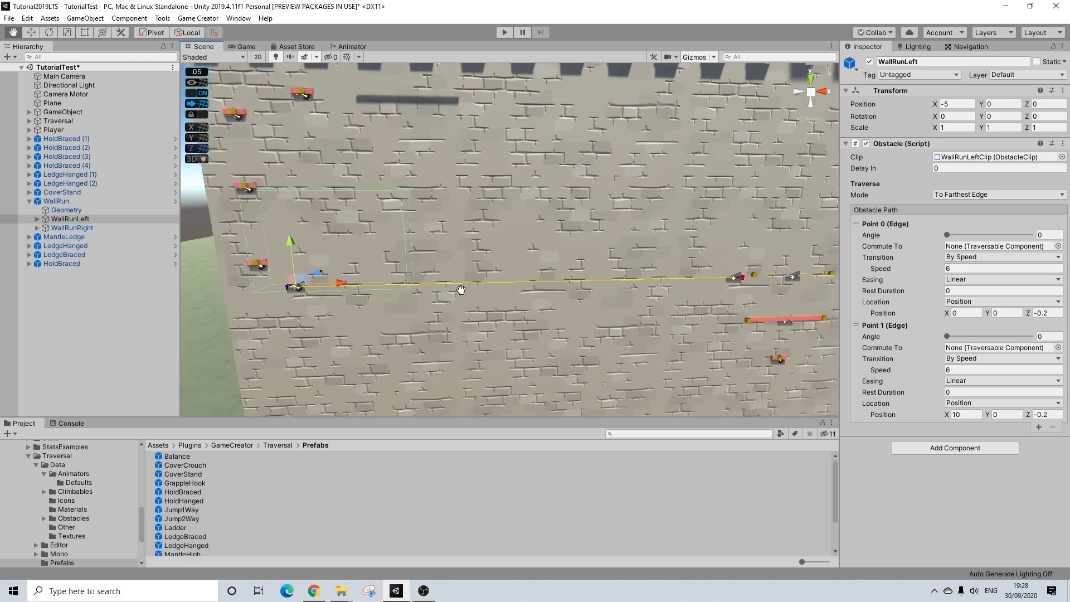
{"action": "key", "text": "f"}
{"action": "left_click_drag", "start_coordinate": [631, 283], "coordinate": [673, 267], "text": "alt"}
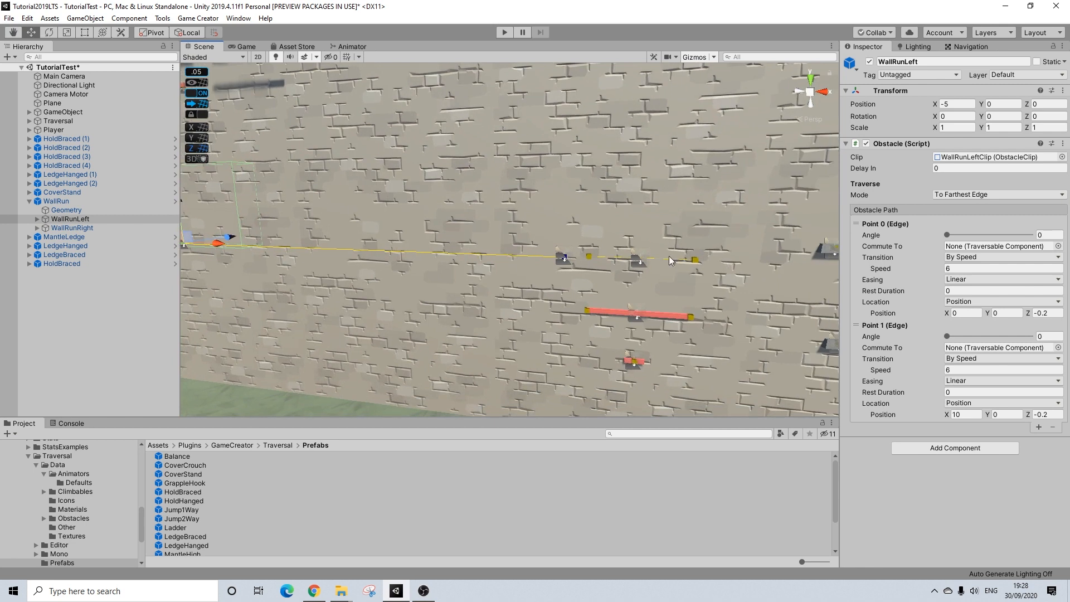
Assign WallRunRight as the Commute From A traversable of CoverStand.
{"action": "left_click", "coordinate": [66, 193]}
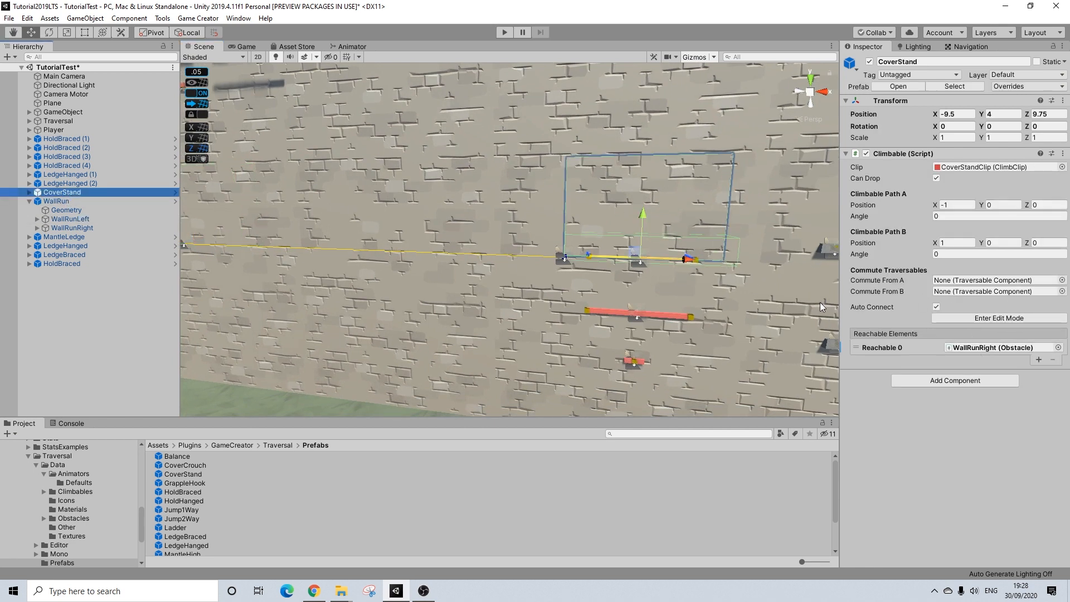
{"action": "left_click_drag", "start_coordinate": [557, 246], "coordinate": [643, 246], "text": "alt"}
{"action": "left_click", "coordinate": [936, 306]}
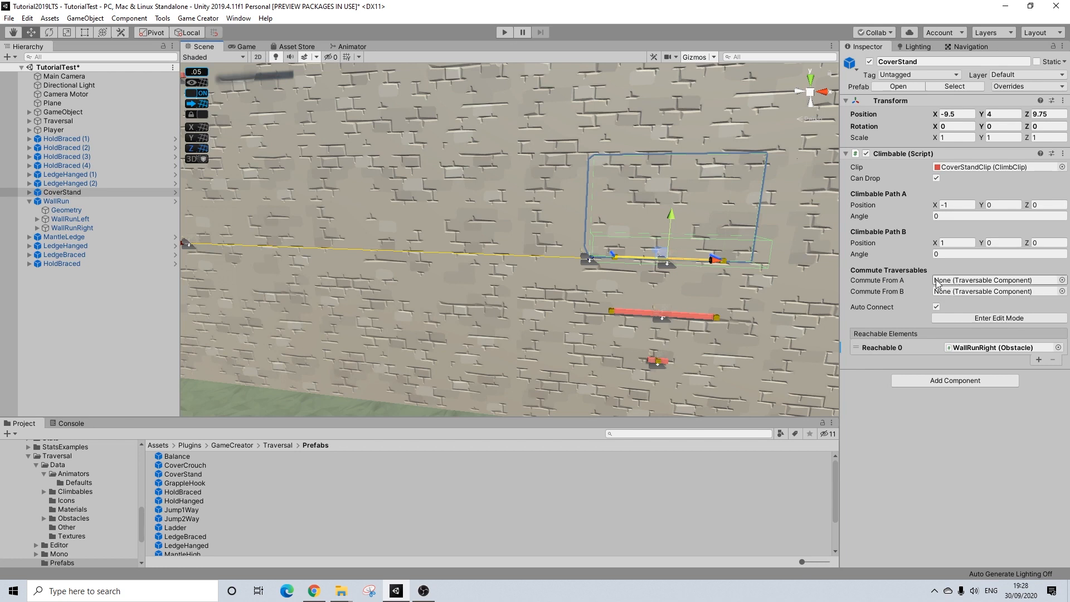
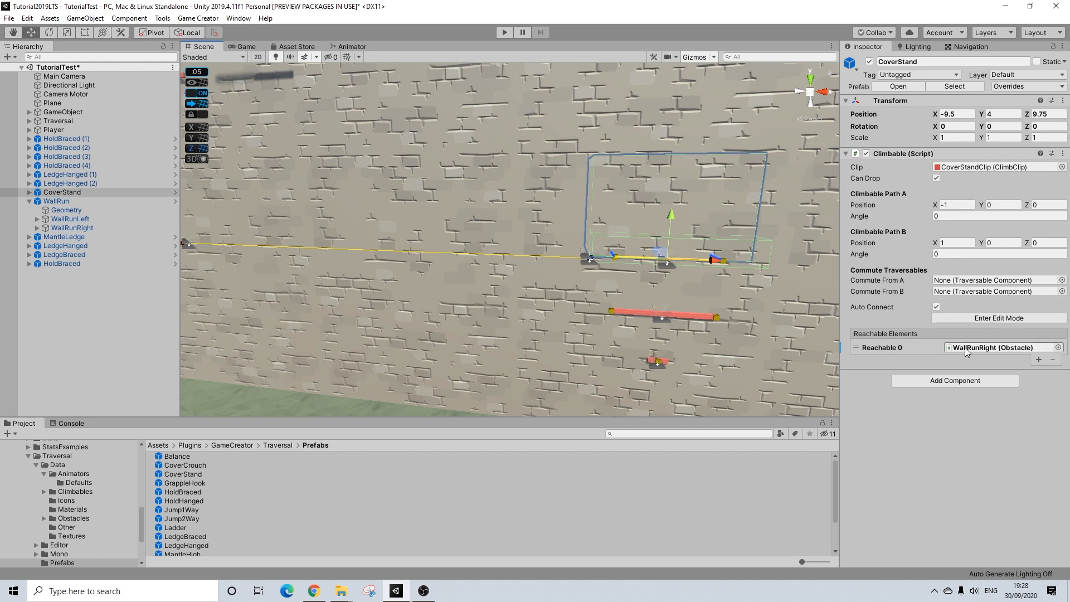
{"action": "left_click", "coordinate": [1062, 280]}
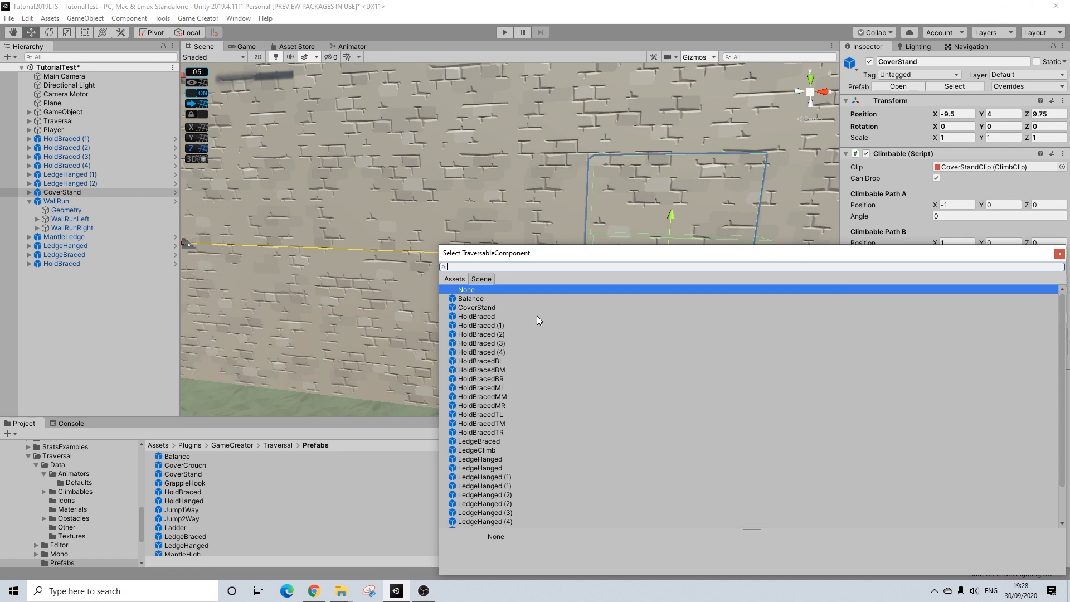
{"action": "scroll", "coordinate": [536, 316], "scroll_direction": "down", "scroll_amount": 2}
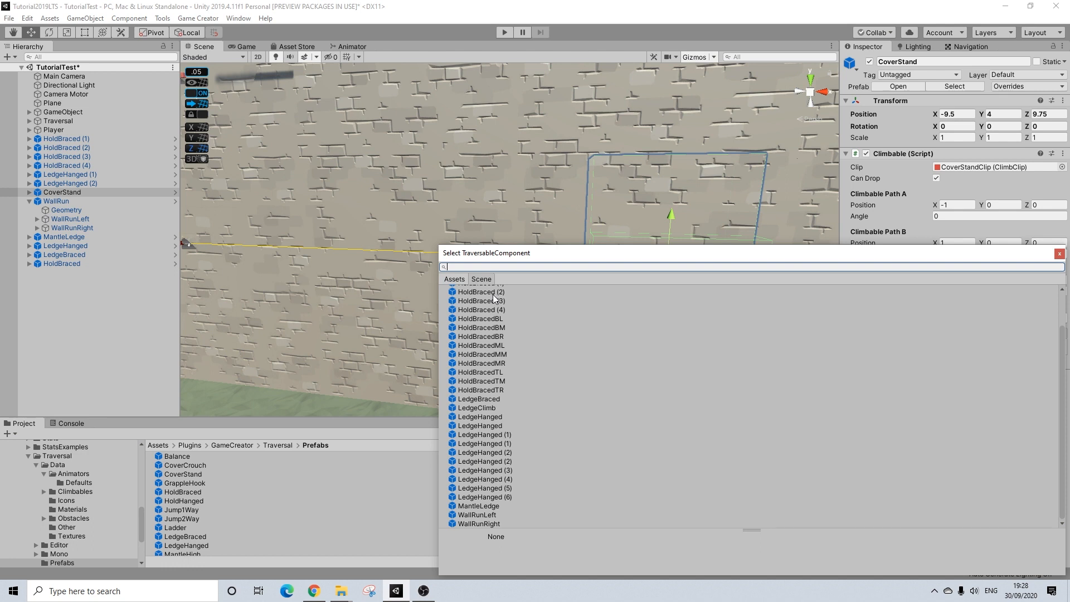
{"action": "left_click", "coordinate": [492, 523]}
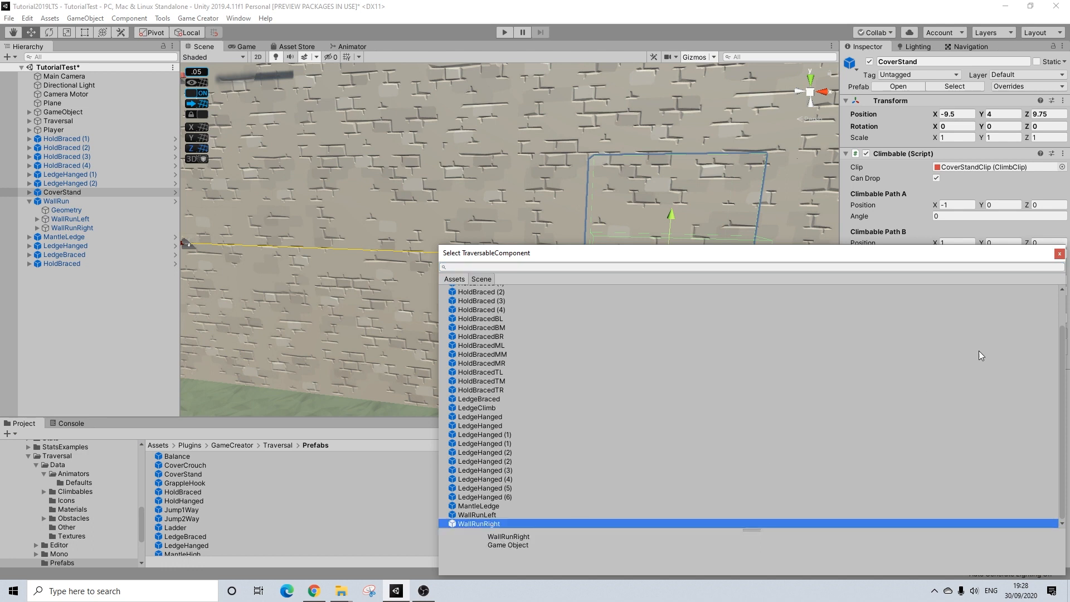
{"action": "left_click", "coordinate": [1059, 253]}
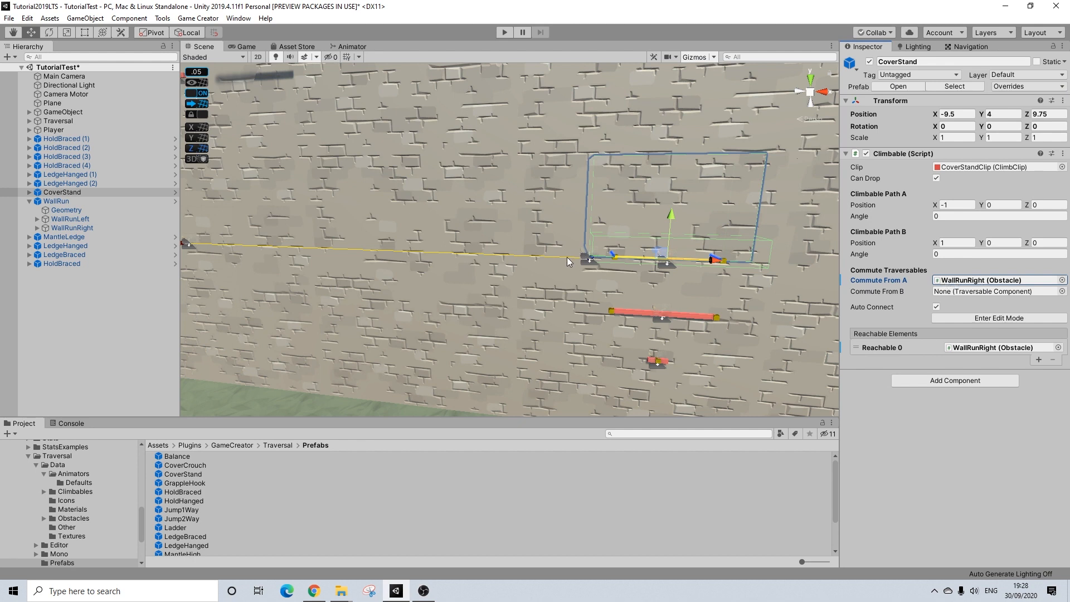
Assign WallRunLeft as the Commute From B traversable of HoldBraced (1), the lowest hold near the wall's far corner.
{"action": "scroll", "coordinate": [648, 286], "scroll_direction": "down", "scroll_amount": 6}
{"action": "middle_click_drag", "start_coordinate": [492, 286], "coordinate": [559, 304]}
{"action": "scroll", "coordinate": [502, 296], "scroll_direction": "down", "scroll_amount": 1}
{"action": "right_click_drag", "start_coordinate": [460, 293], "coordinate": [442, 276]}
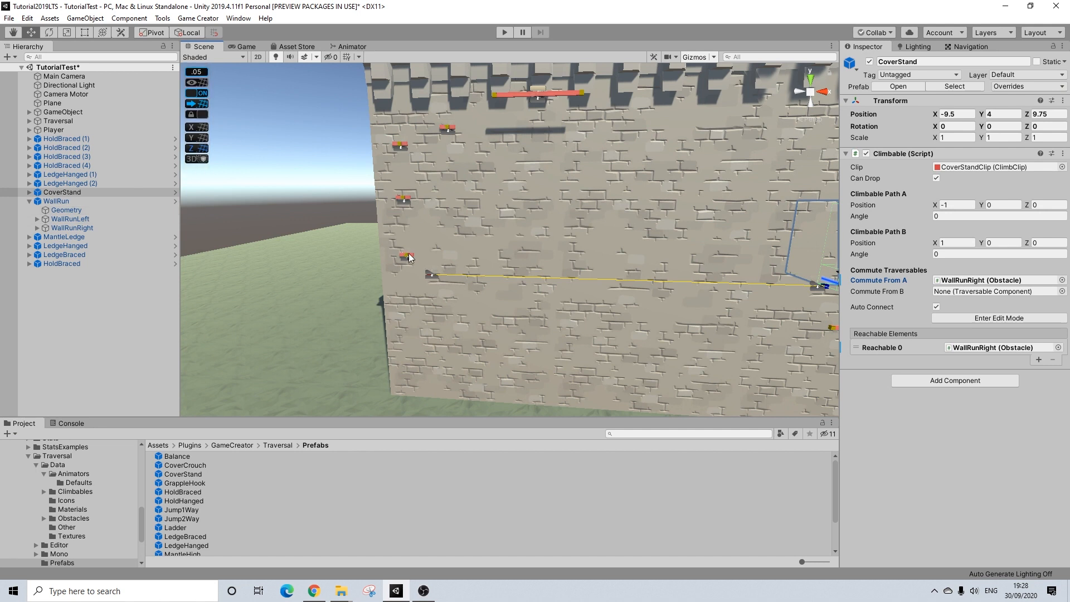
{"action": "left_click", "coordinate": [431, 272]}
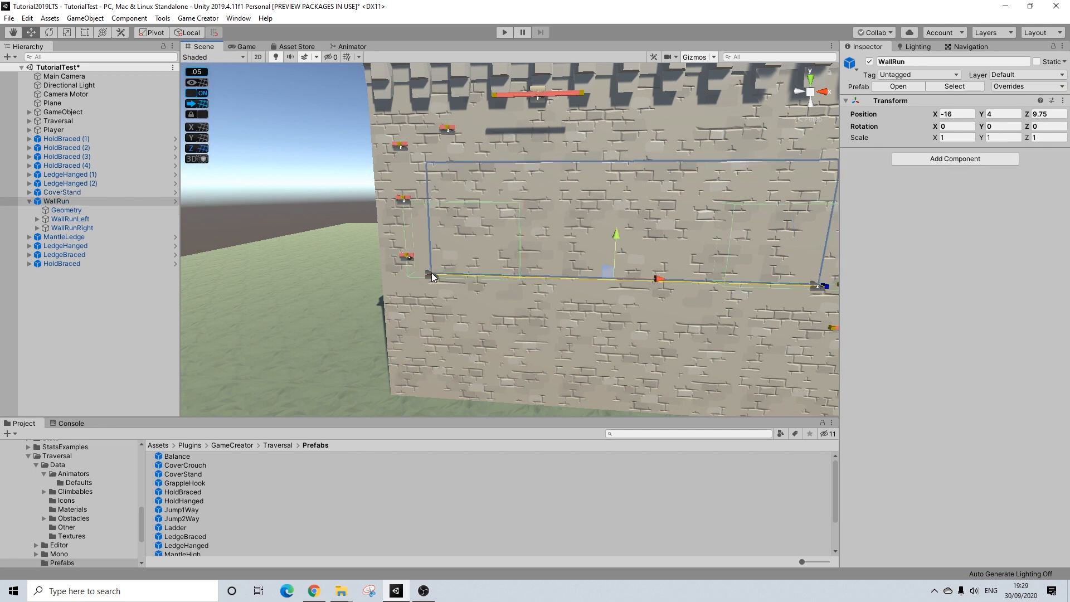
{"action": "left_click", "coordinate": [407, 258]}
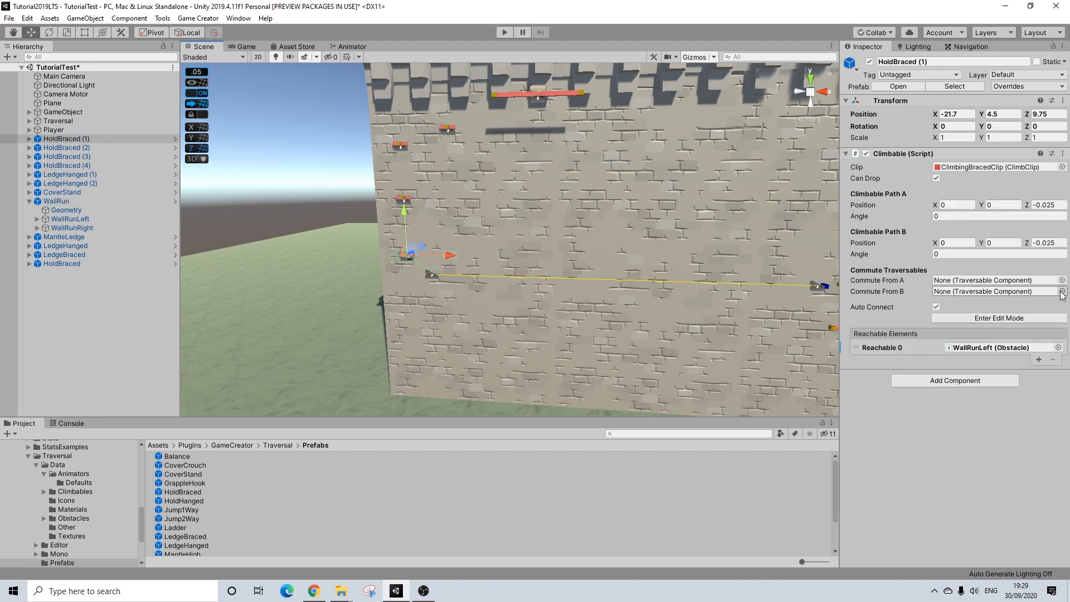
{"action": "left_click", "coordinate": [1062, 291]}
{"action": "scroll", "coordinate": [507, 474], "scroll_direction": "down", "scroll_amount": 5}
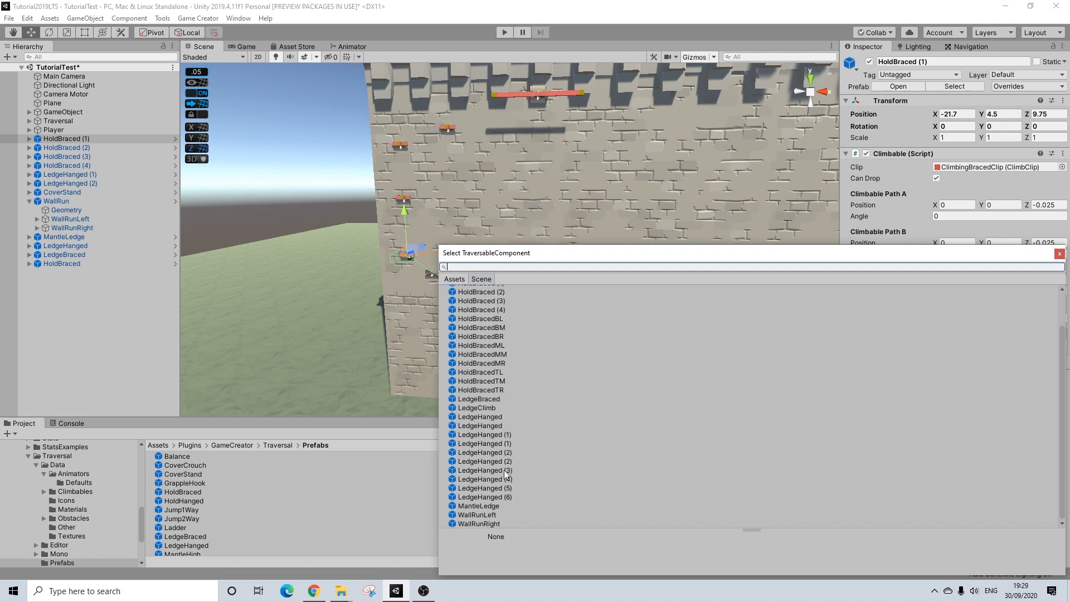
{"action": "left_click", "coordinate": [483, 514]}
{"action": "left_click", "coordinate": [1060, 254]}
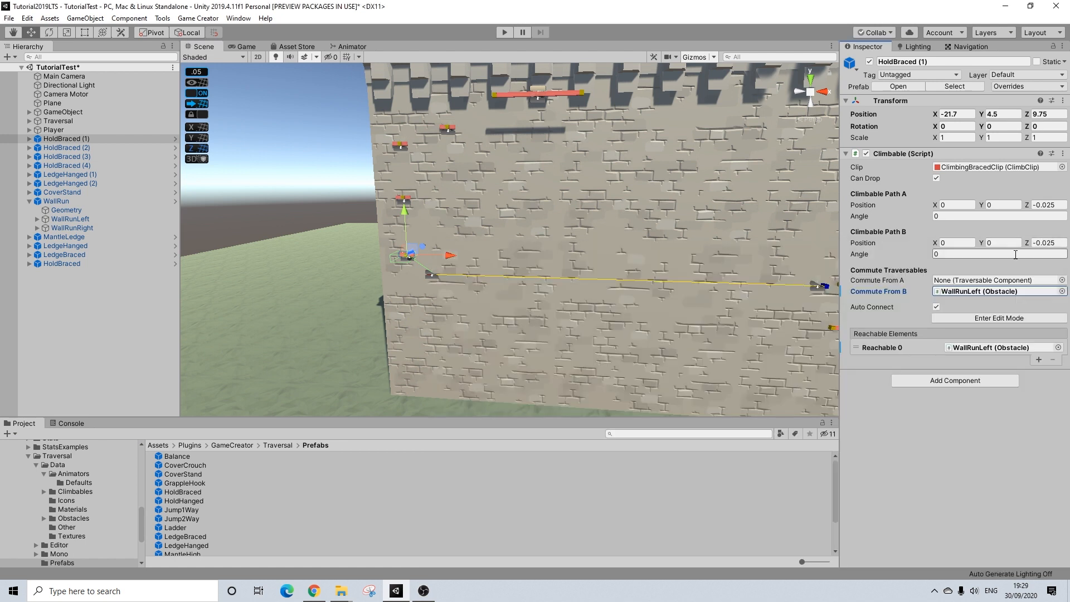
Review the climbing route along the castle wall, from the corner holds and wall run to the upper ledges.
{"action": "scroll", "coordinate": [533, 236], "scroll_direction": "down", "scroll_amount": 3}
{"action": "scroll", "coordinate": [533, 238], "scroll_direction": "down", "scroll_amount": 5}
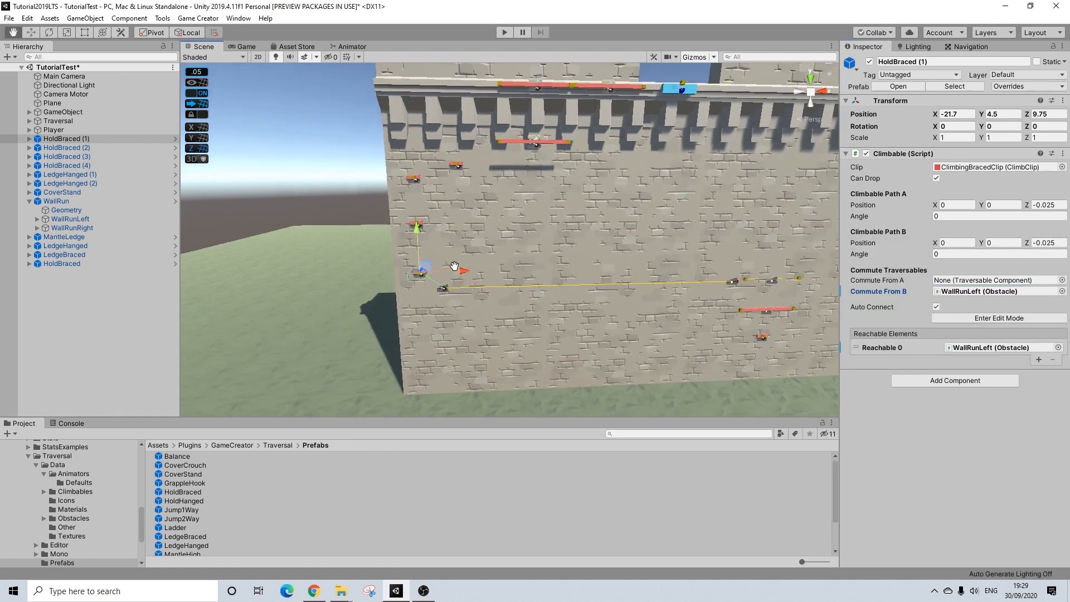
{"action": "scroll", "coordinate": [506, 256], "scroll_direction": "up", "scroll_amount": 3}
{"action": "middle_click_drag", "start_coordinate": [506, 256], "coordinate": [521, 267]}
{"action": "scroll", "coordinate": [590, 234], "scroll_direction": "up", "scroll_amount": 3}
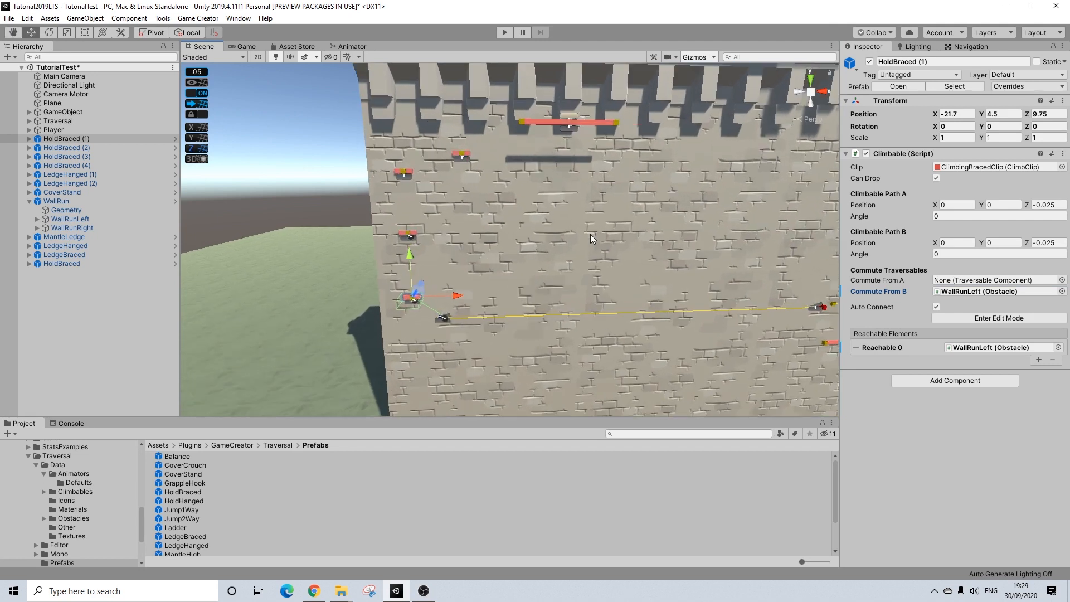
{"action": "middle_click_drag", "start_coordinate": [590, 234], "coordinate": [498, 261]}
{"action": "scroll", "coordinate": [498, 261], "scroll_direction": "down", "scroll_amount": 3}
{"action": "left_click_drag", "start_coordinate": [612, 259], "coordinate": [683, 206], "text": "alt"}
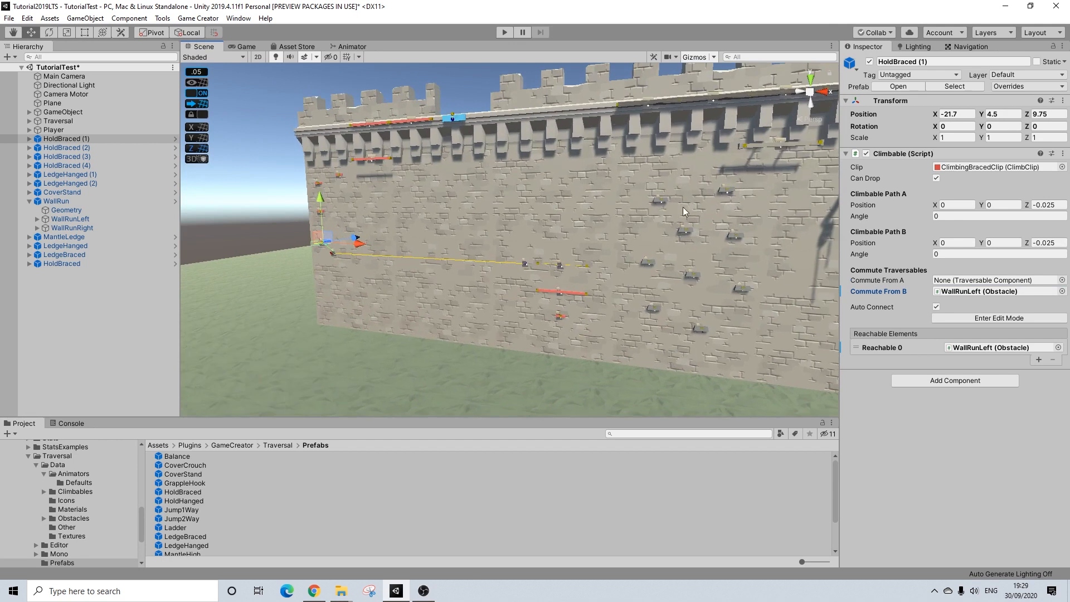
{"action": "left_click_drag", "start_coordinate": [636, 257], "coordinate": [700, 242], "text": "alt"}
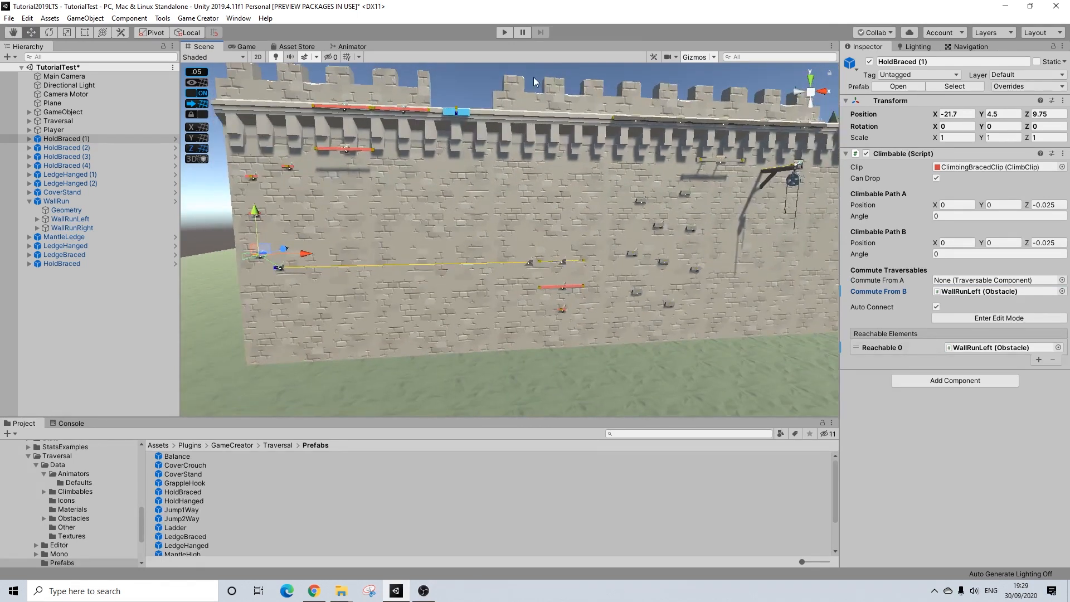
Play the scene and test climbing from the lowest HoldBraced through the connected traversal elements.
{"action": "left_click", "coordinate": [504, 32]}
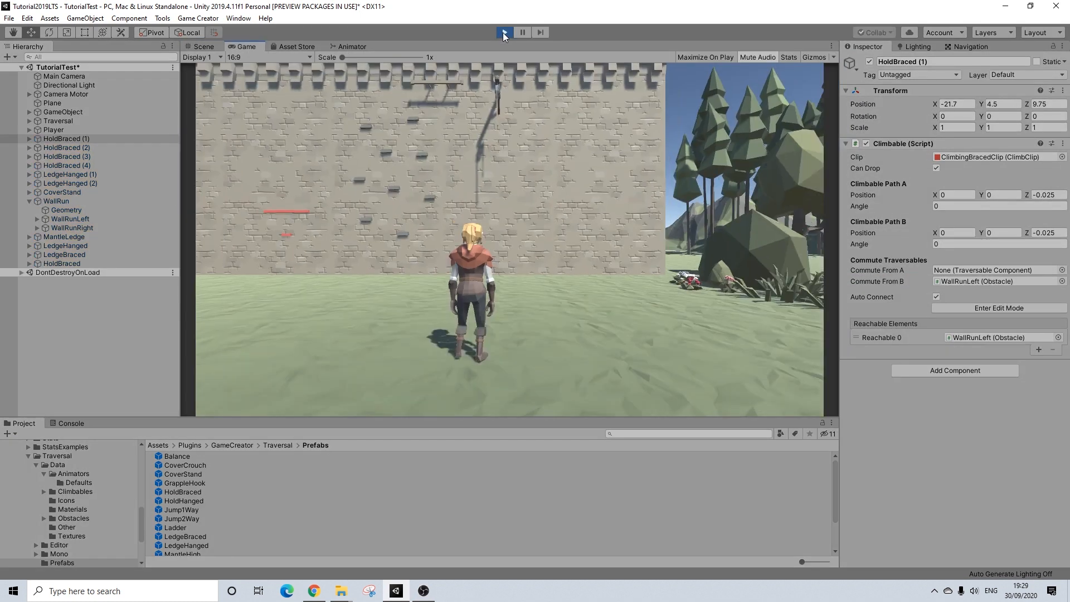
{"action": "key", "text": "w"}
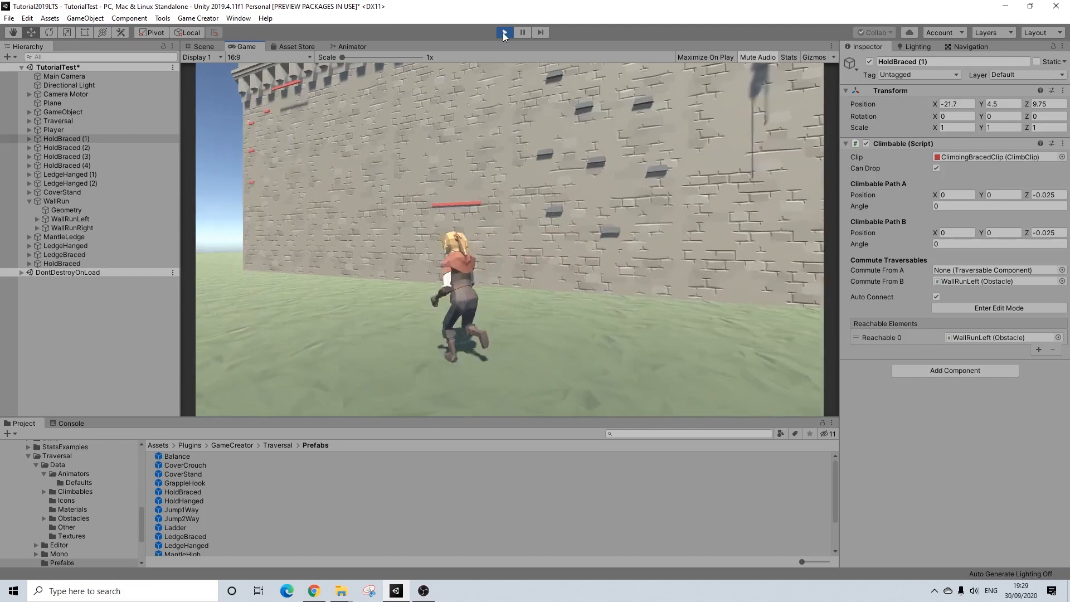
{"action": "key", "text": "space"}
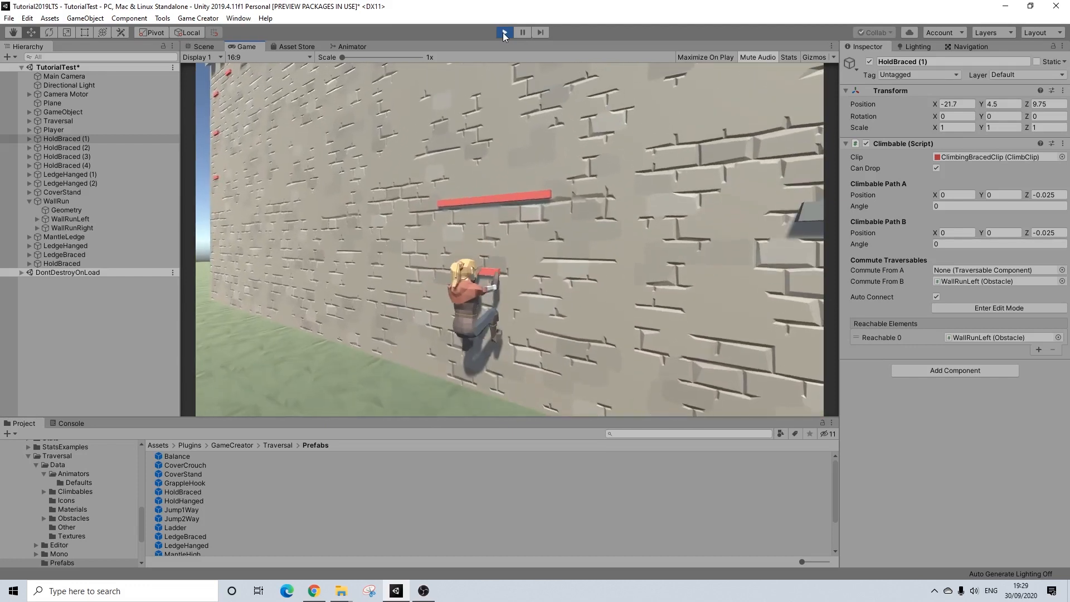
{"action": "key", "text": "space"}
{"action": "key", "text": "space"}
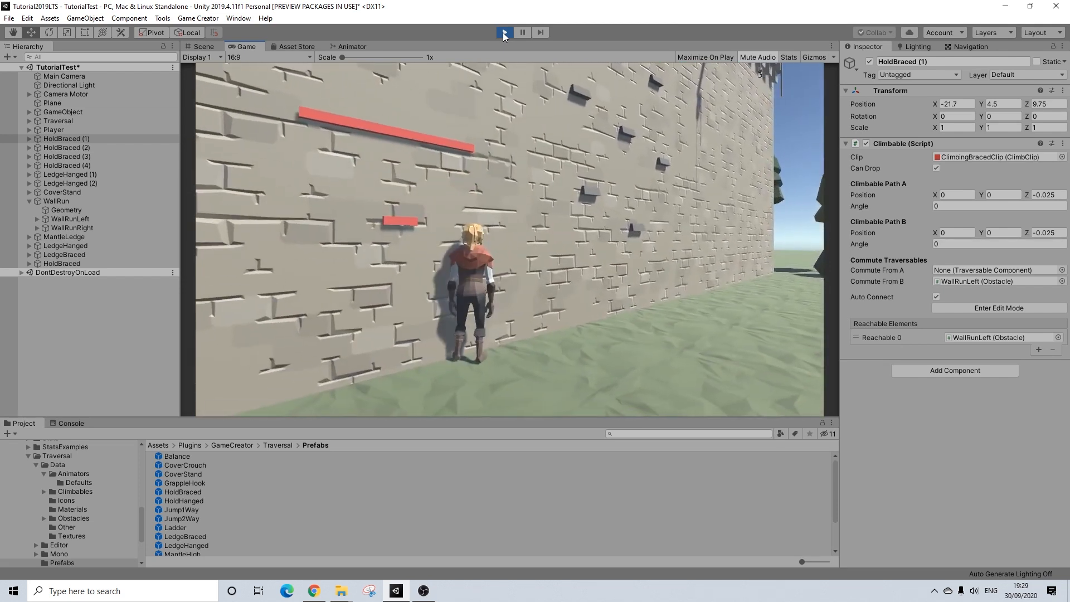
Disable Can Jump on the Player during the play test, try the character along the wall, and stop the game.
{"action": "left_click", "coordinate": [58, 130]}
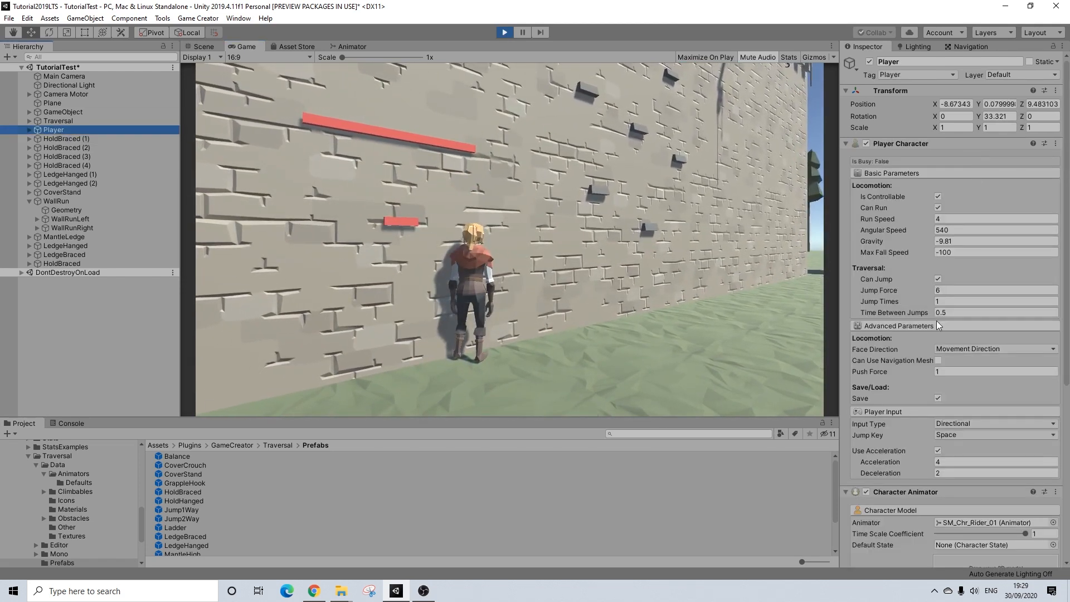
{"action": "left_click", "coordinate": [938, 279]}
{"action": "left_click", "coordinate": [450, 173]}
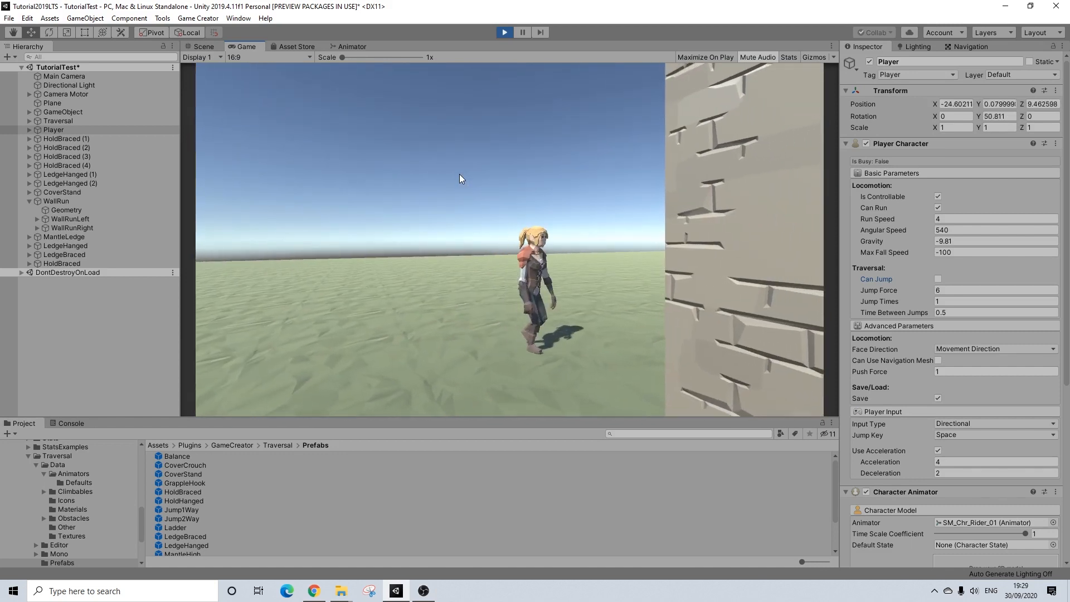
{"action": "left_click", "coordinate": [505, 33]}
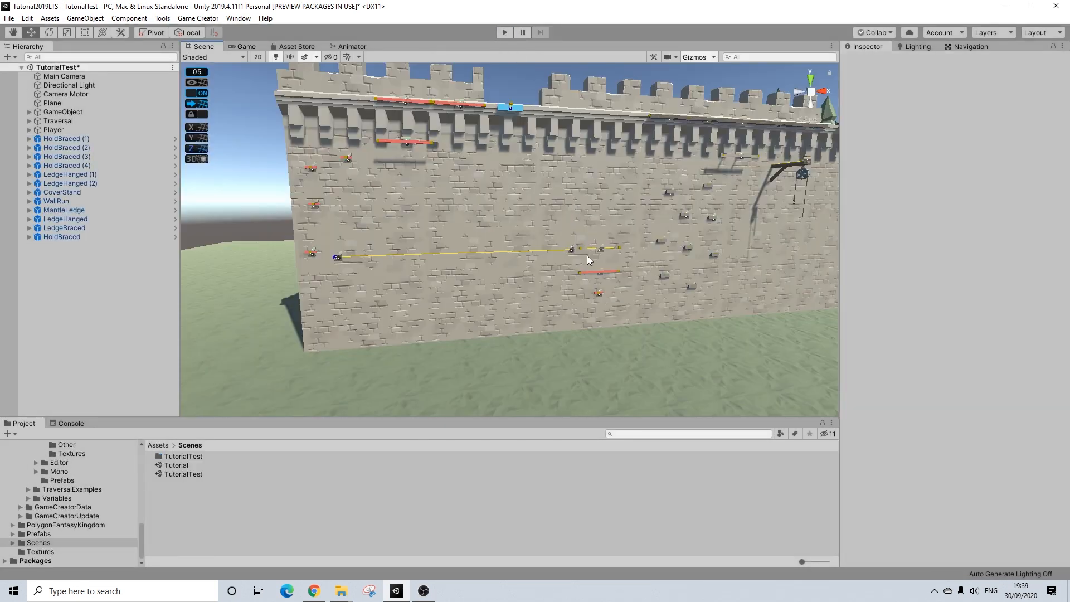
Deactivate the WallRunLeft obstacle inside WallRun.
{"action": "scroll", "coordinate": [587, 256], "scroll_direction": "up", "scroll_amount": 2}
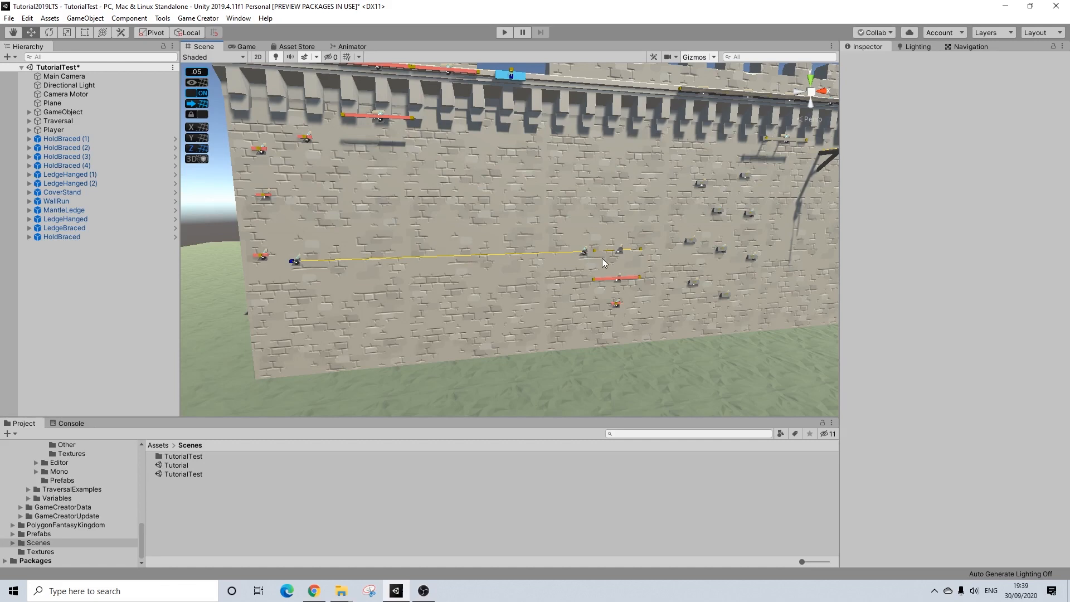
{"action": "scroll", "coordinate": [555, 255], "scroll_direction": "up", "scroll_amount": 3}
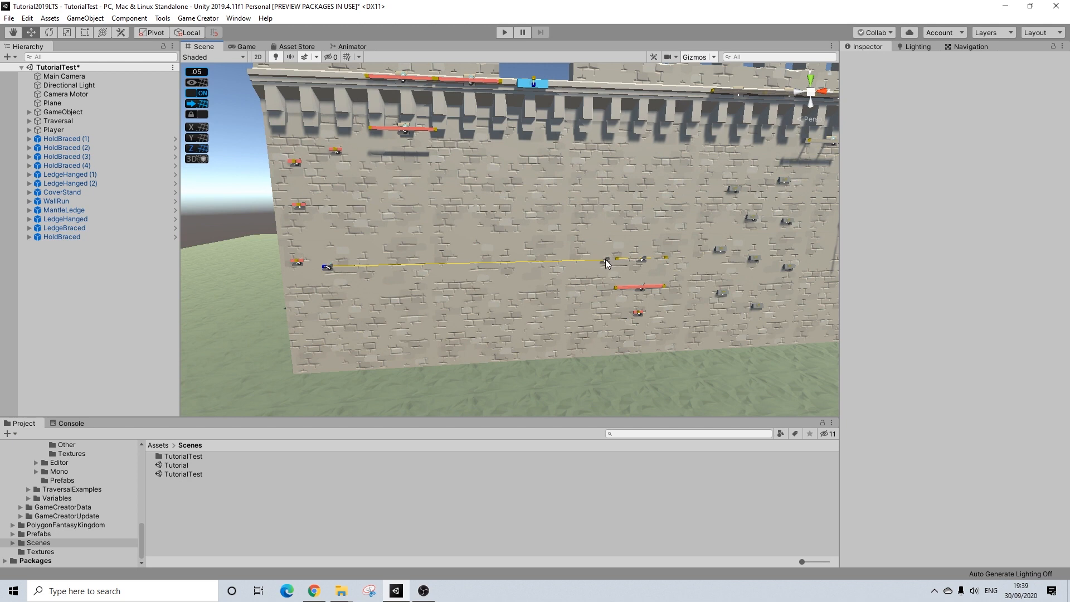
{"action": "left_click", "coordinate": [29, 202]}
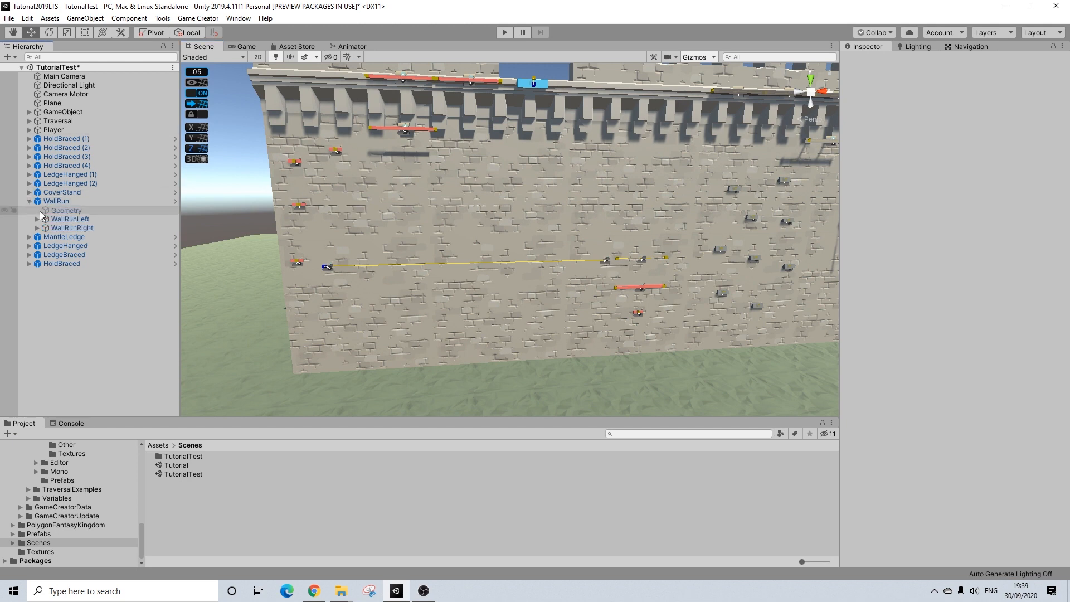
{"action": "left_click", "coordinate": [69, 220]}
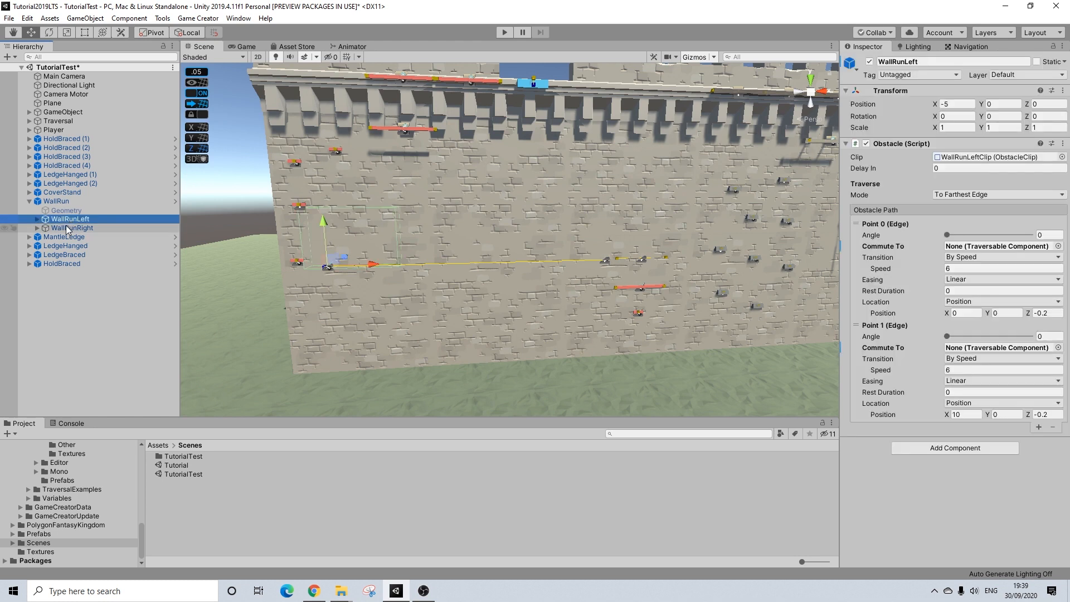
{"action": "left_click", "coordinate": [67, 228], "text": "shift"}
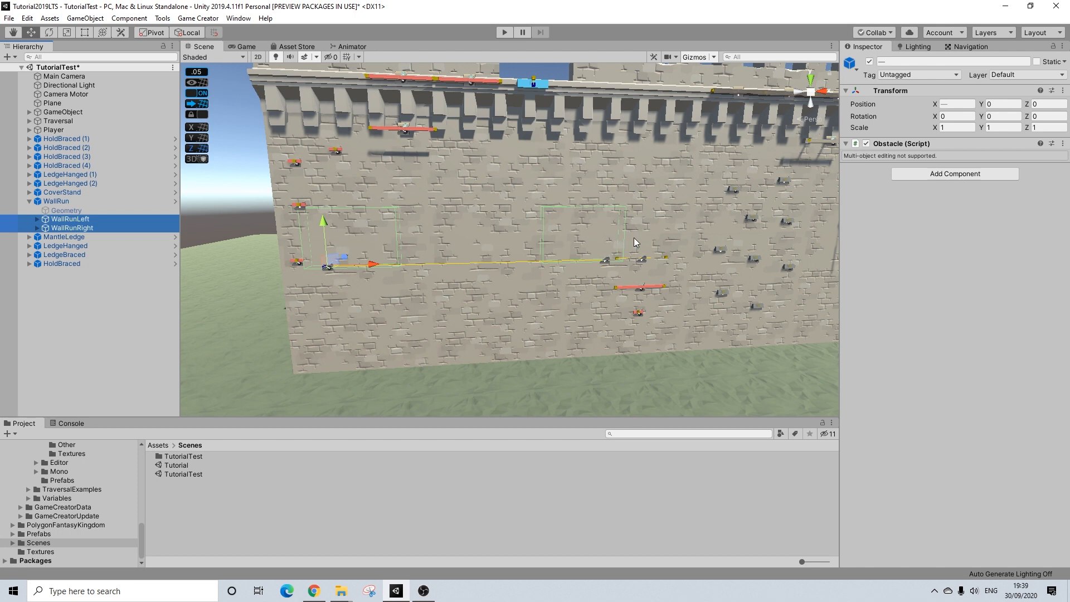
{"action": "left_click", "coordinate": [81, 229], "text": "ctrl"}
{"action": "left_click", "coordinate": [870, 61]}
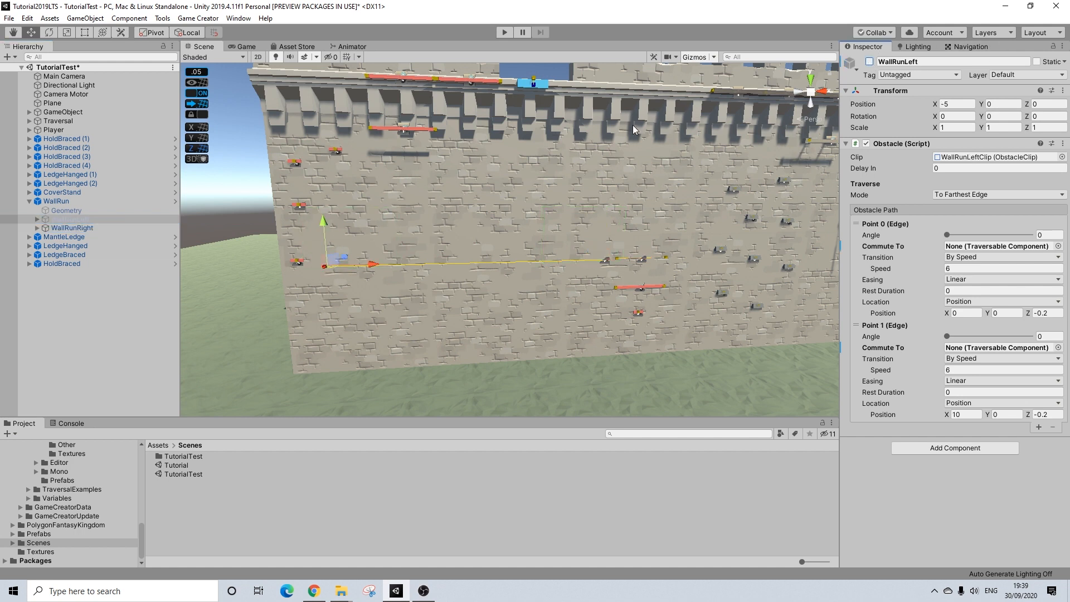
Set Commute To of WallRunRight's Point 1 (Edge) to HoldBraced (1).
{"action": "left_click", "coordinate": [37, 228]}
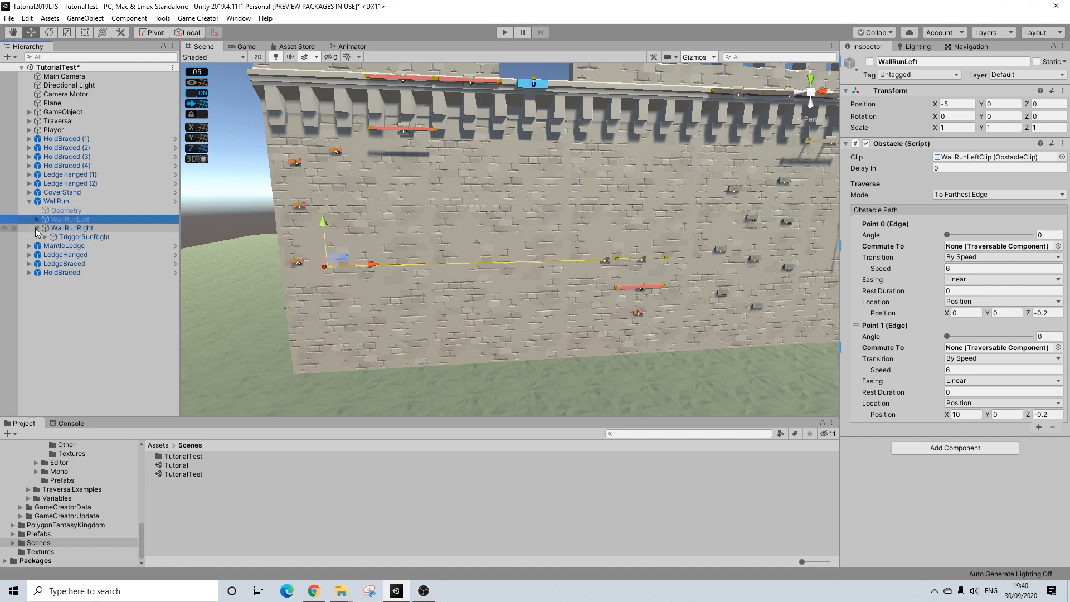
{"action": "left_click", "coordinate": [83, 228]}
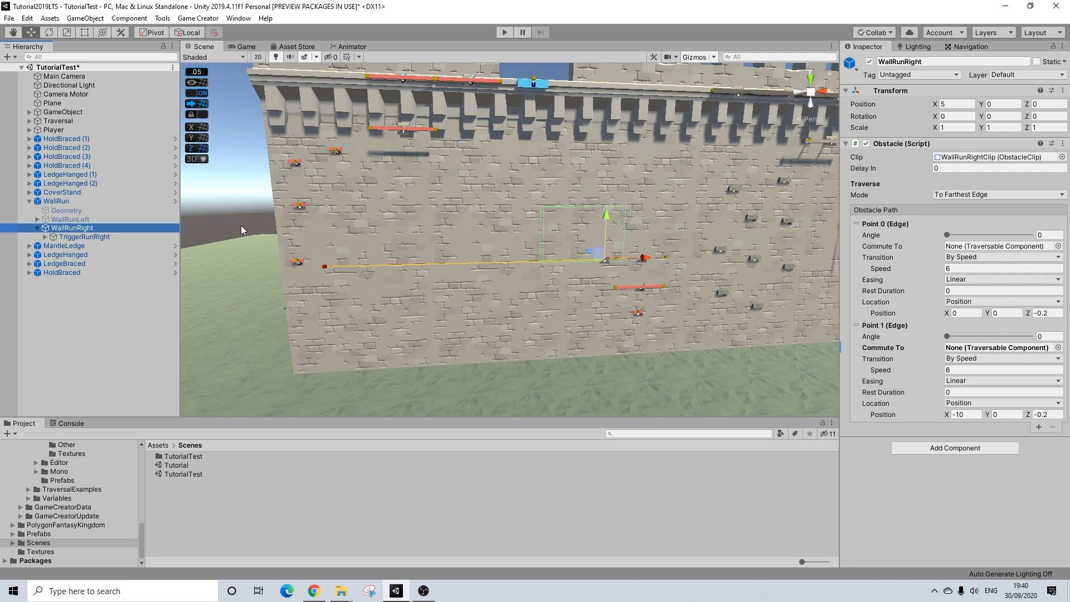
{"action": "left_click_drag", "start_coordinate": [64, 139], "coordinate": [970, 349]}
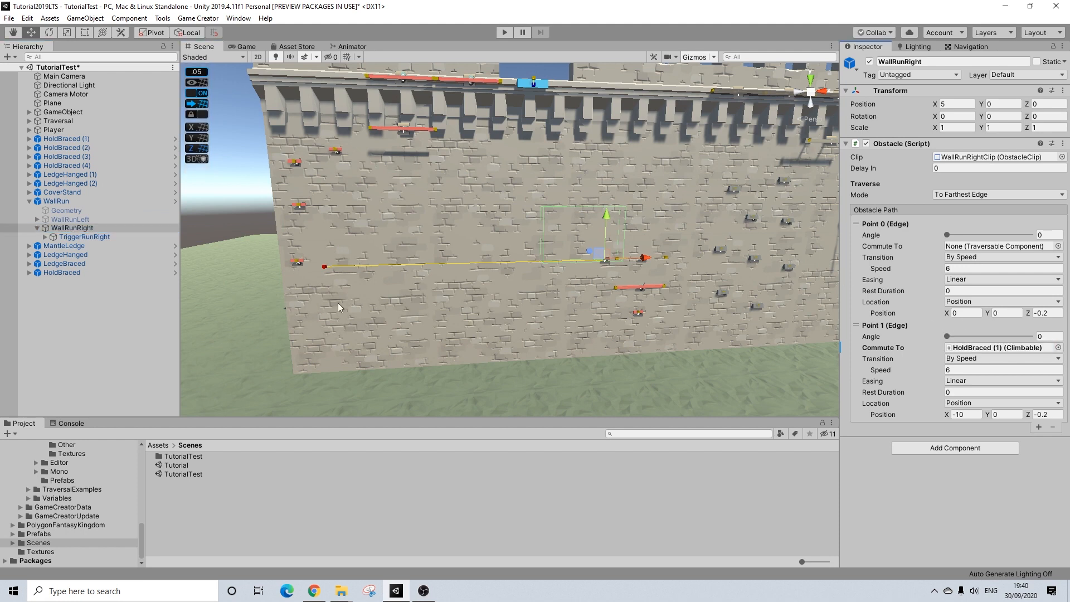
Examine the reachable elements and commute links of the upper HoldBraced holds and the three LedgeHanged ledges.
{"action": "left_click_drag", "start_coordinate": [354, 258], "coordinate": [444, 259], "text": "alt"}
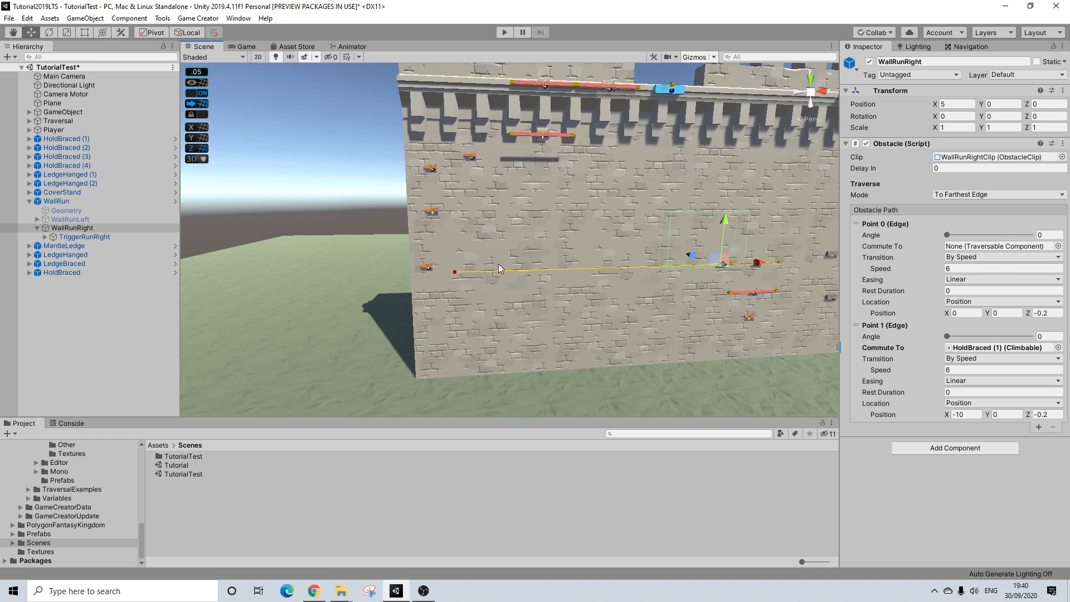
{"action": "scroll", "coordinate": [496, 260], "scroll_direction": "up", "scroll_amount": 6}
{"action": "scroll", "coordinate": [496, 260], "scroll_direction": "down", "scroll_amount": 3}
{"action": "middle_click_drag", "start_coordinate": [496, 260], "coordinate": [506, 269]}
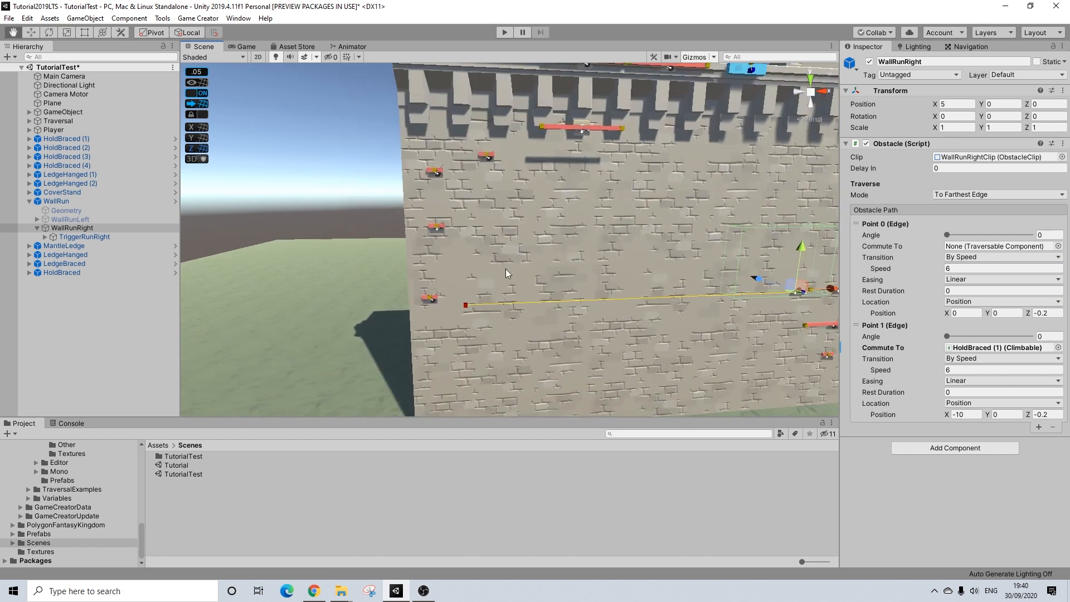
{"action": "left_click", "coordinate": [437, 226]}
{"action": "left_click_drag", "start_coordinate": [434, 181], "coordinate": [434, 179]}
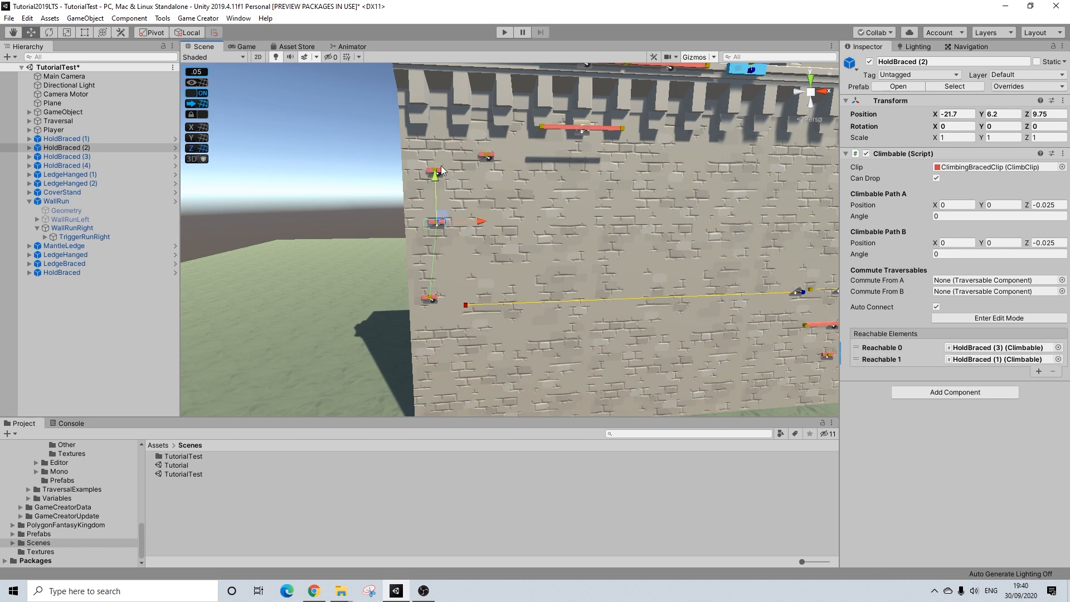
{"action": "left_click", "coordinate": [405, 172]}
{"action": "left_click", "coordinate": [441, 174]}
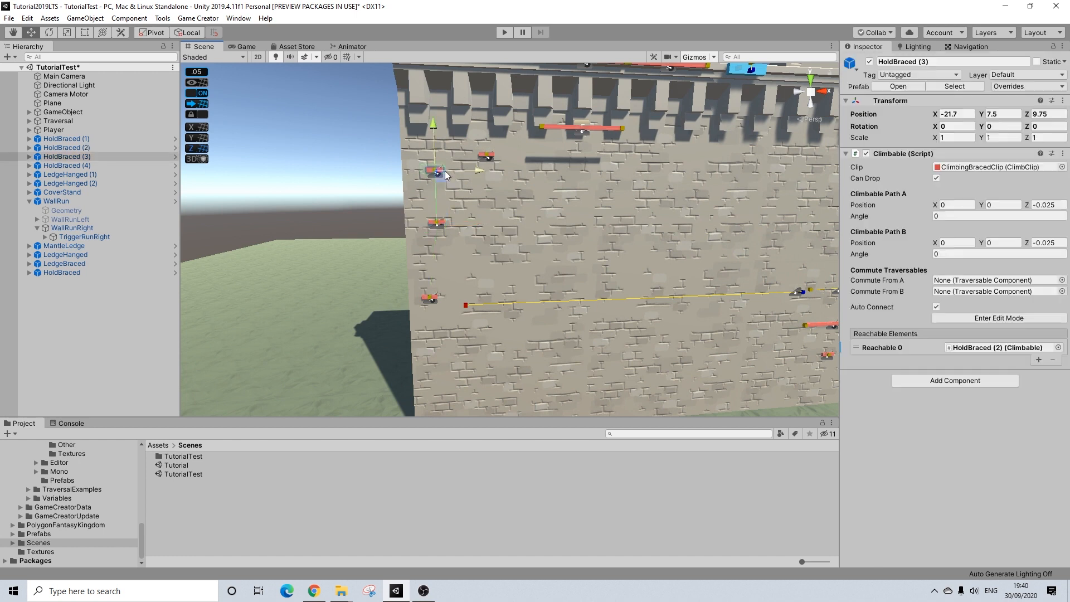
{"action": "left_click", "coordinate": [485, 156]}
{"action": "left_click_drag", "start_coordinate": [489, 110], "coordinate": [489, 112]}
{"action": "middle_click_drag", "start_coordinate": [564, 148], "coordinate": [458, 183]}
{"action": "left_click", "coordinate": [405, 209]}
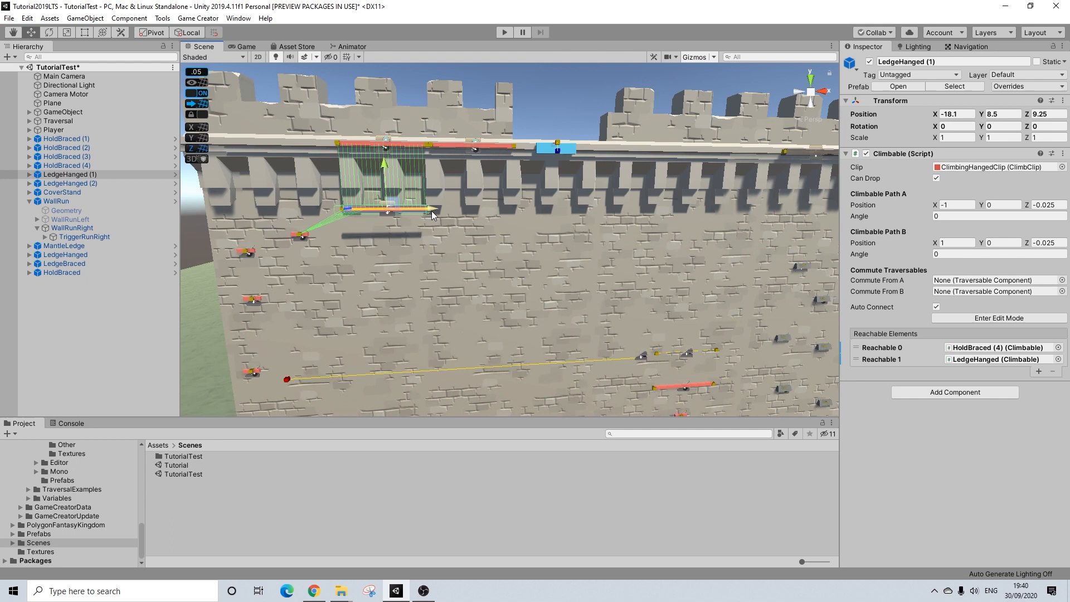
{"action": "left_click", "coordinate": [480, 144]}
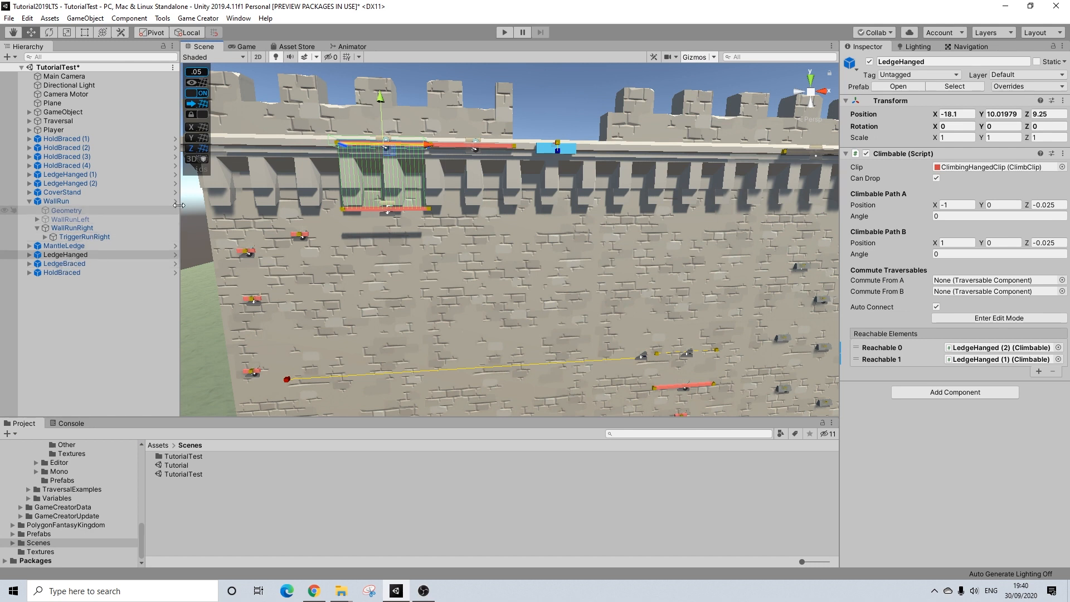
{"action": "left_click", "coordinate": [464, 145]}
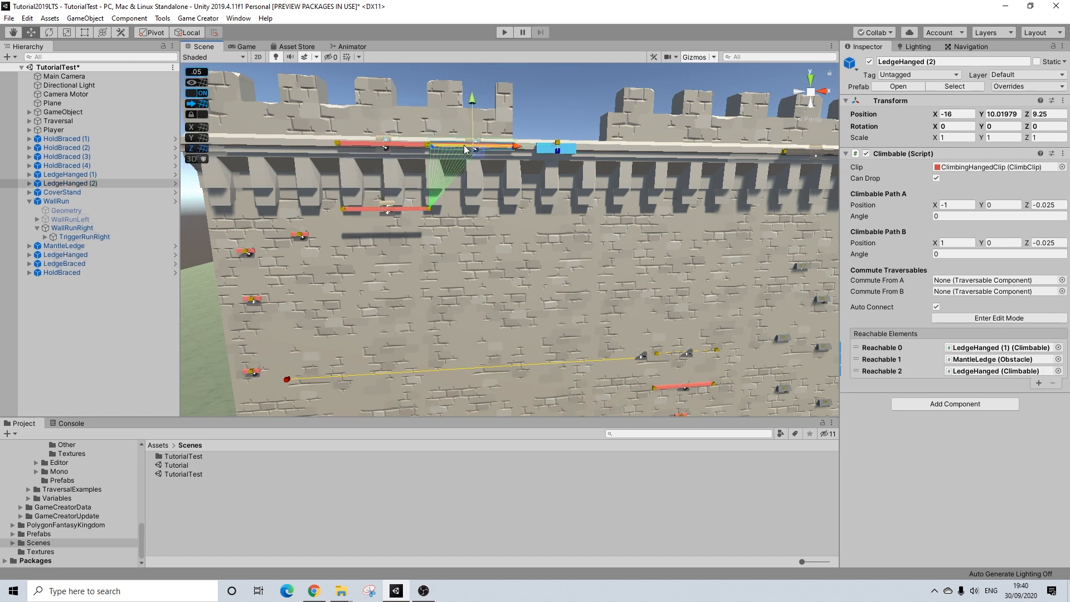
Reorder the hierarchy so that LedgeHanged (2) sits directly below LedgeHanged.
{"action": "left_click_drag", "start_coordinate": [92, 183], "coordinate": [79, 257]}
{"action": "left_click", "coordinate": [78, 246]}
{"action": "left_click", "coordinate": [78, 254]}
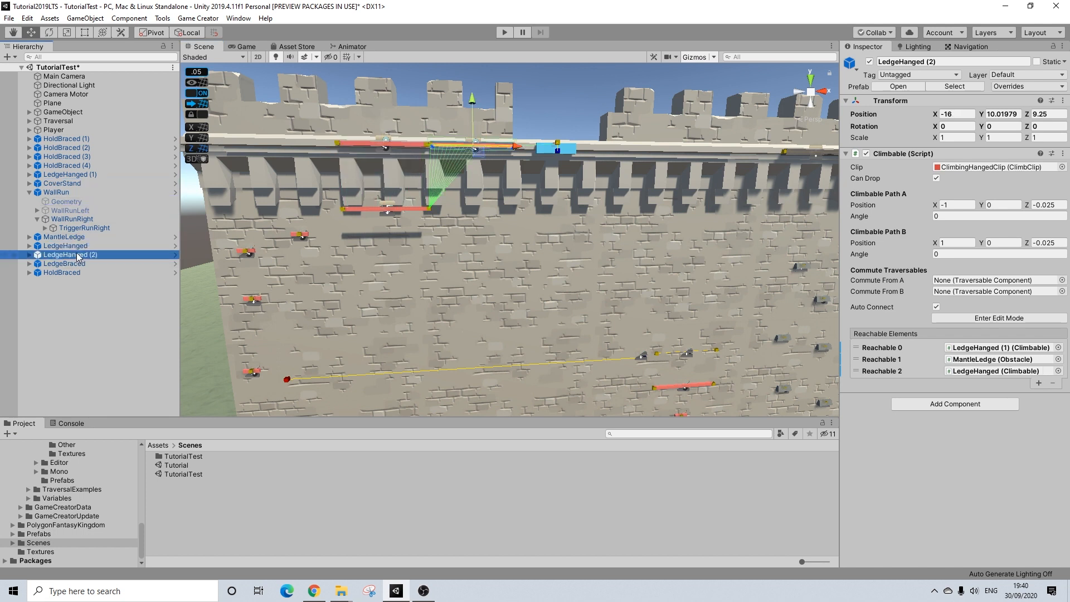
Set LedgeHanged's Commute From B to LedgeHanged (2), and LedgeHanged (2)'s Commute From A to LedgeHanged.
{"action": "left_click", "coordinate": [78, 246]}
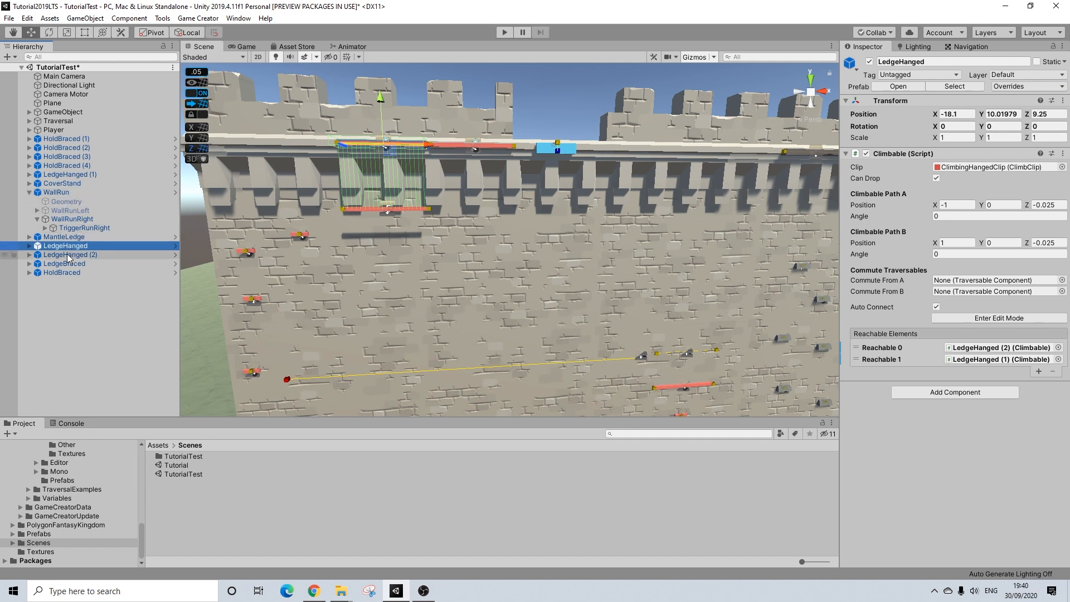
{"action": "left_click_drag", "start_coordinate": [73, 251], "coordinate": [970, 294]}
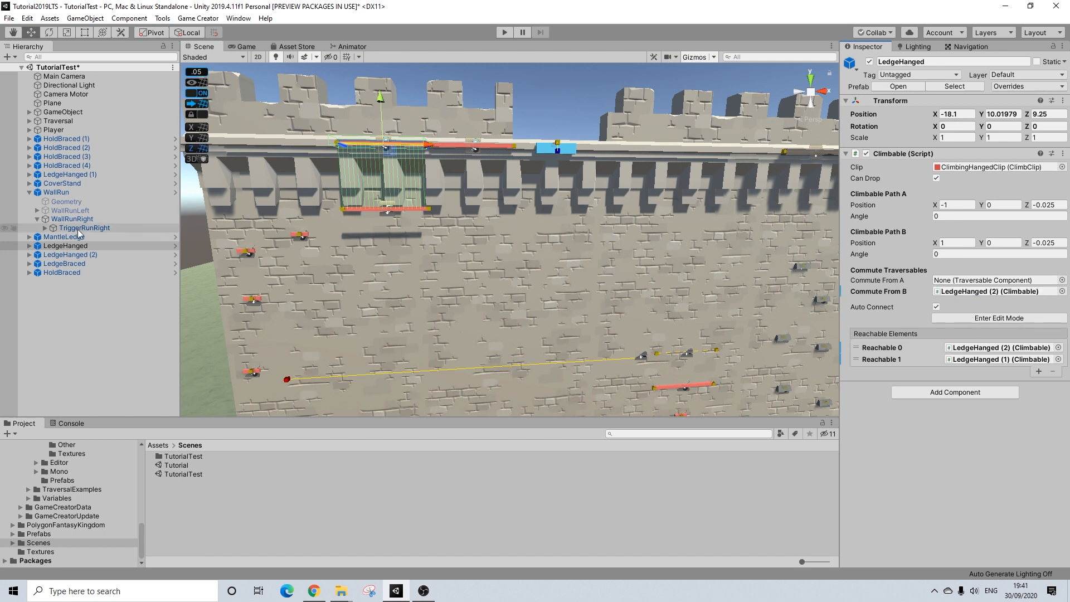
{"action": "left_click", "coordinate": [65, 238]}
{"action": "left_click", "coordinate": [69, 245]}
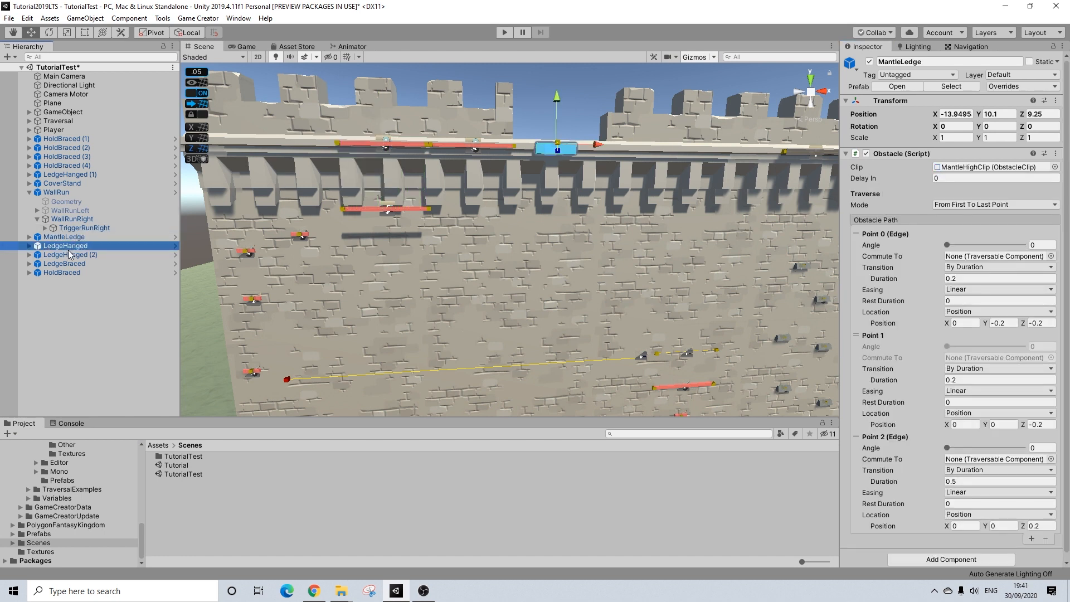
{"action": "left_click", "coordinate": [74, 254]}
{"action": "left_click_drag", "start_coordinate": [75, 246], "coordinate": [995, 280]}
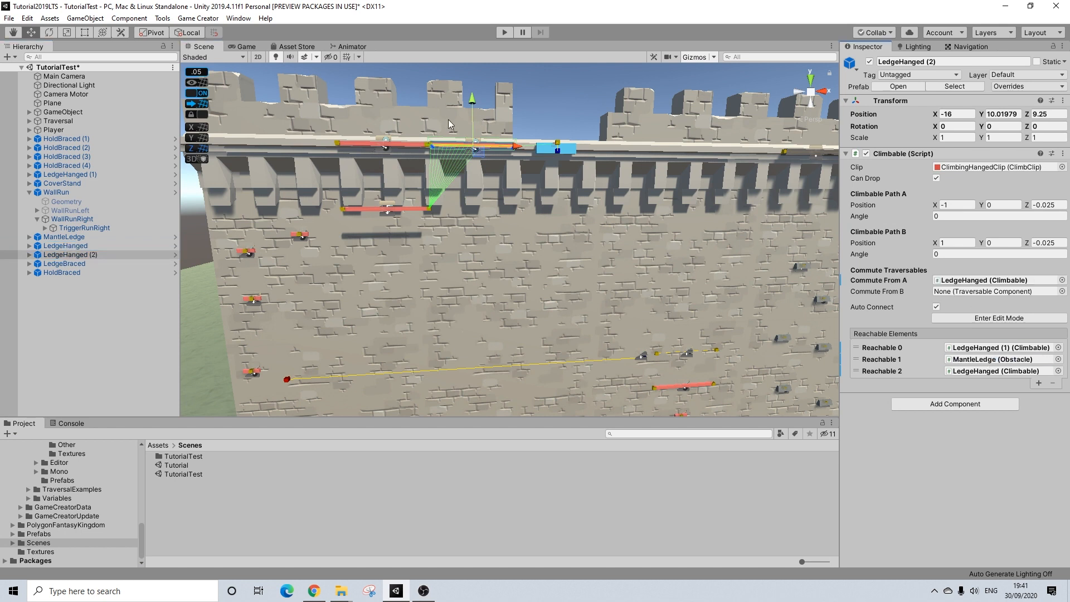
Play the scene, climb the route across the linked ledges, mantle onto the wall top, step back off, and stop the game.
{"action": "left_click", "coordinate": [504, 32]}
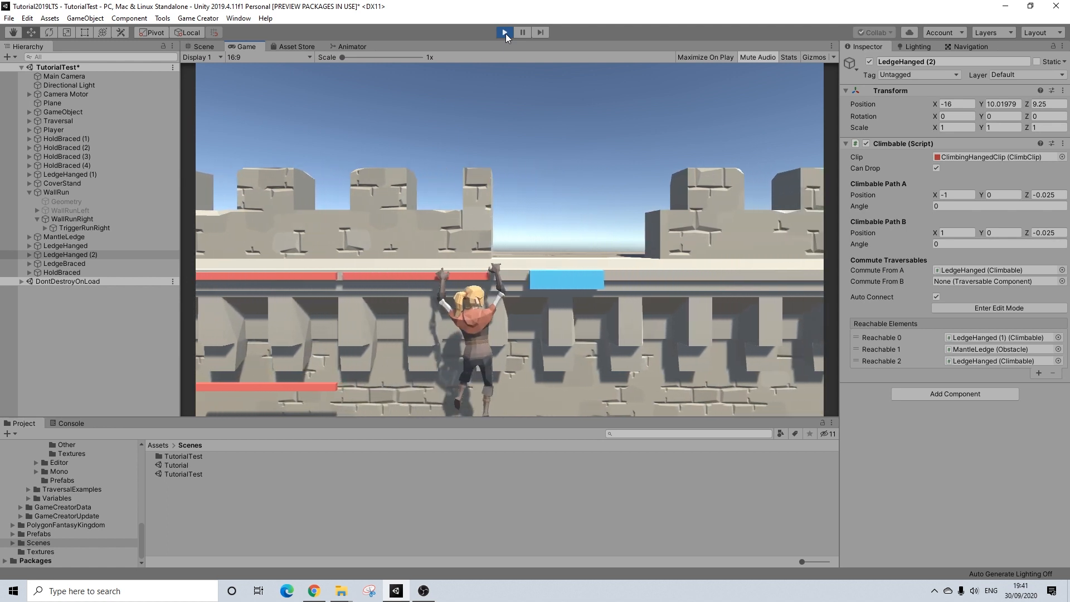
{"action": "key", "text": "space"}
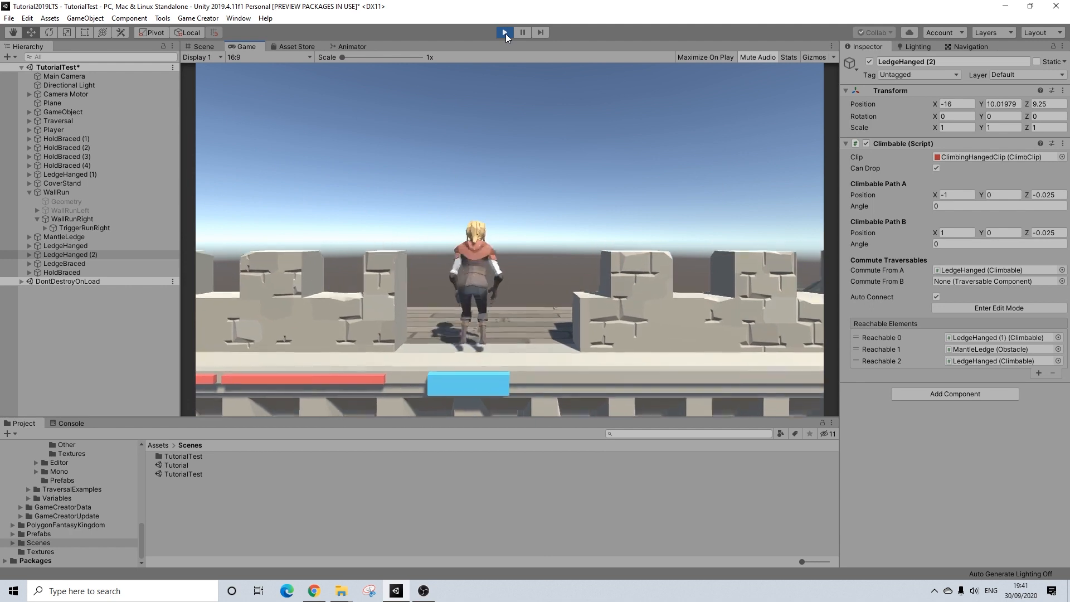
{"action": "key", "text": "s"}
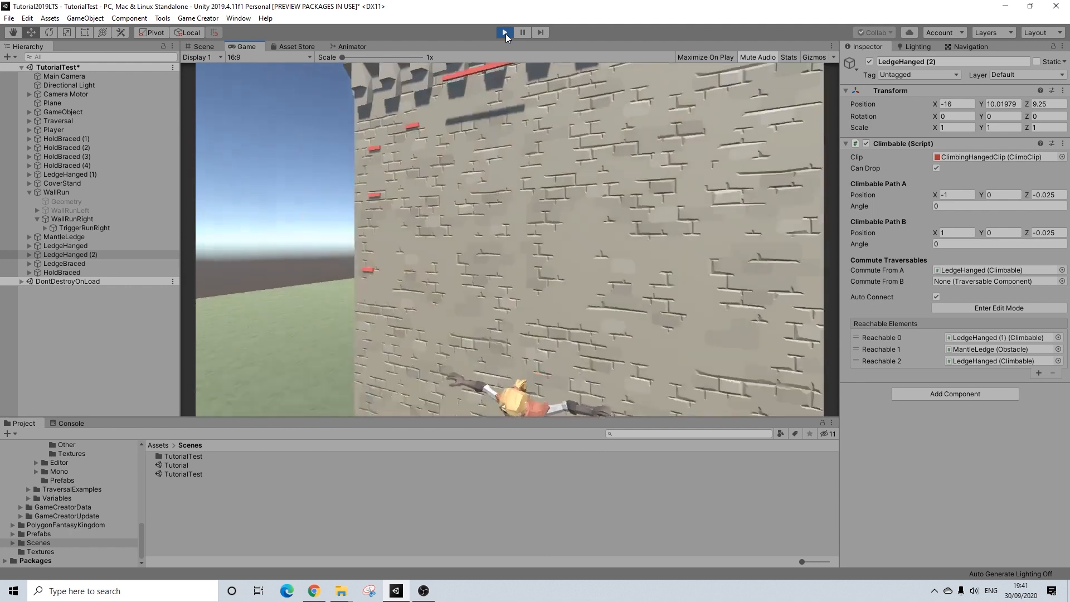
{"action": "left_click", "coordinate": [505, 32]}
Open the Traversal plugin's Prefabs folder and look through the available climbing and obstacle prefabs.
{"action": "middle_click_drag", "start_coordinate": [407, 191], "coordinate": [467, 249]}
{"action": "scroll", "coordinate": [494, 227], "scroll_direction": "up", "scroll_amount": 3}
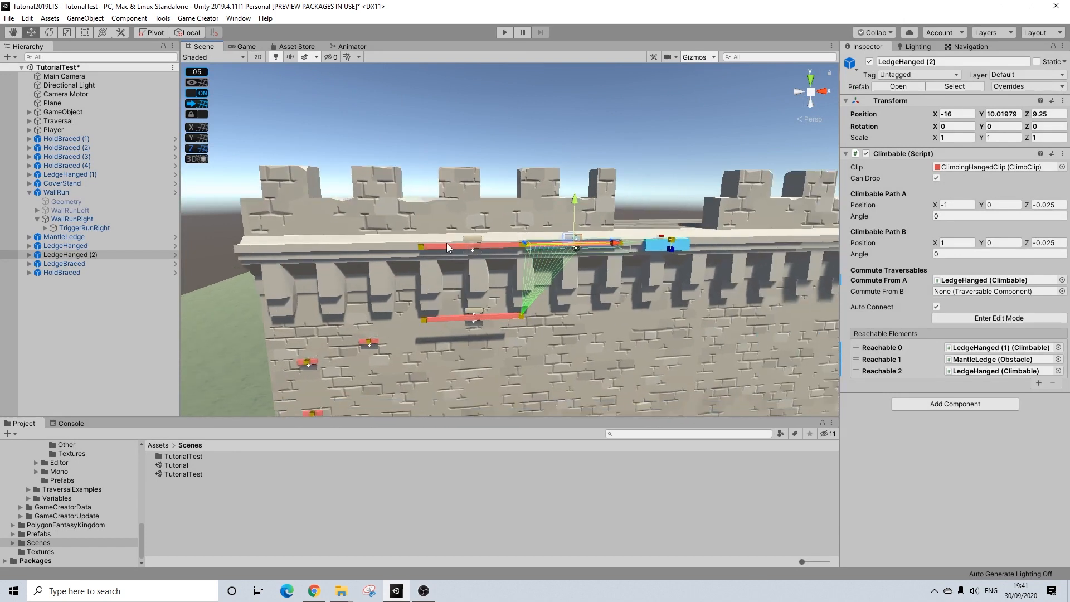
{"action": "left_click", "coordinate": [444, 245]}
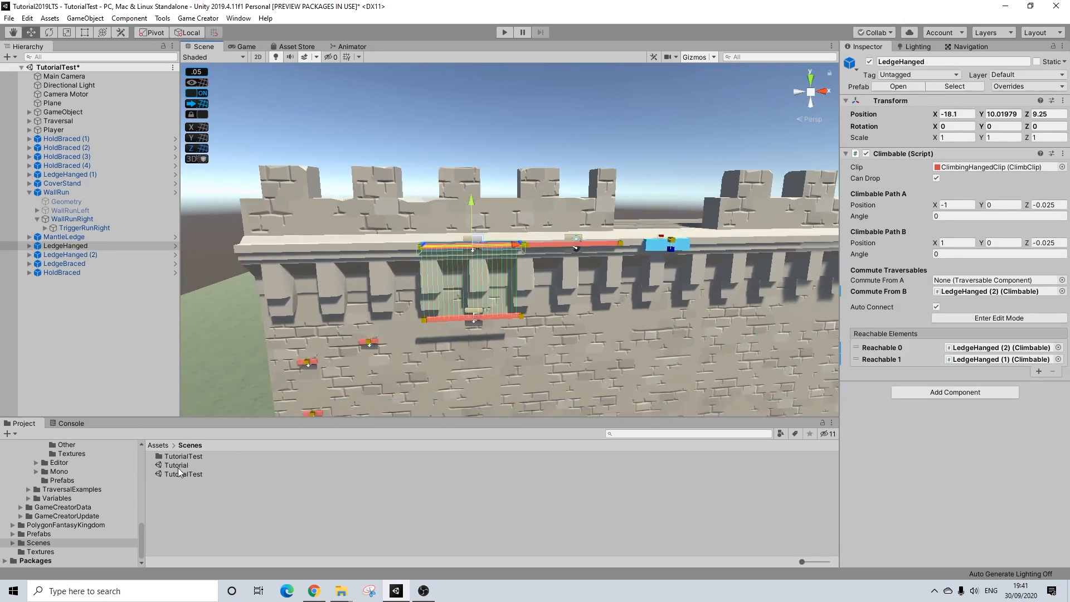
{"action": "scroll", "coordinate": [45, 529], "scroll_direction": "up", "scroll_amount": 5}
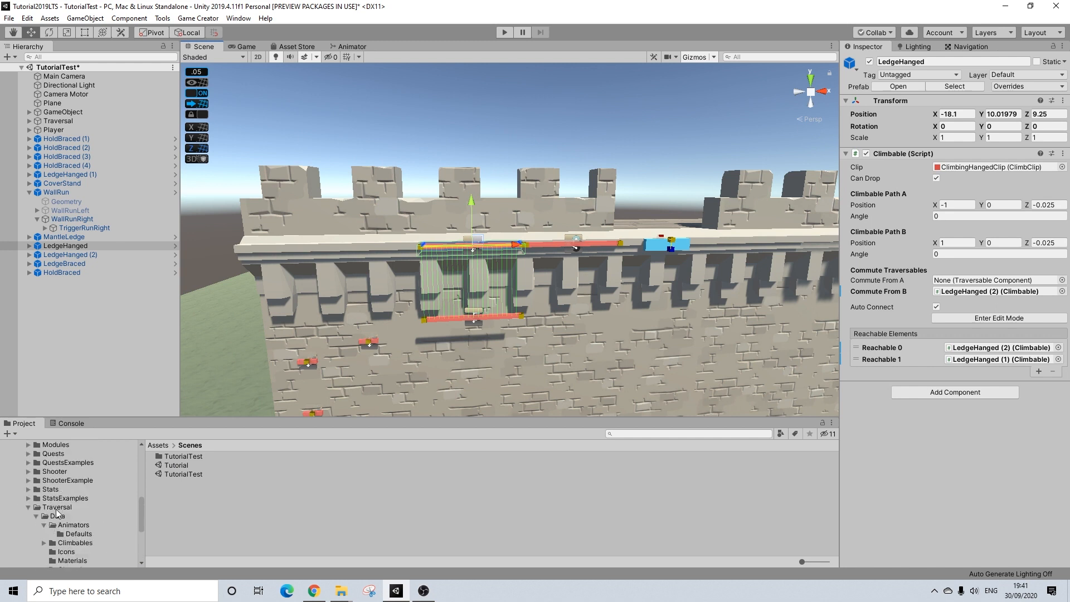
{"action": "scroll", "coordinate": [72, 539], "scroll_direction": "down", "scroll_amount": 2}
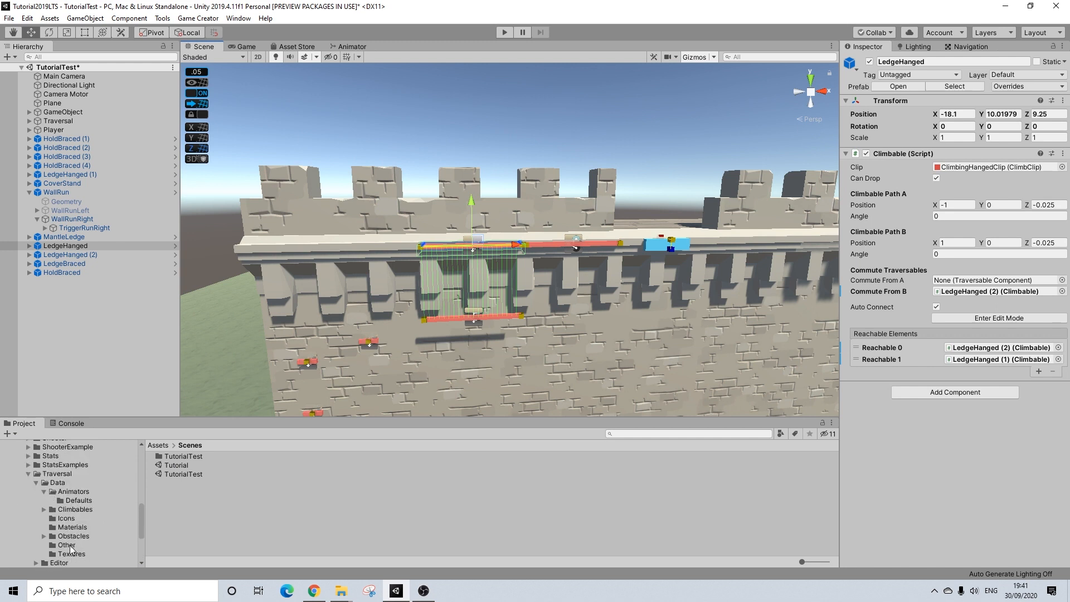
{"action": "left_click", "coordinate": [55, 477]}
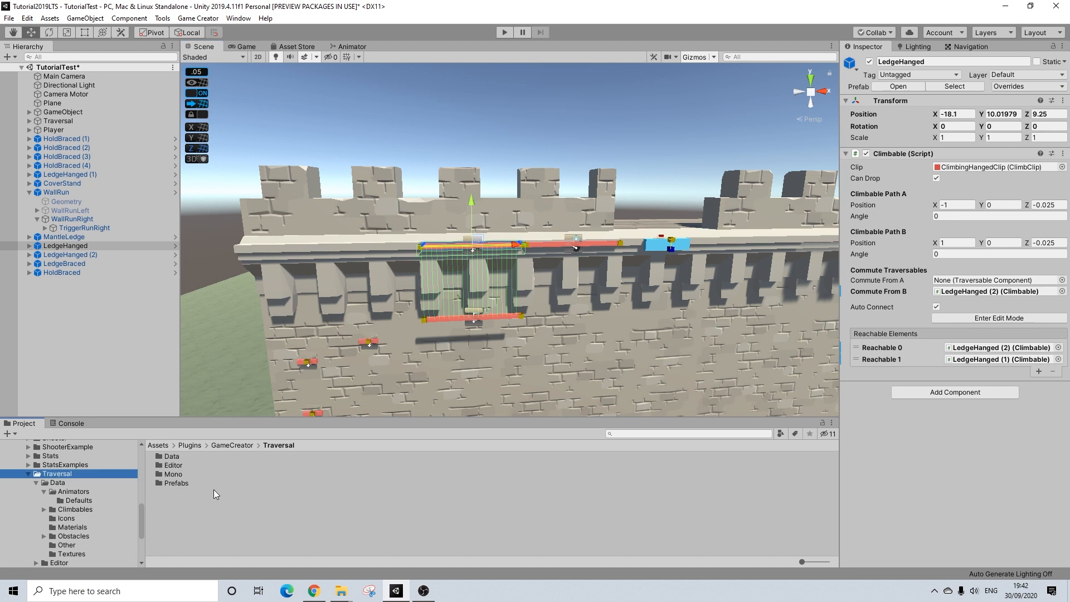
{"action": "double_click", "coordinate": [182, 486]}
{"action": "scroll", "coordinate": [208, 504], "scroll_direction": "down", "scroll_amount": 2}
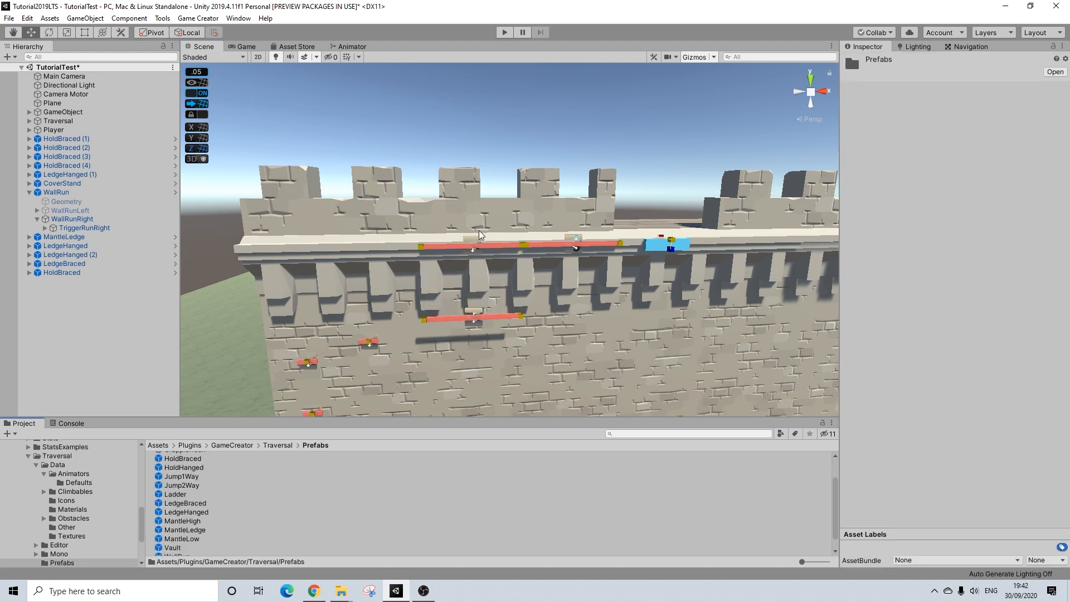
{"action": "scroll", "coordinate": [188, 517], "scroll_direction": "down", "scroll_amount": 1}
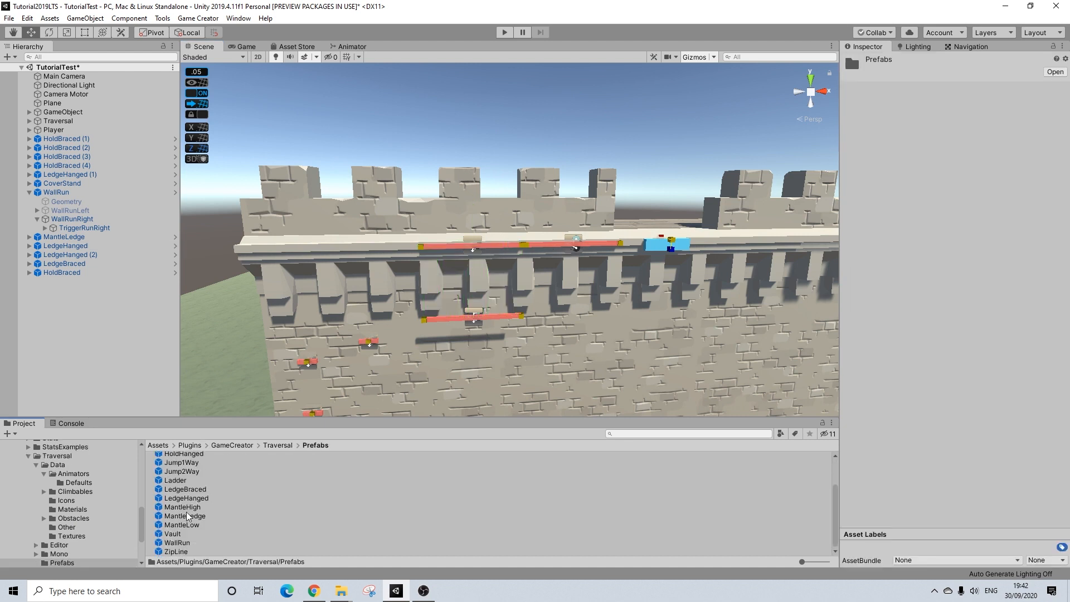
{"action": "scroll", "coordinate": [190, 518], "scroll_direction": "up", "scroll_amount": 3}
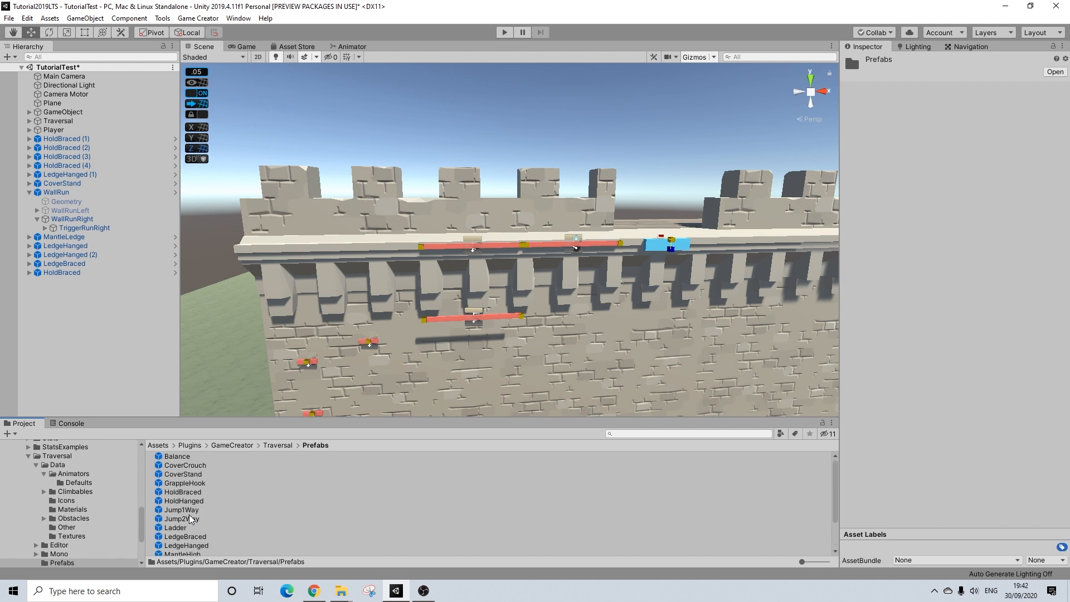
Raise LedgeHanged and LedgeHanged (2) together above the castle wall to a Y position of 15.9.
{"action": "left_click", "coordinate": [500, 252]}
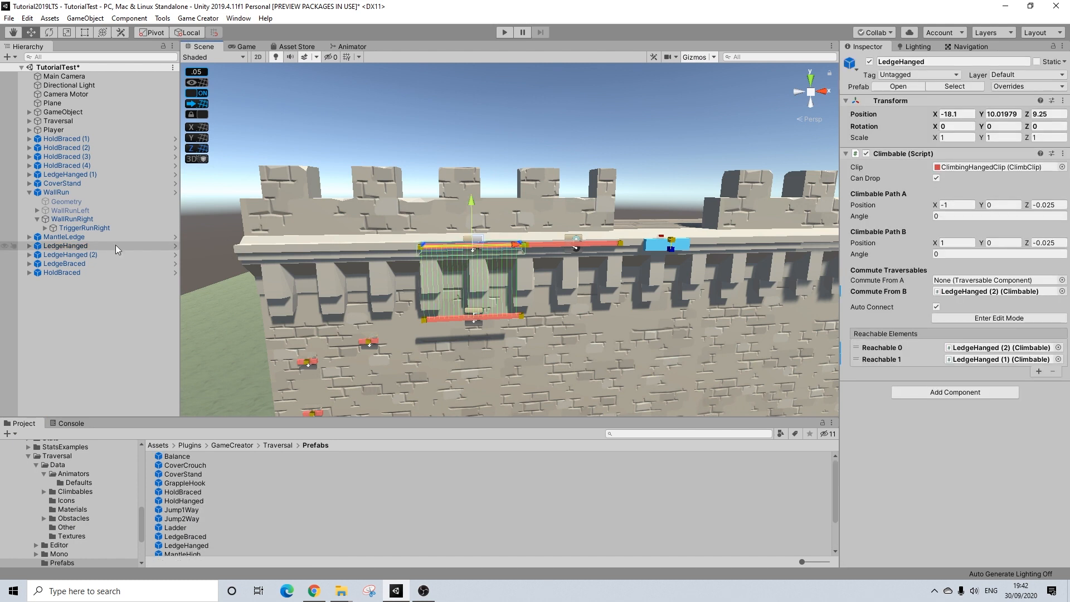
{"action": "left_click", "coordinate": [77, 255], "text": "ctrl"}
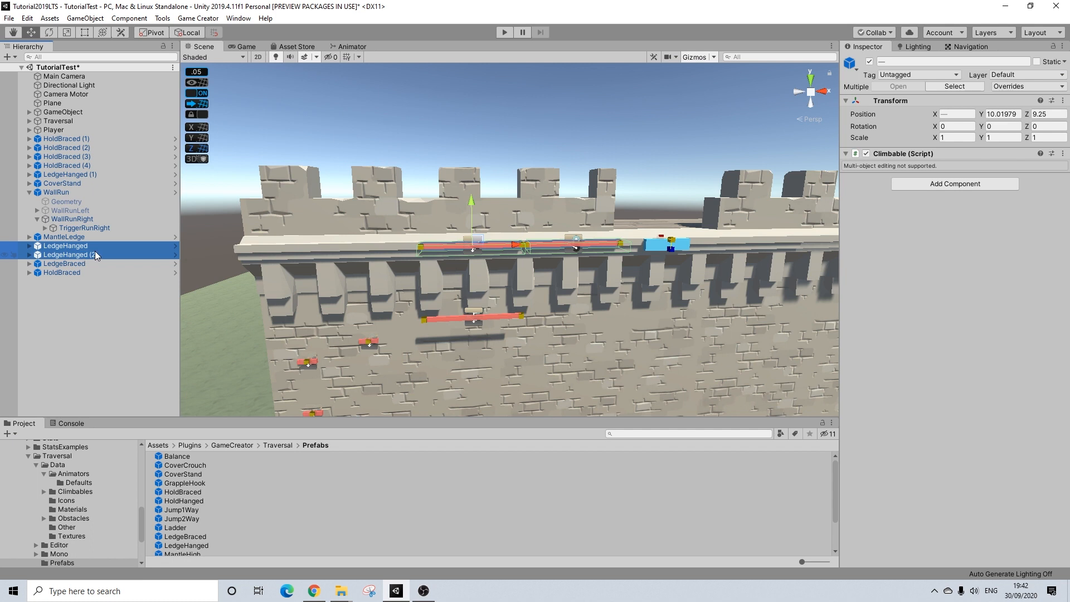
{"action": "left_click", "coordinate": [78, 247]}
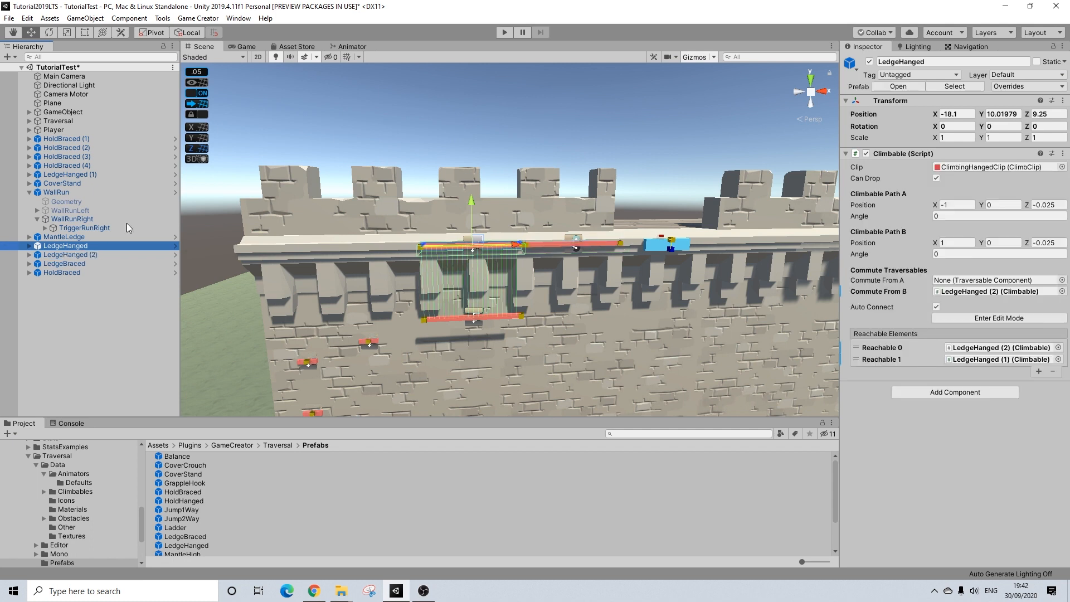
{"action": "left_click", "coordinate": [71, 255], "text": "ctrl"}
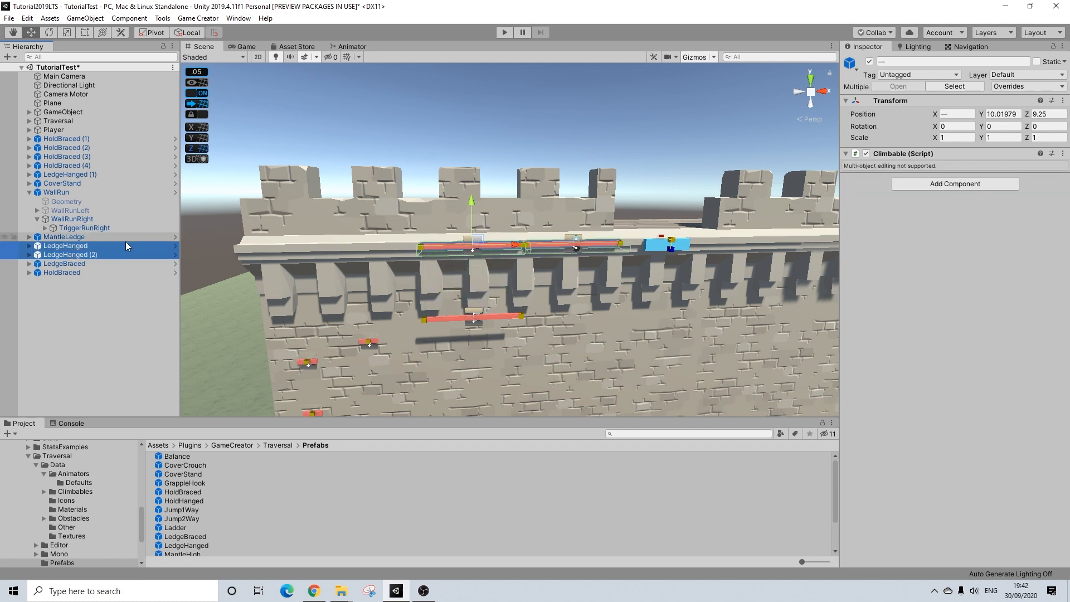
{"action": "left_click_drag", "start_coordinate": [472, 202], "coordinate": [477, 106]}
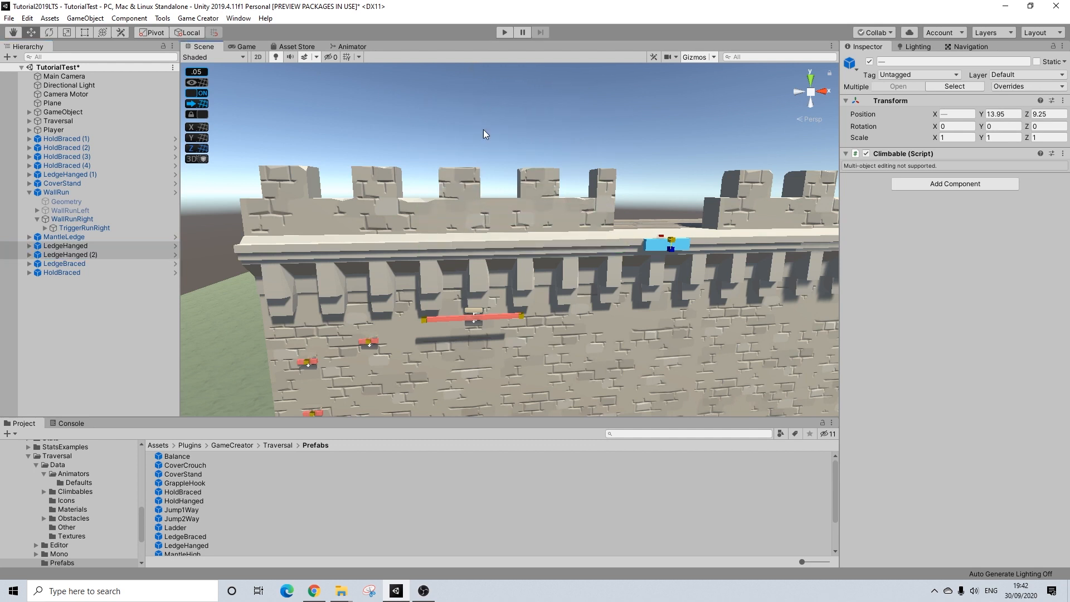
{"action": "key", "text": "f"}
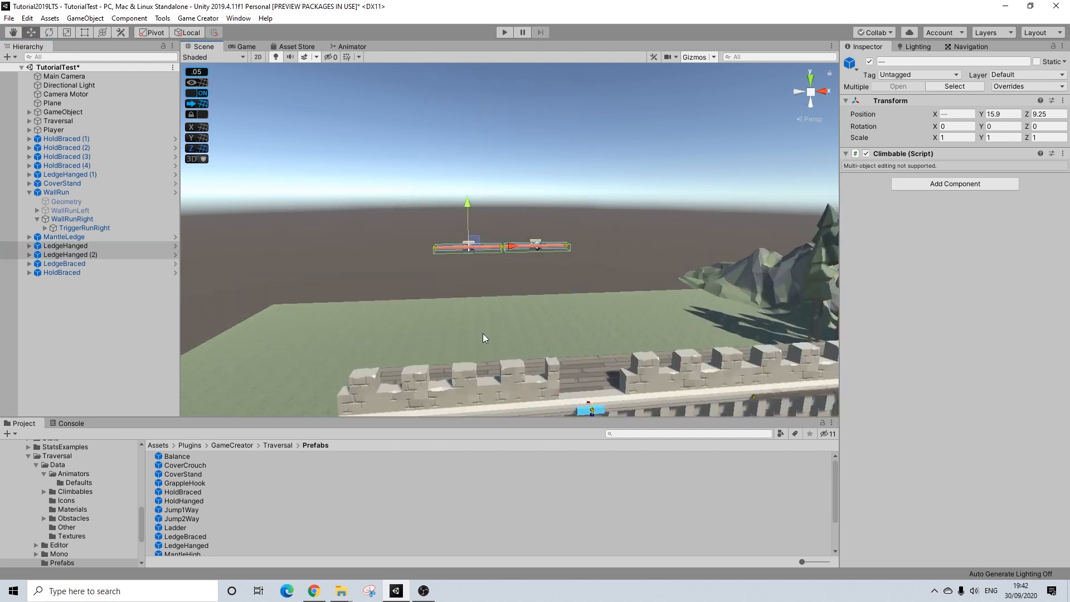
{"action": "left_click_drag", "start_coordinate": [483, 334], "coordinate": [497, 249], "text": "alt"}
Move LedgeHanged far away from LedgeHanged (2) along the X axis, and raise LedgeHanged (2) to a Y position of 18.8.
{"action": "left_click", "coordinate": [503, 249]}
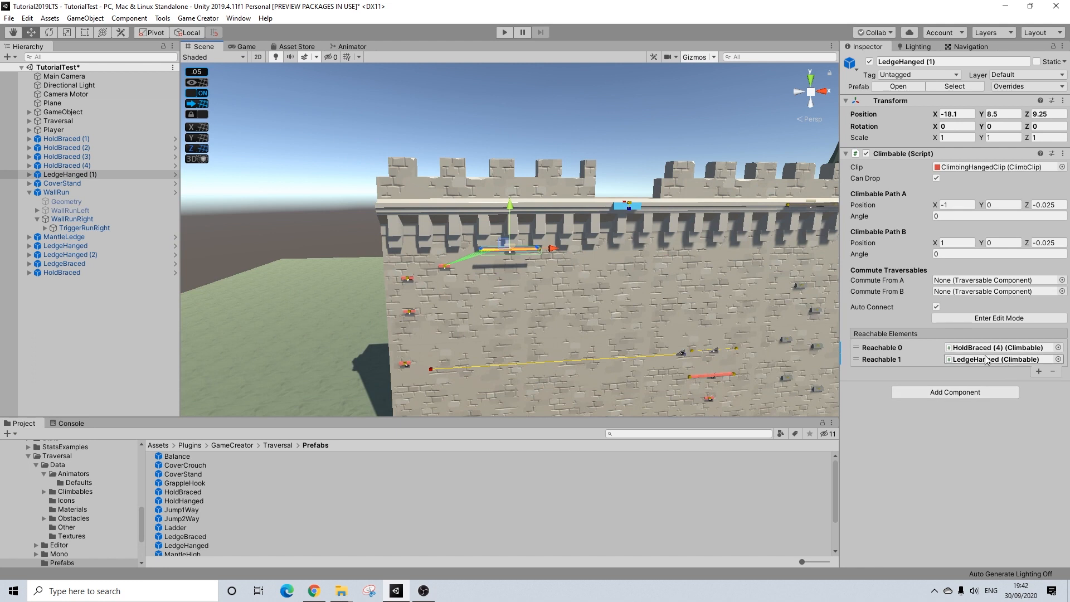
{"action": "left_click_drag", "start_coordinate": [607, 249], "coordinate": [603, 266], "text": "alt"}
{"action": "left_click", "coordinate": [569, 208]}
{"action": "left_click_drag", "start_coordinate": [594, 207], "coordinate": [280, 211]}
{"action": "left_click", "coordinate": [631, 209]}
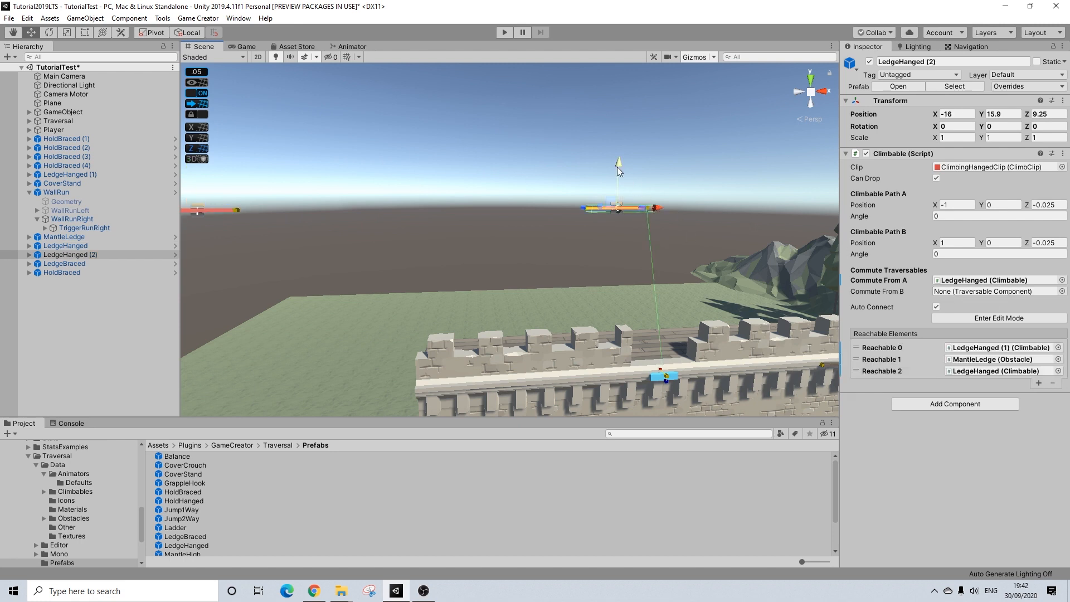
{"action": "left_click_drag", "start_coordinate": [618, 166], "coordinate": [620, 68]}
{"action": "middle_click_drag", "start_coordinate": [616, 193], "coordinate": [669, 209]}
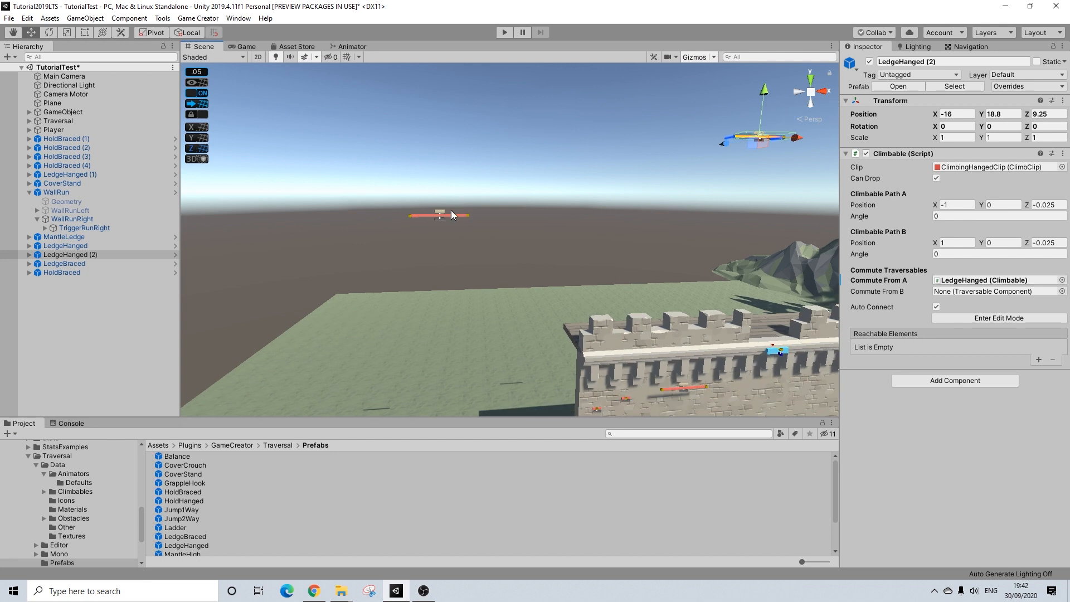
Delete LedgeHanged and LedgeHanged (2) from the scene and show the Console.
{"action": "left_click", "coordinate": [80, 247], "text": "ctrl"}
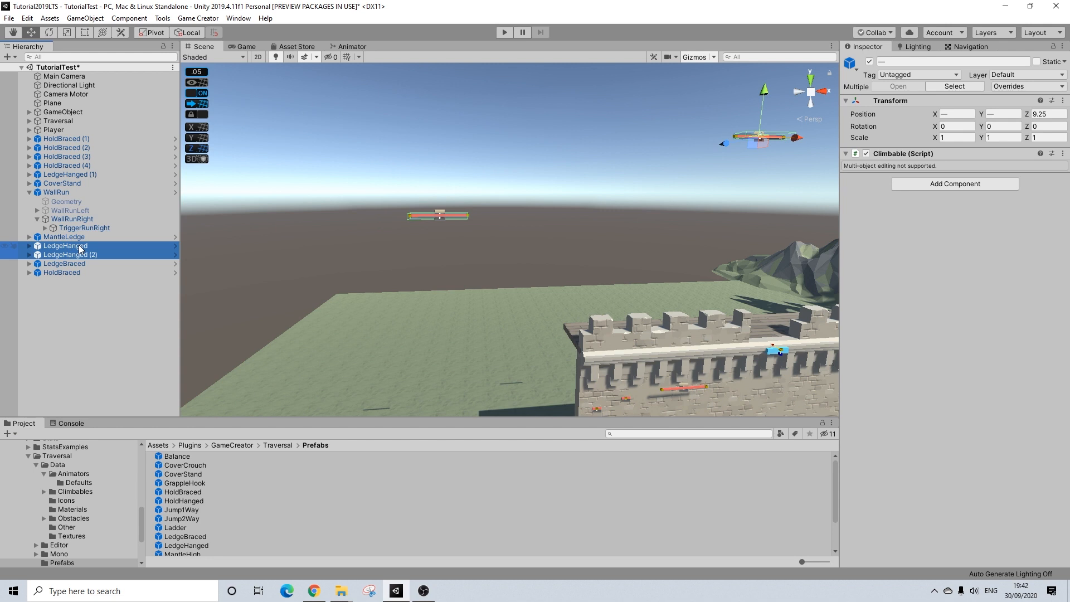
{"action": "key", "text": "Delete"}
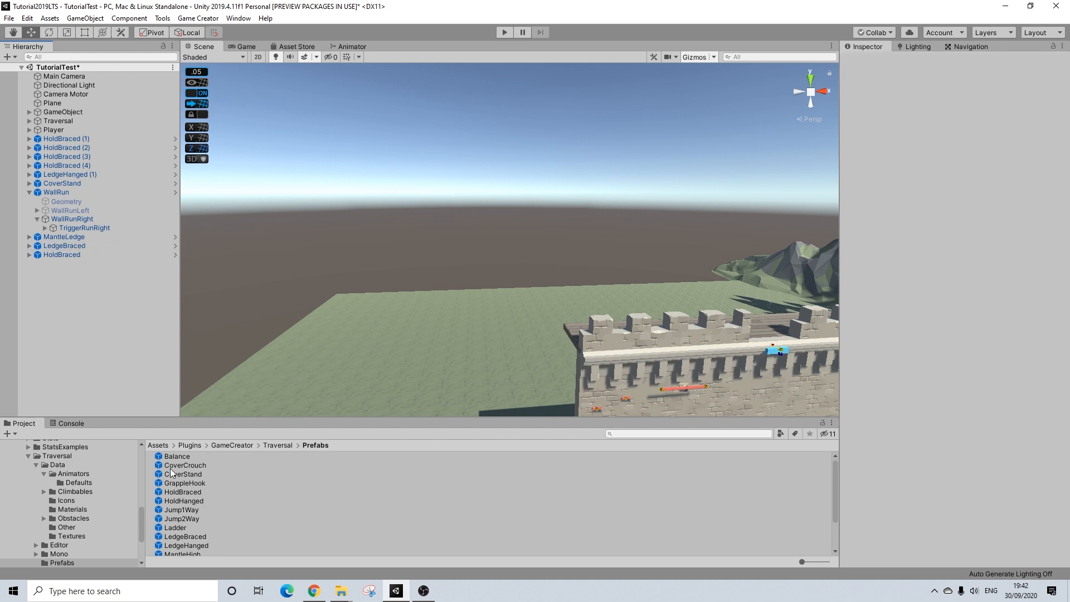
{"action": "left_click", "coordinate": [79, 423]}
Remove the missing Reachable 1 entry from the Reachable Elements of LedgeHanged (1) on the castle wall.
{"action": "left_click_drag", "start_coordinate": [706, 346], "coordinate": [526, 260], "text": "alt"}
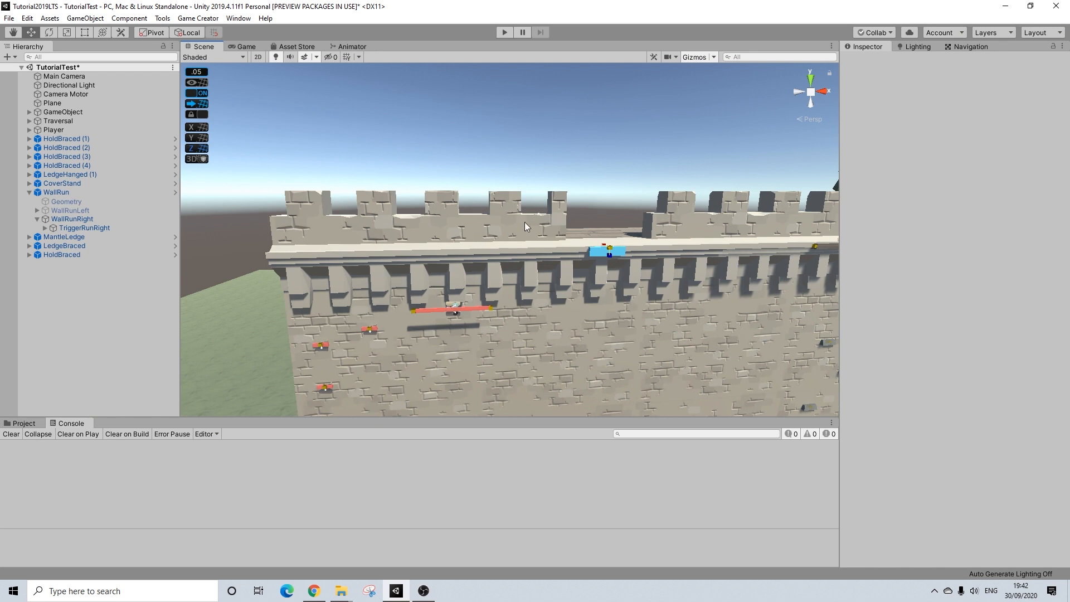
{"action": "scroll", "coordinate": [525, 222], "scroll_direction": "down", "scroll_amount": 5}
{"action": "left_click_drag", "start_coordinate": [449, 182], "coordinate": [527, 162], "text": "alt"}
{"action": "scroll", "coordinate": [501, 181], "scroll_direction": "up", "scroll_amount": 4}
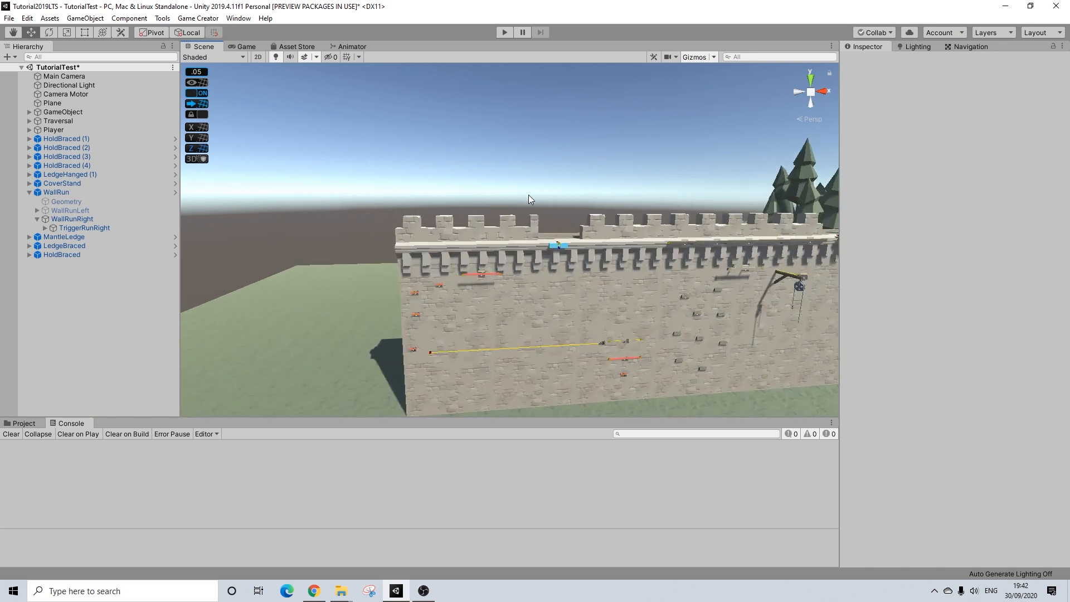
{"action": "left_click", "coordinate": [485, 285]}
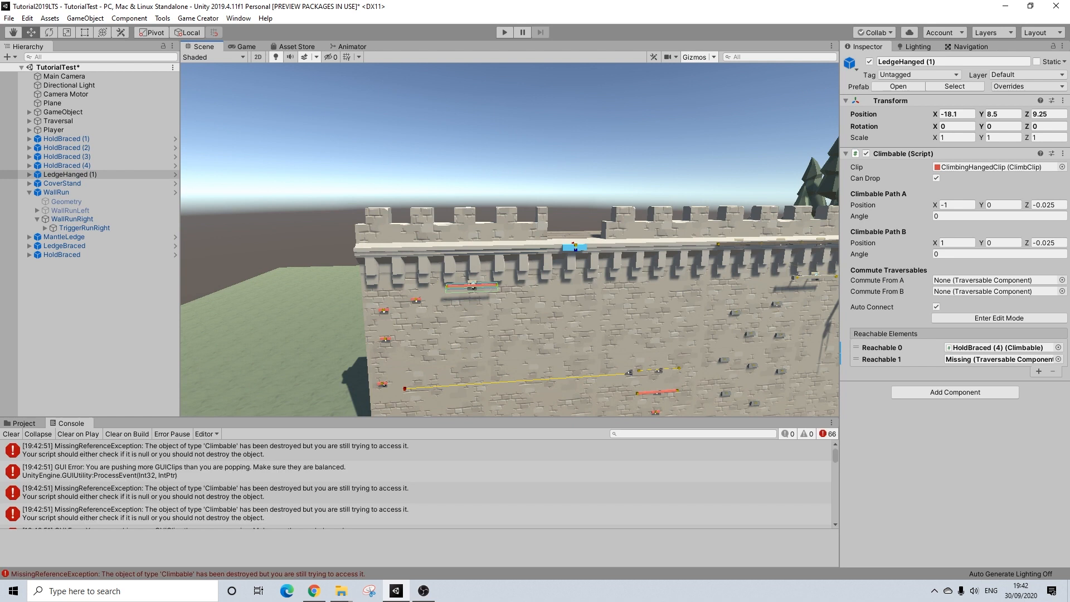
{"action": "left_click", "coordinate": [931, 359]}
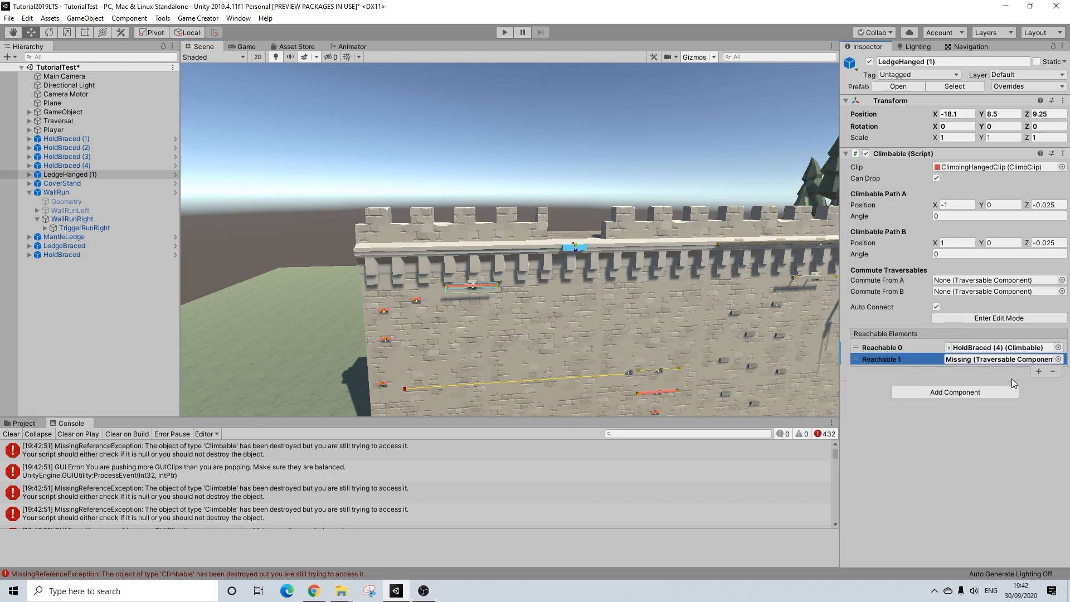
{"action": "left_click", "coordinate": [1052, 372]}
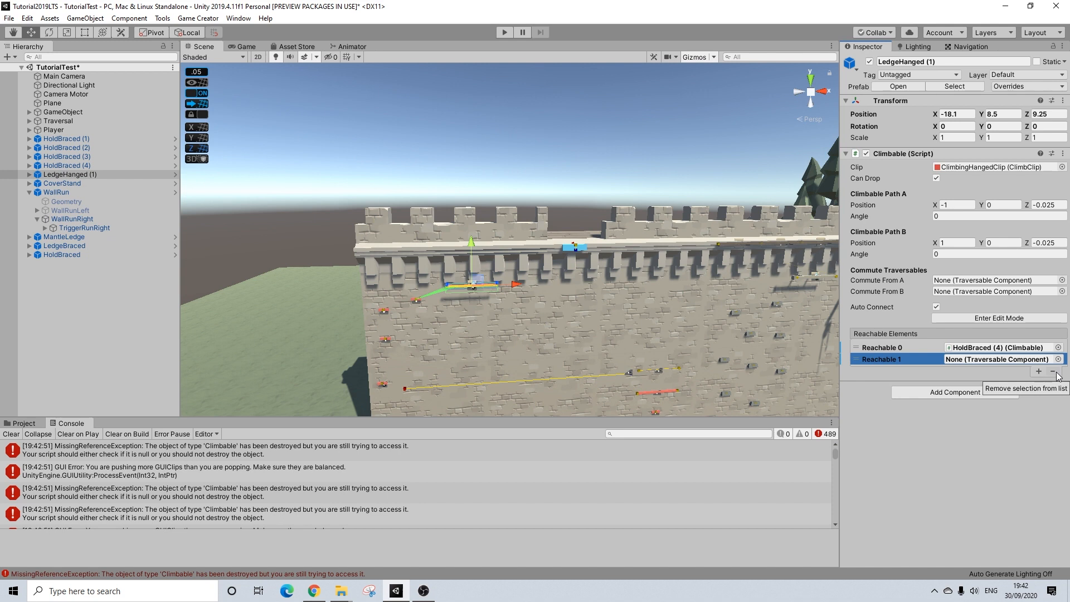
{"action": "left_click", "coordinate": [1056, 372]}
{"action": "middle_click_drag", "start_coordinate": [598, 326], "coordinate": [564, 308]}
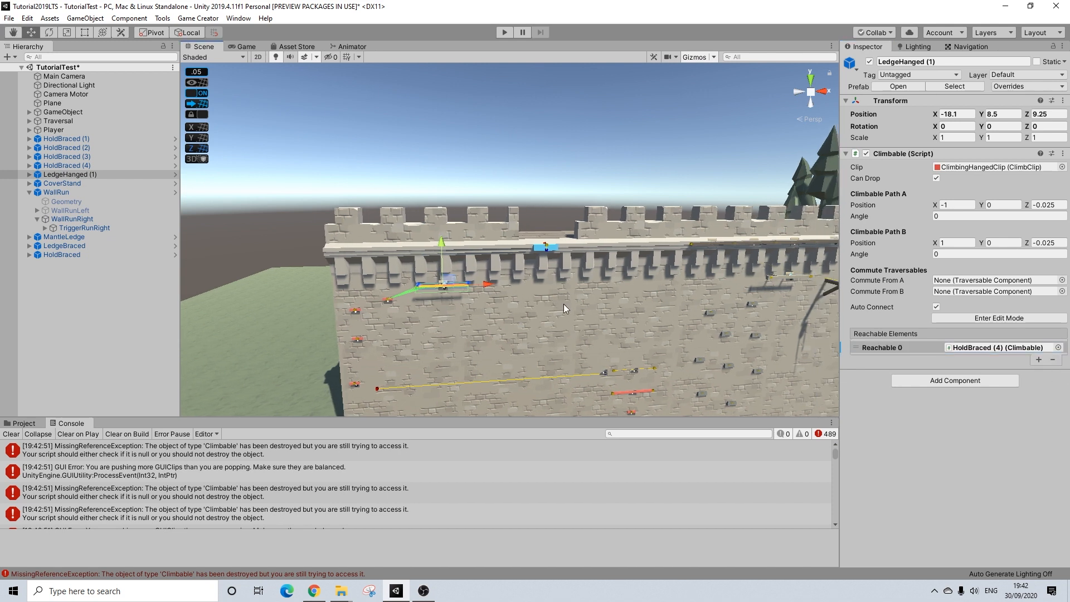
Select MantleLedge, clear the Console's messages, and return to the Traversal Prefabs folder.
{"action": "left_click", "coordinate": [541, 248]}
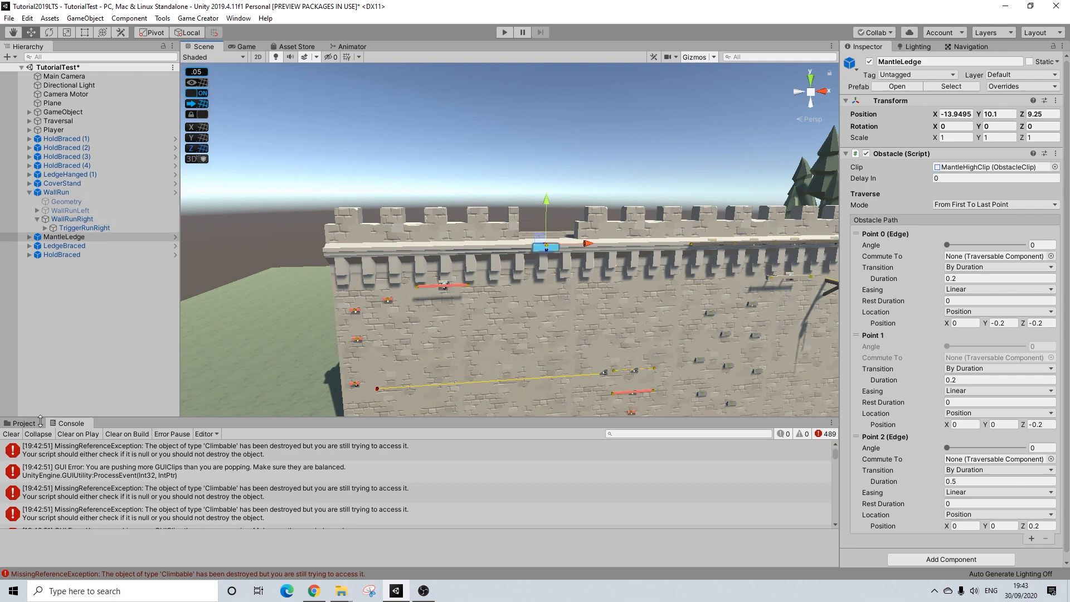
{"action": "left_click", "coordinate": [12, 434]}
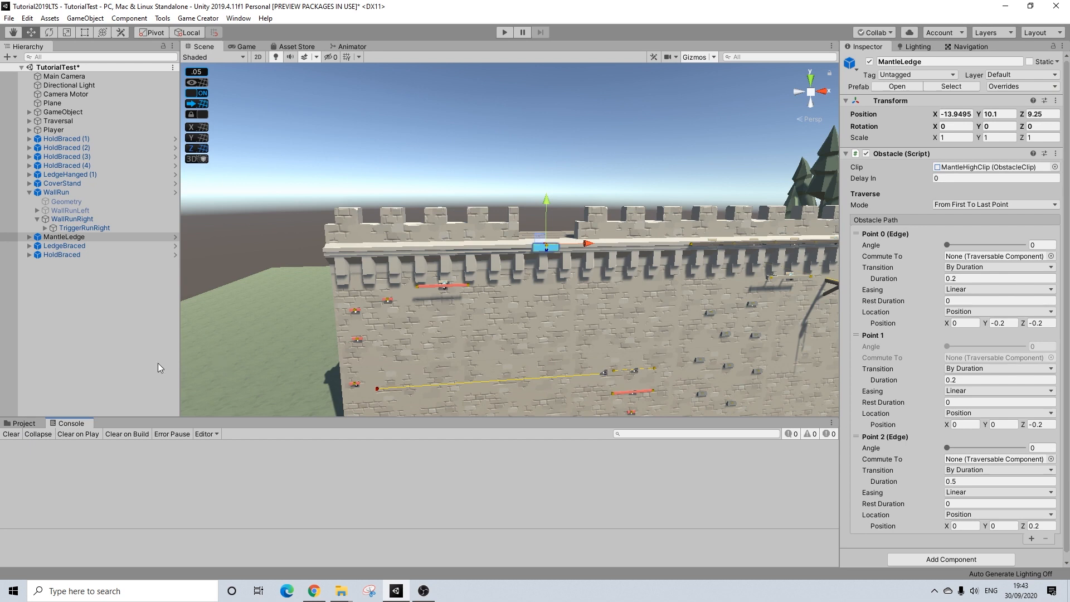
{"action": "left_click", "coordinate": [22, 424]}
Place a LedgeBraced prefab on the castle wall's cornice directly above LedgeHanged (1), at X -18.1 and Y 10.05.
{"action": "scroll", "coordinate": [408, 320], "scroll_direction": "up", "scroll_amount": 3}
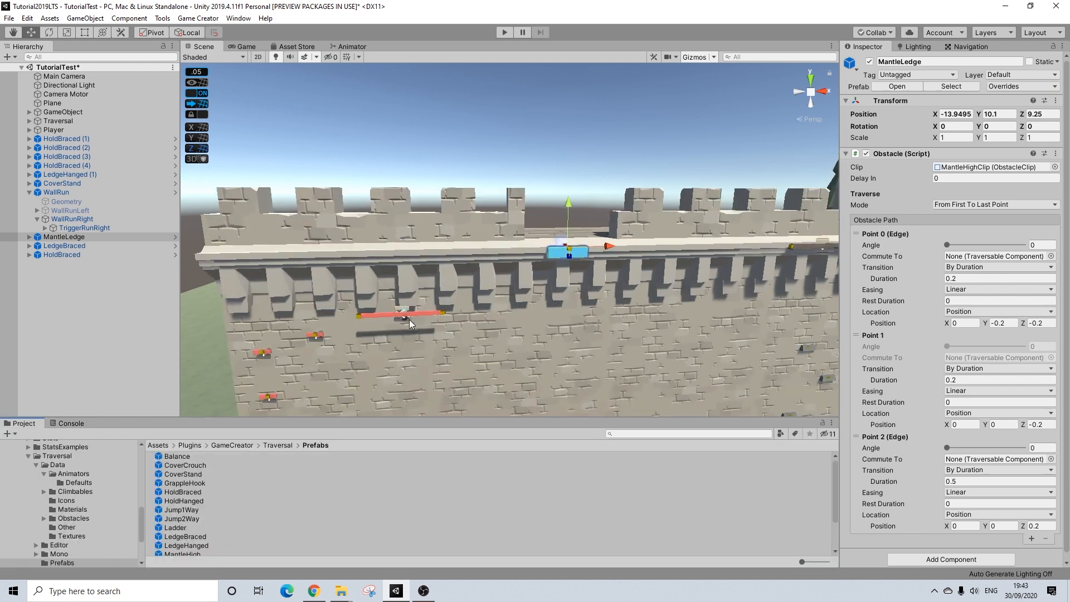
{"action": "scroll", "coordinate": [189, 485], "scroll_direction": "down", "scroll_amount": 3}
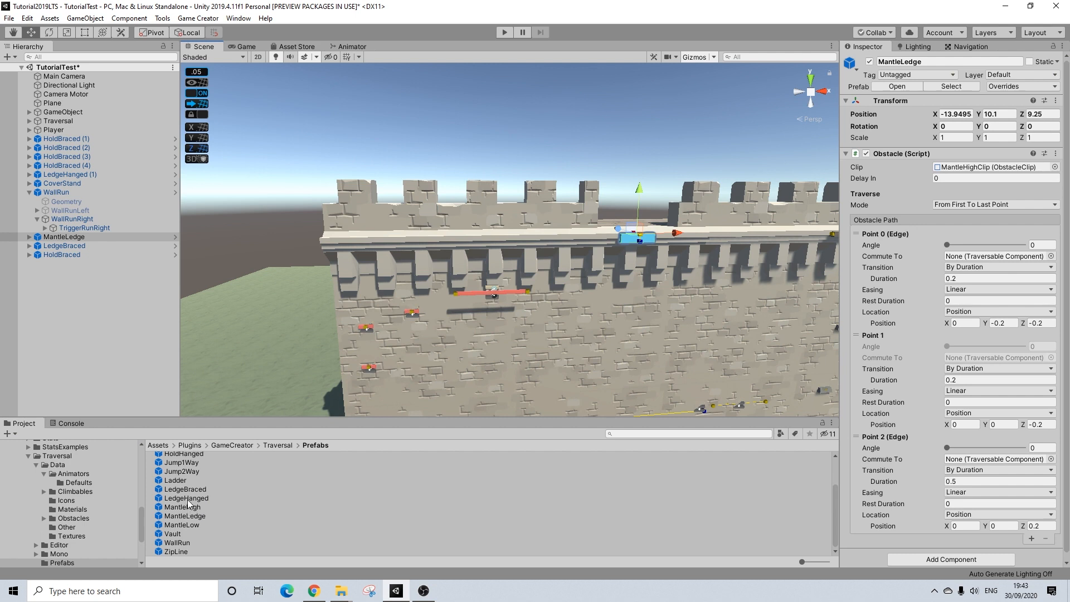
{"action": "left_click_drag", "start_coordinate": [192, 493], "coordinate": [484, 194]}
{"action": "scroll", "coordinate": [490, 192], "scroll_direction": "up", "scroll_amount": 3}
{"action": "scroll", "coordinate": [491, 192], "scroll_direction": "up", "scroll_amount": 2}
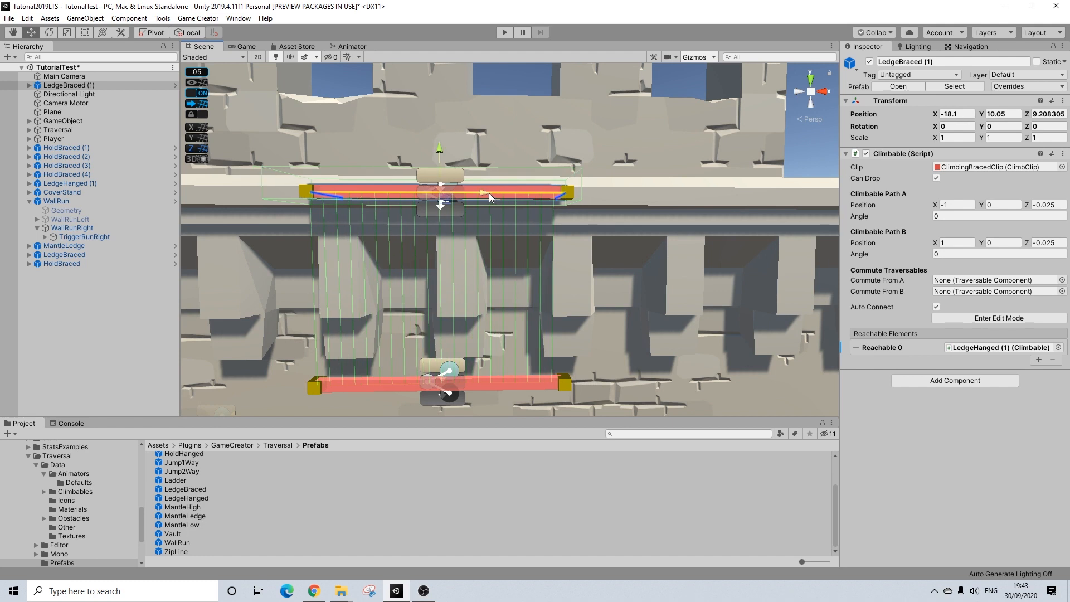
Duplicate LedgeBraced (1) and place the copy end to end beside it along the cornice, toward MantleLedge.
{"action": "left_click_drag", "start_coordinate": [484, 194], "coordinate": [675, 202]}
{"action": "key", "text": "ctrl+z"}
{"action": "key", "text": "ctrl+d"}
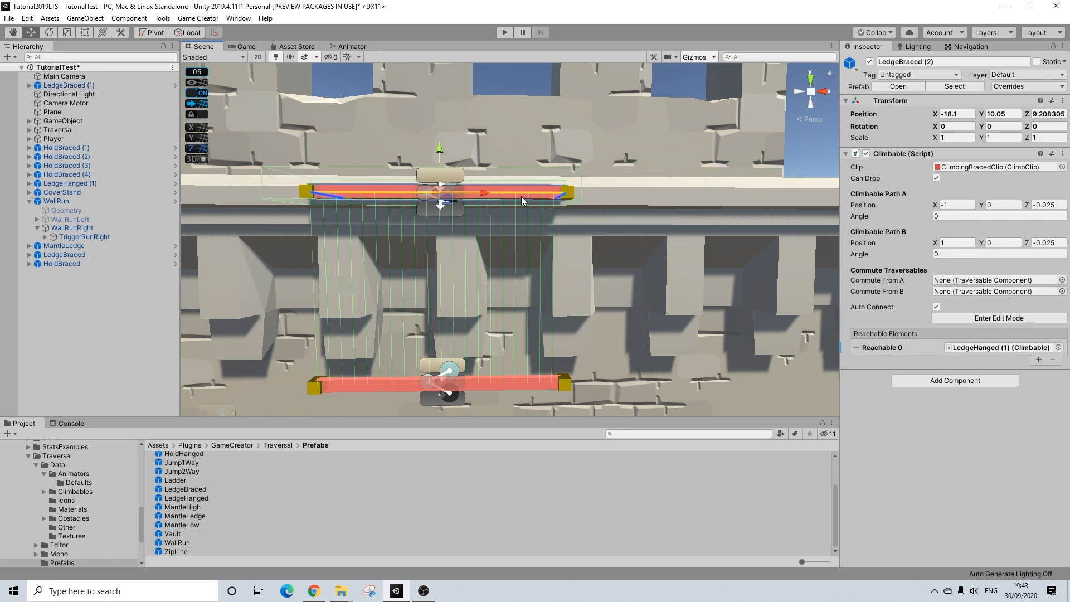
{"action": "left_click_drag", "start_coordinate": [483, 192], "coordinate": [748, 202]}
{"action": "middle_click_drag", "start_coordinate": [713, 223], "coordinate": [536, 259]}
Nudge MantleLedge along the X axis to a position of -13.95.
{"action": "left_click", "coordinate": [738, 221]}
{"action": "middle_click_drag", "start_coordinate": [737, 221], "coordinate": [688, 219]}
{"action": "left_click_drag", "start_coordinate": [708, 215], "coordinate": [706, 216]}
{"action": "middle_click_drag", "start_coordinate": [706, 216], "coordinate": [582, 244]}
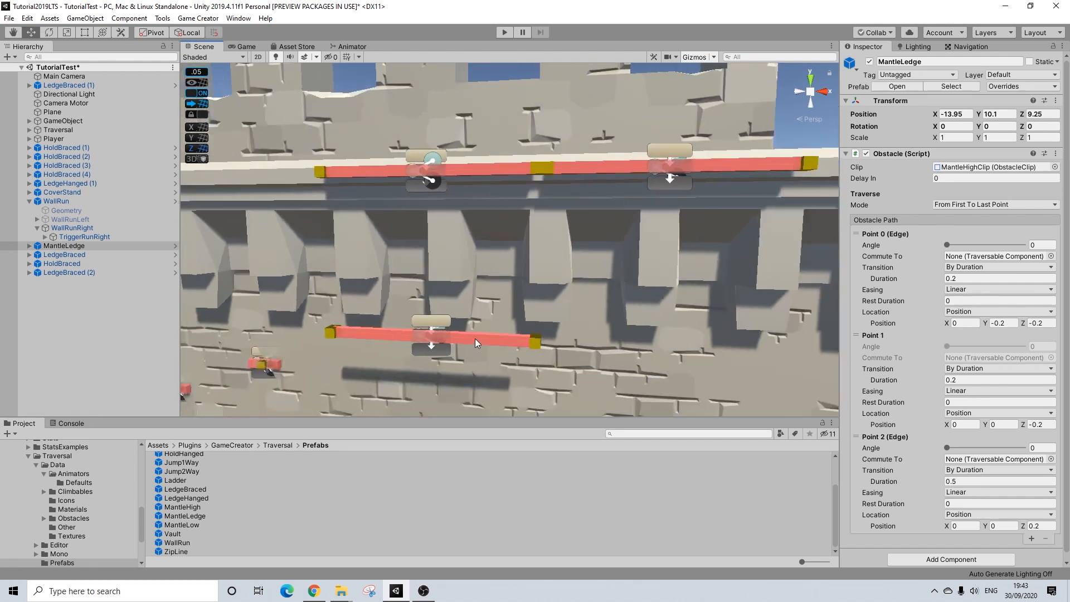
Select LedgeHanged (1) and check its automatic connections to the new braced ledges and its Reachable Elements.
{"action": "left_click", "coordinate": [475, 339]}
{"action": "left_click_drag", "start_coordinate": [429, 291], "coordinate": [429, 292]}
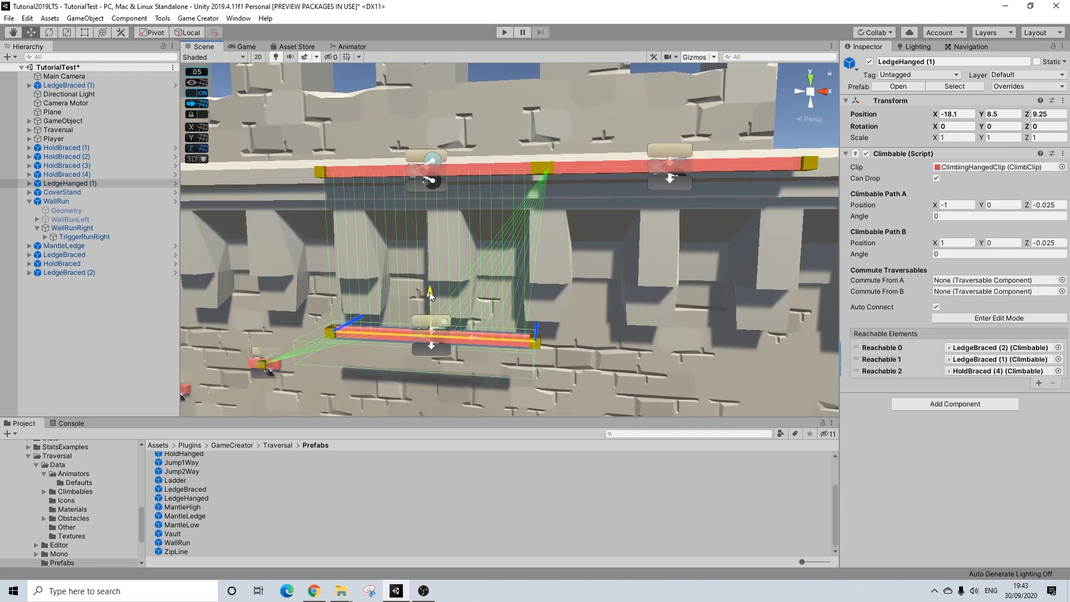
{"action": "left_click_drag", "start_coordinate": [452, 256], "coordinate": [471, 295], "text": "alt"}
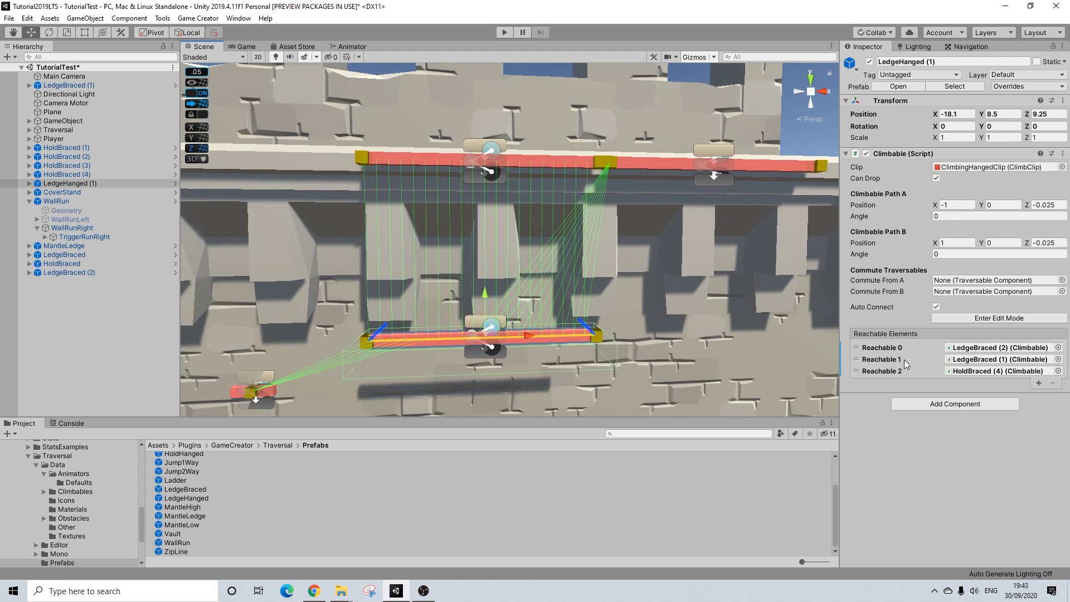
{"action": "scroll", "coordinate": [478, 194], "scroll_direction": "down", "scroll_amount": 10}
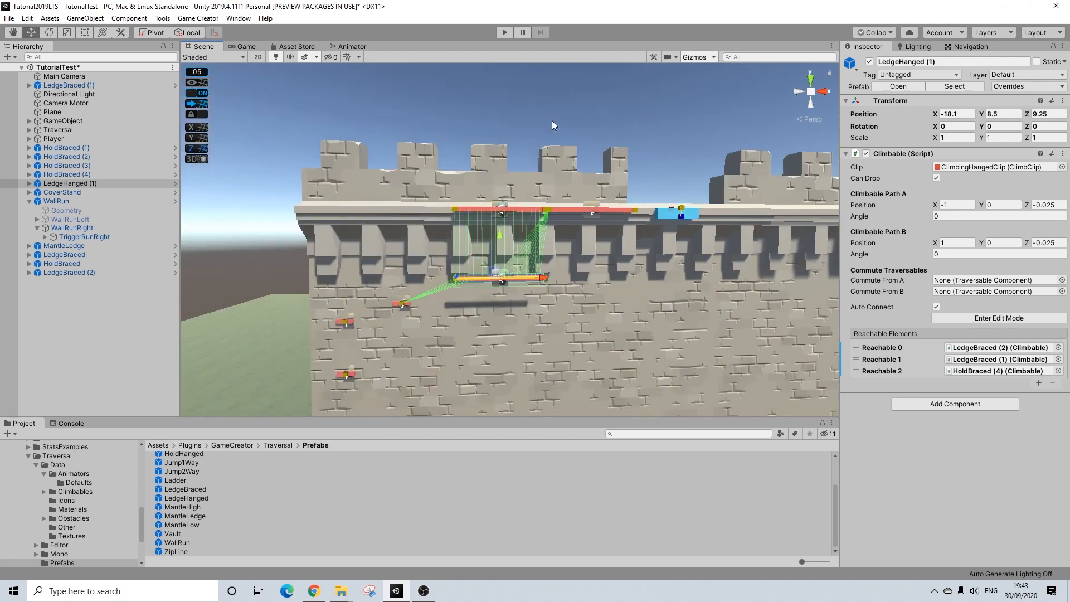
Duplicate SM_Bld_Walkway_Stone_Railing_01 and move the copy along X to -20.8, onto LedgeHanged (1).
{"action": "left_click", "coordinate": [551, 121]}
{"action": "scroll", "coordinate": [527, 232], "scroll_direction": "up", "scroll_amount": 3}
{"action": "left_click_drag", "start_coordinate": [526, 232], "coordinate": [500, 273], "text": "alt"}
{"action": "scroll", "coordinate": [529, 312], "scroll_direction": "down", "scroll_amount": 4}
{"action": "middle_click_drag", "start_coordinate": [538, 321], "coordinate": [436, 219]}
{"action": "scroll", "coordinate": [585, 284], "scroll_direction": "down", "scroll_amount": 3}
{"action": "middle_click_drag", "start_coordinate": [637, 308], "coordinate": [557, 269]}
{"action": "scroll", "coordinate": [557, 270], "scroll_direction": "down", "scroll_amount": 1}
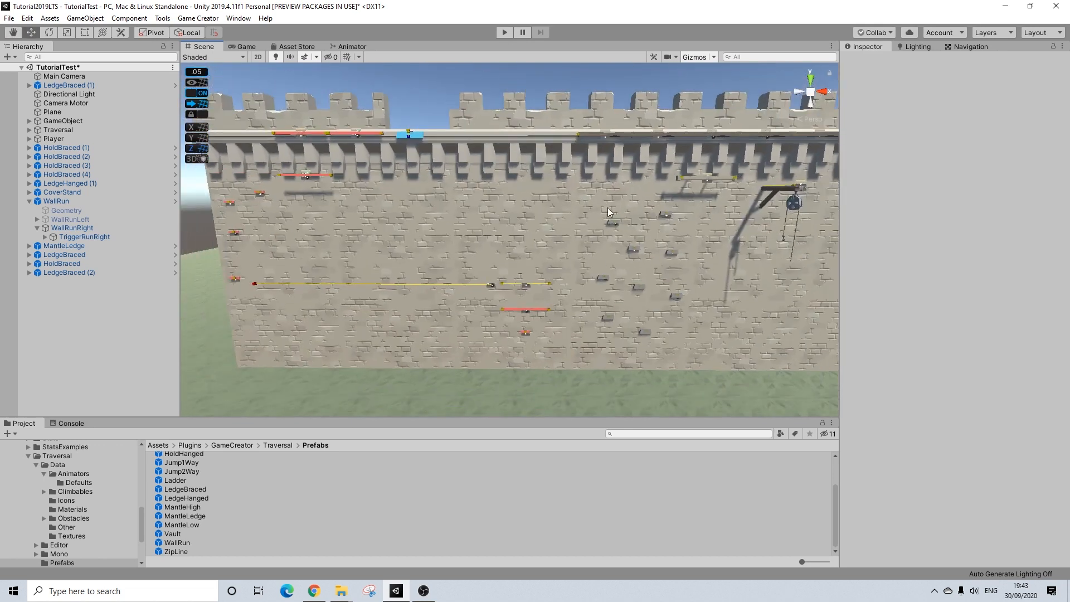
{"action": "left_click", "coordinate": [677, 177]}
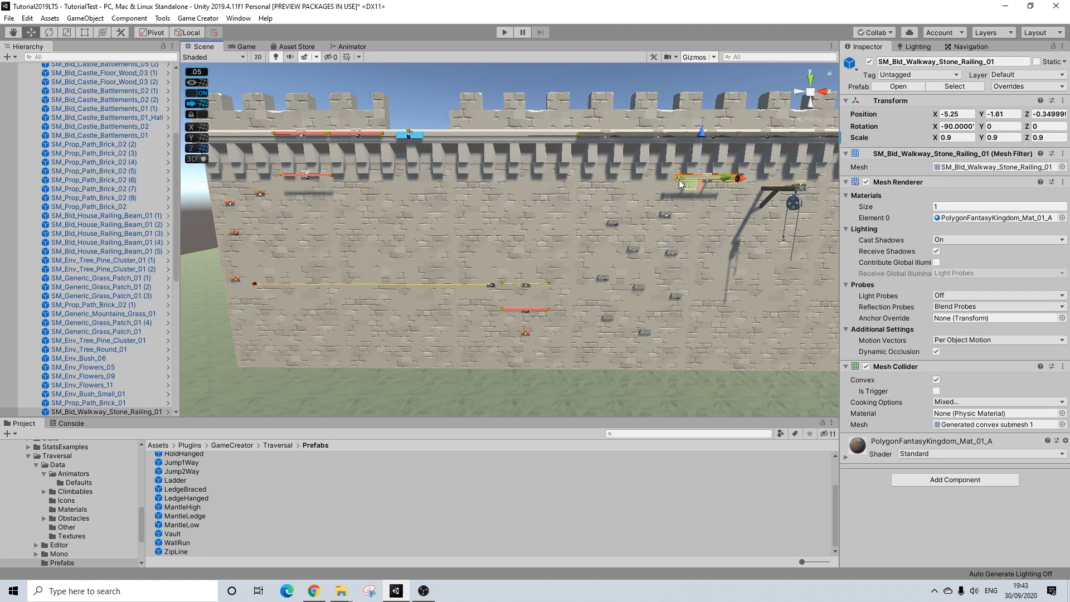
{"action": "left_click_drag", "start_coordinate": [677, 183], "coordinate": [654, 261], "text": "alt"}
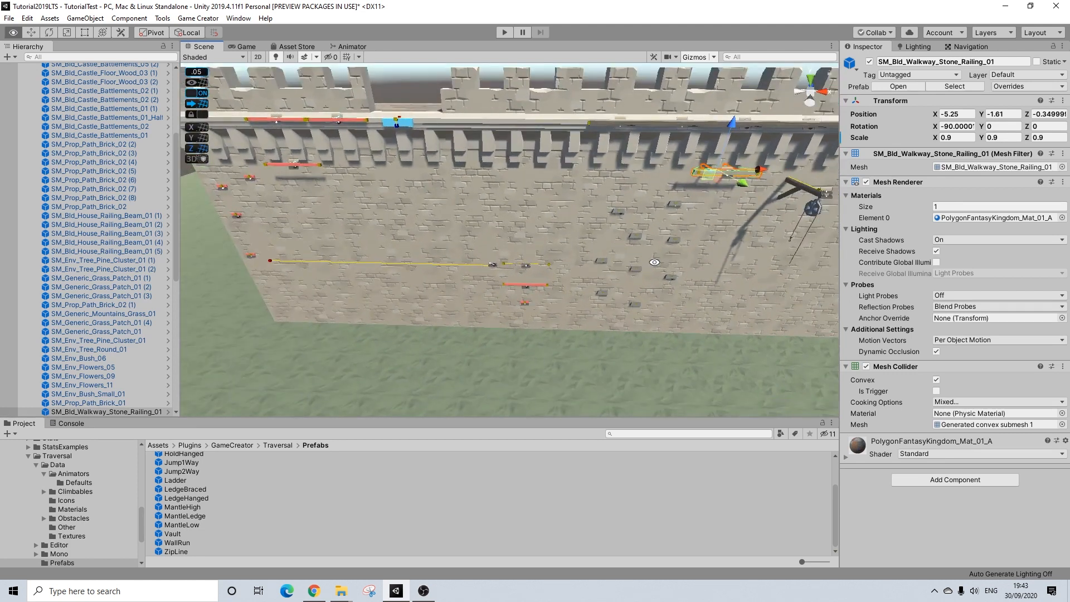
{"action": "key", "text": "ctrl+d"}
{"action": "left_click_drag", "start_coordinate": [764, 171], "coordinate": [320, 176]}
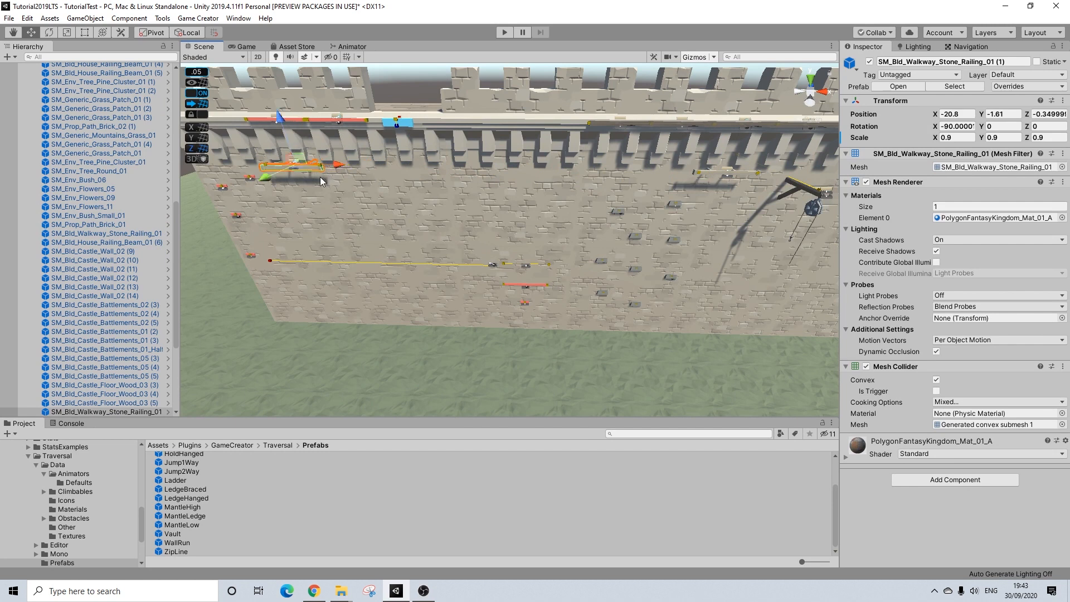
Align the copied stone railing with LedgeHanged (1) at X -20.75 and Y -1.5.
{"action": "scroll", "coordinate": [119, 409], "scroll_direction": "down", "scroll_amount": 3}
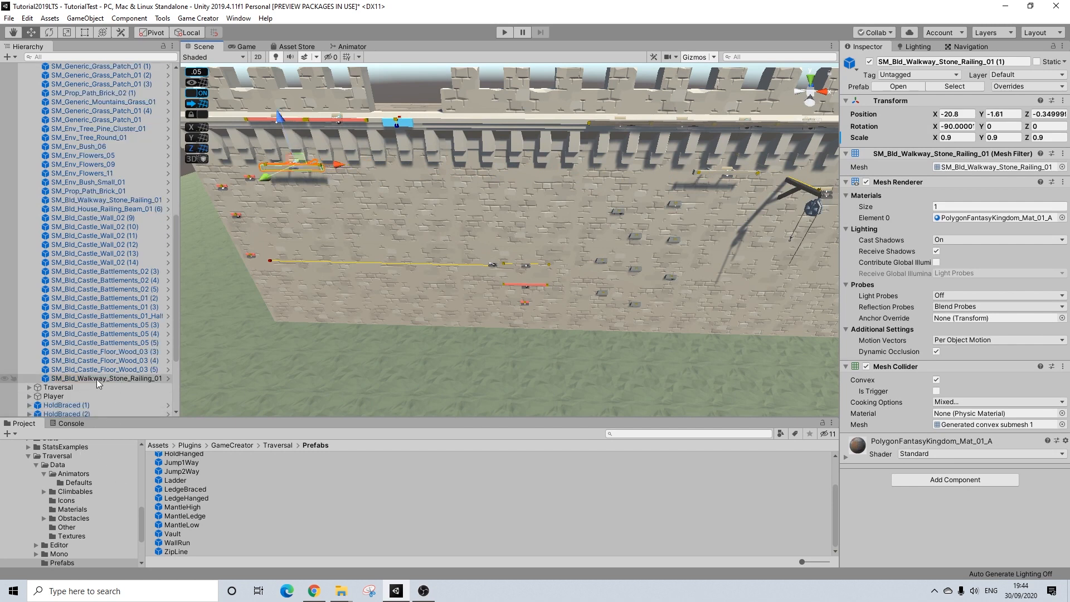
{"action": "key", "text": "f"}
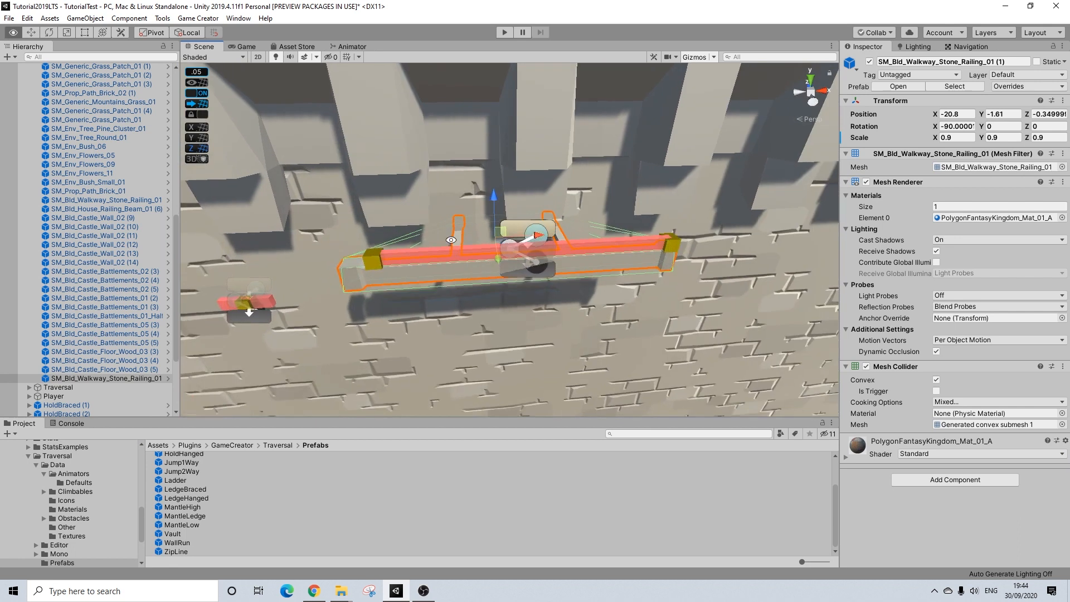
{"action": "left_click_drag", "start_coordinate": [494, 196], "coordinate": [471, 226]}
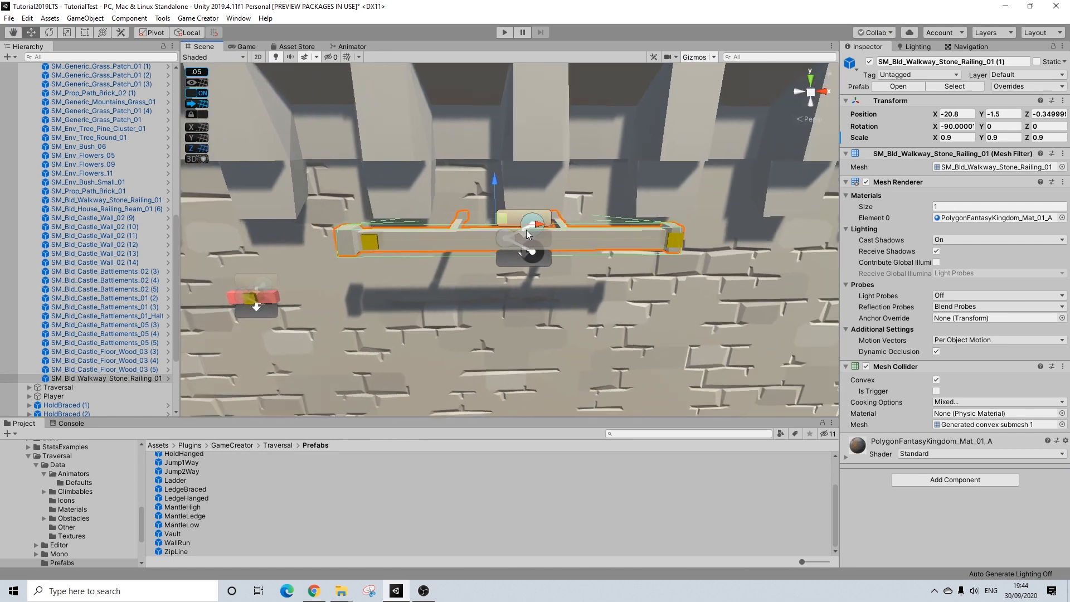
{"action": "left_click_drag", "start_coordinate": [543, 225], "coordinate": [545, 225]}
Duplicate SM_Bld_House_Railing_Beam_01 (6) and position the copy over LedgeBraced (1) at X -19.65 and Y 0.
{"action": "scroll", "coordinate": [544, 226], "scroll_direction": "down", "scroll_amount": 6}
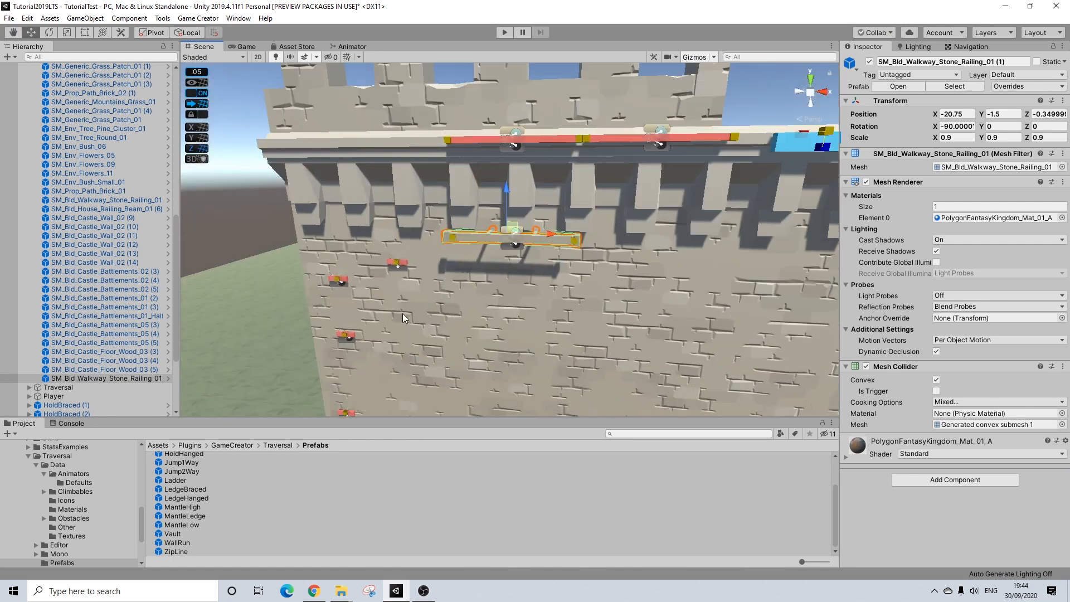
{"action": "middle_click_drag", "start_coordinate": [402, 318], "coordinate": [487, 279]}
{"action": "left_click_drag", "start_coordinate": [511, 278], "coordinate": [641, 265], "text": "alt"}
{"action": "middle_click_drag", "start_coordinate": [641, 265], "coordinate": [359, 305]}
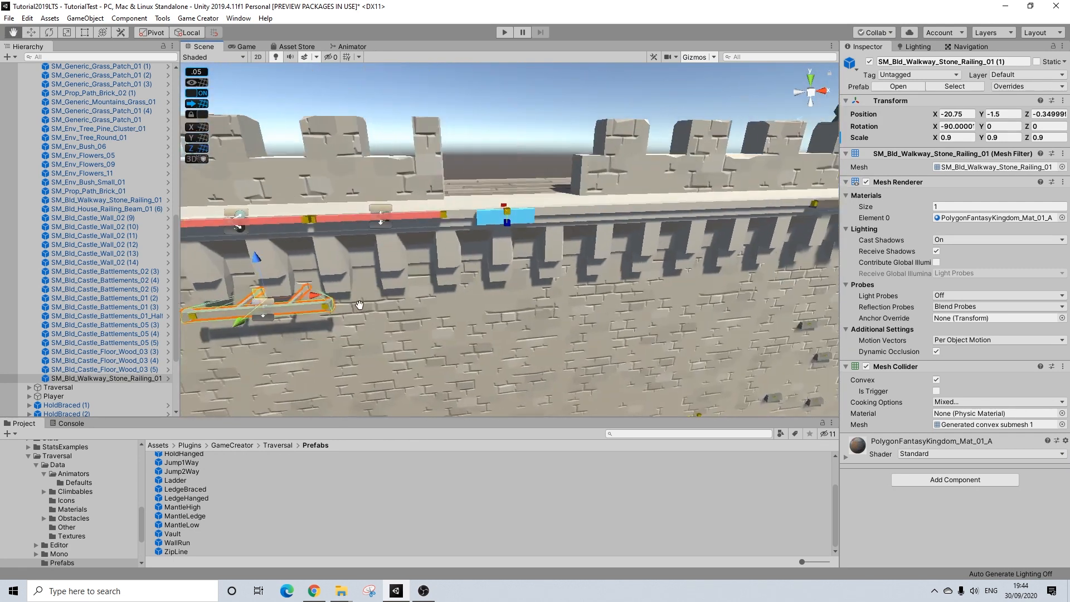
{"action": "scroll", "coordinate": [690, 251], "scroll_direction": "down", "scroll_amount": 3}
{"action": "left_click", "coordinate": [723, 216]}
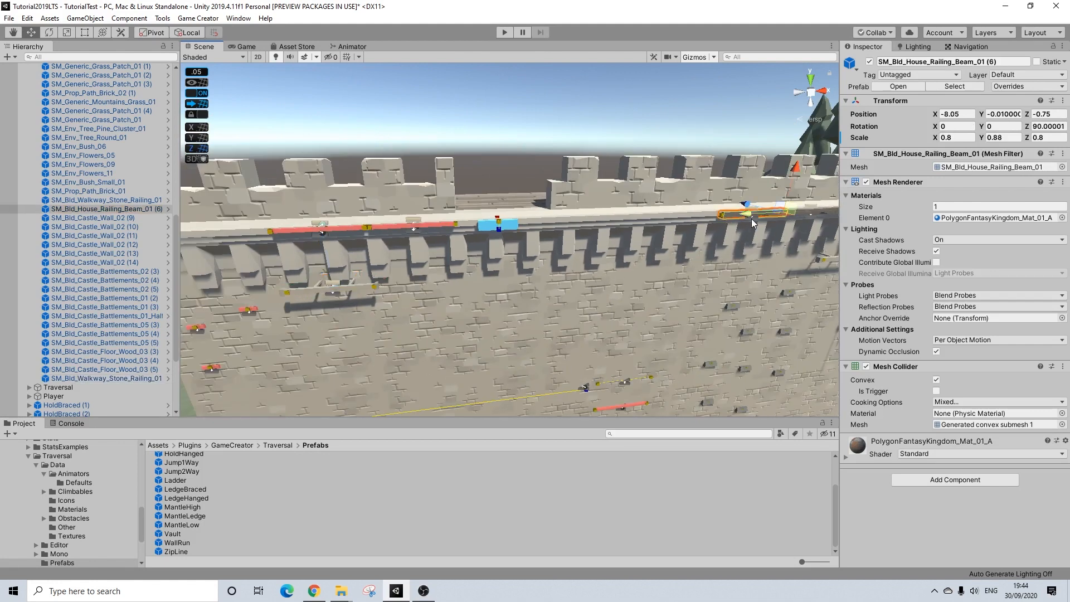
{"action": "key", "text": "ctrl+d"}
{"action": "left_click_drag", "start_coordinate": [747, 215], "coordinate": [407, 229]}
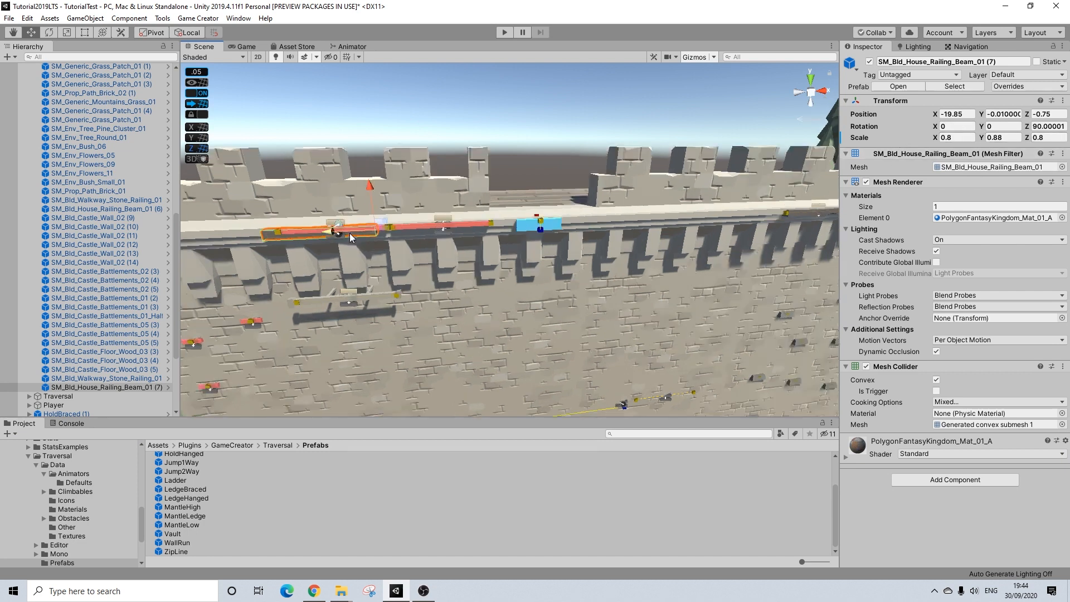
{"action": "key", "text": "f"}
{"action": "left_click_drag", "start_coordinate": [555, 258], "coordinate": [632, 196]}
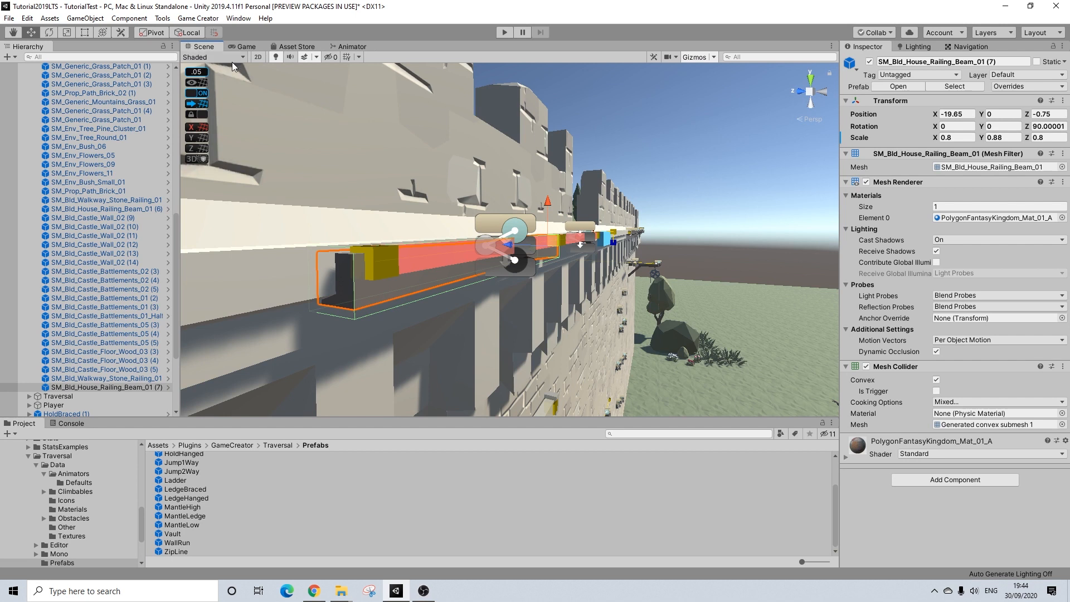
Set the grid's Snap Value to 0.01 in the snap settings.
{"action": "left_click", "coordinate": [205, 72]}
{"action": "left_click", "coordinate": [319, 75]}
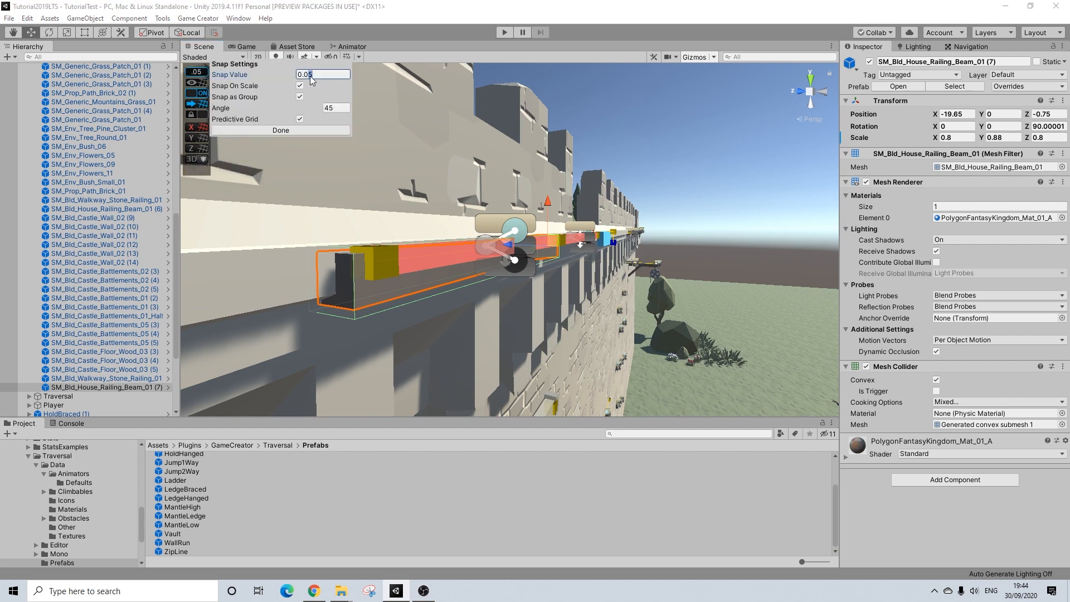
{"action": "key", "text": "BackSpace"}
{"action": "type", "text": "1"}
{"action": "left_click", "coordinate": [287, 130]}
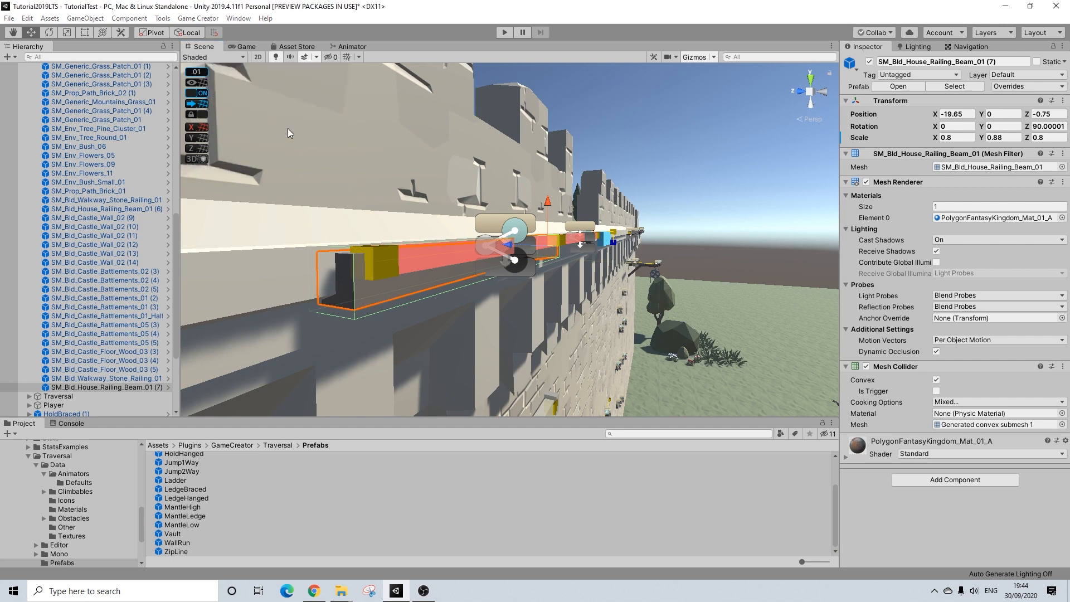
Fine-tune the copied railing beam on LedgeBraced (1) to about X -19.62, Y 0.02 and Z -0.76.
{"action": "left_click_drag", "start_coordinate": [552, 209], "coordinate": [499, 268]}
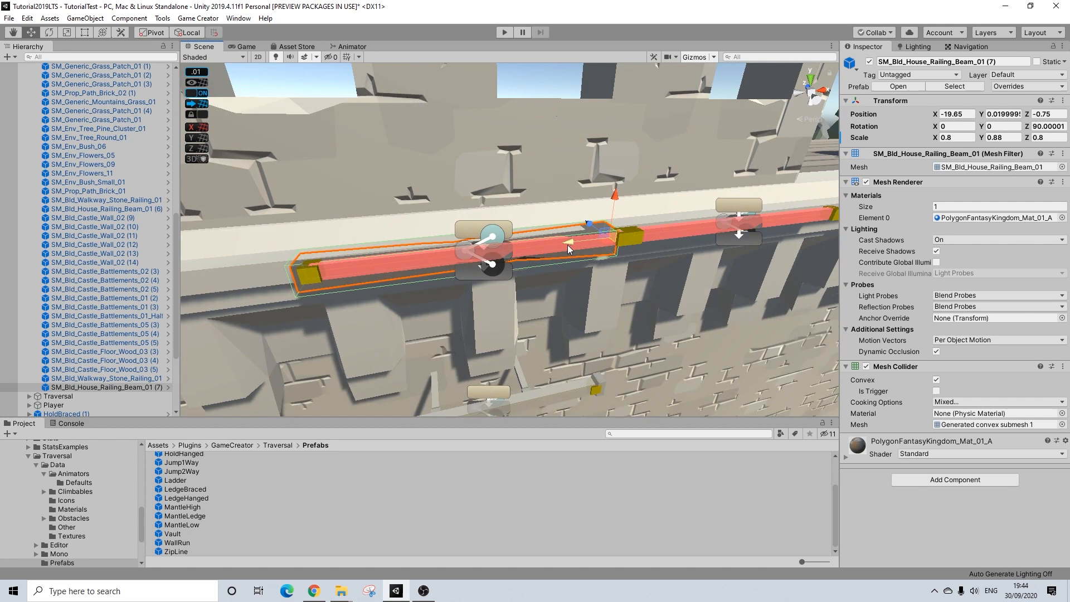
{"action": "left_click_drag", "start_coordinate": [567, 245], "coordinate": [538, 216]}
{"action": "scroll", "coordinate": [549, 240], "scroll_direction": "down", "scroll_amount": 6}
{"action": "middle_click_drag", "start_coordinate": [559, 251], "coordinate": [436, 259]}
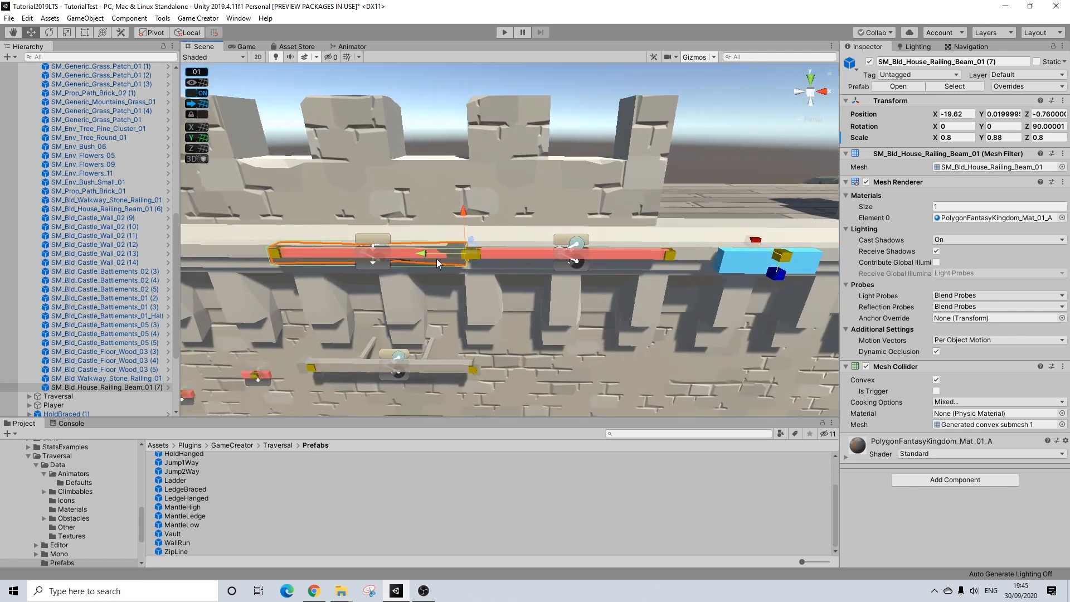
Duplicate SM_Bld_House_Railing_Beam_01 (7) and move the copy along X to -17.59, over LedgeBraced (2).
{"action": "key", "text": "ctrl+d"}
{"action": "left_click_drag", "start_coordinate": [422, 254], "coordinate": [600, 258]}
{"action": "key", "text": "f"}
{"action": "scroll", "coordinate": [600, 259], "scroll_direction": "up", "scroll_amount": 1}
{"action": "middle_click_drag", "start_coordinate": [458, 258], "coordinate": [531, 256]}
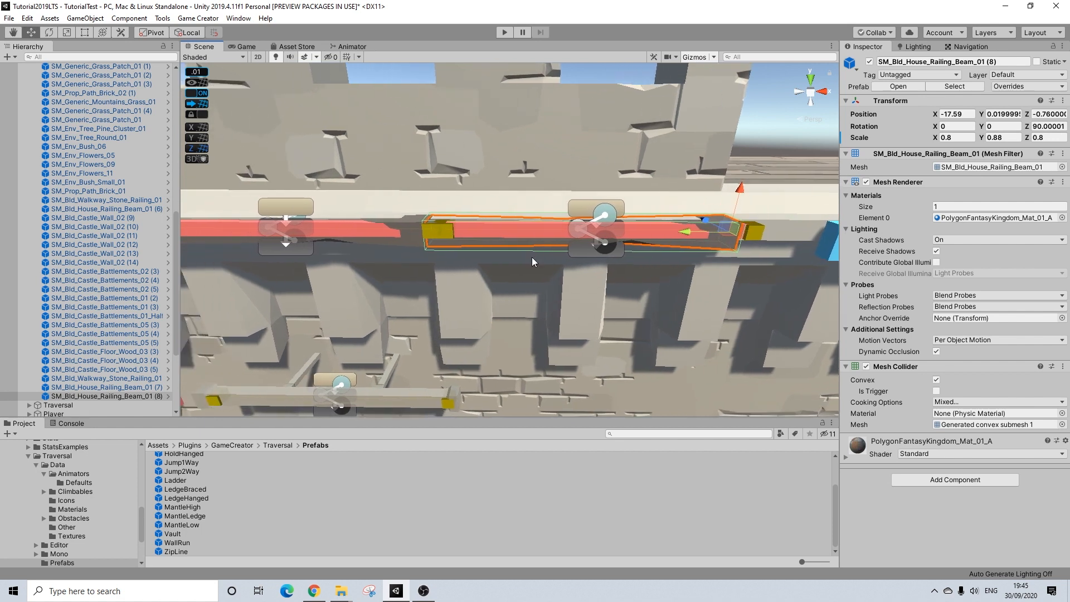
Nudge SM_Bld_House_Railing_Beam_01 (8) along X to -17.58.
{"action": "scroll", "coordinate": [532, 256], "scroll_direction": "up", "scroll_amount": 6}
{"action": "scroll", "coordinate": [531, 257], "scroll_direction": "down", "scroll_amount": 3}
{"action": "scroll", "coordinate": [527, 256], "scroll_direction": "down", "scroll_amount": 5}
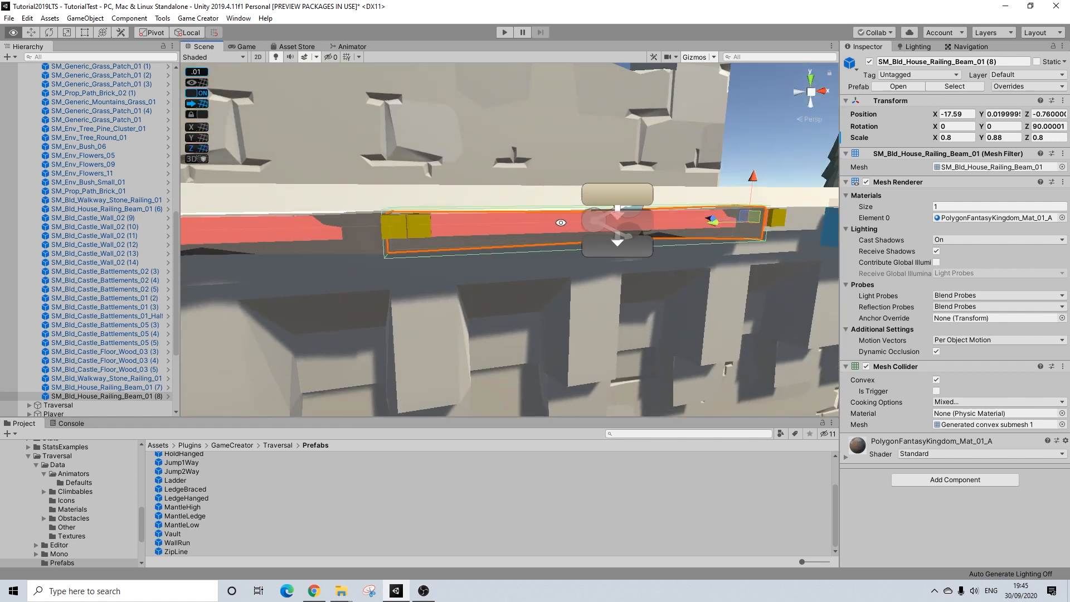
{"action": "left_click_drag", "start_coordinate": [709, 222], "coordinate": [716, 225]}
{"action": "left_click", "coordinate": [759, 131]}
{"action": "left_click_drag", "start_coordinate": [759, 131], "coordinate": [507, 229], "text": "alt"}
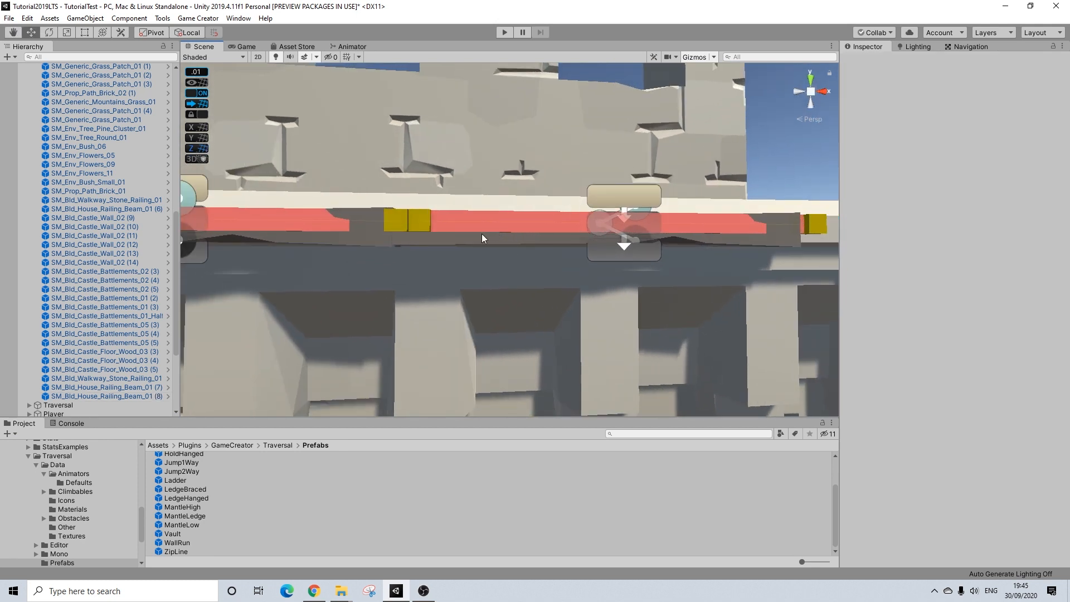
Rotate SM_Bld_House_Railing_Beam_01 (8) to 195 on Y and try moving it to X -19.71 and Z -0.19.
{"action": "left_click", "coordinate": [467, 242]}
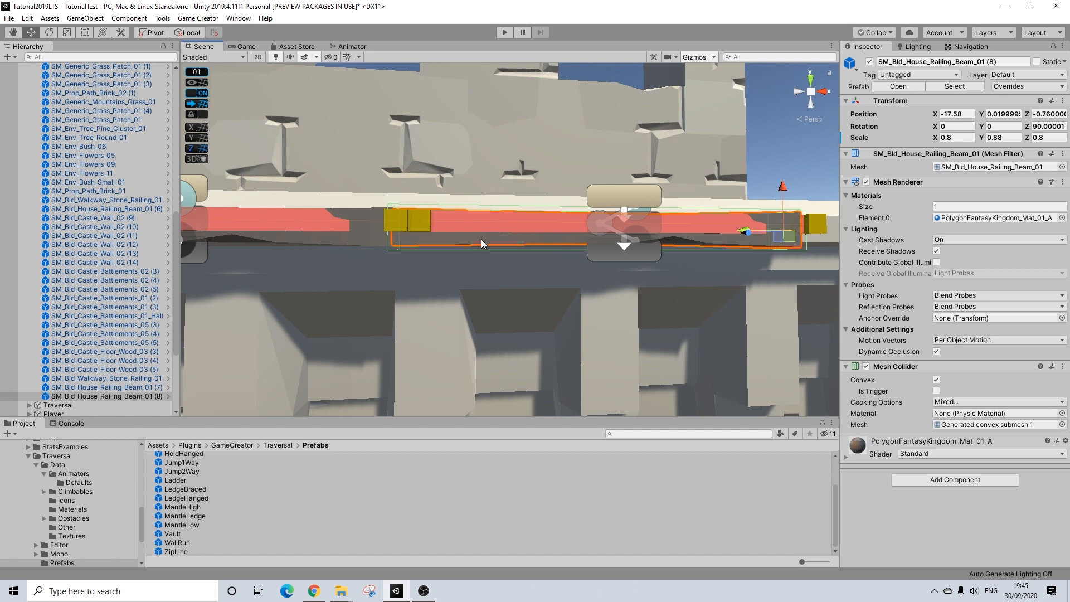
{"action": "left_click", "coordinate": [51, 33]}
{"action": "left_click_drag", "start_coordinate": [795, 224], "coordinate": [485, 239]}
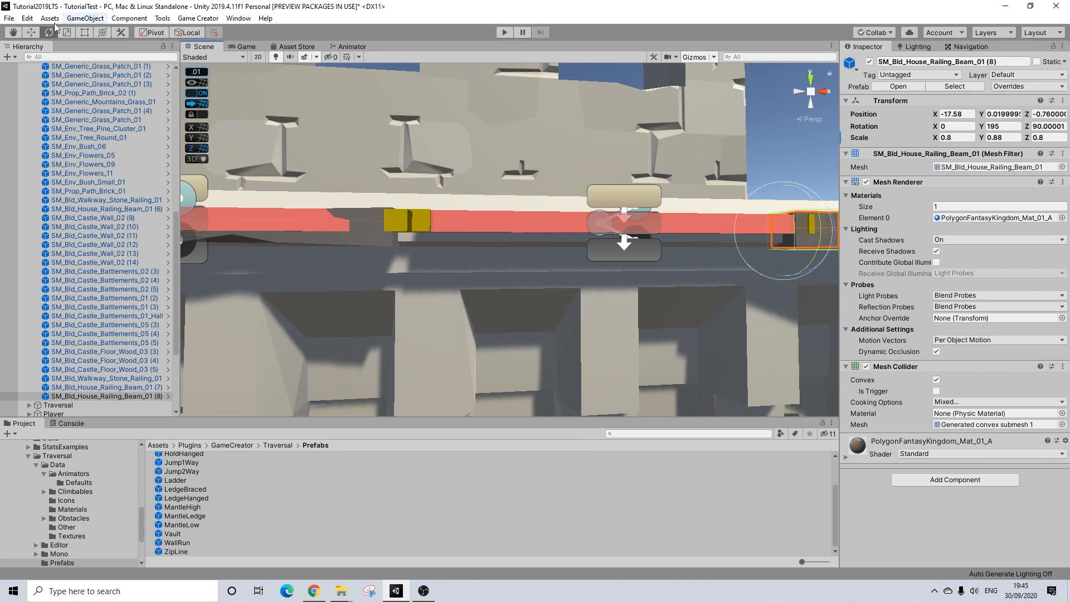
{"action": "left_click", "coordinate": [31, 33]}
{"action": "scroll", "coordinate": [492, 197], "scroll_direction": "down", "scroll_amount": 5}
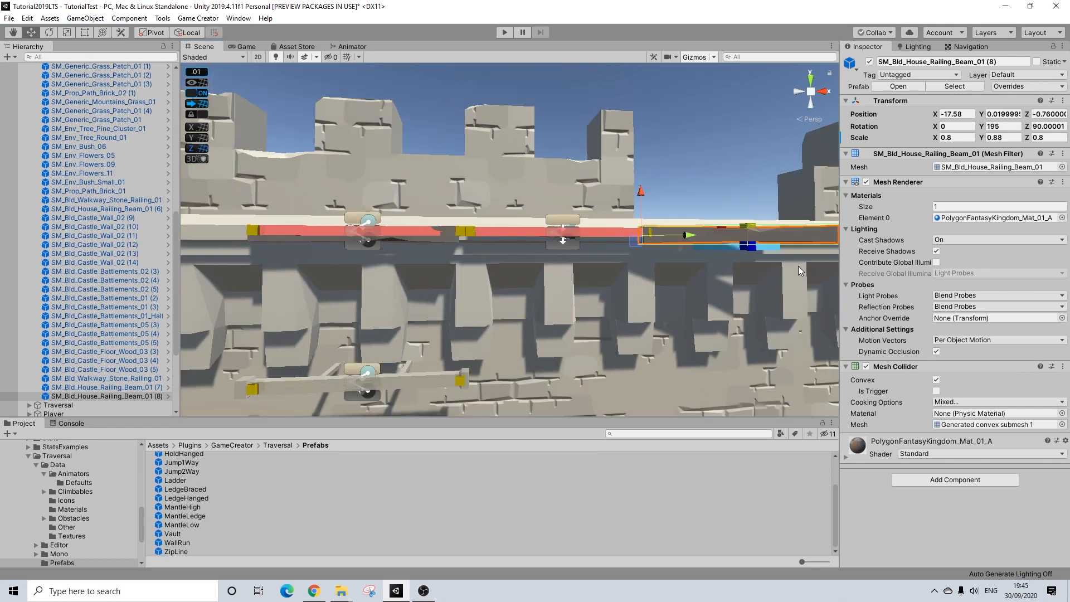
{"action": "left_click_drag", "start_coordinate": [691, 235], "coordinate": [563, 340]}
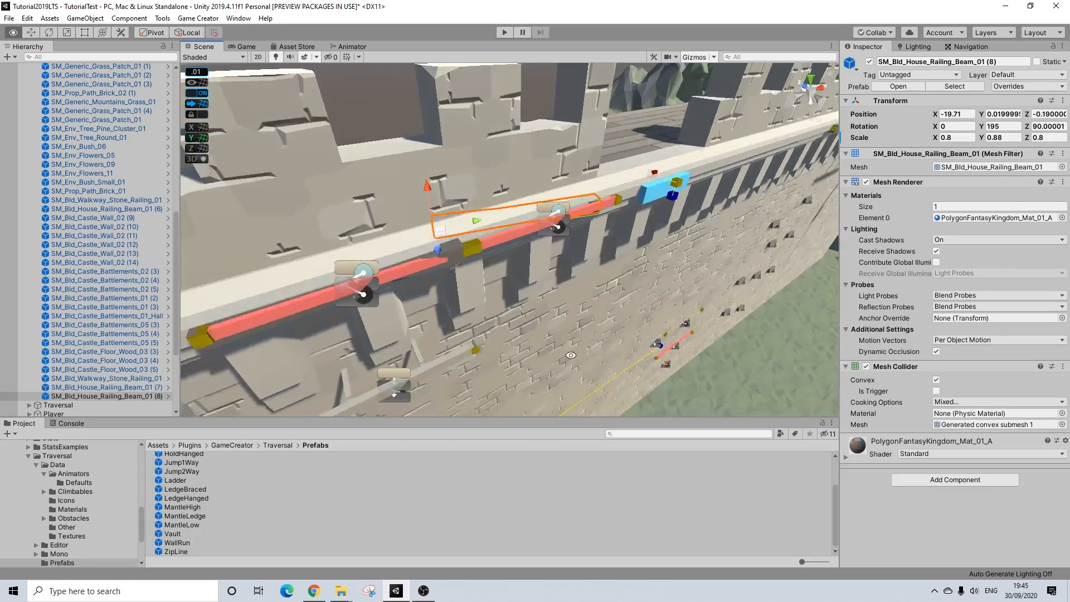
{"action": "key", "text": "ctrl+z"}
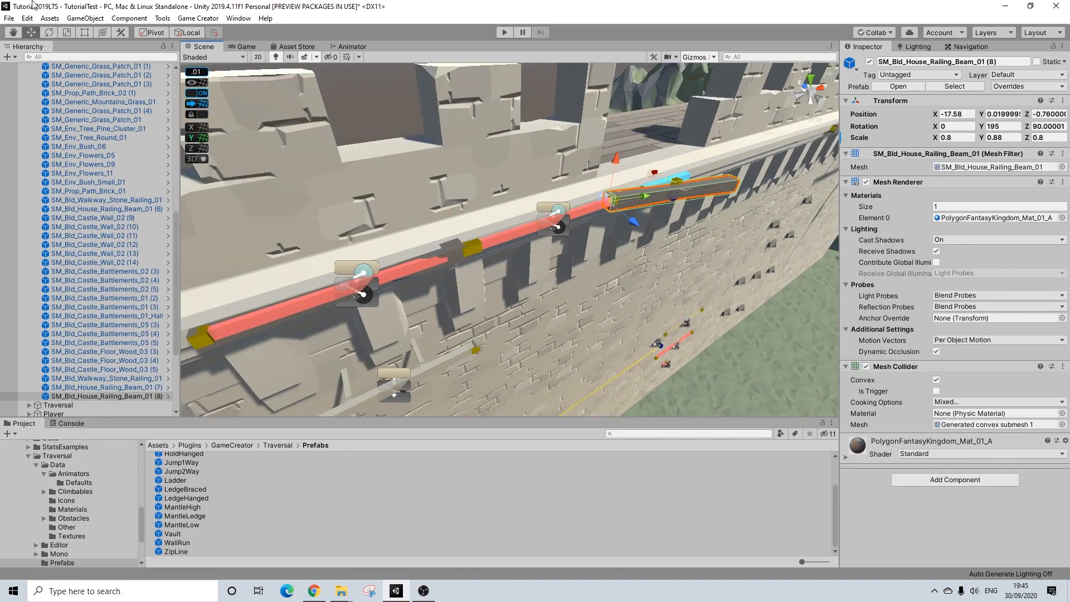
Set the Y rotation of SM_Bld_House_Railing_Beam_01 (8) to 180 and move it to X -19.55, over LedgeBraced (2).
{"action": "left_click", "coordinate": [46, 34]}
{"action": "left_click_drag", "start_coordinate": [641, 224], "coordinate": [314, 182]}
{"action": "left_click", "coordinate": [32, 37]}
{"action": "scroll", "coordinate": [520, 232], "scroll_direction": "up", "scroll_amount": 3}
{"action": "left_click_drag", "start_coordinate": [395, 242], "coordinate": [403, 243]}
{"action": "left_click", "coordinate": [653, 163]}
{"action": "left_click_drag", "start_coordinate": [574, 220], "coordinate": [446, 209], "text": "alt"}
{"action": "left_click", "coordinate": [510, 216]}
{"action": "left_click", "coordinate": [510, 216], "text": "shift"}
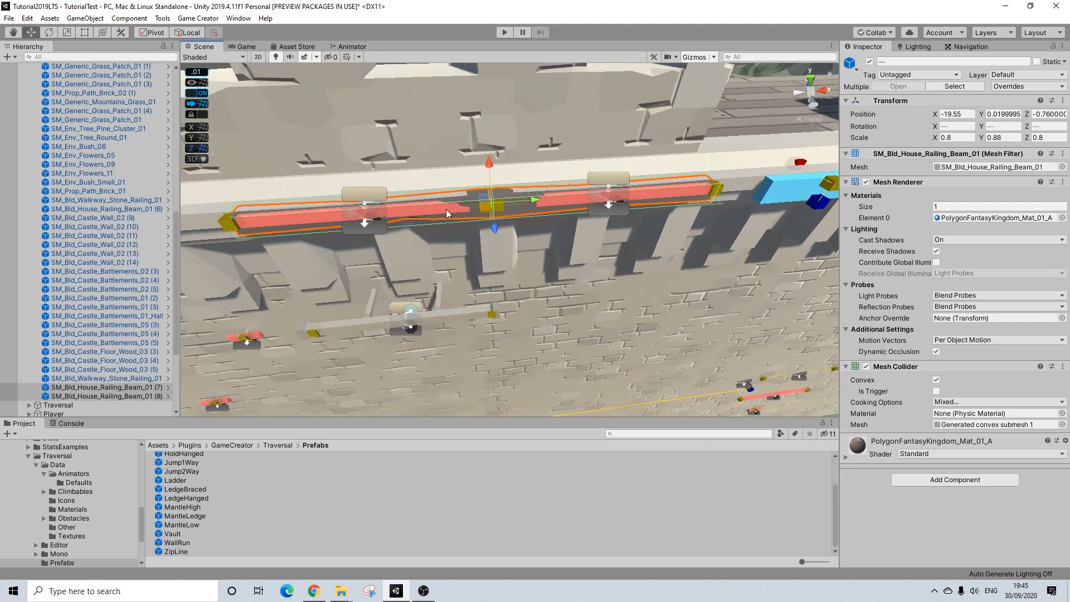
Collapse the GameObject group and reorder LedgeBraced (1) to sit directly below LedgeBraced (2) in the hierarchy.
{"action": "left_click", "coordinate": [446, 209]}
{"action": "scroll", "coordinate": [78, 122], "scroll_direction": "up", "scroll_amount": 1}
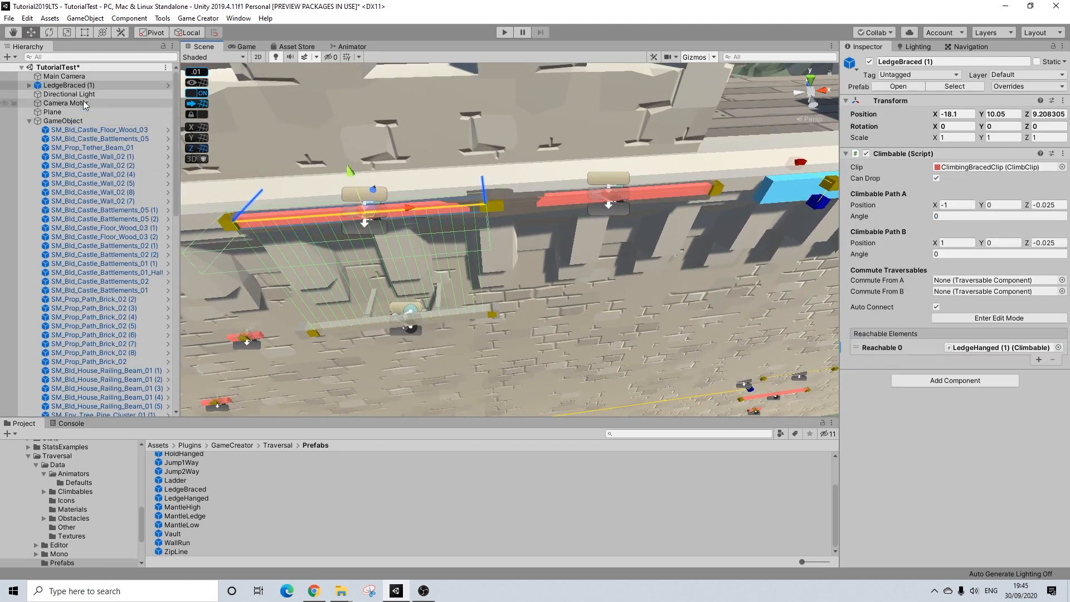
{"action": "left_click", "coordinate": [29, 121]}
{"action": "left_click_drag", "start_coordinate": [66, 86], "coordinate": [60, 278]}
Deactivate the Geometry child objects of LedgeBraced (1) and LedgeBraced (2).
{"action": "left_click", "coordinate": [29, 273]}
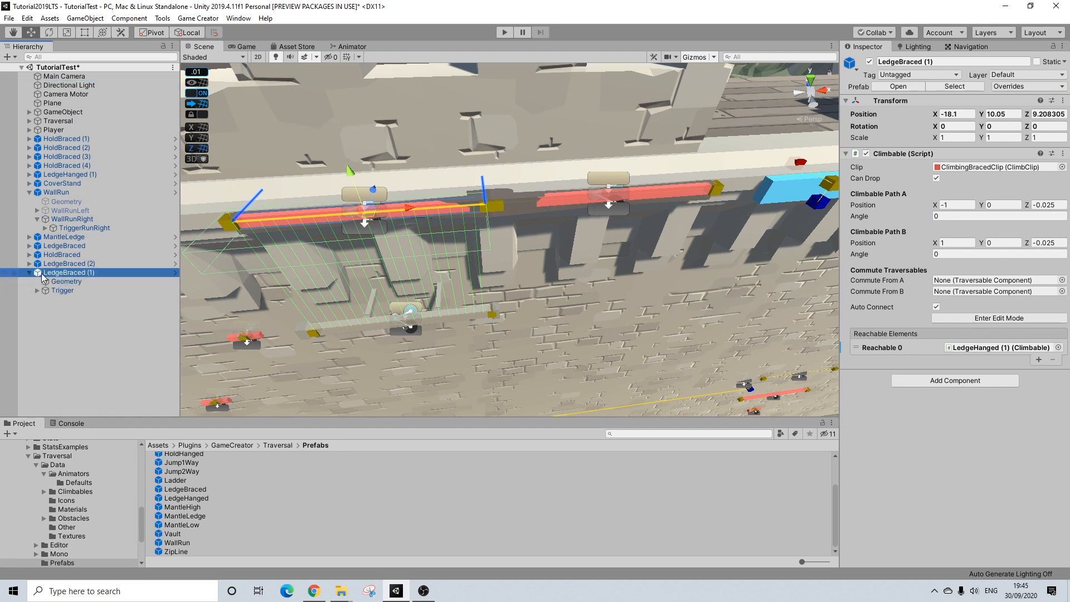
{"action": "left_click", "coordinate": [29, 264]}
{"action": "left_click", "coordinate": [62, 273]}
{"action": "left_click", "coordinate": [65, 299], "text": "ctrl"}
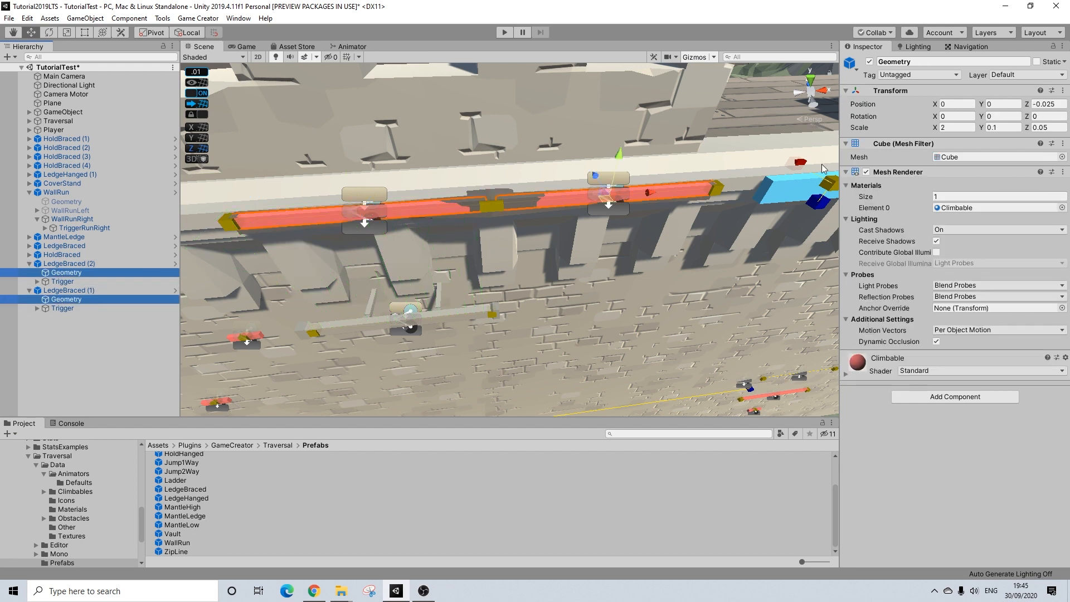
{"action": "left_click", "coordinate": [869, 61]}
{"action": "right_click_drag", "start_coordinate": [701, 196], "coordinate": [771, 105]}
{"action": "left_click", "coordinate": [771, 105]}
{"action": "scroll", "coordinate": [664, 196], "scroll_direction": "down", "scroll_amount": 5}
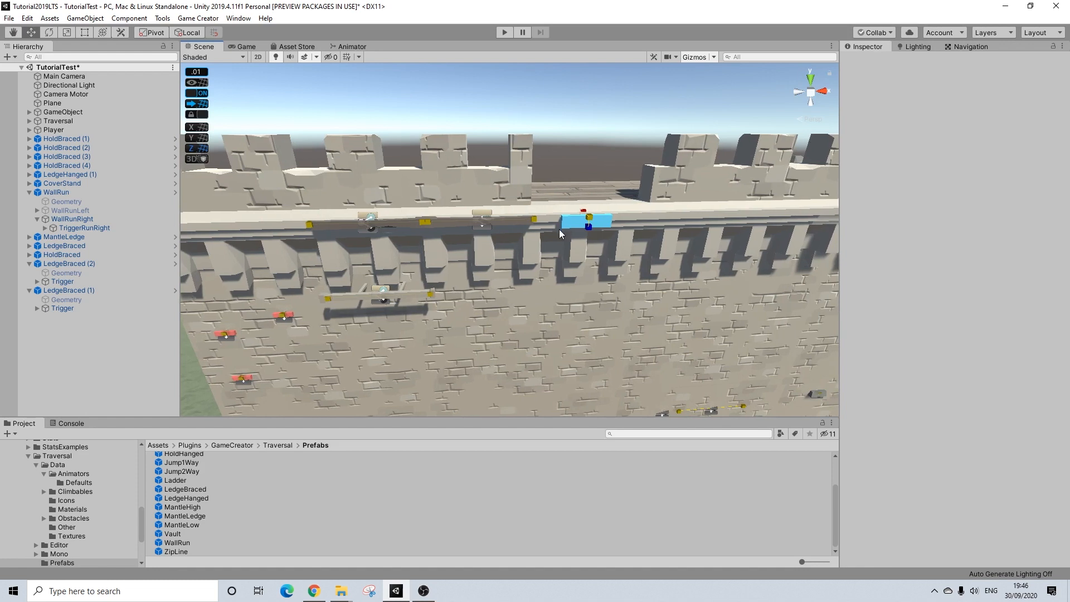
Duplicate SM_Bld_House_Railing_Beam_01 (7) and place the copy over the low red ledge at X -10.99, Y -7.16 and Z -0.32.
{"action": "right_click_drag", "start_coordinate": [471, 304], "coordinate": [453, 232]}
{"action": "middle_click_drag", "start_coordinate": [457, 288], "coordinate": [569, 329]}
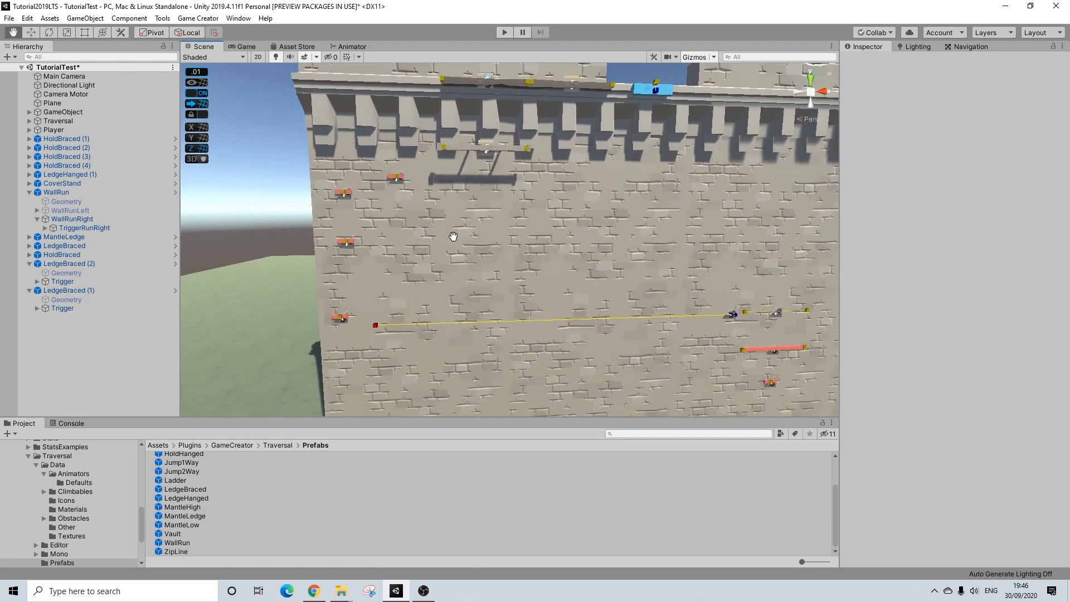
{"action": "scroll", "coordinate": [568, 329], "scroll_direction": "down", "scroll_amount": 2}
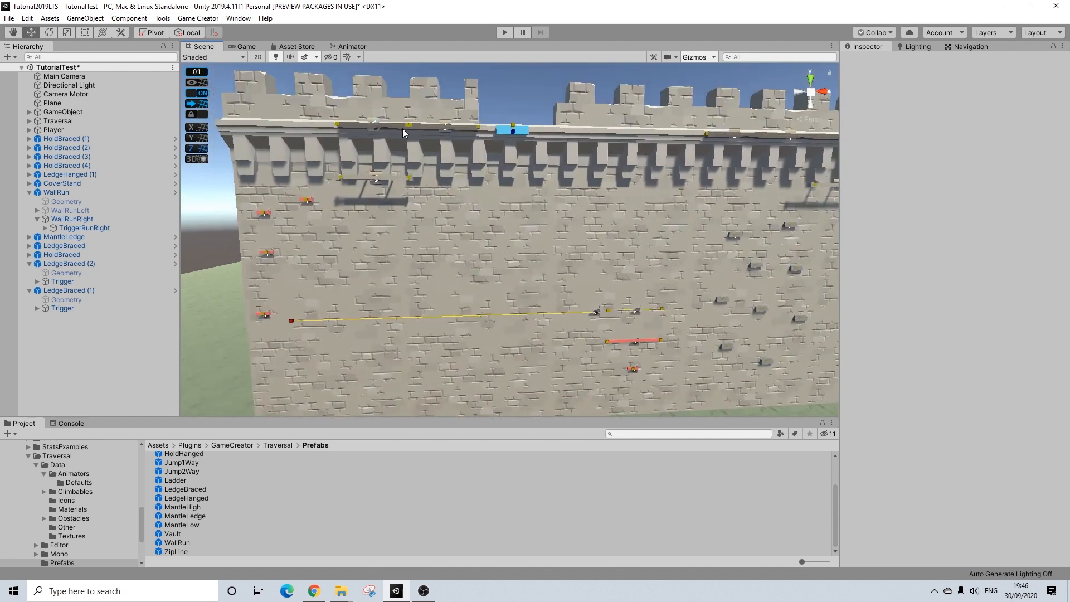
{"action": "left_click", "coordinate": [402, 128]}
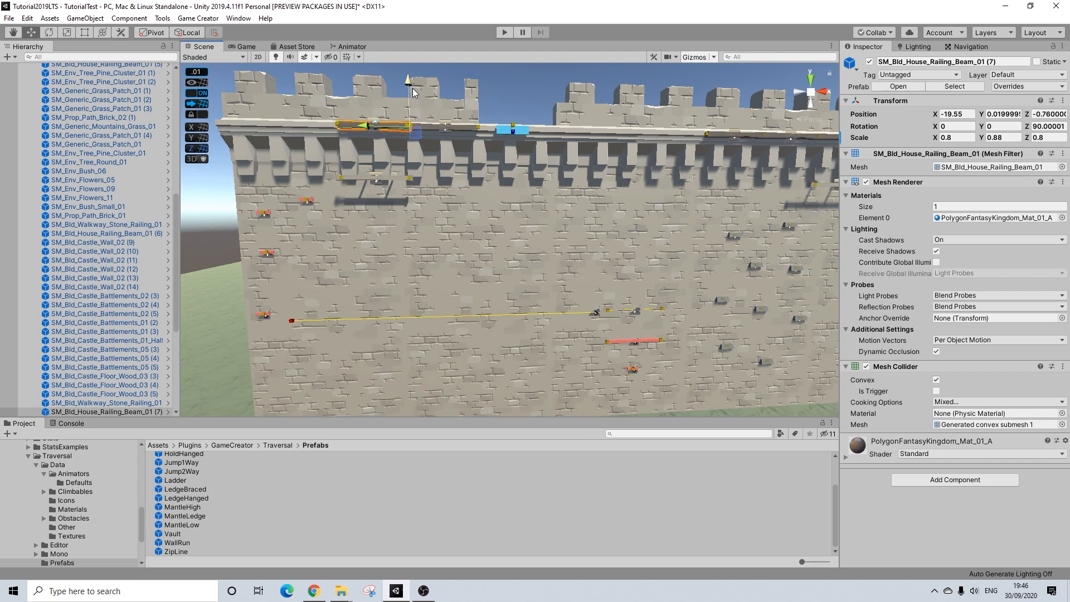
{"action": "key", "text": "ctrl+d"}
{"action": "key", "text": "ctrl+d"}
{"action": "left_click_drag", "start_coordinate": [409, 80], "coordinate": [419, 334]}
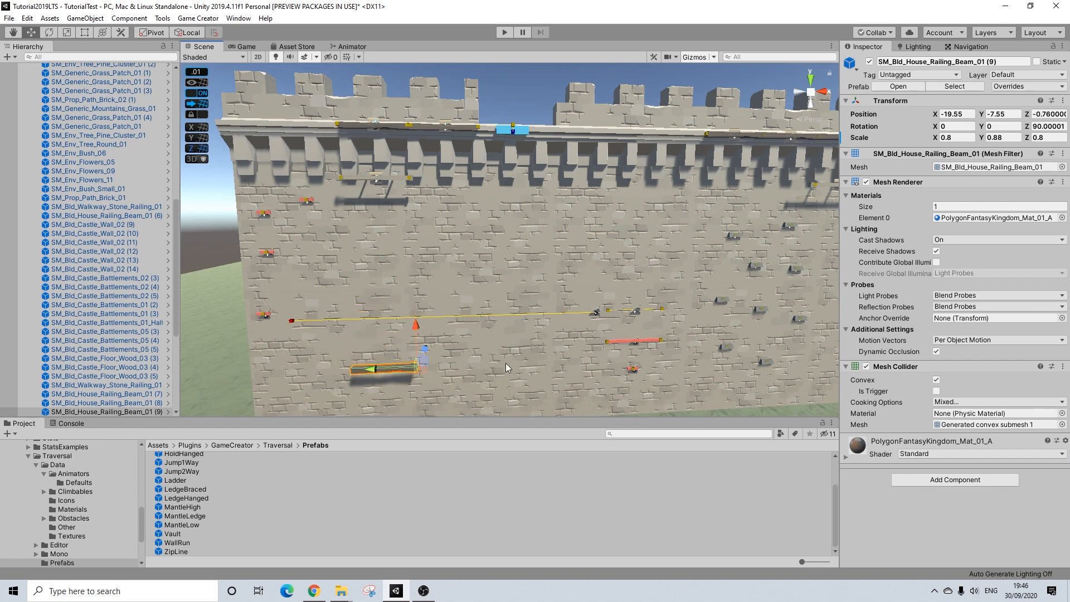
{"action": "middle_click_drag", "start_coordinate": [419, 334], "coordinate": [410, 266]}
{"action": "left_click_drag", "start_coordinate": [341, 282], "coordinate": [580, 239]}
{"action": "key", "text": "f"}
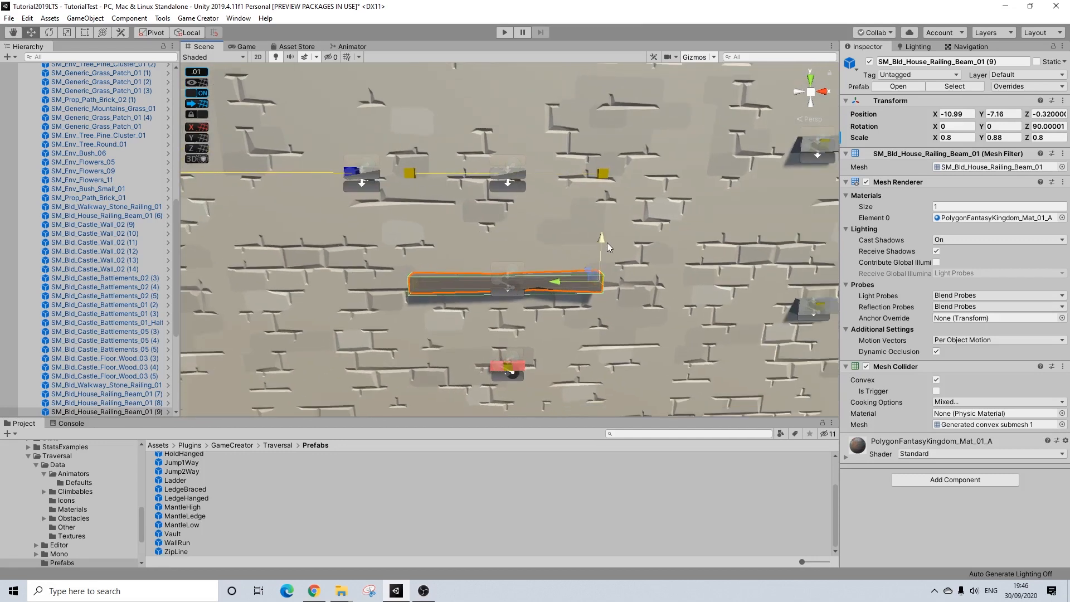
Duplicate SM_Bld_House_Railing_Beam_01 (9) and raise the copy to Y -6, over the ledge directly above.
{"action": "scroll", "coordinate": [547, 213], "scroll_direction": "down", "scroll_amount": 3}
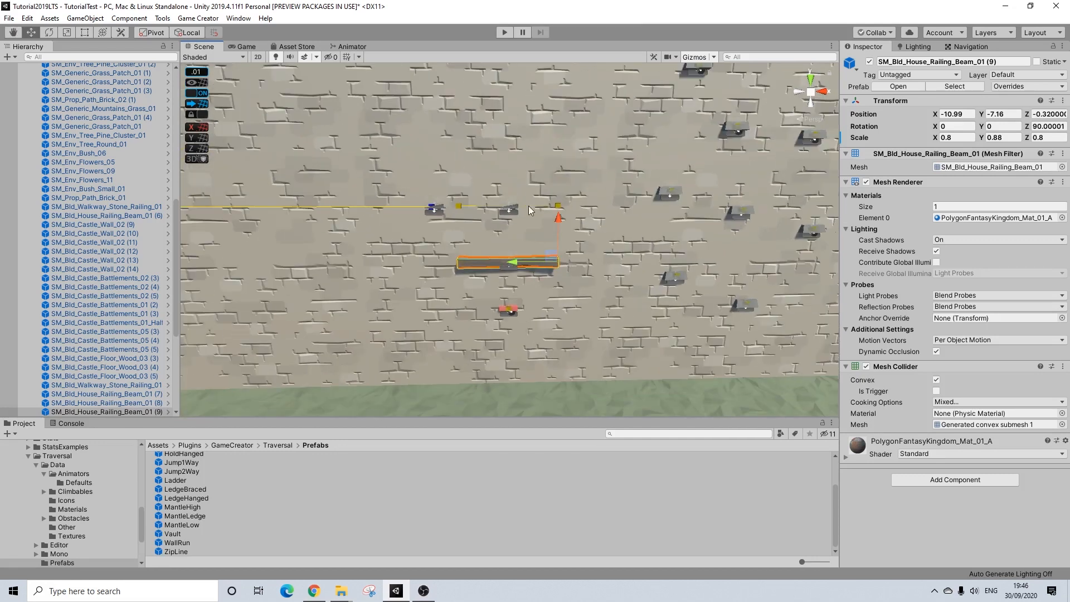
{"action": "key", "text": "ctrl+d"}
{"action": "left_click_drag", "start_coordinate": [558, 217], "coordinate": [562, 165]}
{"action": "scroll", "coordinate": [496, 190], "scroll_direction": "down", "scroll_amount": 5}
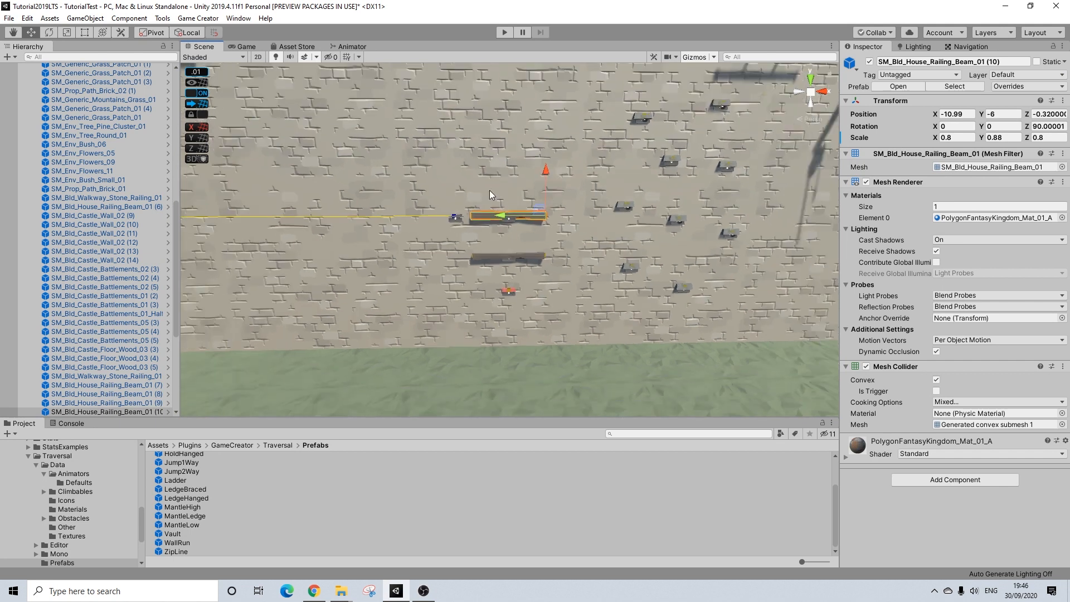
{"action": "left_click_drag", "start_coordinate": [457, 194], "coordinate": [493, 114], "text": "alt"}
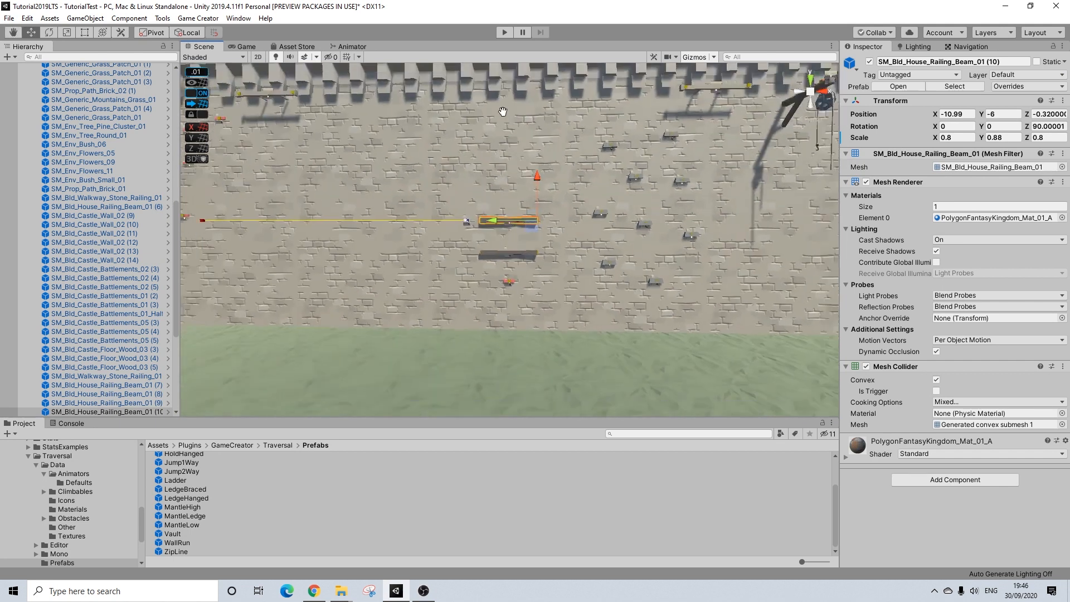
{"action": "middle_click_drag", "start_coordinate": [499, 107], "coordinate": [500, 207]}
{"action": "left_click", "coordinate": [437, 95]}
Duplicate SM_Prop_Path_Brick_02 (1) and move the copy along X to -11.96, beneath the two low railing beams.
{"action": "scroll", "coordinate": [502, 273], "scroll_direction": "down", "scroll_amount": 3}
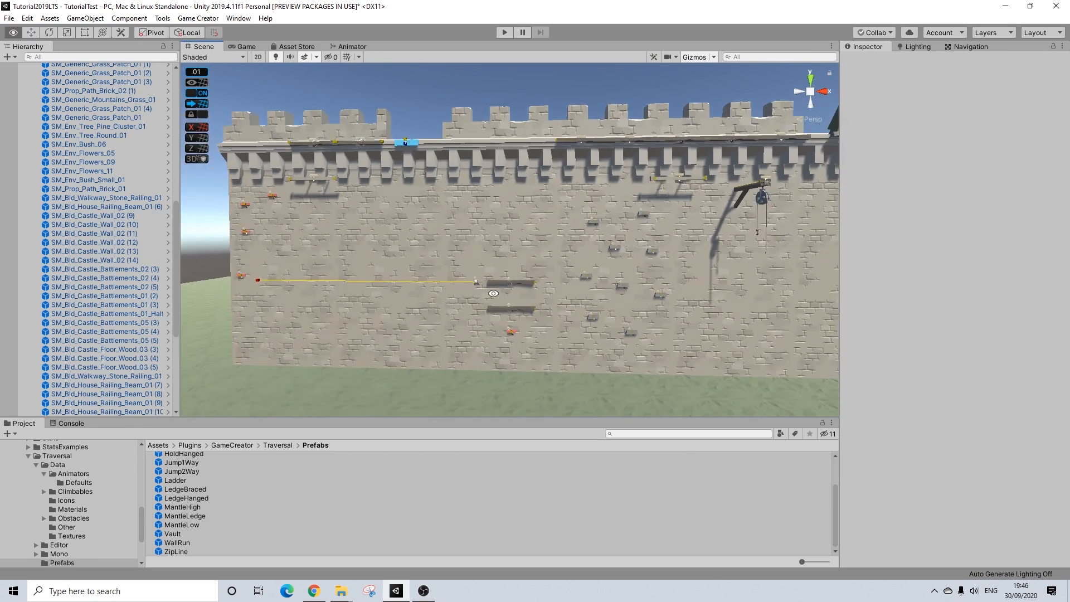
{"action": "mouse_move", "coordinate": [496, 277]}
{"action": "left_mouse_down", "text": "alt"}
{"action": "mouse_move", "coordinate": [496, 309]}
{"action": "mouse_move", "coordinate": [552, 271]}
{"action": "mouse_move", "coordinate": [484, 266]}
{"action": "left_mouse_up", "text": "alt"}
{"action": "middle_click_drag", "start_coordinate": [700, 281], "coordinate": [551, 279]}
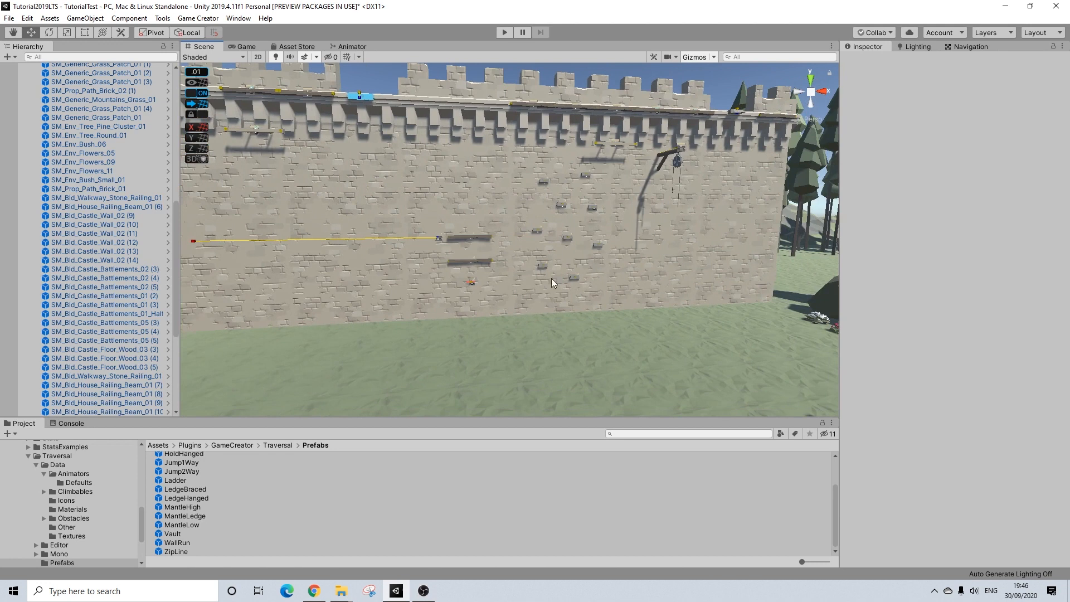
{"action": "scroll", "coordinate": [552, 278], "scroll_direction": "up", "scroll_amount": 5}
{"action": "left_click", "coordinate": [566, 289]}
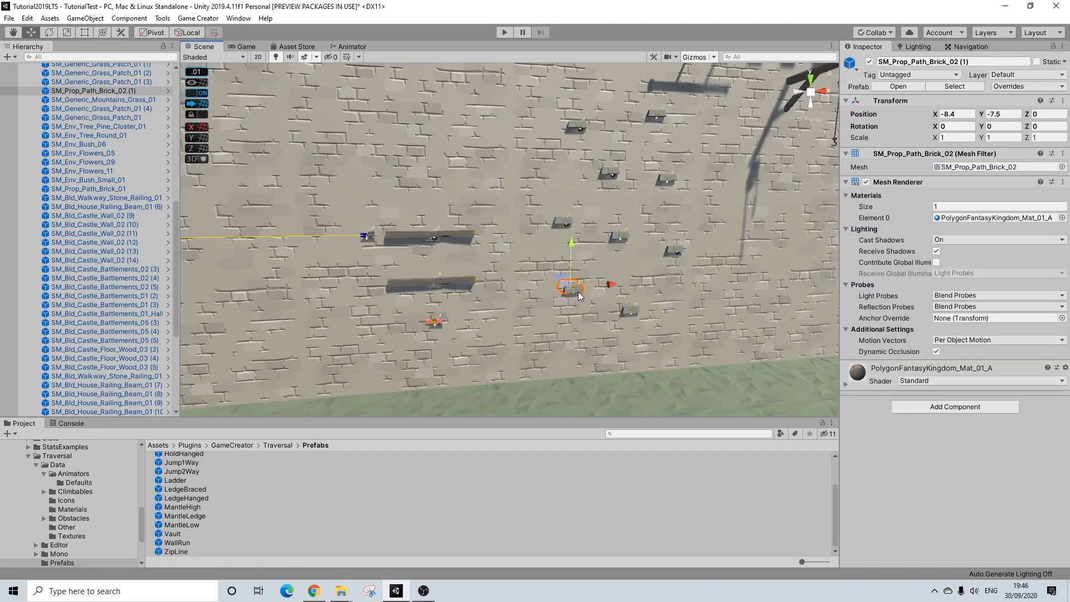
{"action": "key", "text": "f"}
{"action": "left_click_drag", "start_coordinate": [465, 295], "coordinate": [437, 280], "text": "alt"}
{"action": "scroll", "coordinate": [468, 290], "scroll_direction": "down", "scroll_amount": 6}
{"action": "scroll", "coordinate": [466, 288], "scroll_direction": "down", "scroll_amount": 4}
{"action": "key", "text": "ctrl+d"}
{"action": "left_click_drag", "start_coordinate": [553, 237], "coordinate": [396, 239]}
{"action": "scroll", "coordinate": [107, 317], "scroll_direction": "down", "scroll_amount": 5}
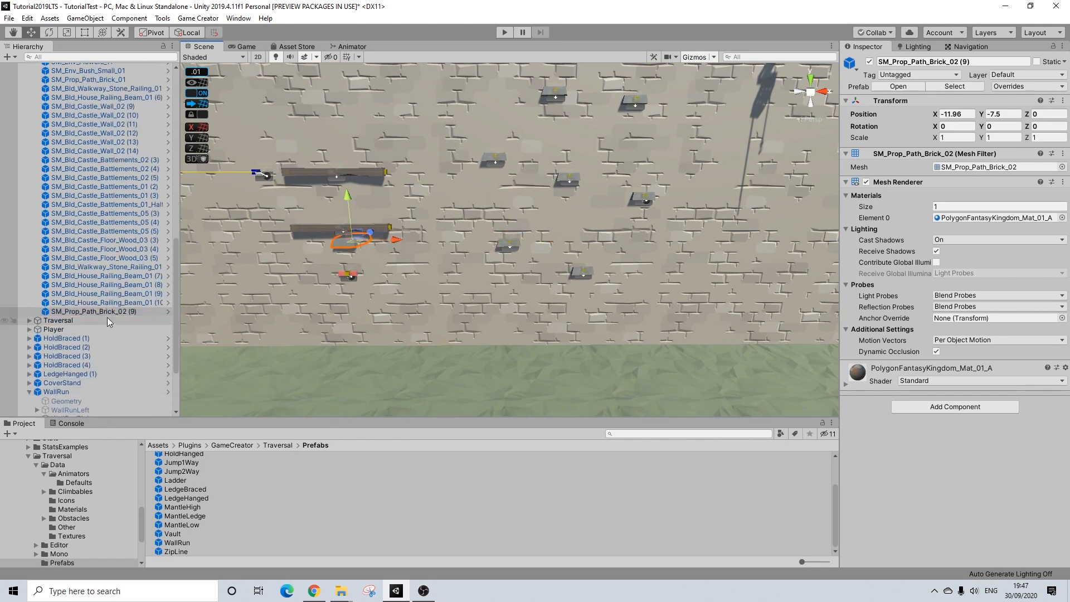
Lower SM_Prop_Path_Brick_02 (9) to Y -8.2, onto the red hold below the railing beams.
{"action": "left_click_drag", "start_coordinate": [346, 199], "coordinate": [348, 233]}
{"action": "key", "text": "f"}
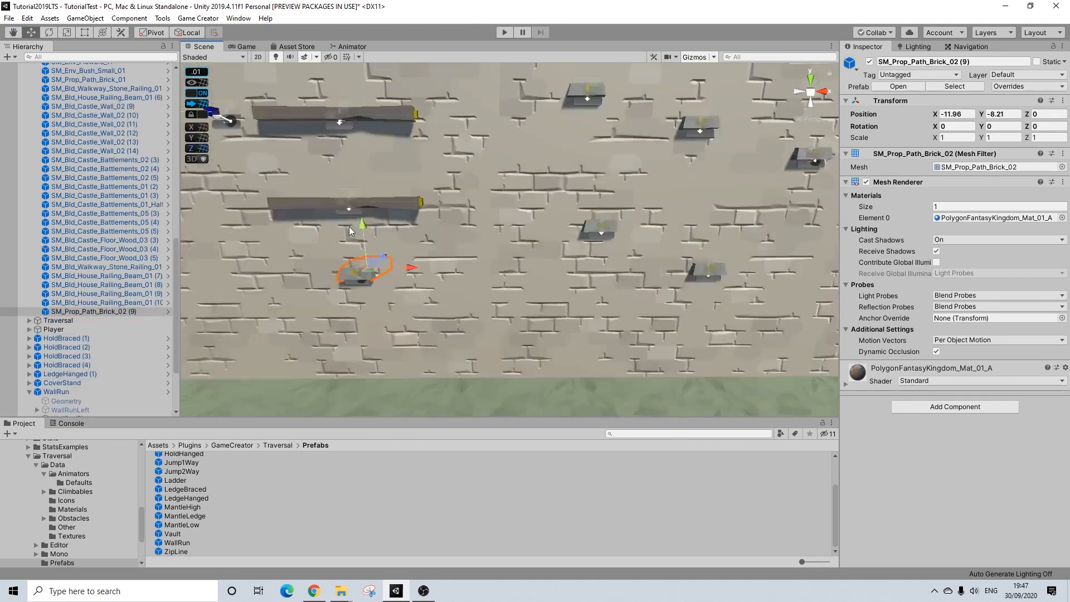
{"action": "left_click_drag", "start_coordinate": [488, 276], "coordinate": [508, 192], "text": "alt"}
{"action": "scroll", "coordinate": [460, 235], "scroll_direction": "down", "scroll_amount": 3}
{"action": "scroll", "coordinate": [459, 235], "scroll_direction": "down", "scroll_amount": 5}
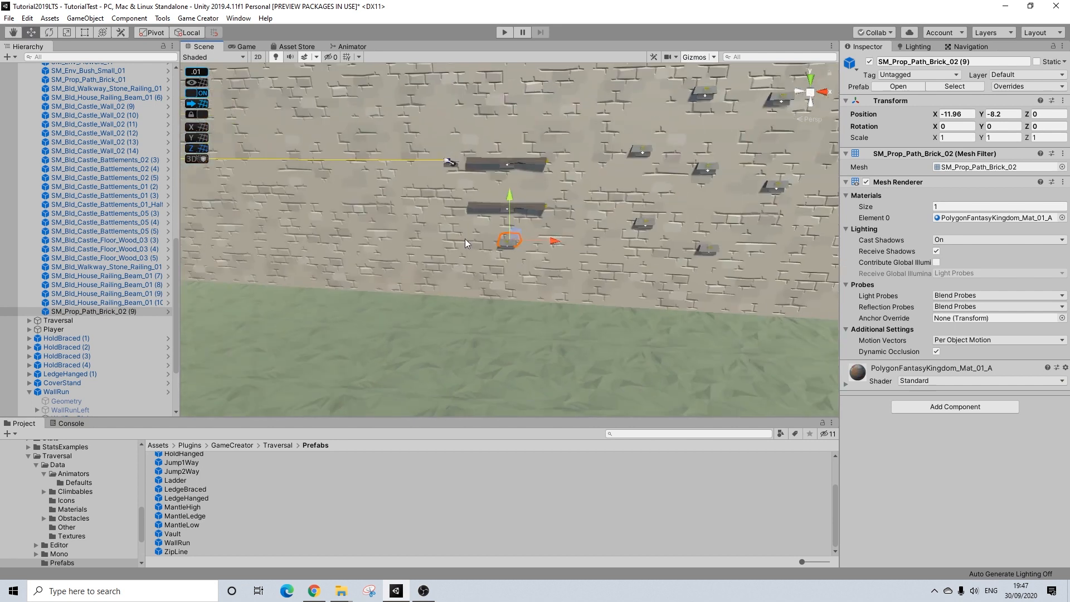
Duplicate SM_Prop_Path_Brick_02 (9) and place the copy on the lowest hold near the wall corner at X -24.44, Y -5.83.
{"action": "middle_click_drag", "start_coordinate": [465, 239], "coordinate": [624, 352]}
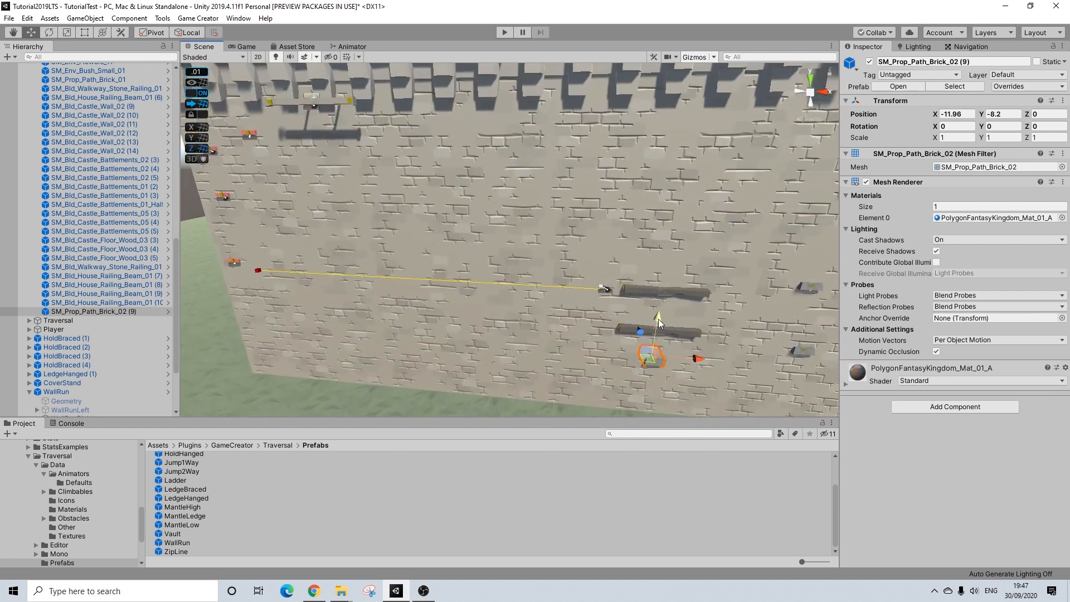
{"action": "key", "text": "ctrl+d"}
{"action": "left_click_drag", "start_coordinate": [661, 318], "coordinate": [662, 241]}
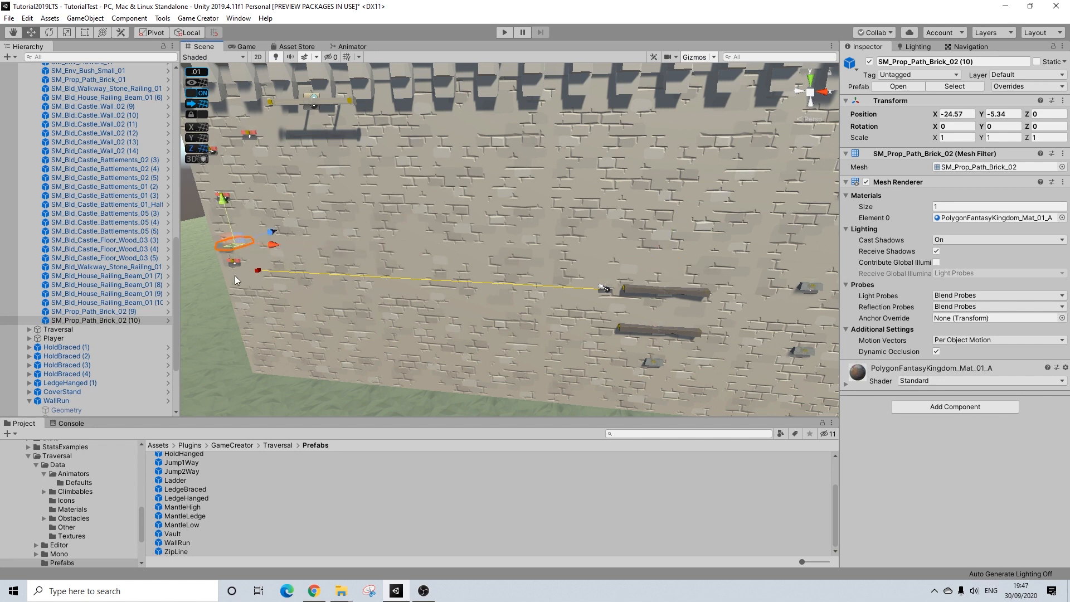
{"action": "key", "text": "f"}
{"action": "left_click_drag", "start_coordinate": [510, 196], "coordinate": [520, 246]}
{"action": "left_click_drag", "start_coordinate": [553, 291], "coordinate": [564, 293]}
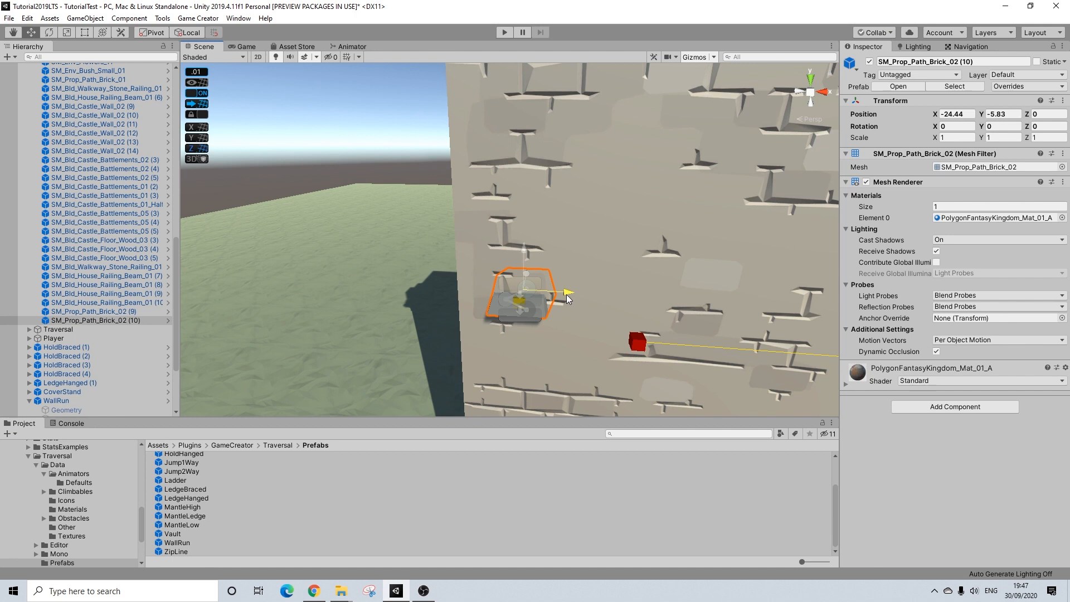
Duplicate SM_Prop_Path_Brick_02 (10) and place the copy on the next hold up at X -24.2, Y -3.83.
{"action": "scroll", "coordinate": [518, 241], "scroll_direction": "down", "scroll_amount": 5}
{"action": "key", "text": "ctrl+d"}
{"action": "left_click_drag", "start_coordinate": [506, 279], "coordinate": [556, 196]}
{"action": "middle_click_drag", "start_coordinate": [557, 194], "coordinate": [510, 252]}
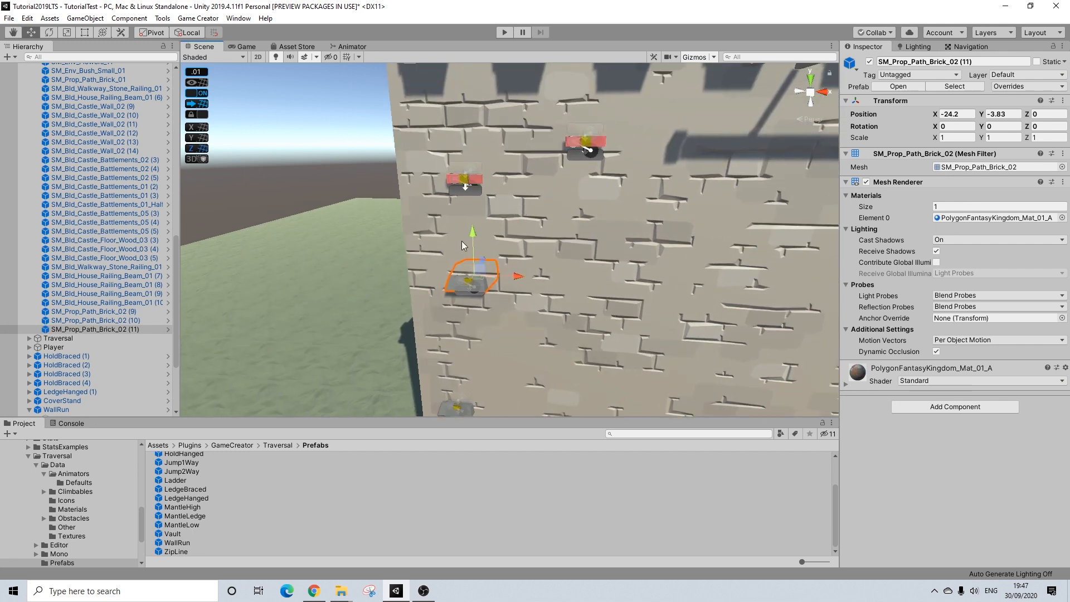
Duplicate SM_Prop_Path_Brick_02 (11) and raise the copy onto the hold directly above it.
{"action": "key", "text": "ctrl+d"}
{"action": "left_click_drag", "start_coordinate": [474, 241], "coordinate": [484, 152]}
{"action": "middle_click_drag", "start_coordinate": [483, 152], "coordinate": [467, 235]}
Duplicate SM_Prop_Path_Brick_02 (12) and place the copy on the topmost hold at X -22.89, Y -2.16.
{"action": "key", "text": "ctrl+d"}
{"action": "left_click_drag", "start_coordinate": [412, 227], "coordinate": [419, 208]}
{"action": "left_click_drag", "start_coordinate": [446, 248], "coordinate": [555, 259]}
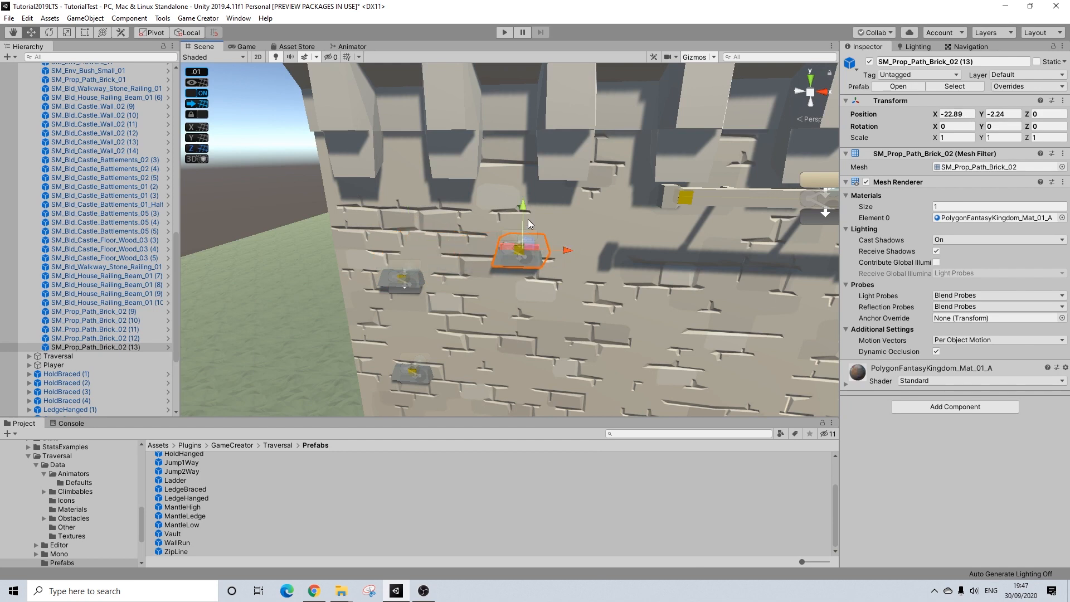
{"action": "left_click_drag", "start_coordinate": [519, 209], "coordinate": [522, 202]}
{"action": "scroll", "coordinate": [573, 263], "scroll_direction": "down", "scroll_amount": 5}
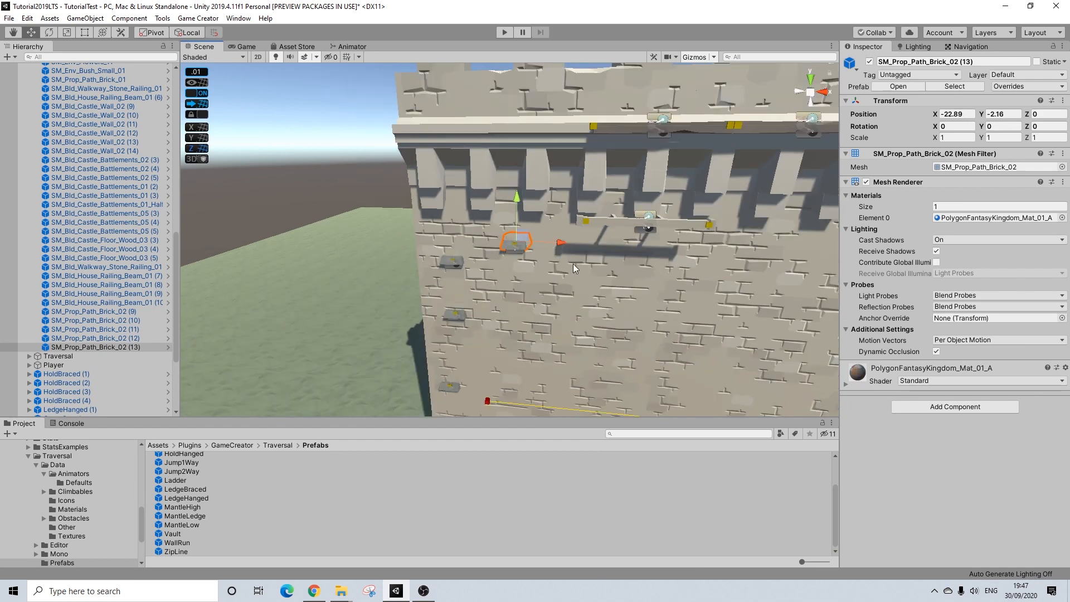
Duplicate SM_Bld_House_Railing_Beam_01 (8) and move the copy along X to -17.25, over the blue MantleLedge.
{"action": "middle_click_drag", "start_coordinate": [604, 296], "coordinate": [537, 254]}
{"action": "left_click_drag", "start_coordinate": [484, 243], "coordinate": [479, 269], "text": "alt"}
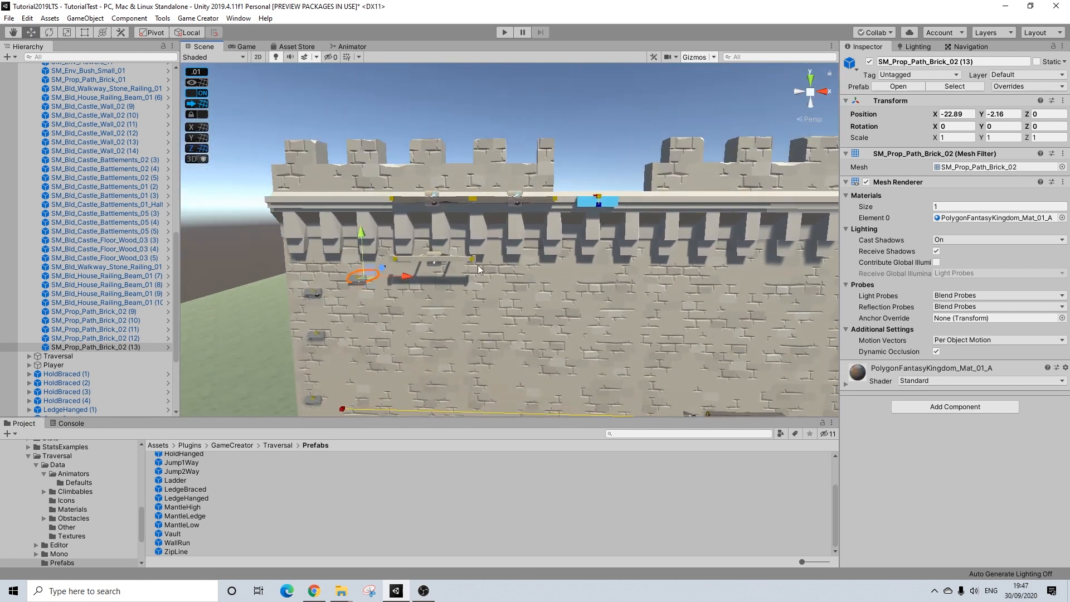
{"action": "left_click", "coordinate": [531, 201]}
{"action": "key", "text": "ctrl+d"}
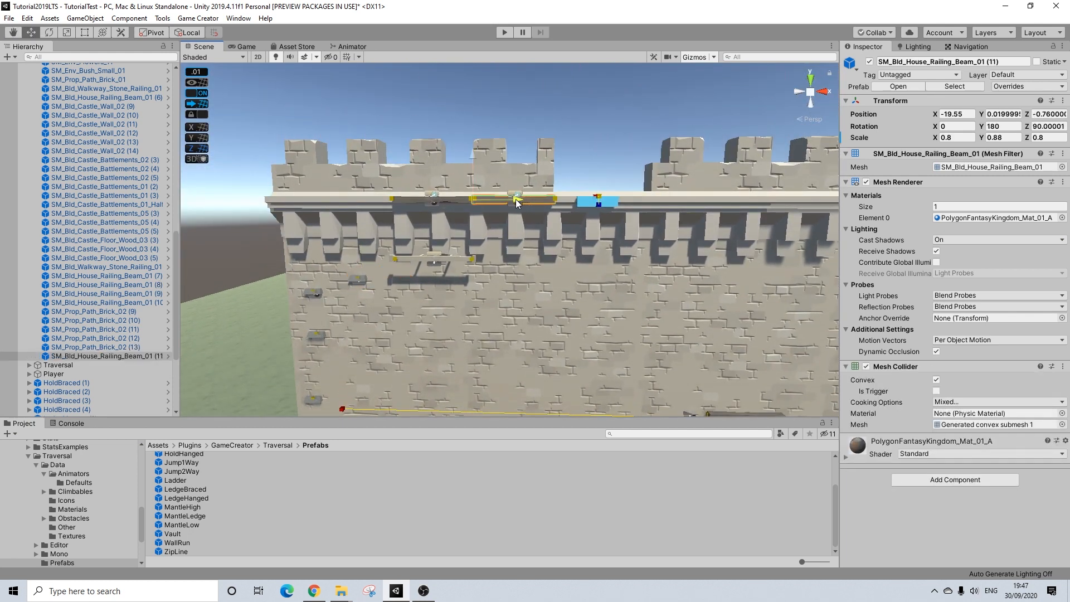
{"action": "left_click_drag", "start_coordinate": [613, 204], "coordinate": [605, 204]}
{"action": "key", "text": "f"}
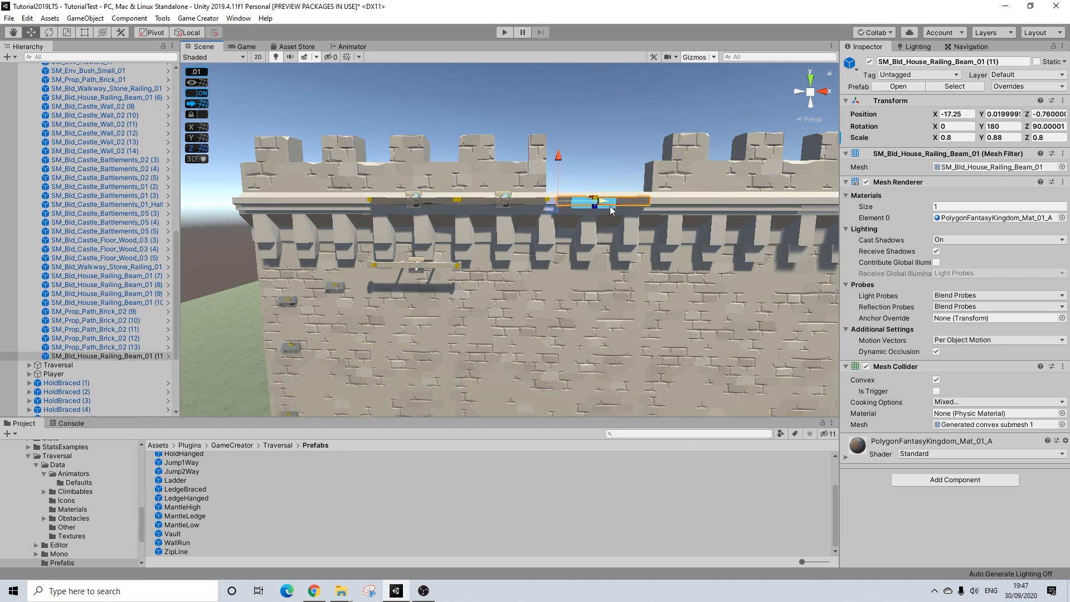
Deactivate the Geometry child of MantleLedge so the blue placeholder block is hidden behind the railing beam.
{"action": "left_click_drag", "start_coordinate": [513, 250], "coordinate": [524, 295], "text": "alt"}
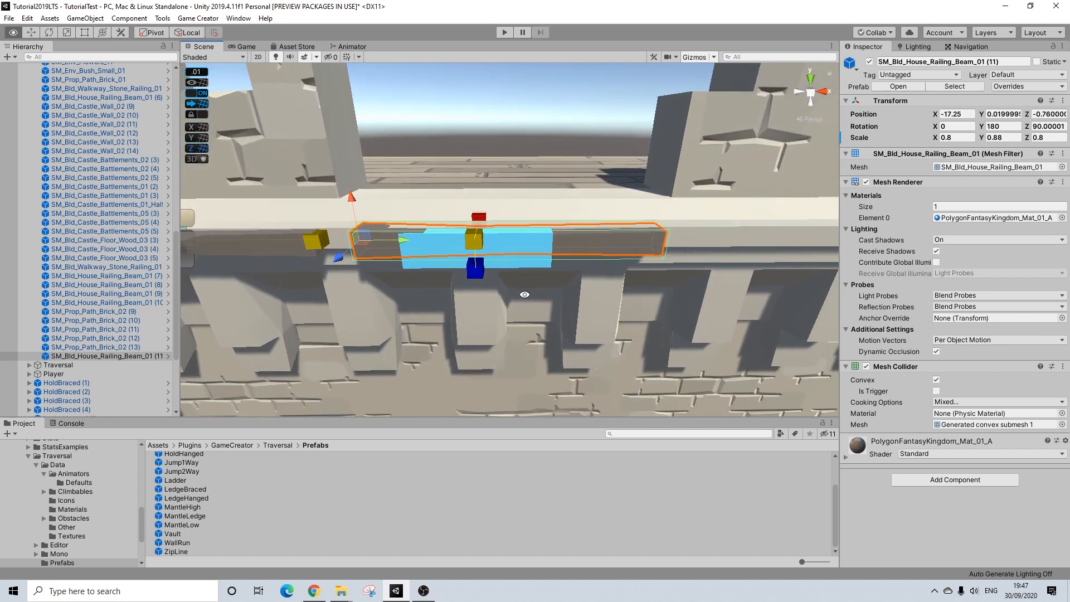
{"action": "left_click", "coordinate": [516, 262]}
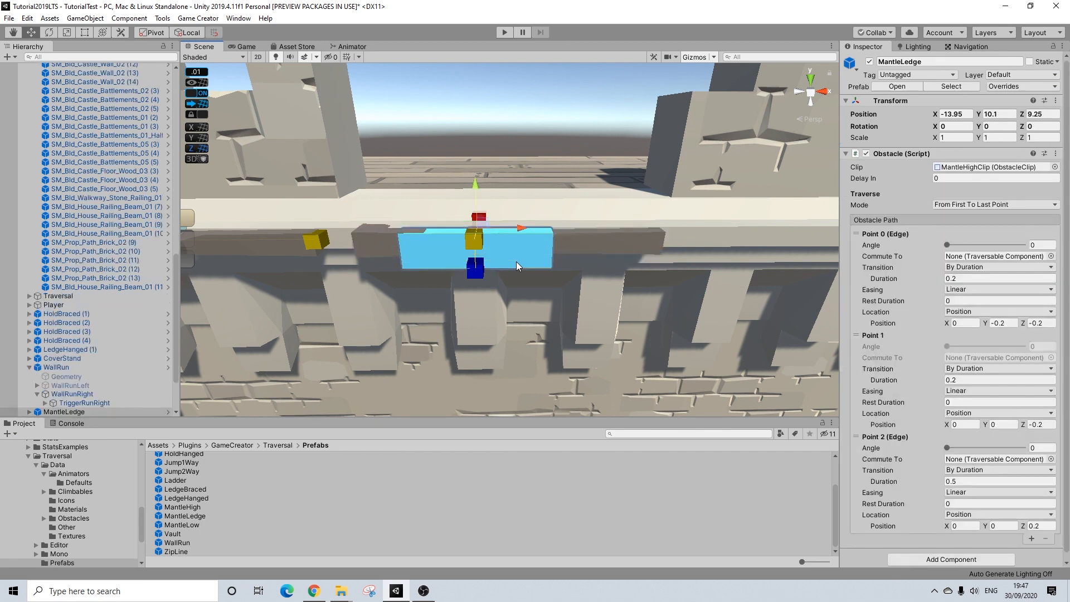
{"action": "scroll", "coordinate": [84, 279], "scroll_direction": "down", "scroll_amount": 3}
{"action": "left_click", "coordinate": [31, 340]}
{"action": "left_click", "coordinate": [53, 350]}
{"action": "left_click", "coordinate": [868, 63]}
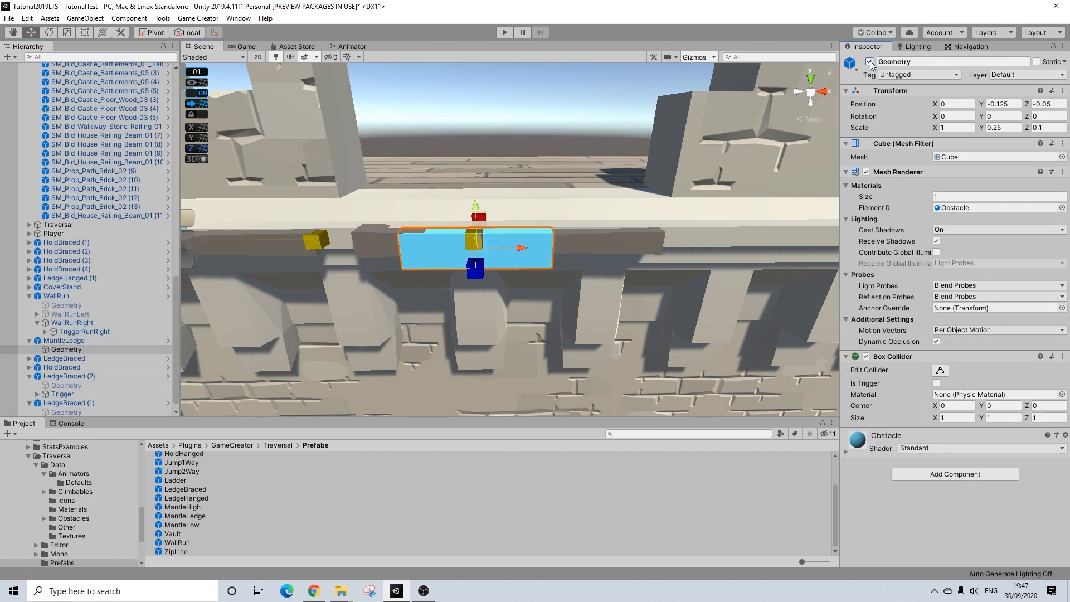
{"action": "scroll", "coordinate": [543, 194], "scroll_direction": "down", "scroll_amount": 9}
{"action": "left_click", "coordinate": [539, 164]}
Examine the whole castle wall and its dressed climbing route, from the lower ledges up to the battlements.
{"action": "scroll", "coordinate": [501, 286], "scroll_direction": "down", "scroll_amount": 1}
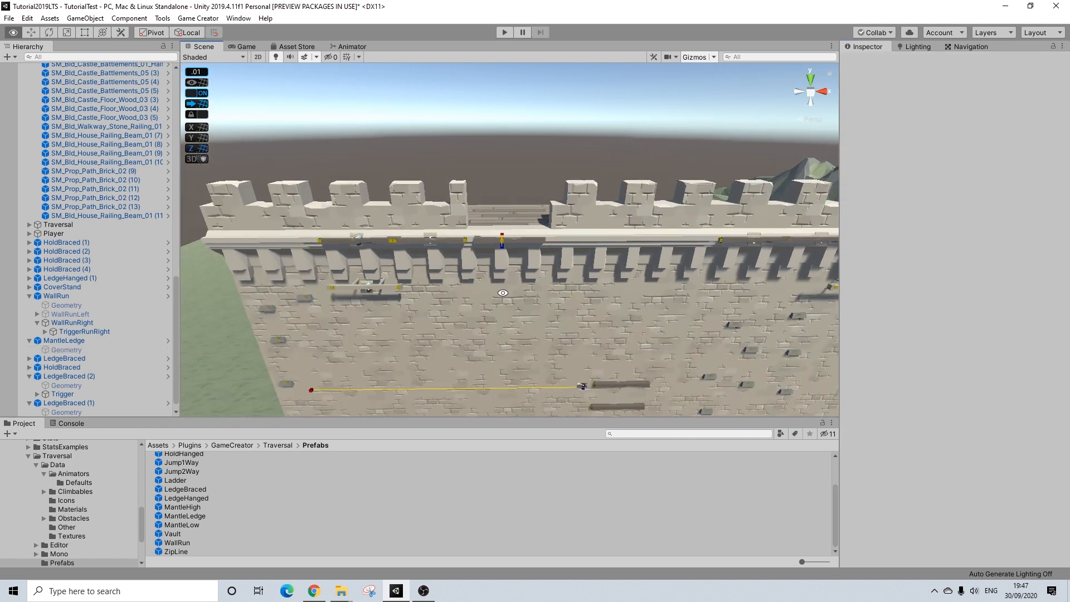
{"action": "left_click_drag", "start_coordinate": [502, 292], "coordinate": [504, 201], "text": "alt"}
{"action": "scroll", "coordinate": [500, 280], "scroll_direction": "down", "scroll_amount": 4}
{"action": "middle_click_drag", "start_coordinate": [515, 308], "coordinate": [516, 240]}
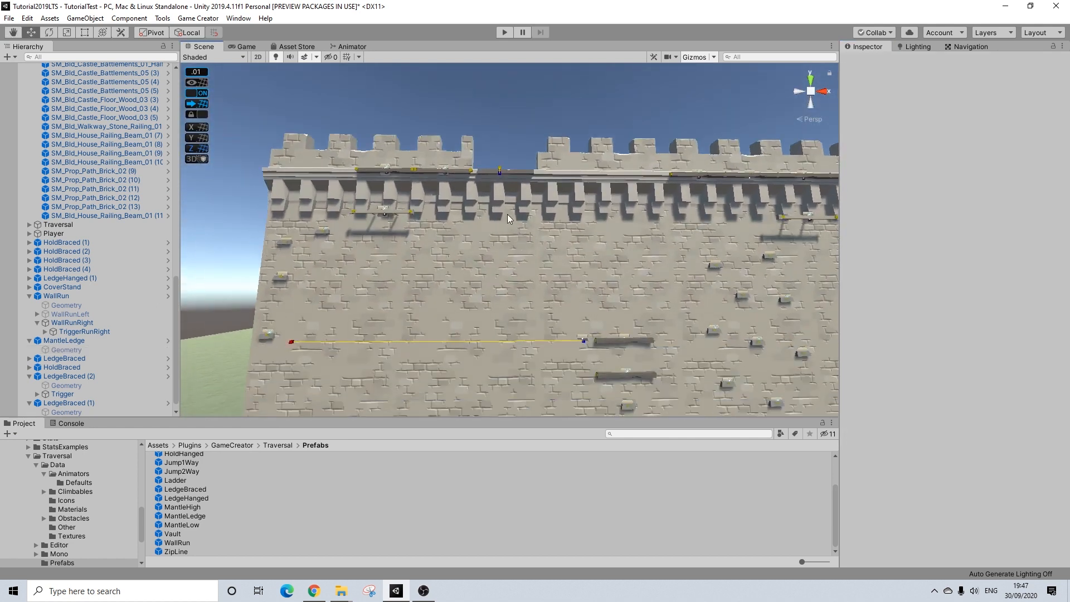
{"action": "scroll", "coordinate": [505, 242], "scroll_direction": "down", "scroll_amount": 3}
{"action": "middle_click_drag", "start_coordinate": [524, 291], "coordinate": [523, 242]}
{"action": "scroll", "coordinate": [506, 251], "scroll_direction": "down", "scroll_amount": 3}
{"action": "left_click_drag", "start_coordinate": [461, 276], "coordinate": [458, 314], "text": "alt"}
{"action": "middle_click_drag", "start_coordinate": [487, 313], "coordinate": [433, 250]}
{"action": "middle_click_drag", "start_coordinate": [707, 230], "coordinate": [613, 256]}
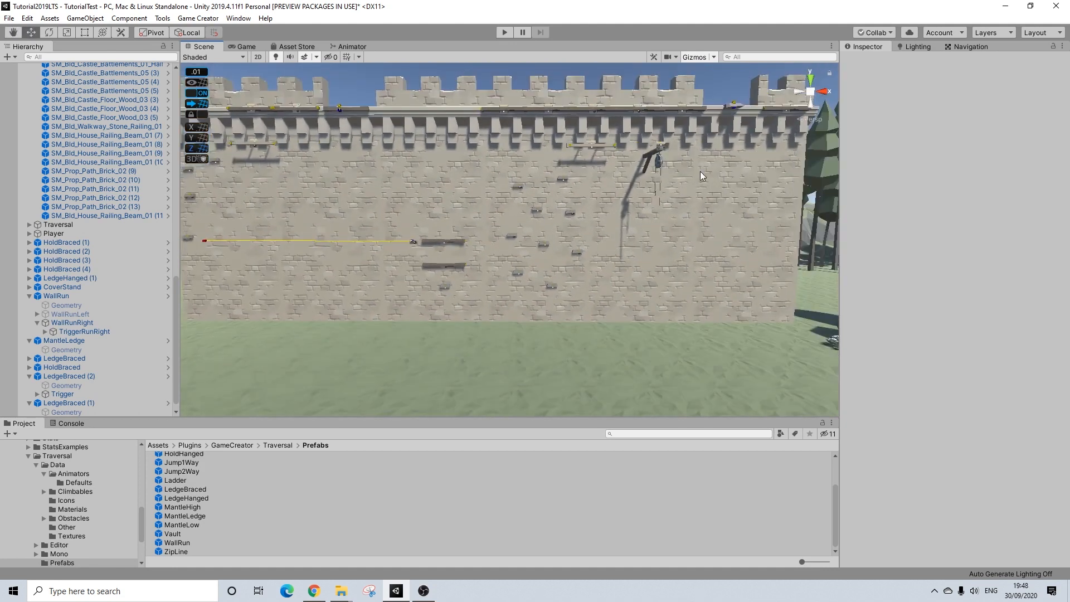
{"action": "middle_click_drag", "start_coordinate": [526, 225], "coordinate": [471, 200]}
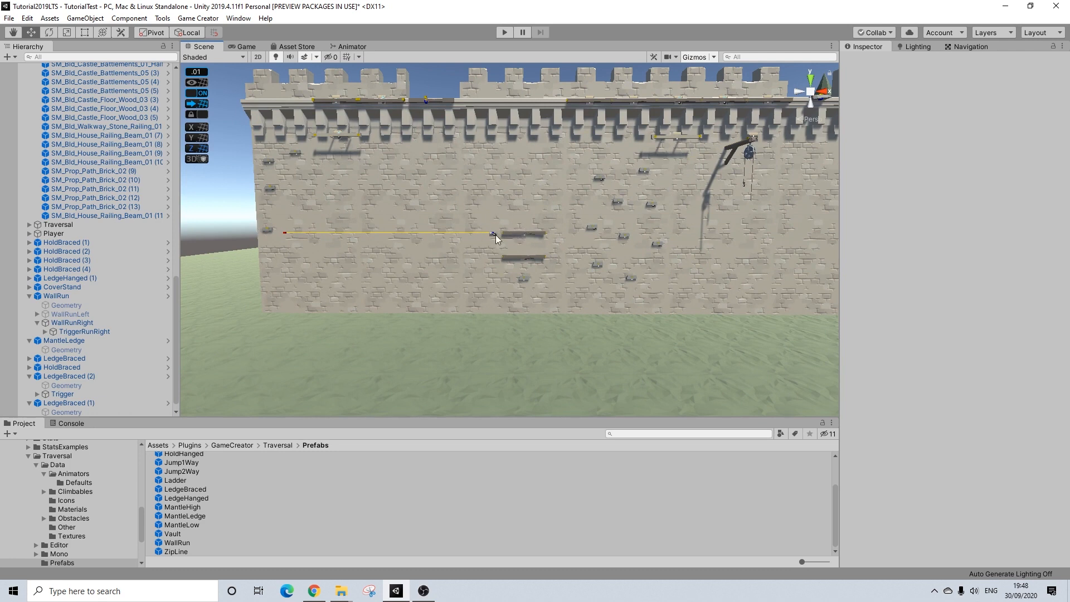
Start Play mode, run the character to the wall and climb from the low brick hold up the two railing beam ledges.
{"action": "left_click", "coordinate": [504, 33]}
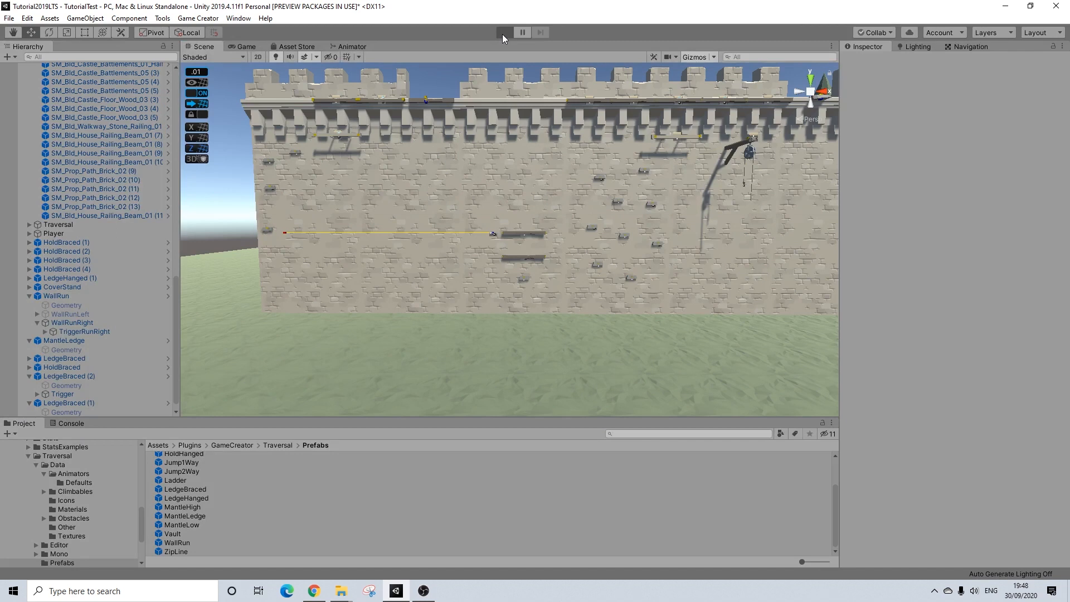
{"action": "key", "text": "a"}
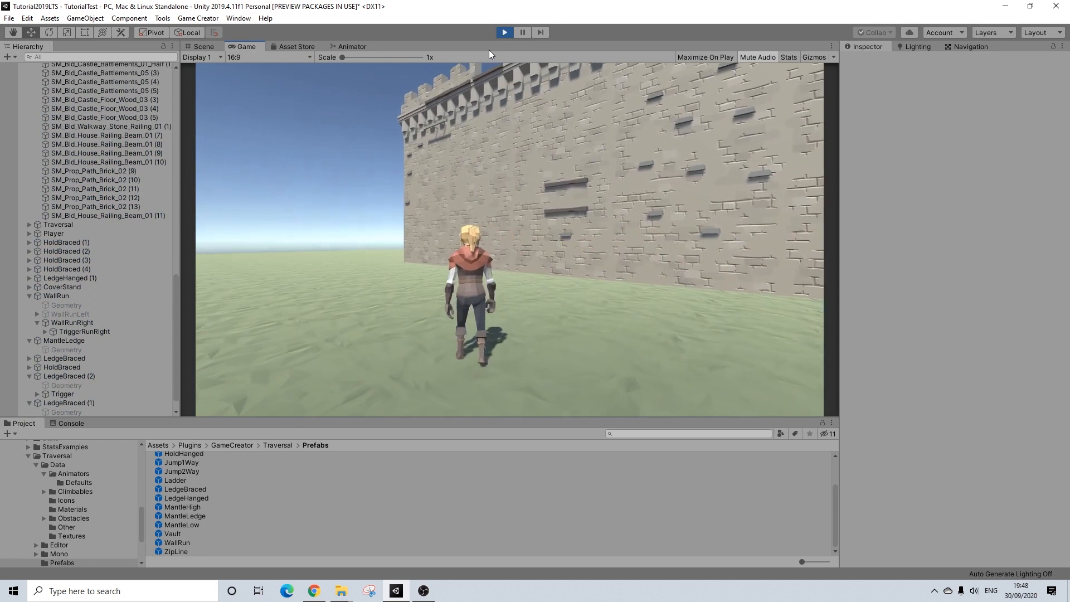
{"action": "key", "text": "d"}
{"action": "key", "text": "w"}
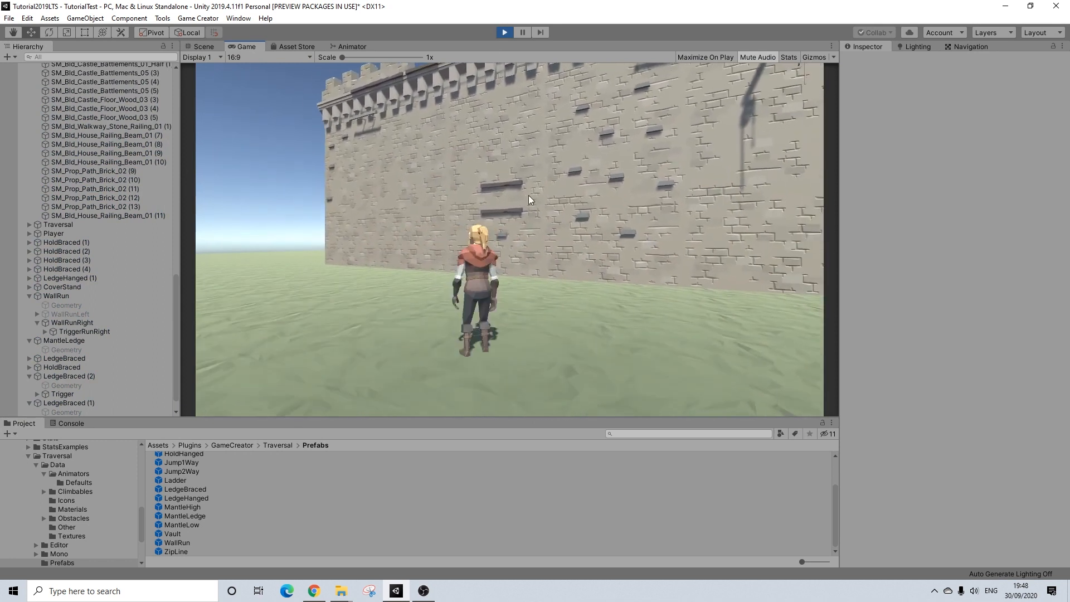
{"action": "key", "text": "space"}
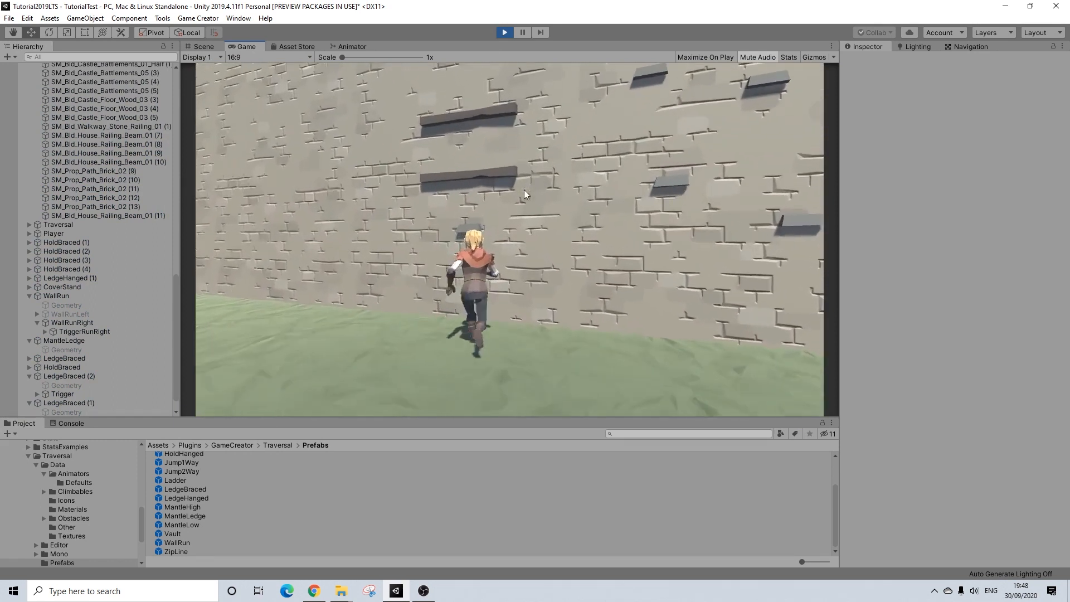
{"action": "key", "text": "space"}
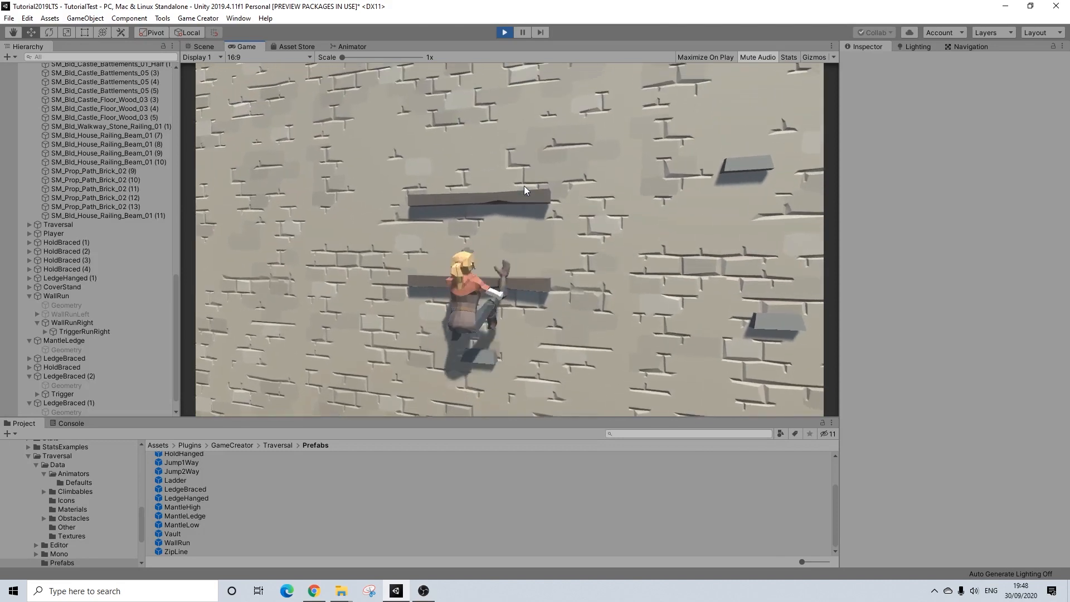
Test the wall run from the upper beam ledge and climb the brick holds at the wall's far end to the hanging beam.
{"action": "key", "text": "a"}
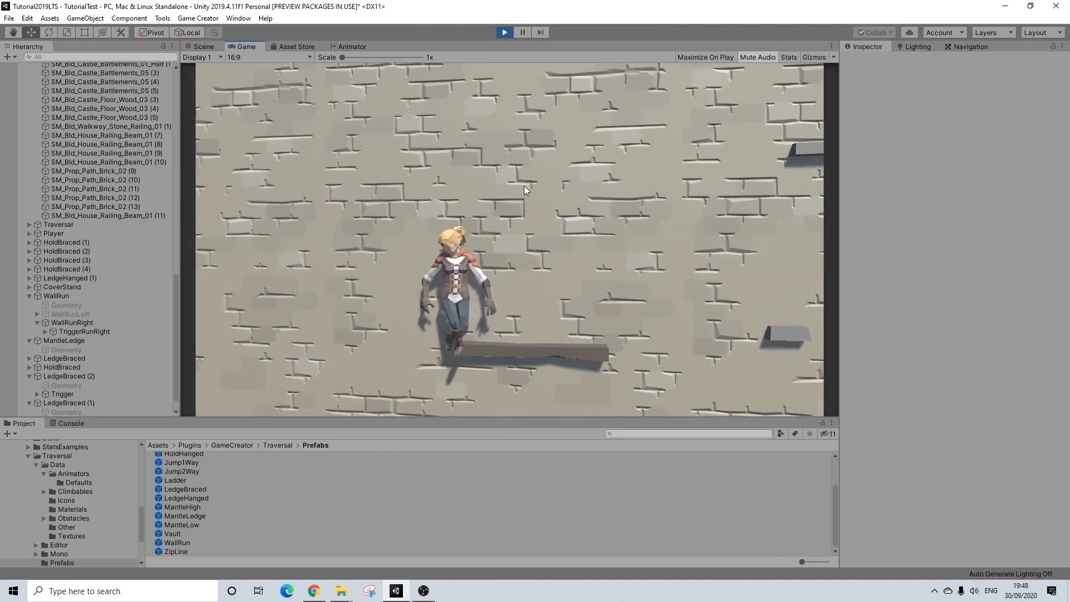
{"action": "key", "text": "space"}
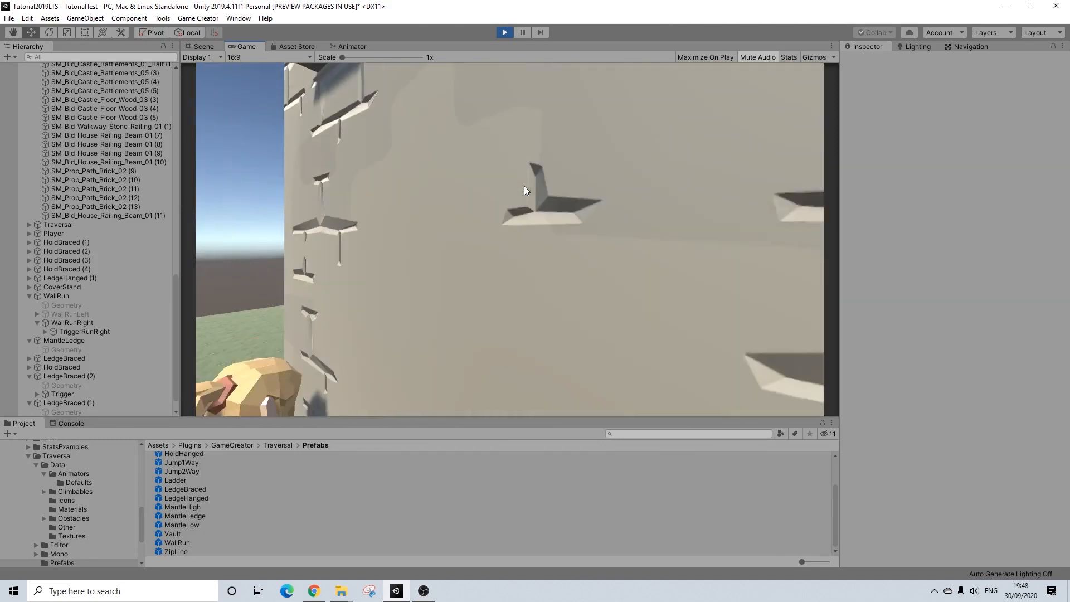
{"action": "key", "text": "space"}
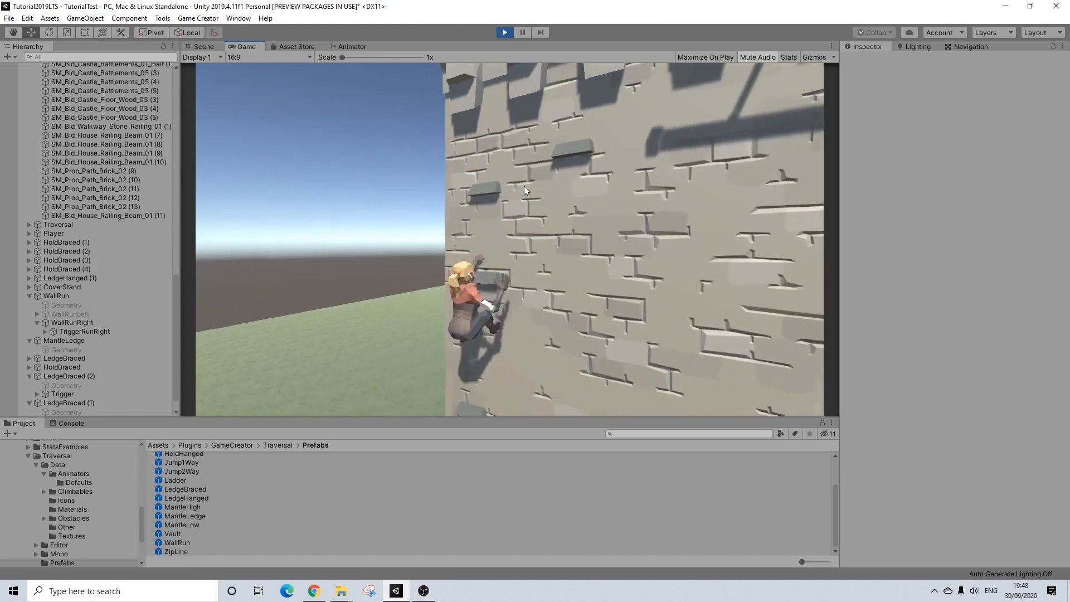
{"action": "key", "text": "space"}
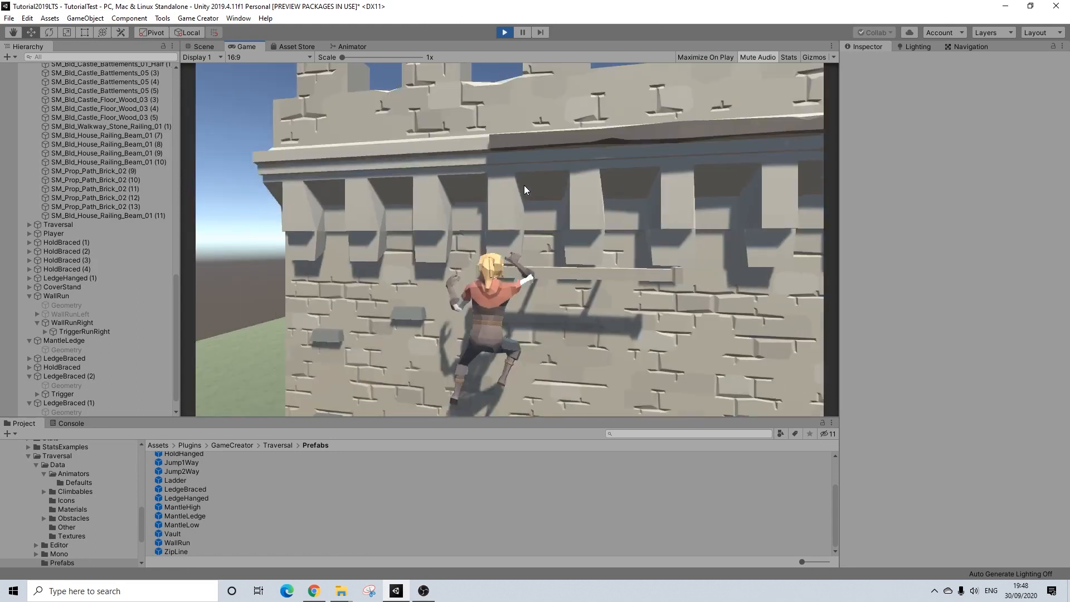
Shimmy along the hanging beam, climb to the top ledges and mantle through the gap in the battlements.
{"action": "key", "text": "d"}
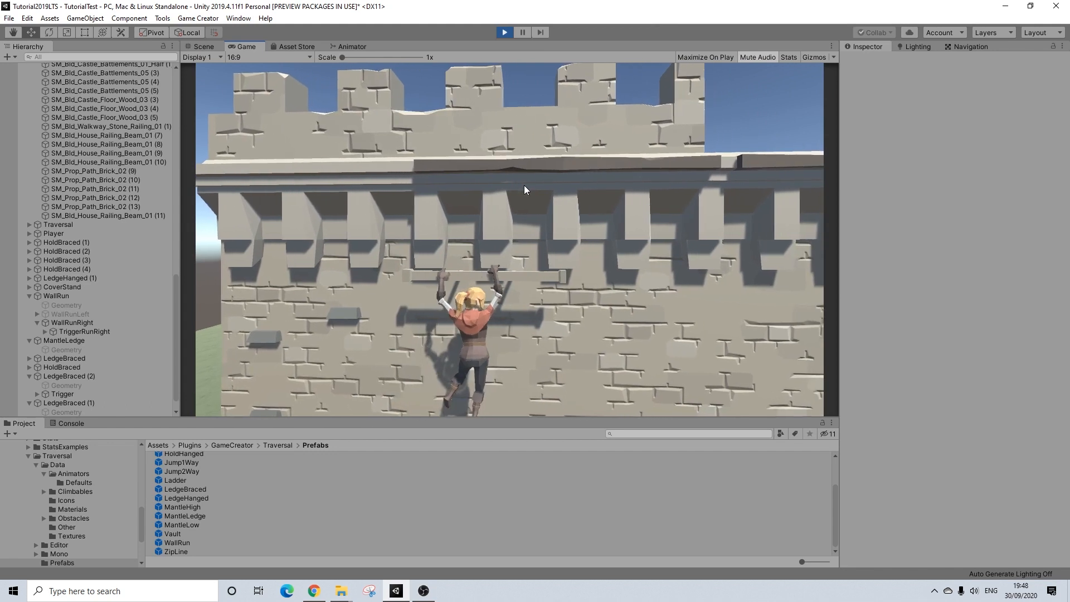
{"action": "key", "text": "a"}
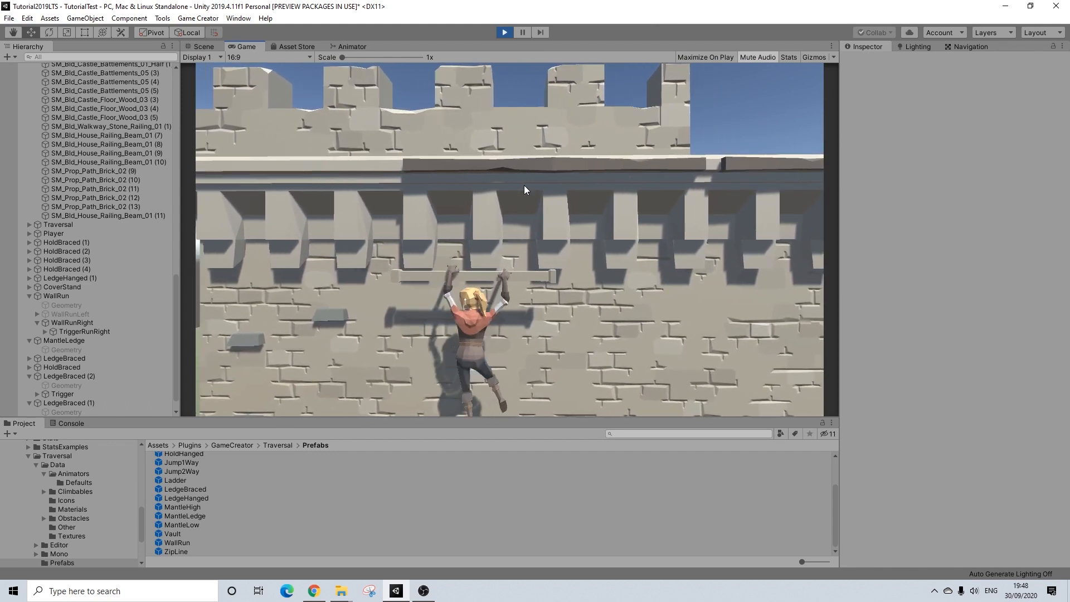
{"action": "key", "text": "d"}
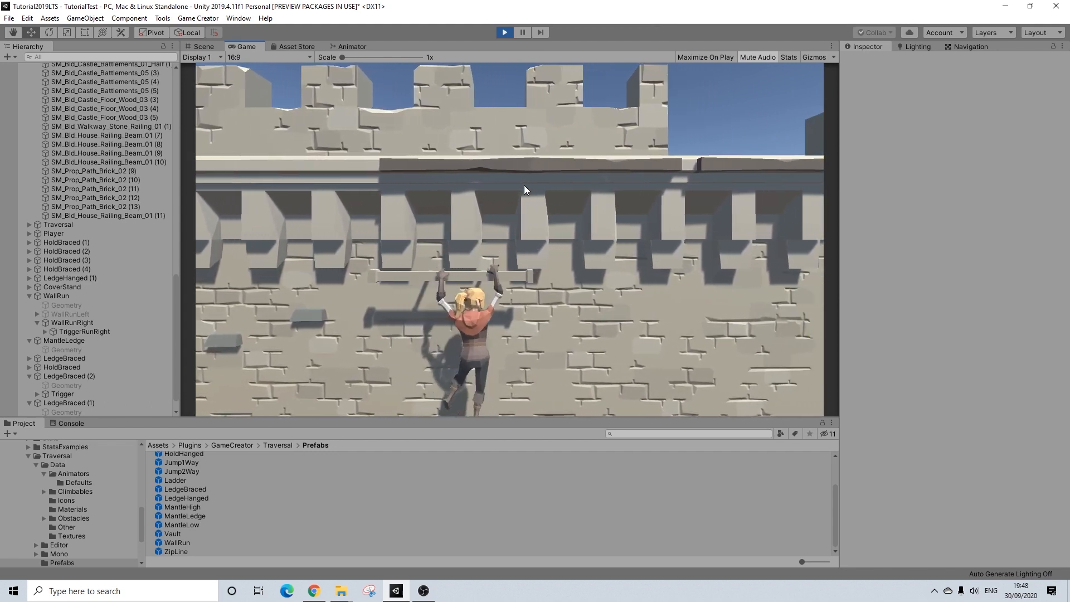
{"action": "key", "text": "w"}
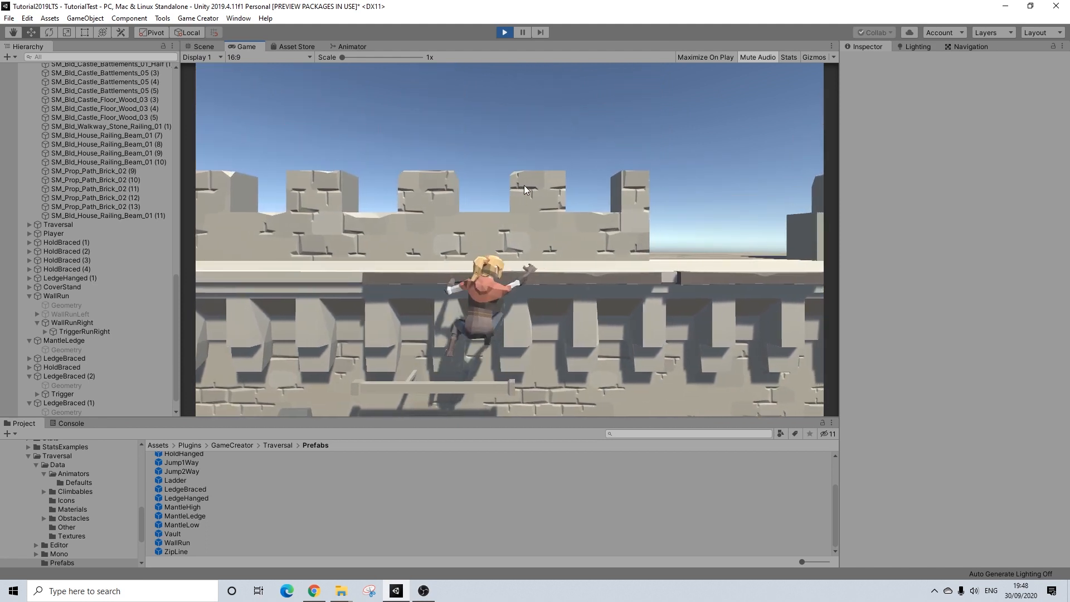
{"action": "key", "text": "d"}
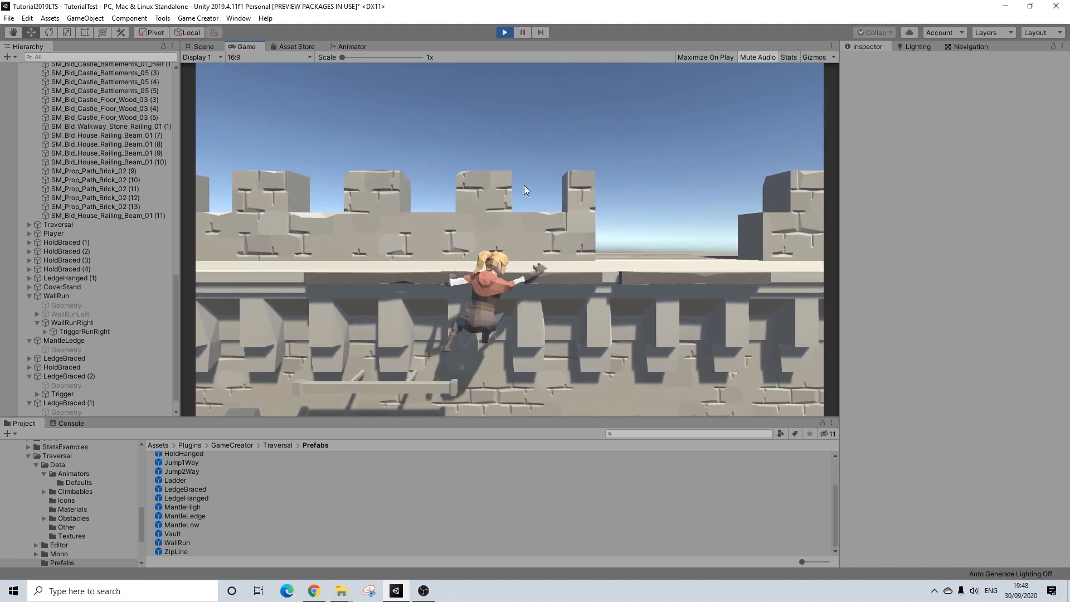
{"action": "key", "text": "w"}
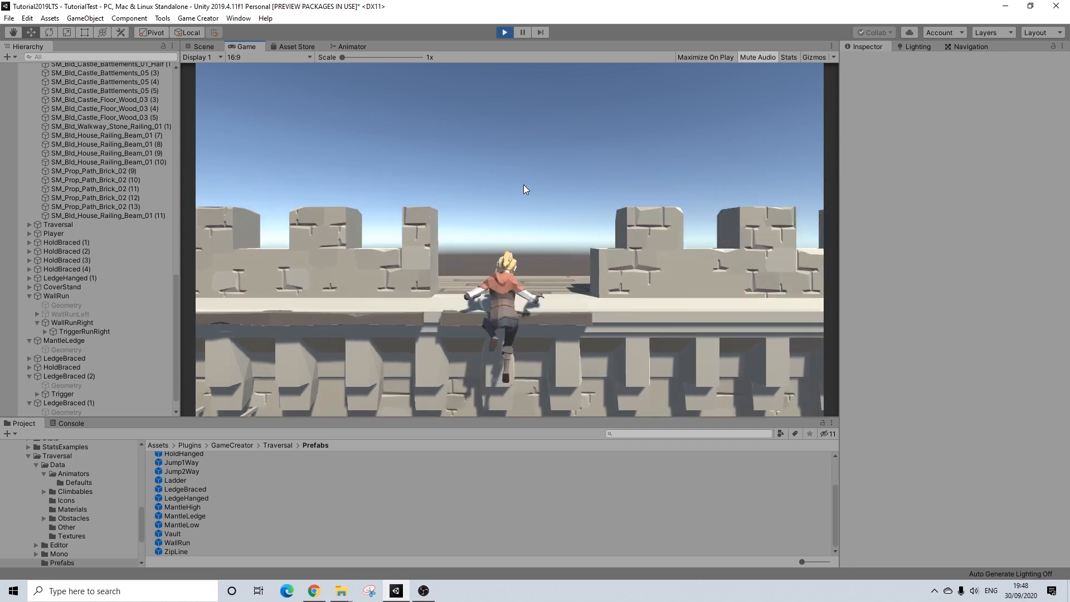
Move the character around the walkway on top of the wall and return off its edge to the ground.
{"action": "key", "text": "d"}
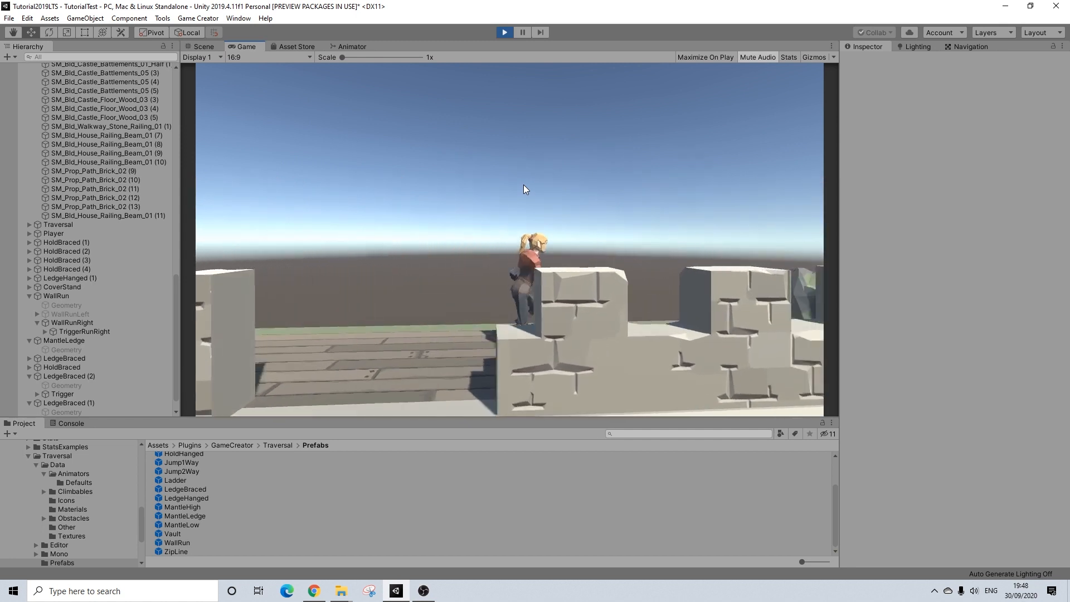
{"action": "key", "text": "s"}
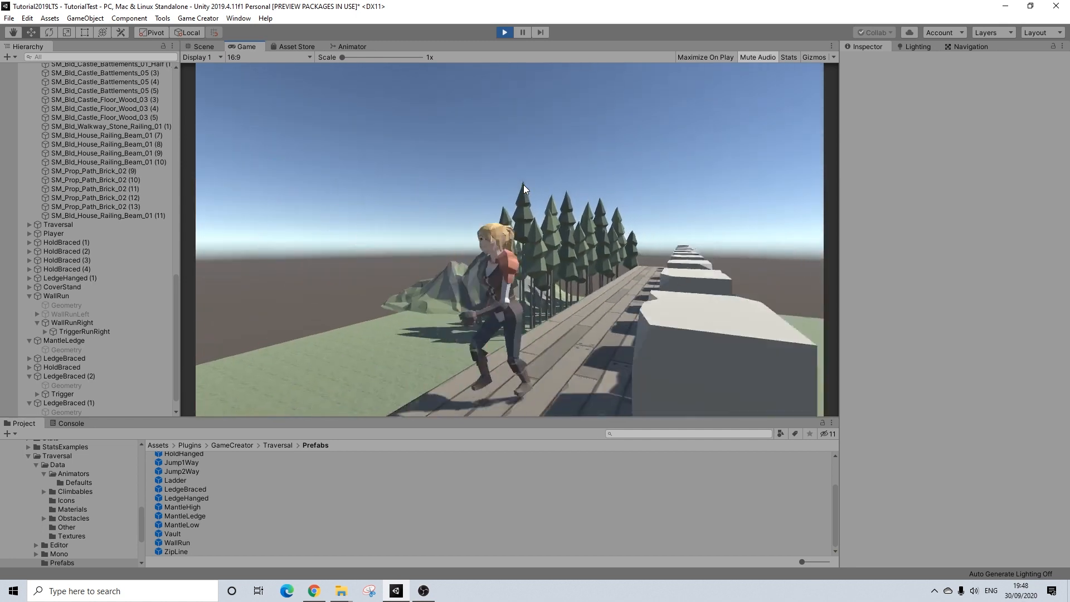
{"action": "key", "text": "d"}
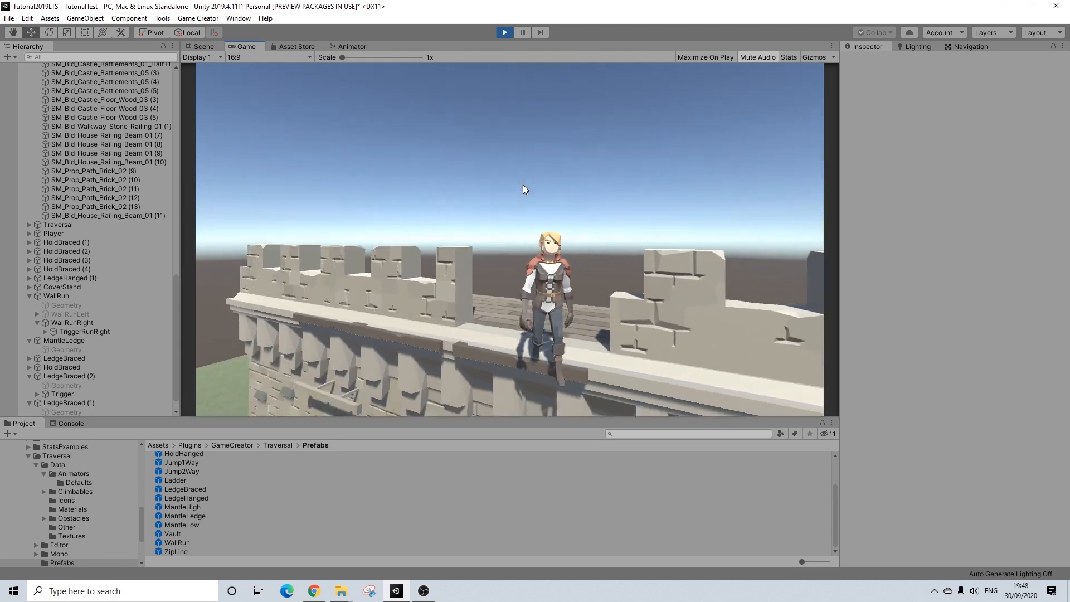
{"action": "key", "text": "w"}
{"action": "key", "text": "d"}
{"action": "key", "text": "s"}
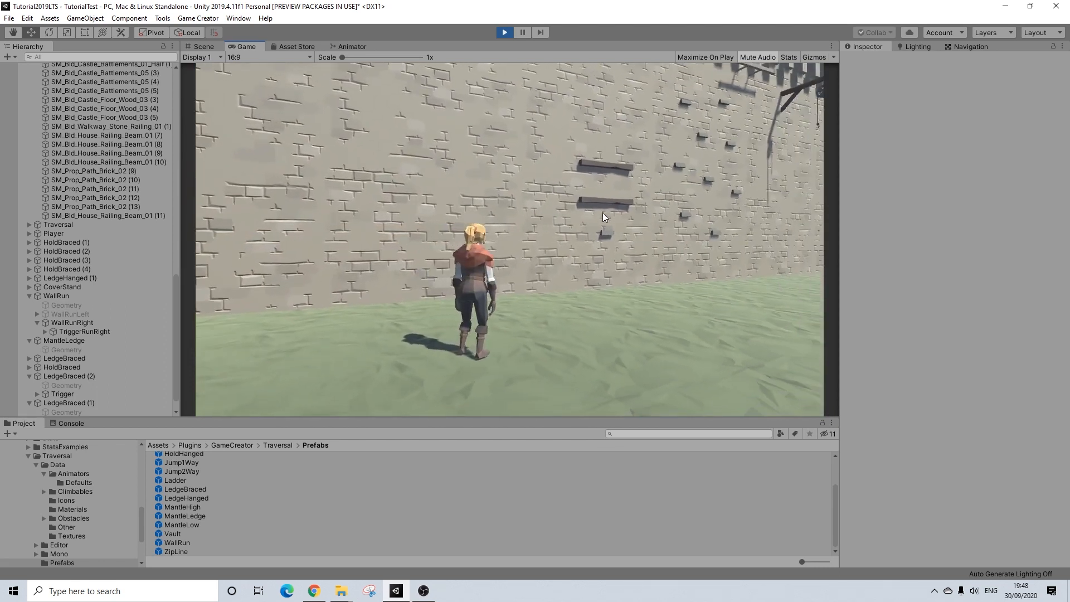
Walk the character around the grass in front of the castle and examine the finished climbing route from different sides.
{"action": "key", "text": "d"}
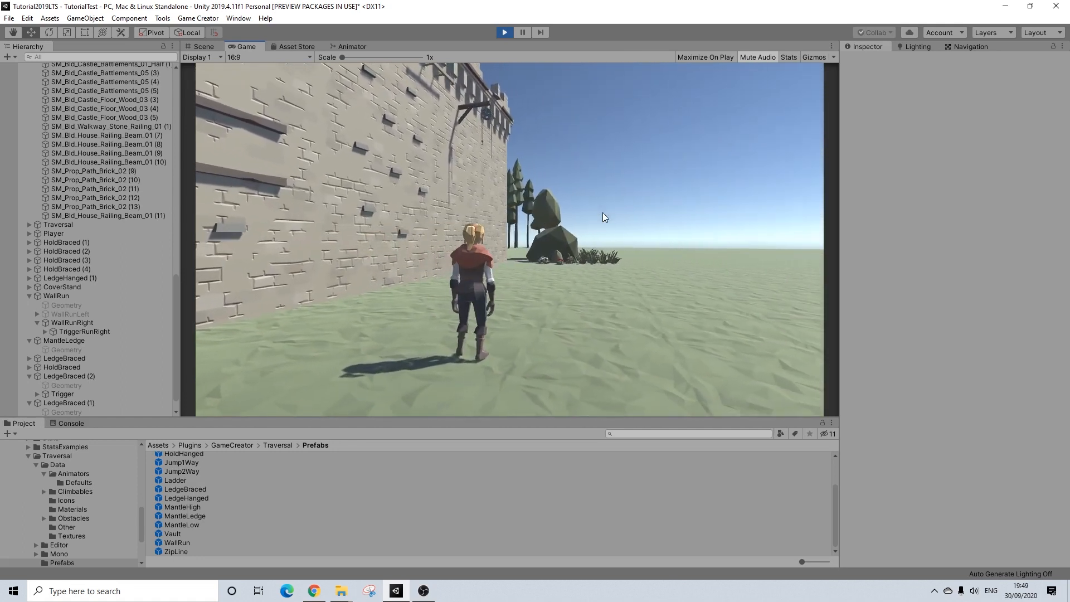
{"action": "key", "text": "w"}
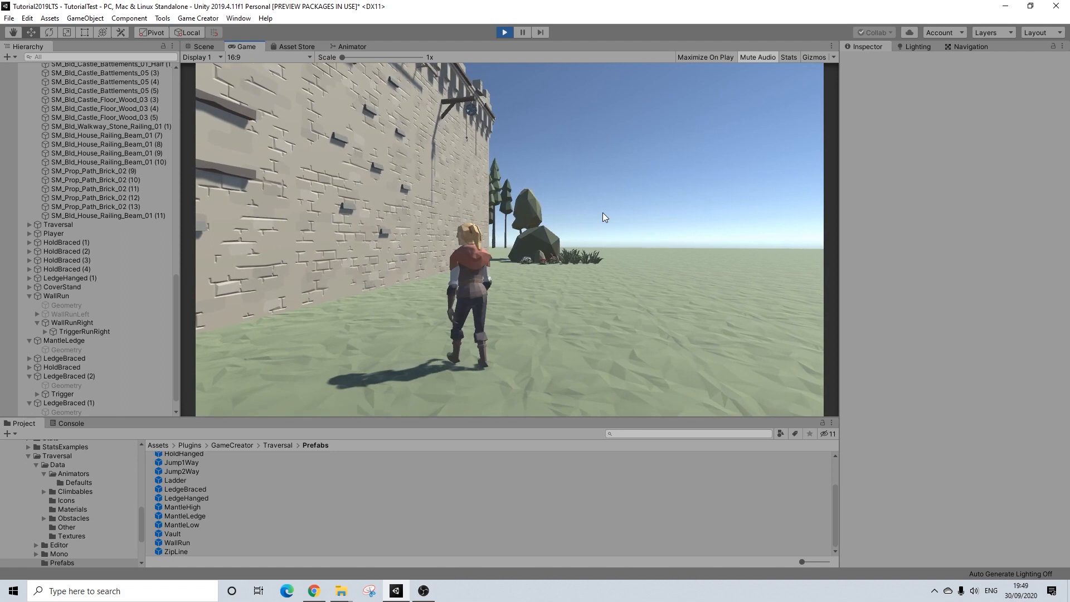
{"action": "key", "text": "a"}
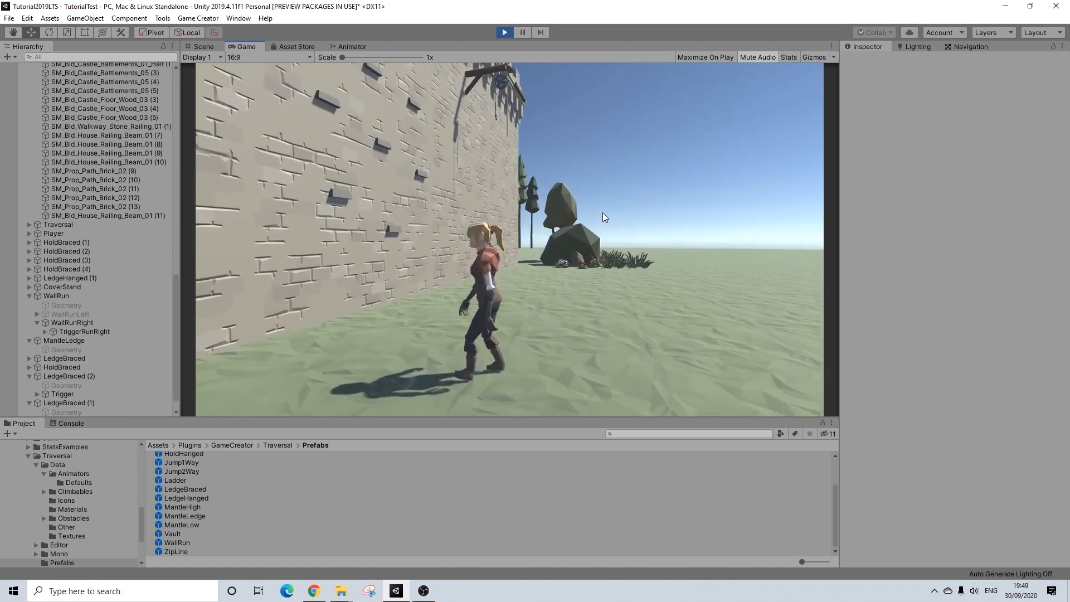
{"action": "key", "text": "s"}
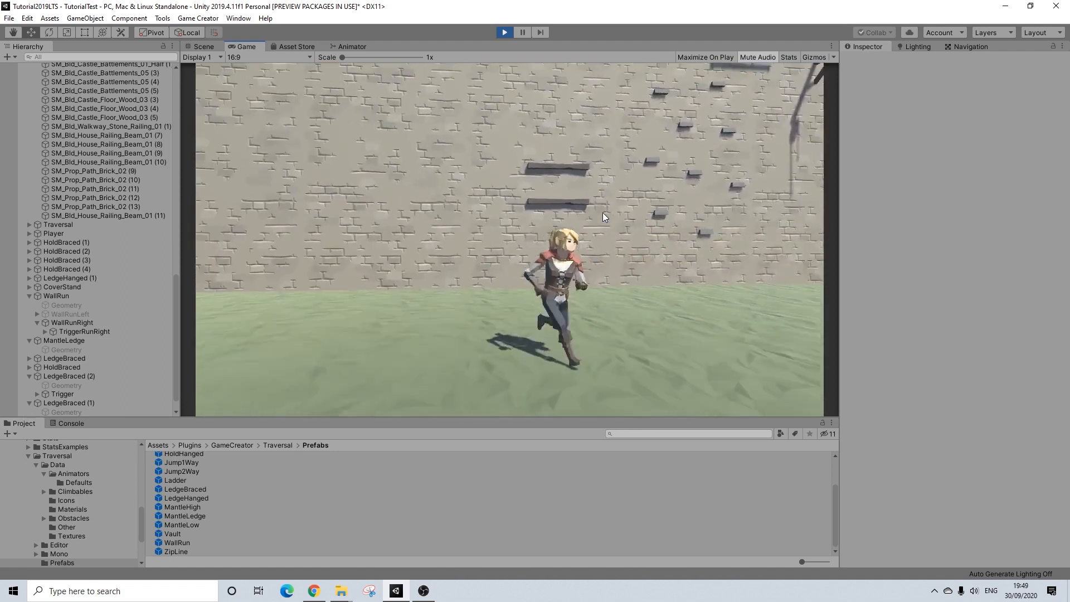
{"action": "key", "text": "w"}
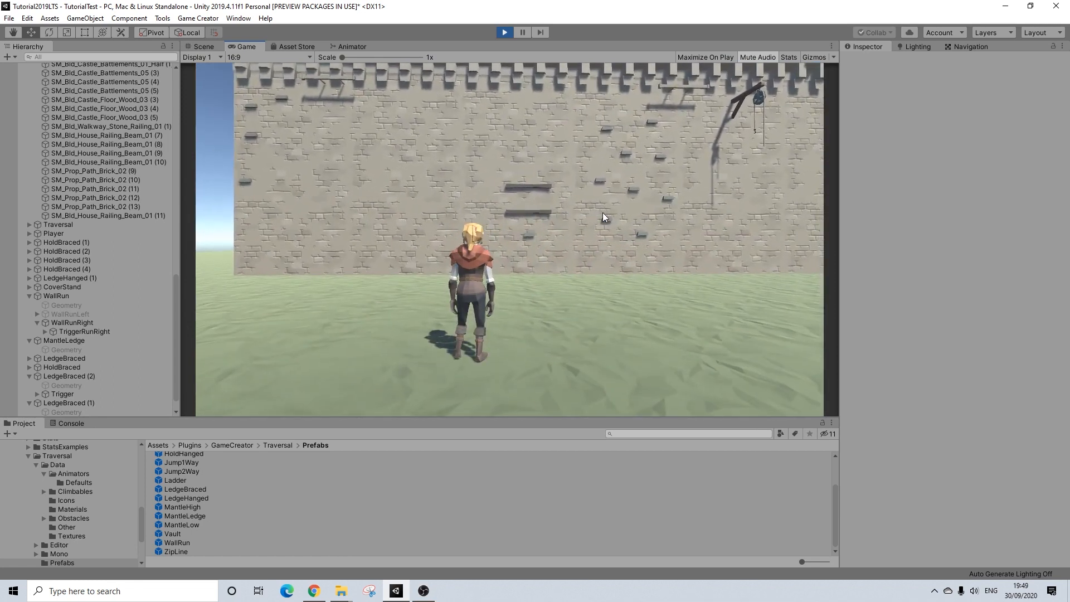
{"action": "key", "text": "d"}
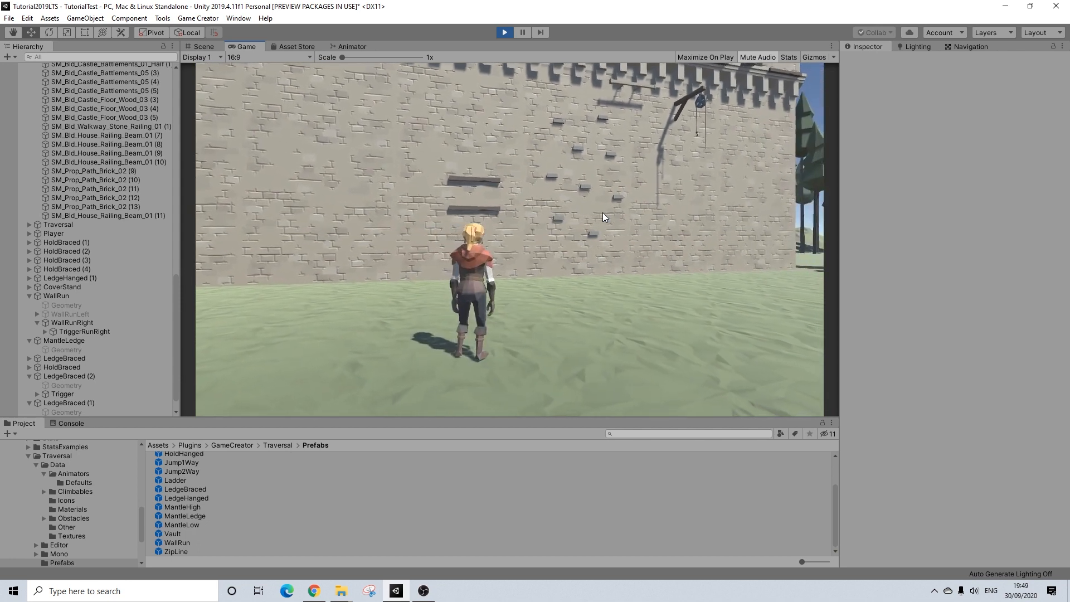
{"action": "key", "text": "d"}
{"action": "key", "text": "a"}
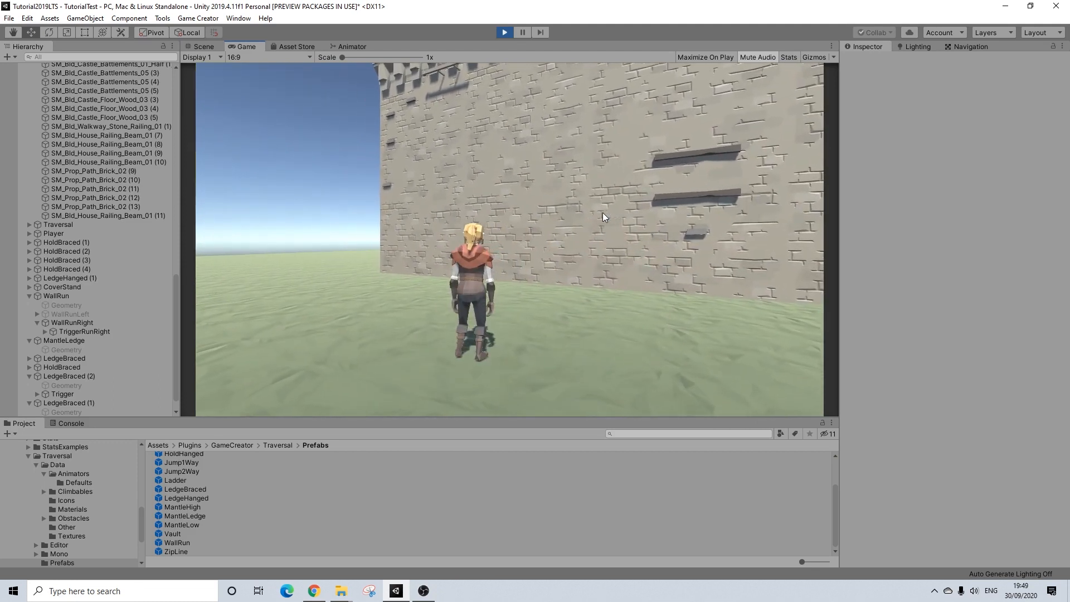
{"action": "key", "text": "d"}
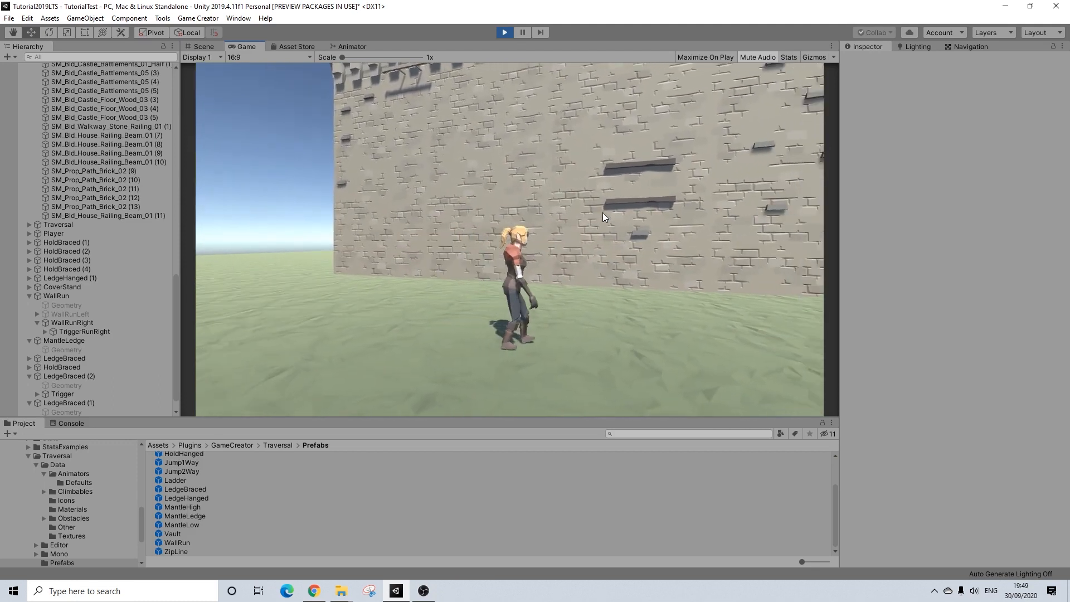
{"action": "key", "text": "d"}
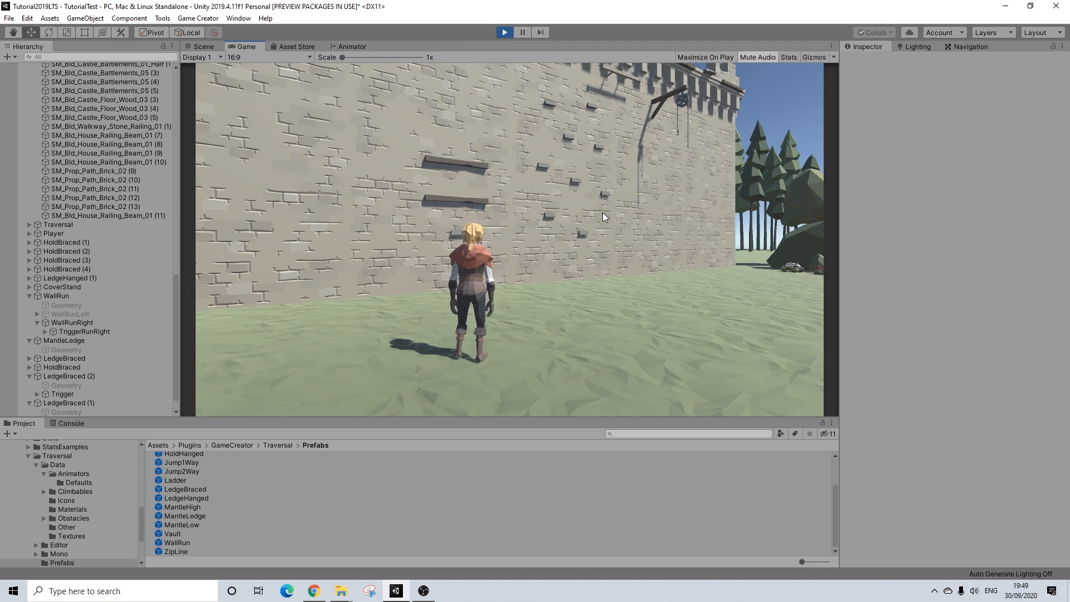
{"action": "key", "text": "d"}
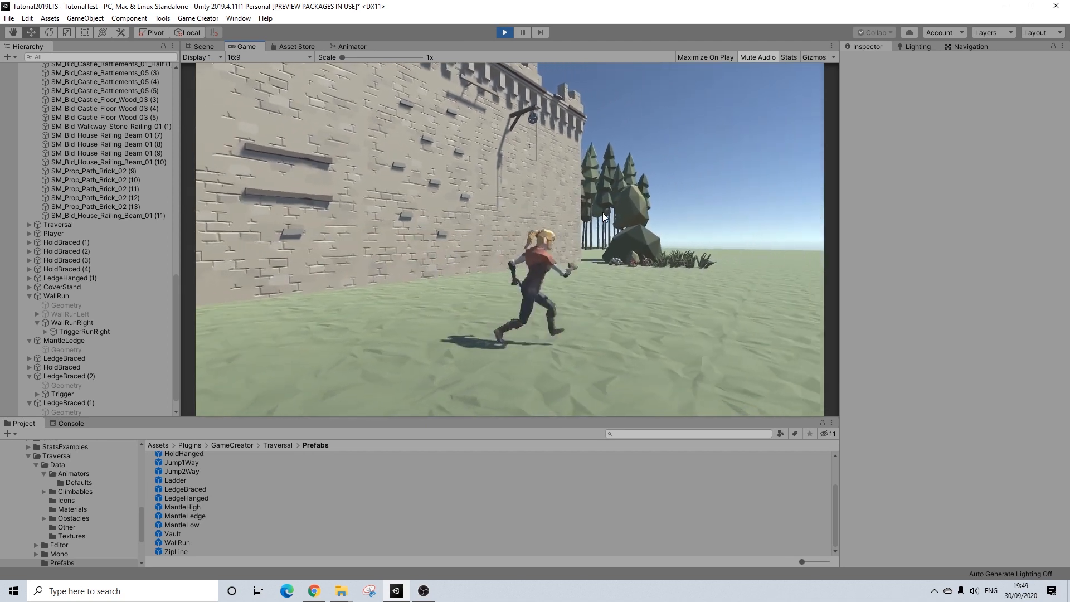
{"action": "key", "text": "w"}
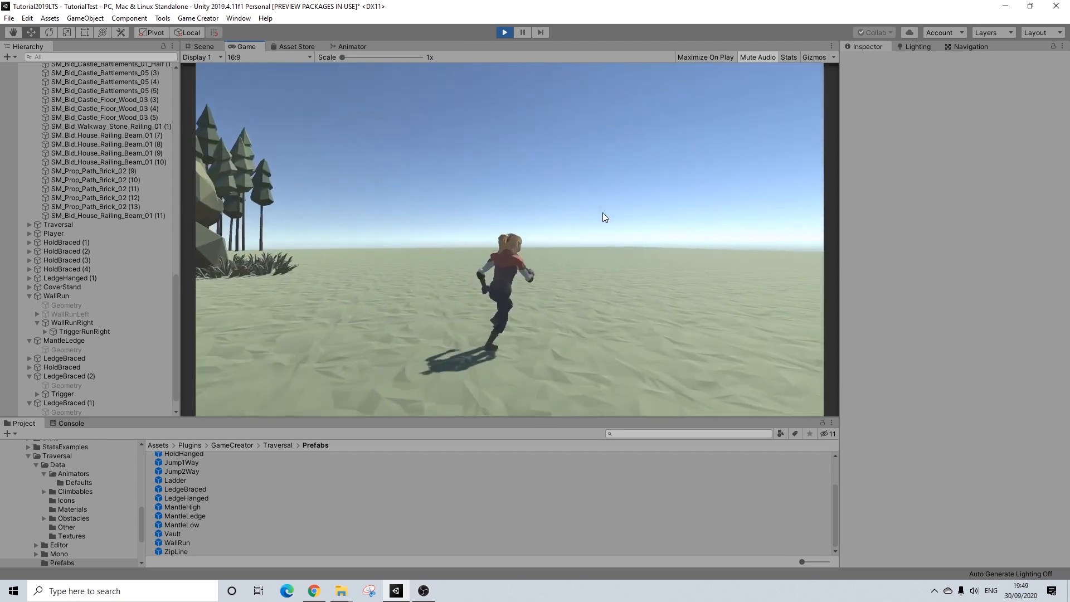
{"action": "key", "text": "a"}
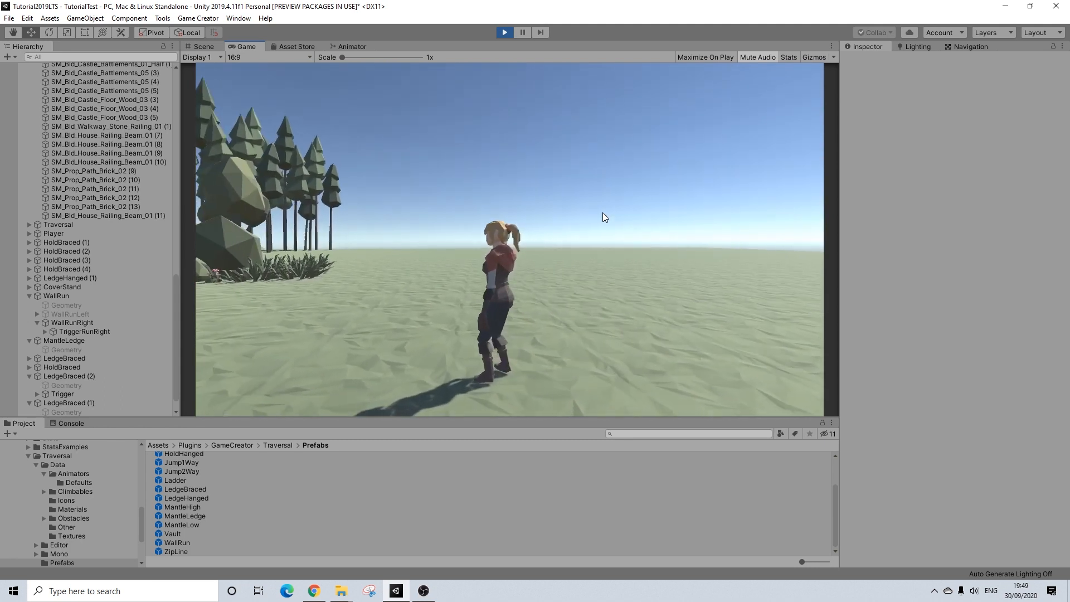
{"action": "key", "text": "a"}
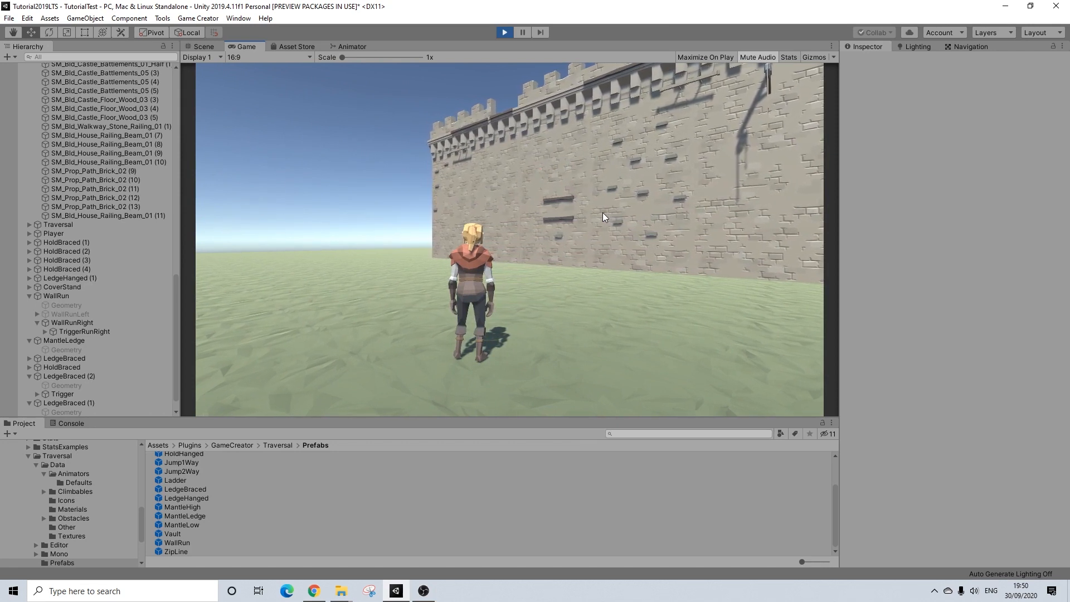
{"action": "key", "text": "d"}
{"action": "key", "text": "w"}
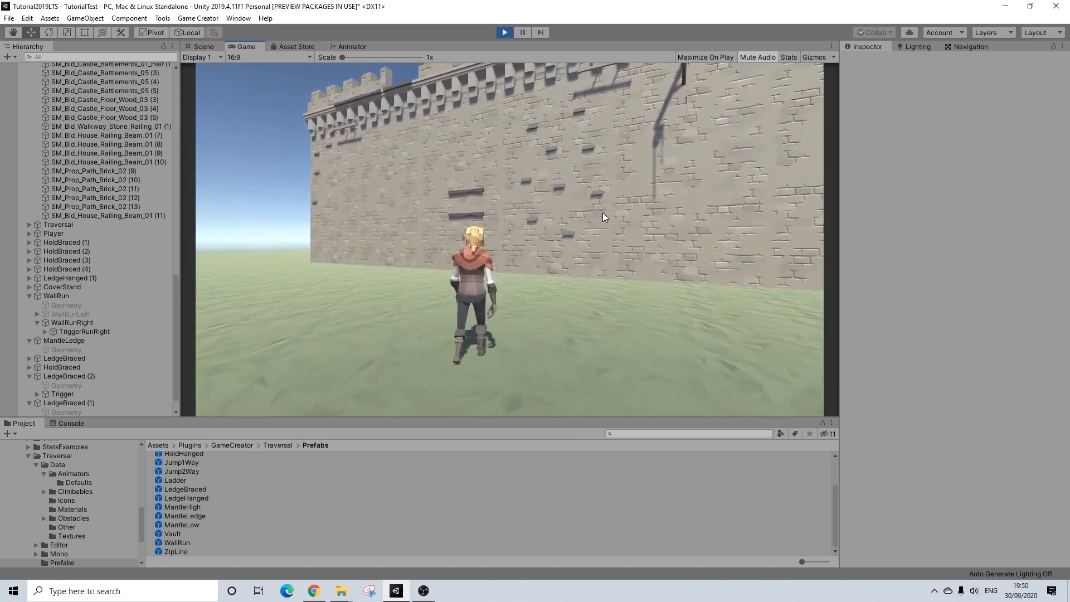